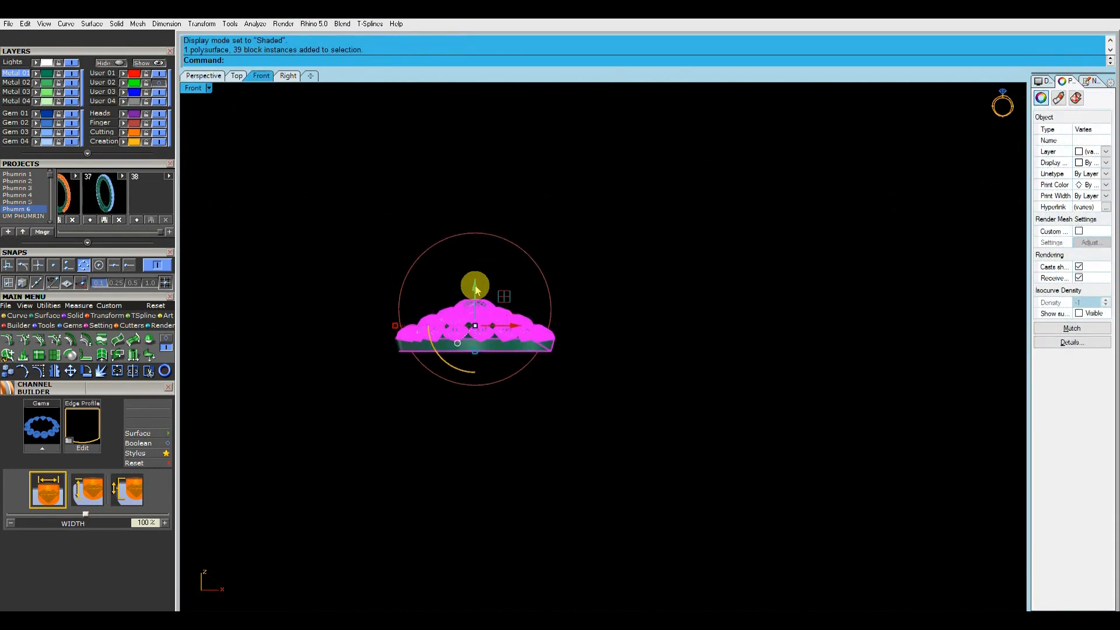
# Offset the ring circle outward by 2.6.
pyautogui.click(595, 170)
pyautogui.click(479, 236)
pyautogui.scroll(2, 483, 245)
pyautogui.write('ff')
pyautogui.press('Return')
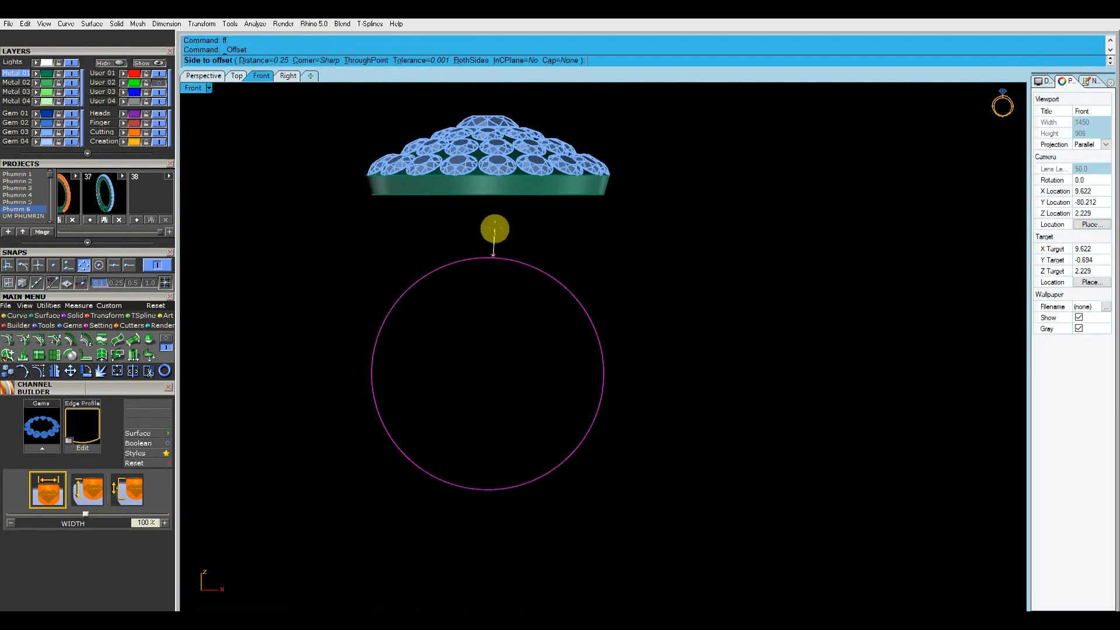
pyautogui.write('2.6')
pyautogui.press('Return')
pyautogui.click(493, 225)
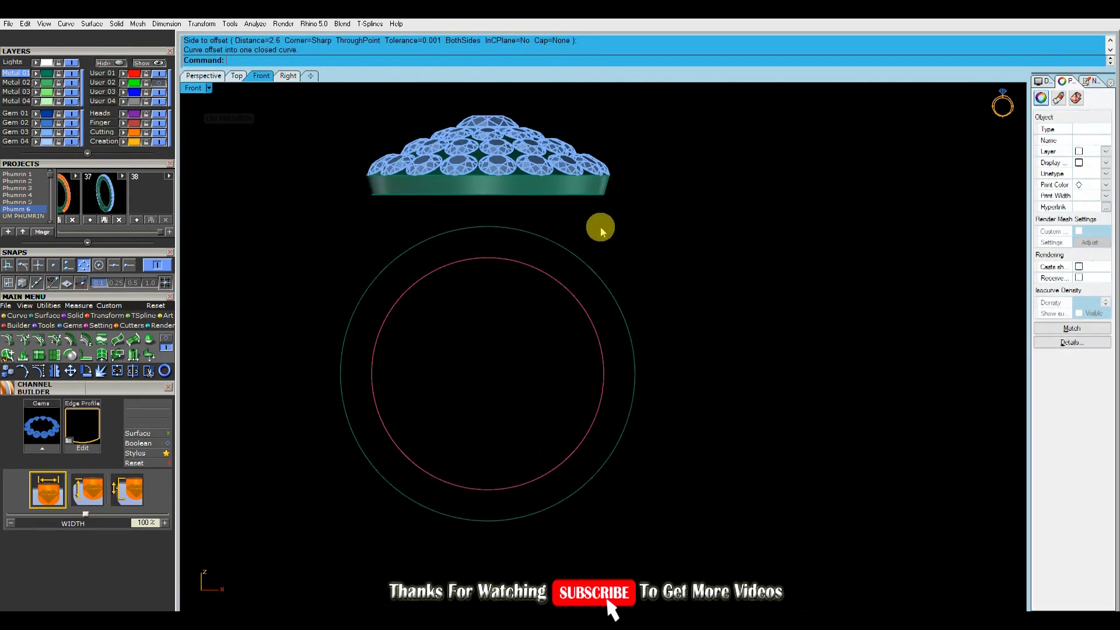
# Delete the offset circle outside the ring circle.
pyautogui.scroll(-2, 611, 248)
pyautogui.click(613, 270)
pyautogui.click(532, 359)
pyautogui.scroll(-1, 548, 321)
pyautogui.click(587, 298)
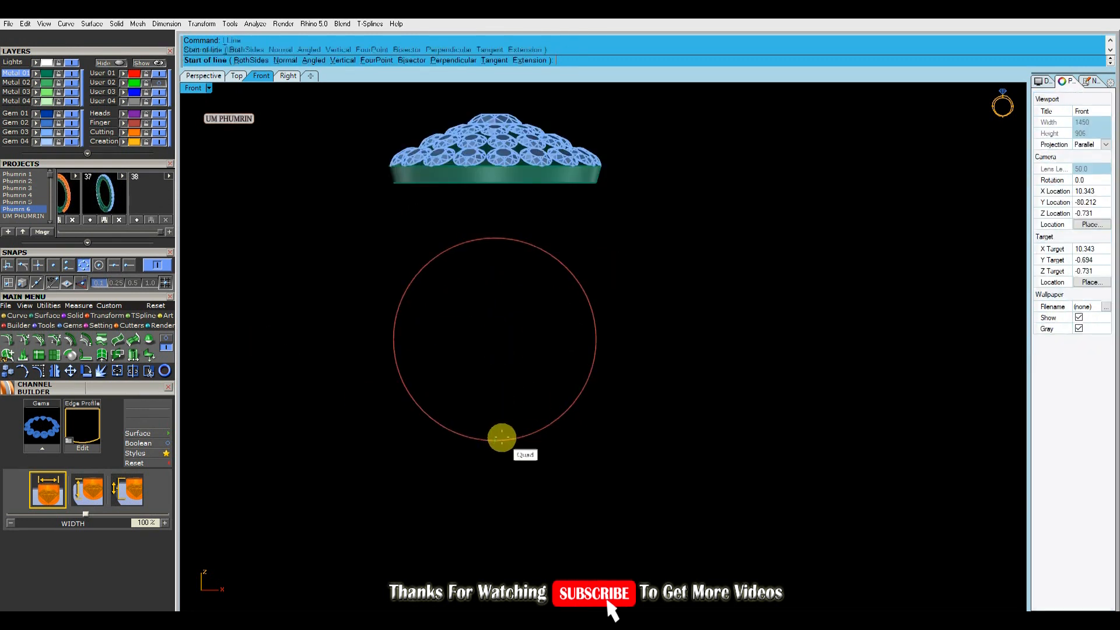
# Draw short construction lines outward from the ring circle's bottom and side quadrants.
pyautogui.click(494, 441)
pyautogui.click(490, 456)
pyautogui.write('.2')
pyautogui.press('Return')
pyautogui.click(645, 306)
# Draw a vertical line of length 2.6 upward from the ring circle's top quadrant.
pyautogui.press('Return')
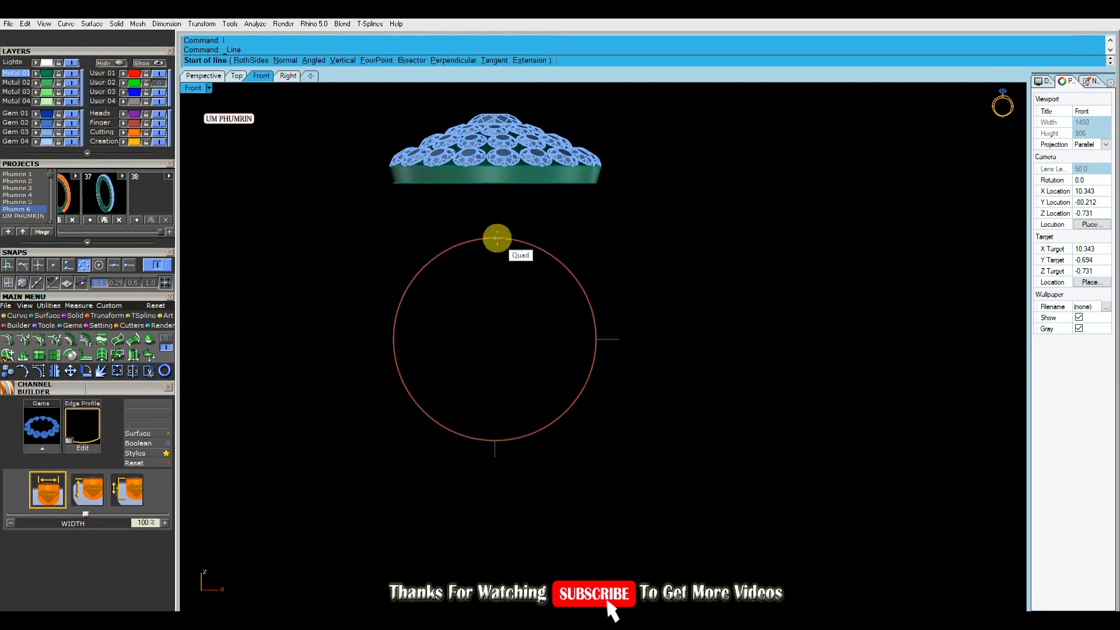
pyautogui.click(495, 238)
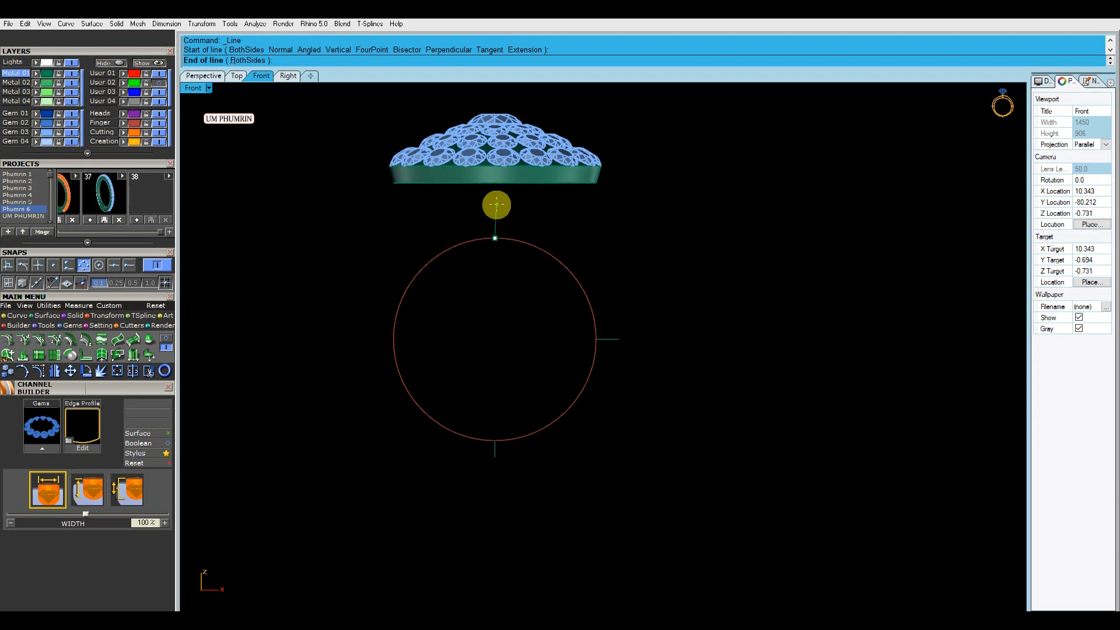
pyautogui.write('2.6')
pyautogui.press('Return')
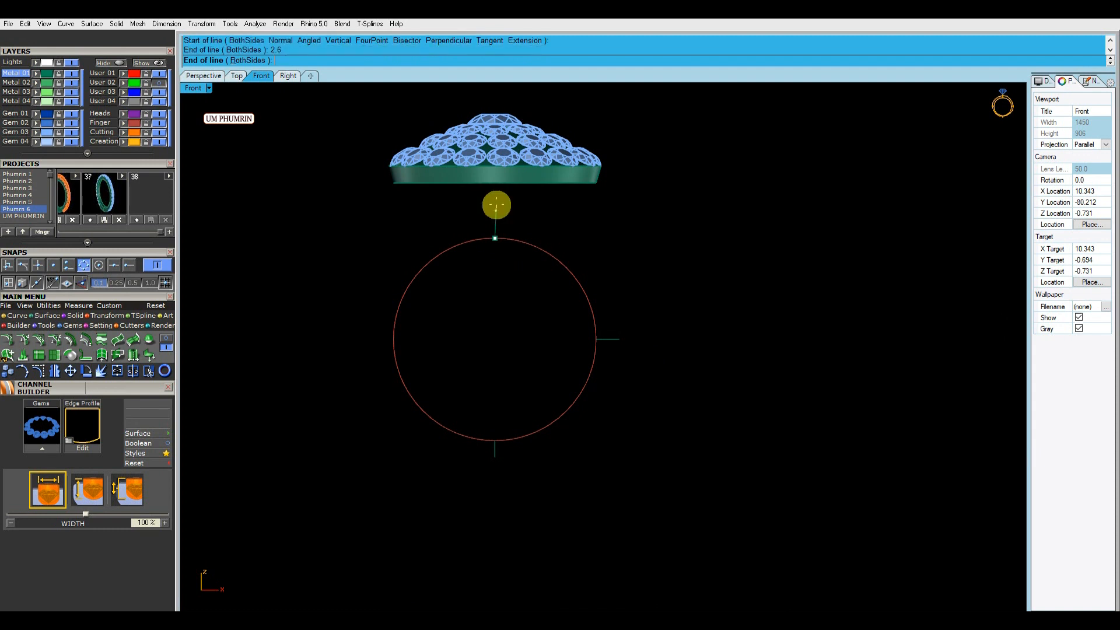
pyautogui.click(496, 205)
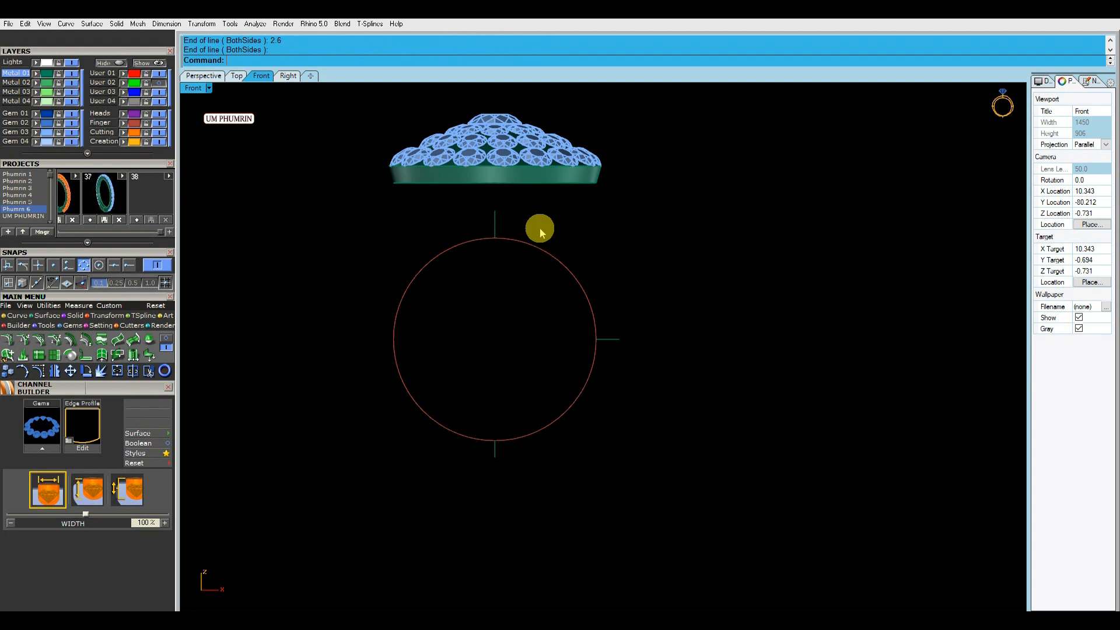
# Replace the line above the ring circle's top quadrant with a vertical line of length 2.9.
pyautogui.moveTo(529, 225); pyautogui.dragTo(489, 209)
pyautogui.press('Delete')
pyautogui.rightClick(521, 210)
pyautogui.click(496, 238)
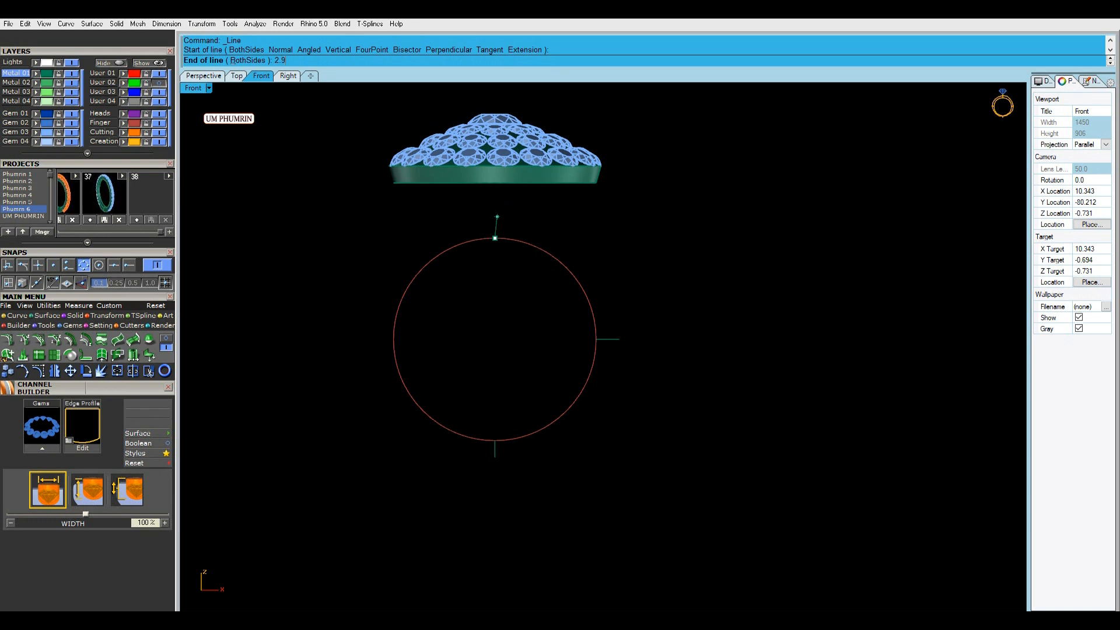
pyautogui.write('2.9')
pyautogui.press('Return')
pyautogui.click(498, 217)
# Replace the line at the ring circle's side quadrant with a horizontal line of length 1.8.
pyautogui.moveTo(555, 304); pyautogui.dragTo(710, 368)
pyautogui.press('Delete')
pyautogui.rightClick(673, 357)
pyautogui.click(596, 339)
pyautogui.write('1.8')
pyautogui.press('Return')
# Replace the line at the ring circle's bottom quadrant with a vertical line of length 1.3.
pyautogui.rightClick(615, 365)
pyautogui.click(495, 443)
pyautogui.scroll(4, 495, 453)
pyautogui.press('Escape')
pyautogui.moveTo(541, 481); pyautogui.dragTo(483, 449)
pyautogui.press('Delete')
pyautogui.rightClick(493, 454)
pyautogui.click(496, 445)
pyautogui.write('1.3')
pyautogui.press('Return')
pyautogui.click(497, 445)
pyautogui.scroll(-3, 625, 447)
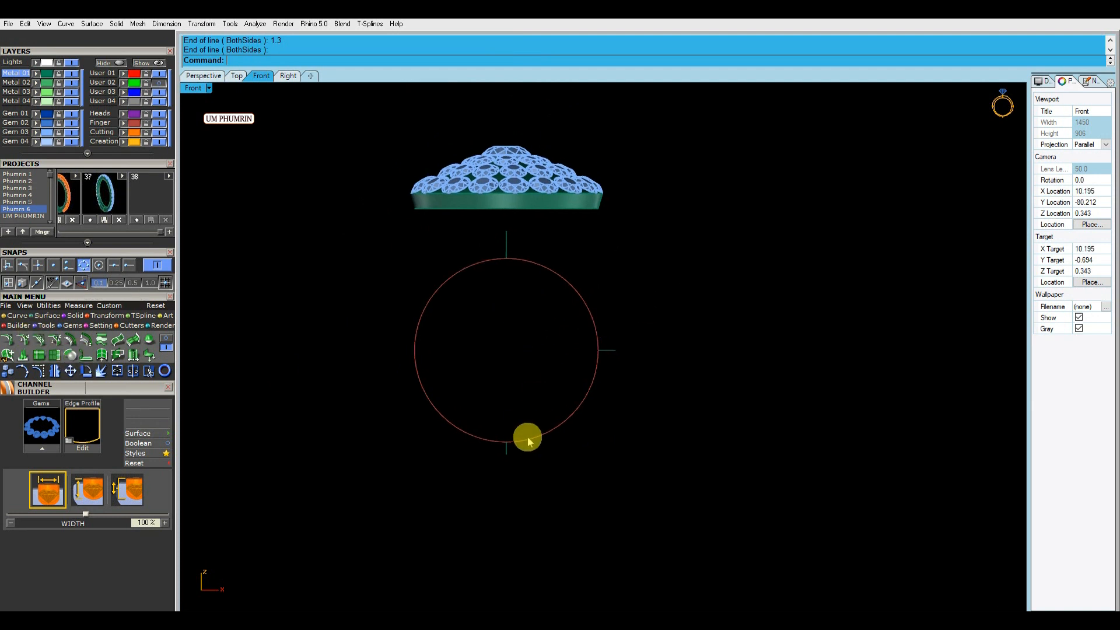
# Sweep a closed surface around the ring circle using the construction lines as profiles.
pyautogui.click(527, 437)
pyautogui.click(46, 320)
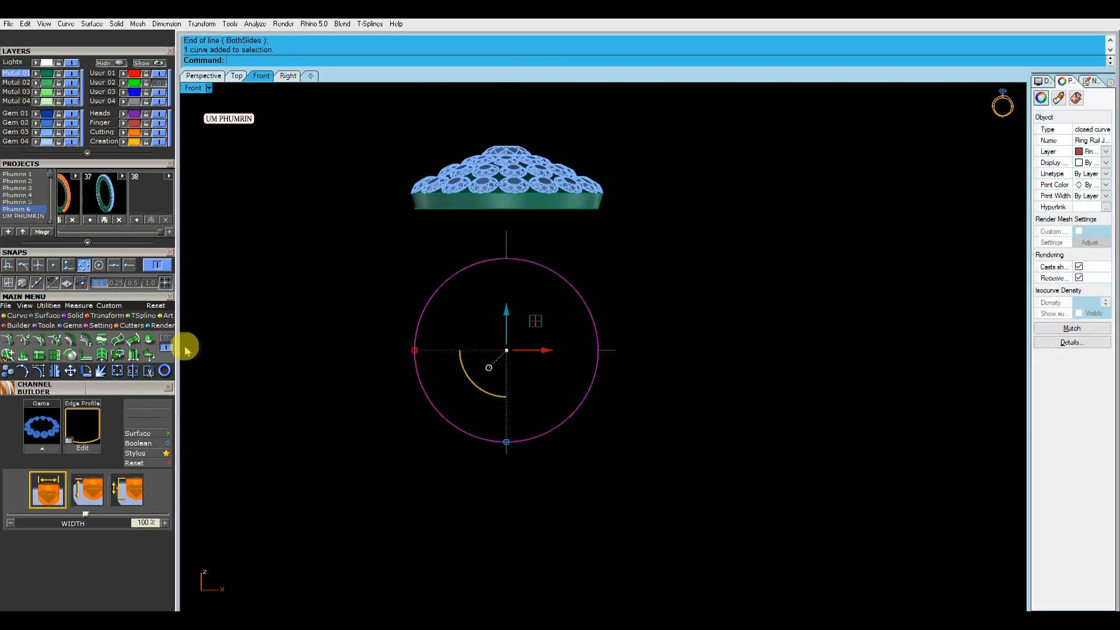
pyautogui.click(29, 340)
pyautogui.click(509, 244)
pyautogui.click(504, 455)
pyautogui.press('Return')
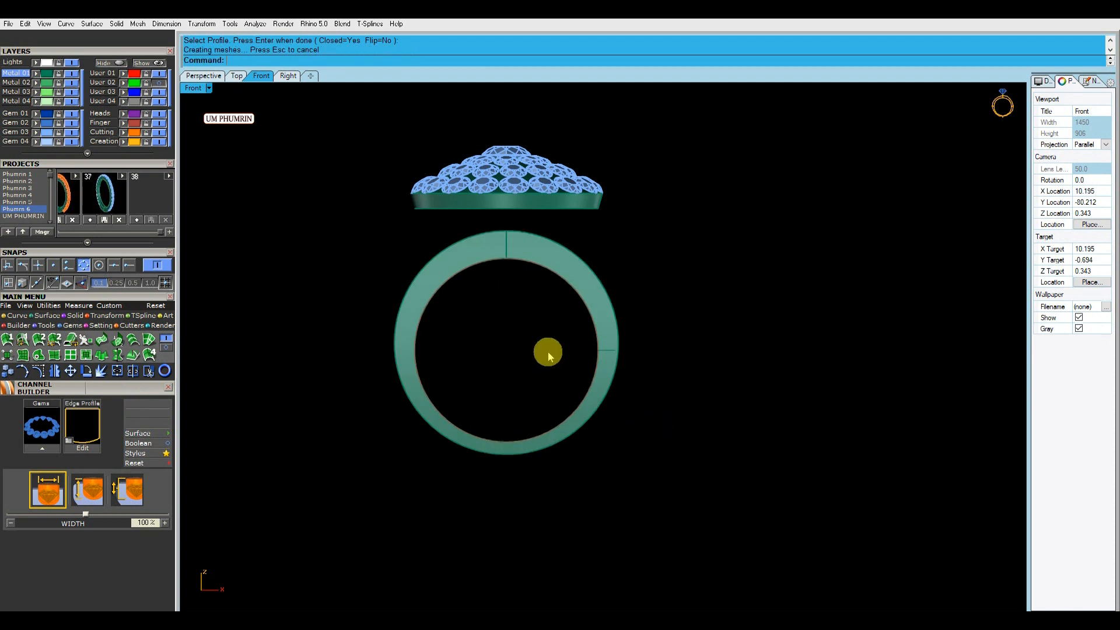
pyautogui.scroll(3, 543, 355)
pyautogui.scroll(-3, 585, 361)
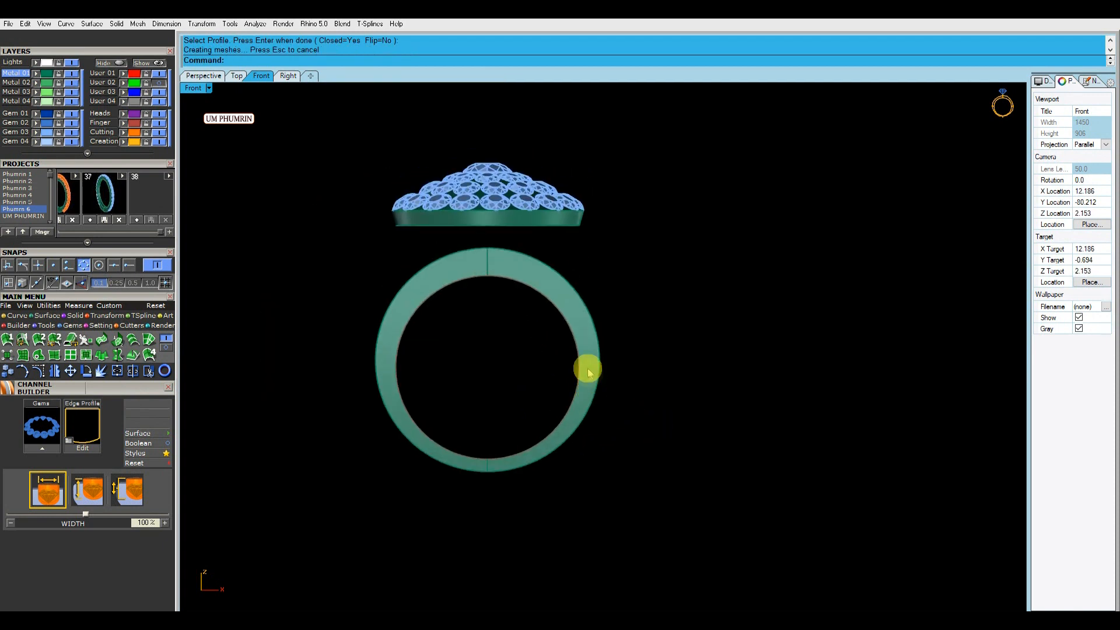
# Delete the side, top and bottom construction lines around the ring circle.
pyautogui.write('l')
pyautogui.press('Return')
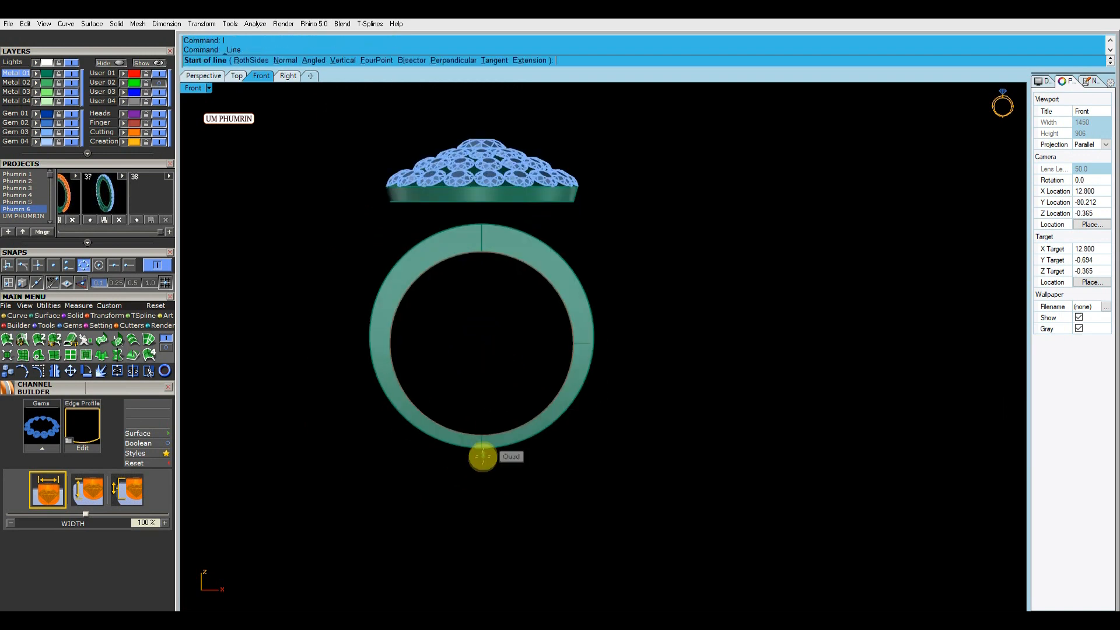
pyautogui.scroll(4, 483, 445)
pyautogui.press('Escape')
pyautogui.click(480, 437)
pyautogui.scroll(-3, 493, 403)
pyautogui.keyDown('shift'); pyautogui.click(642, 342); pyautogui.keyUp('shift')
pyautogui.scroll(-3, 642, 342)
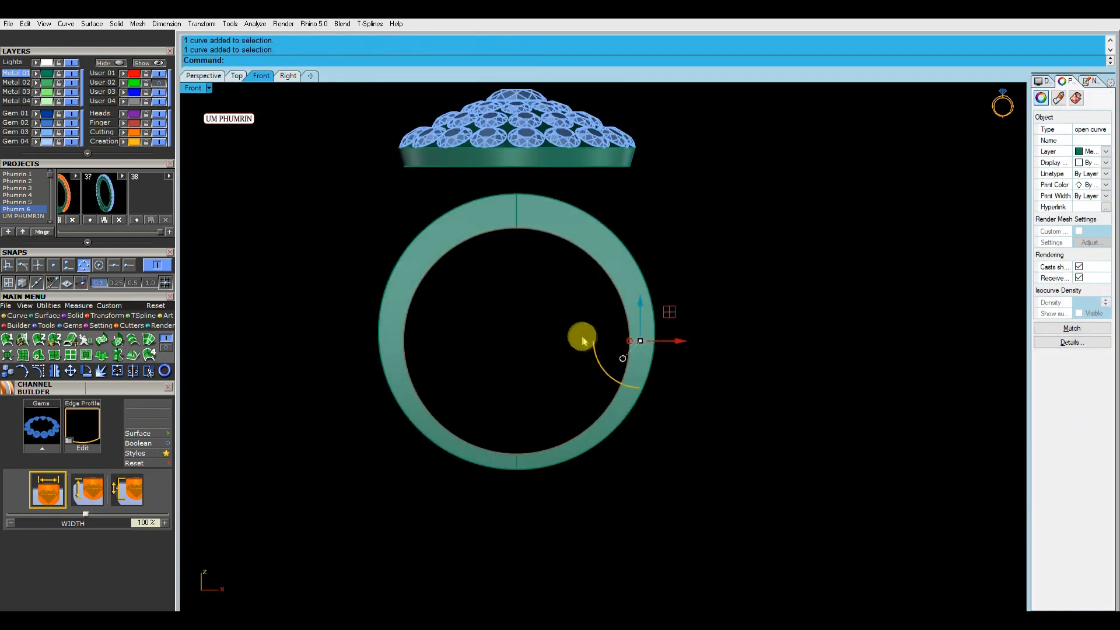
pyautogui.moveTo(492, 182); pyautogui.dragTo(554, 505)
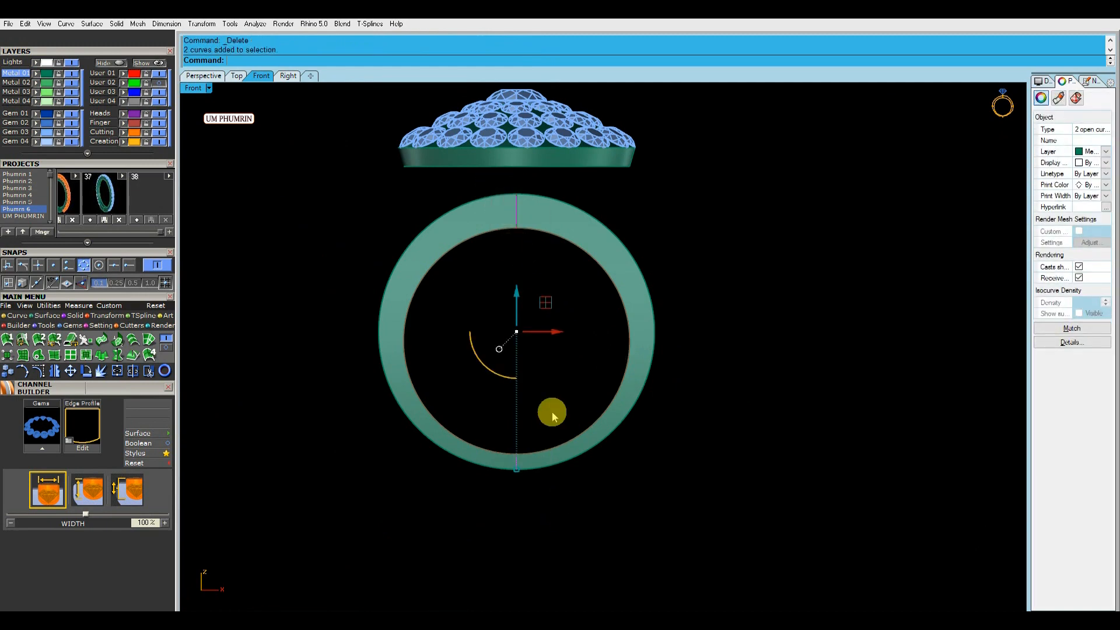
pyautogui.press('Delete')
# Draw a vertical line below the ring circle and a line of length 2.3 outward from its side quadrant.
pyautogui.write('l')
pyautogui.press('Return')
pyautogui.click(516, 469)
pyautogui.click(519, 495)
pyautogui.write('l')
pyautogui.press('Return')
pyautogui.click(629, 356)
pyautogui.write('2.3')
pyautogui.press('Return')
pyautogui.click(696, 361)
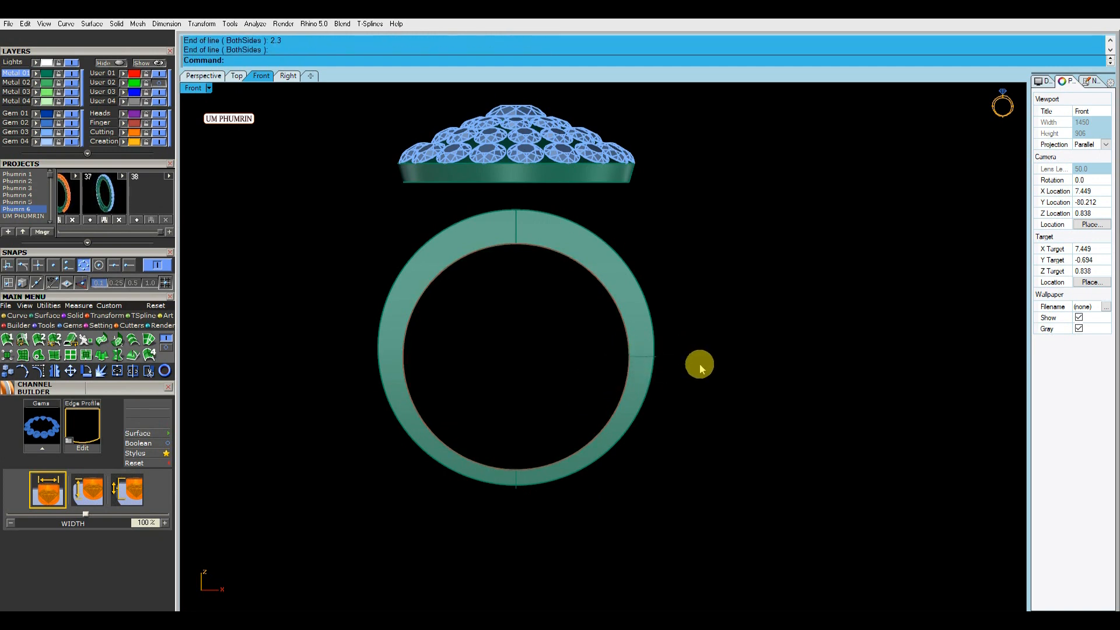
# Draw an arc by direction from the bottom line's end to the side line's end, and delete the bottom line.
pyautogui.click(16, 316)
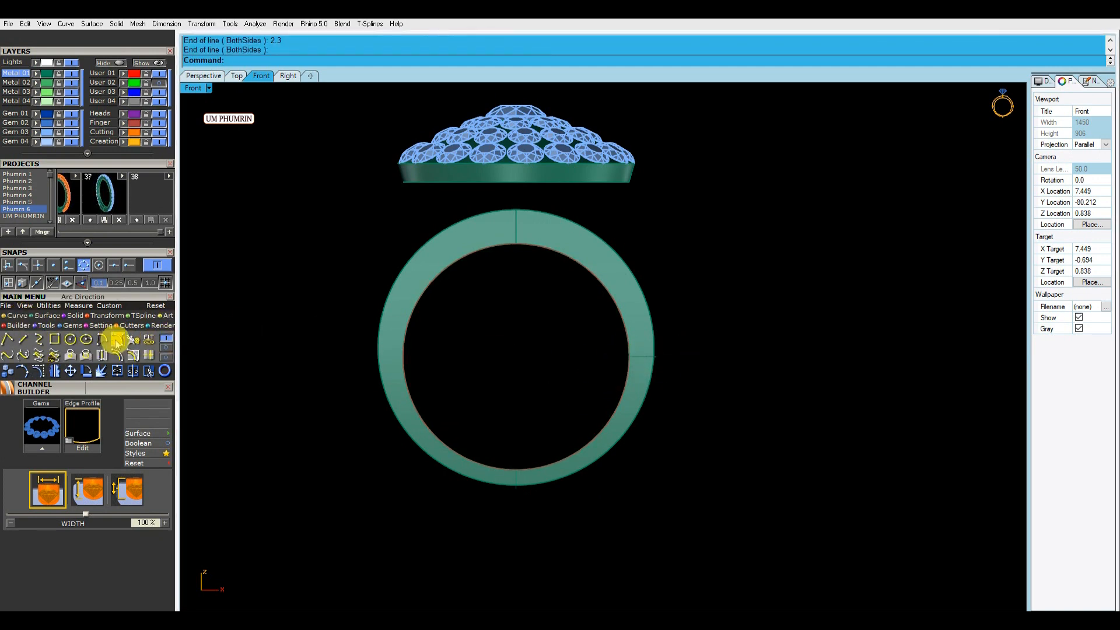
pyautogui.click(117, 339)
pyautogui.click(523, 482)
pyautogui.click(658, 358)
pyautogui.click(683, 469)
pyautogui.click(517, 478)
pyautogui.press('Delete')
# Mirror the lower shank arc across the Y axis.
pyautogui.click(581, 475)
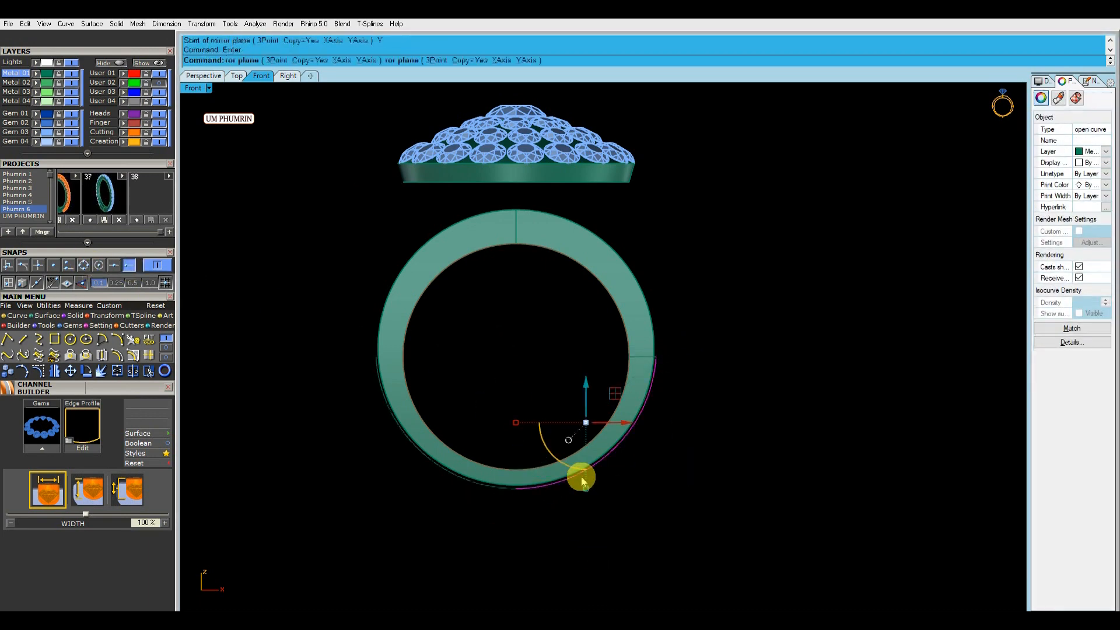
pyautogui.press('F4')
pyautogui.click(709, 491)
pyautogui.scroll(4, 624, 370)
pyautogui.scroll(-2, 592, 402)
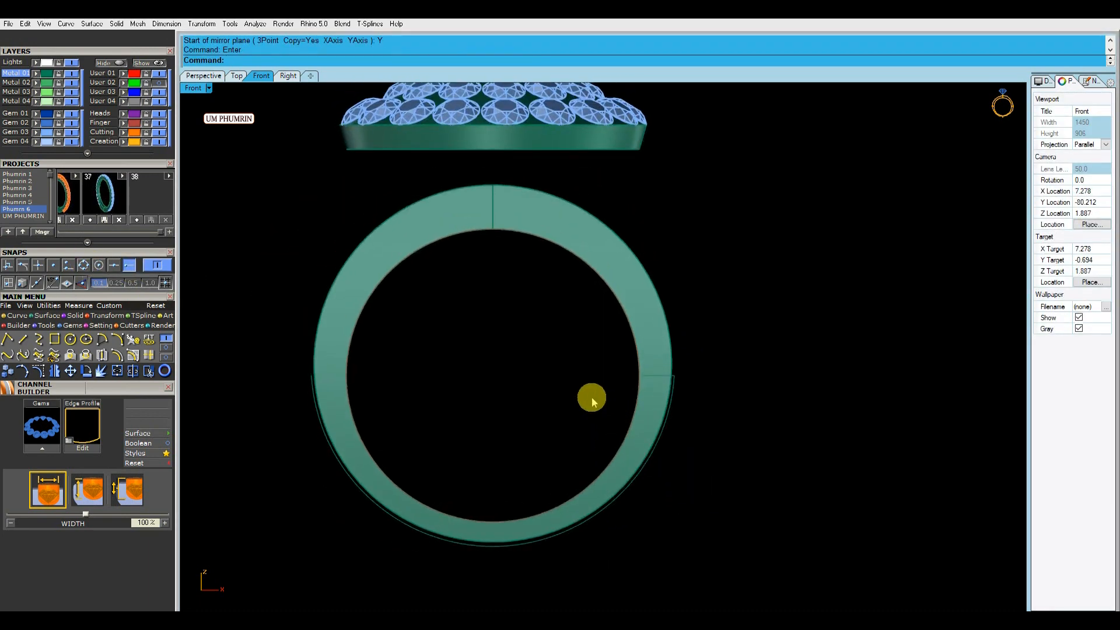
# Undo the edits back to before the sweep, leaving the ring circle with its three construction lines.
pyautogui.click(657, 350)
pyautogui.scroll(3, 658, 400)
pyautogui.scroll(-2, 665, 397)
pyautogui.hotkey('ctrl', 'z')
pyautogui.hotkey('ctrl', 'z')
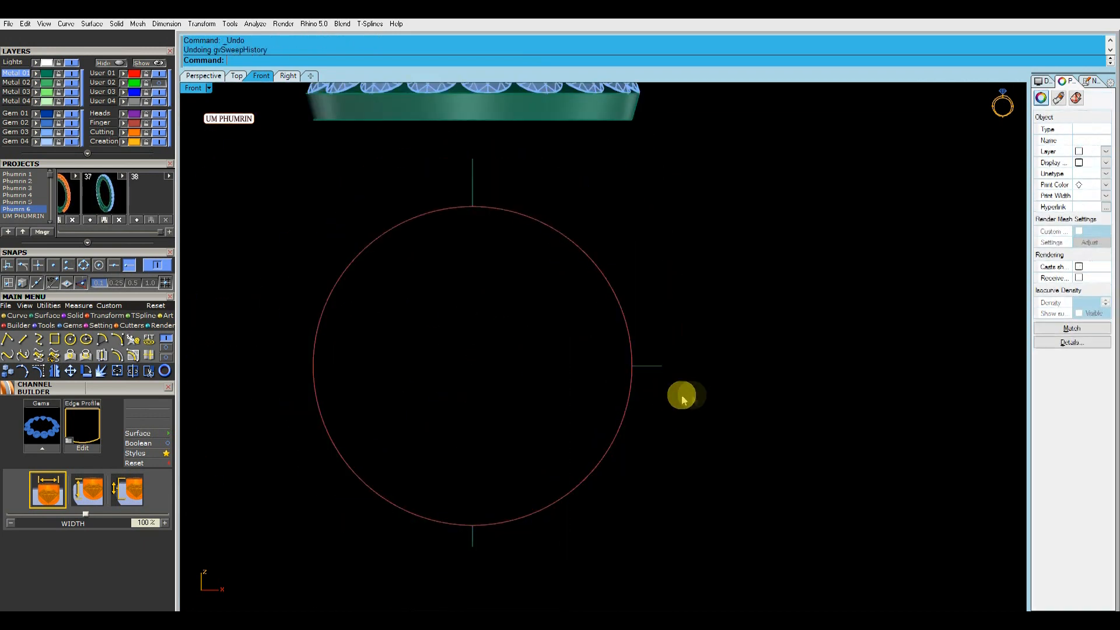
# Draw an arc through the outer ends of the bottom, side and top construction lines.
pyautogui.click(133, 339)
pyautogui.click(472, 546)
pyautogui.click(662, 366)
pyautogui.click(473, 159)
pyautogui.click(687, 176)
# Delete the side and bottom construction lines, and undo both deletions.
pyautogui.click(646, 366)
pyautogui.press('Delete')
pyautogui.click(472, 536)
pyautogui.press('Delete')
pyautogui.hotkey('ctrl', 'z')
pyautogui.hotkey('ctrl', 'z')
pyautogui.click(542, 374)
# Move the top, side and bottom construction lines to the Creation layer and hide that layer.
pyautogui.scroll(-4, 541, 374)
pyautogui.click(496, 249)
pyautogui.keyDown('shift'); pyautogui.click(610, 368); pyautogui.keyUp('shift')
pyautogui.keyDown('shift'); pyautogui.click(496, 480); pyautogui.keyUp('shift')
pyautogui.click(124, 143)
pyautogui.click(159, 141)
# Rebuild the outer arc with a point count of 9 and degree 3.
pyautogui.moveTo(613, 333); pyautogui.dragTo(633, 370)
pyautogui.moveTo(634, 370); pyautogui.dragTo(645, 400, button='right')
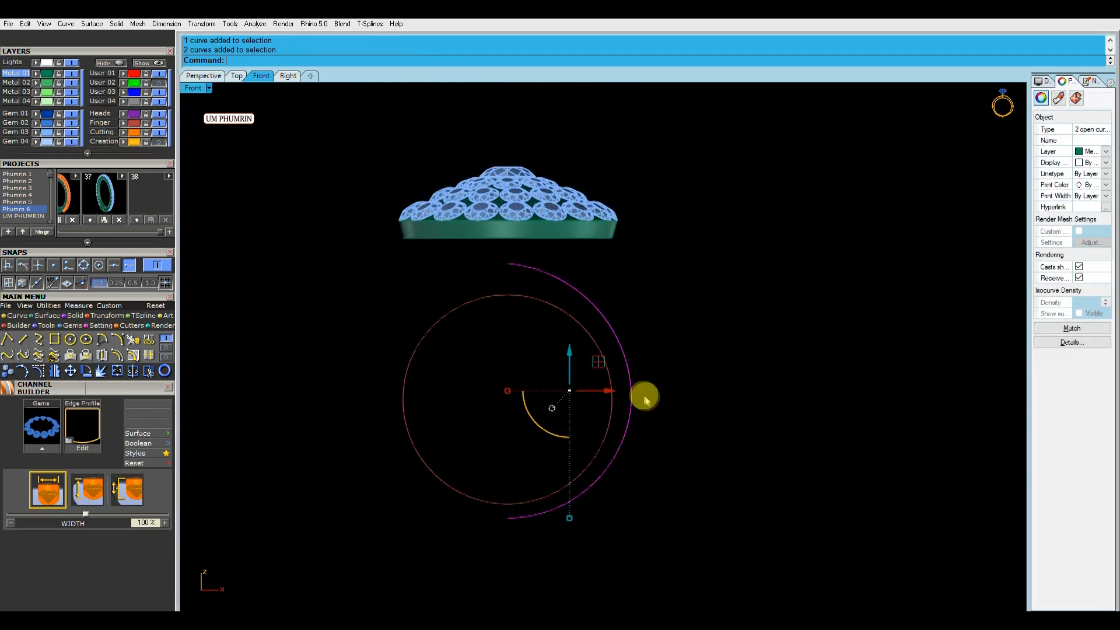
pyautogui.press('Return')
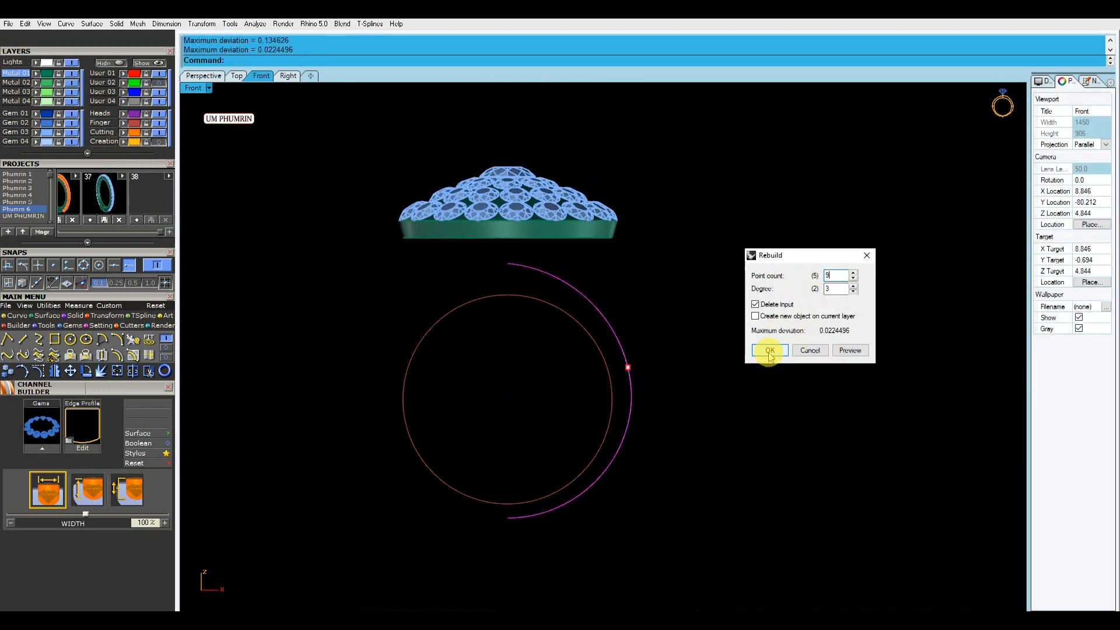
pyautogui.click(770, 351)
pyautogui.click(698, 354)
# Draw a short vertical line from the ring circle's bottom quadrant to just beyond the outer arc.
pyautogui.write('l')
pyautogui.press('Return')
pyautogui.click(505, 509)
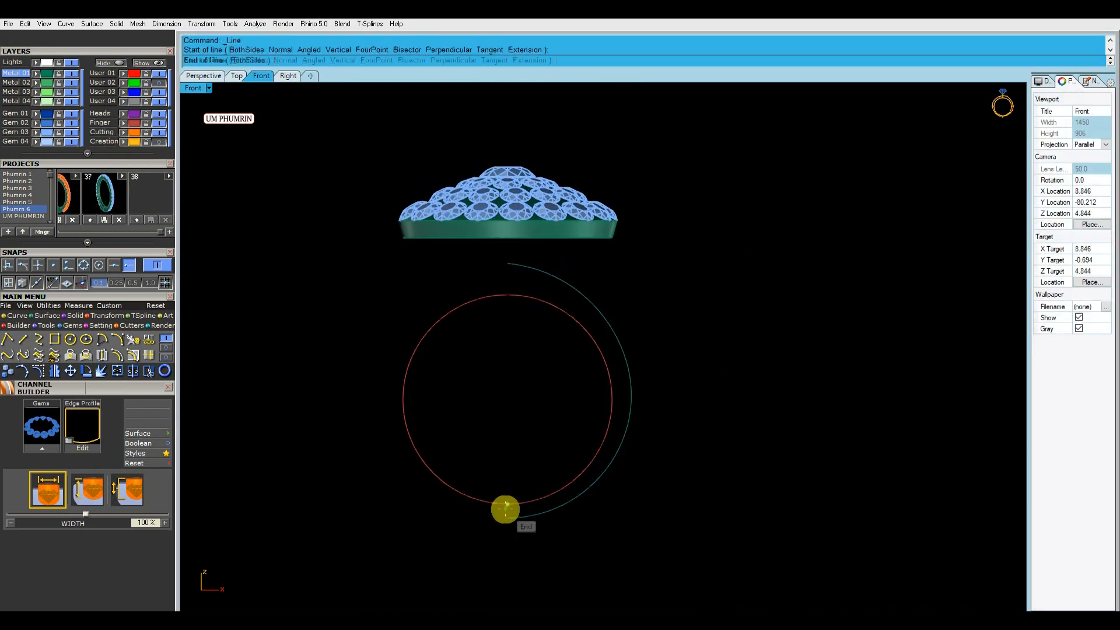
pyautogui.click(506, 532)
pyautogui.scroll(3, 492, 573)
# Draw a horizontal line of length 2.3 outward from the ring circle's side quadrant.
pyautogui.write('l')
pyautogui.press('Return')
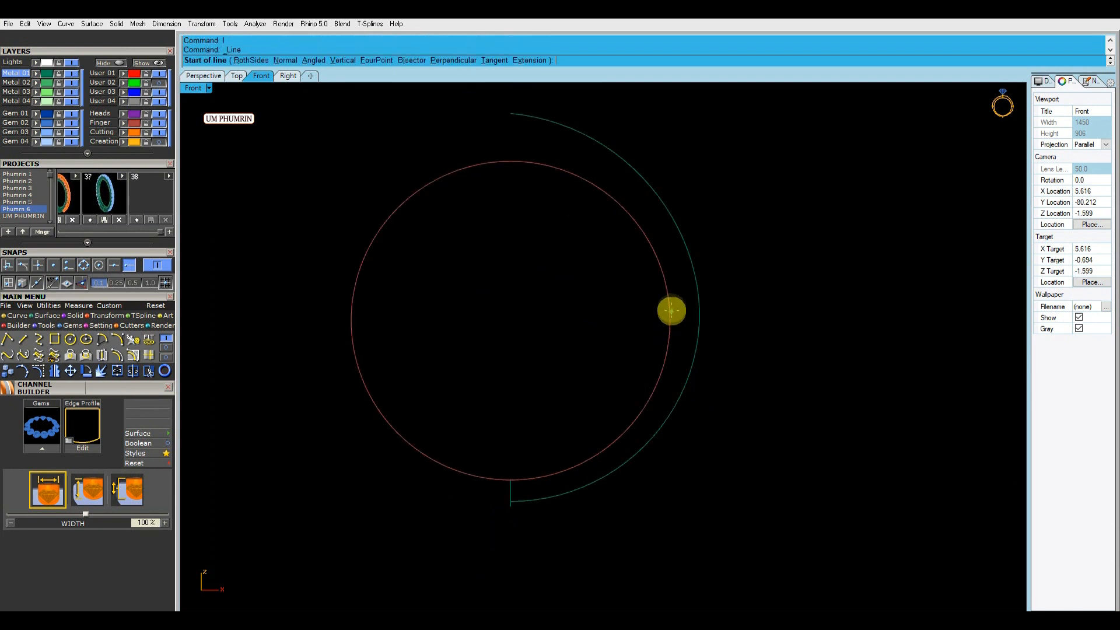
pyautogui.click(84, 265)
pyautogui.click(670, 321)
pyautogui.write('2.3')
pyautogui.press('Return')
pyautogui.keyDown('shift'); pyautogui.click(719, 328); pyautogui.keyUp('shift')
# Draw an arc by direction from the bottom line's outer end to the side line's outer end.
pyautogui.moveTo(717, 332); pyautogui.dragTo(665, 354, button='right')
pyautogui.click(120, 341)
pyautogui.click(459, 528)
pyautogui.click(656, 344)
pyautogui.click(687, 512)
pyautogui.rightClick(676, 372)
pyautogui.click(657, 343)
pyautogui.scroll(-4, 663, 343)
pyautogui.moveTo(663, 342); pyautogui.dragTo(686, 404, button='right')
pyautogui.click(130, 266)
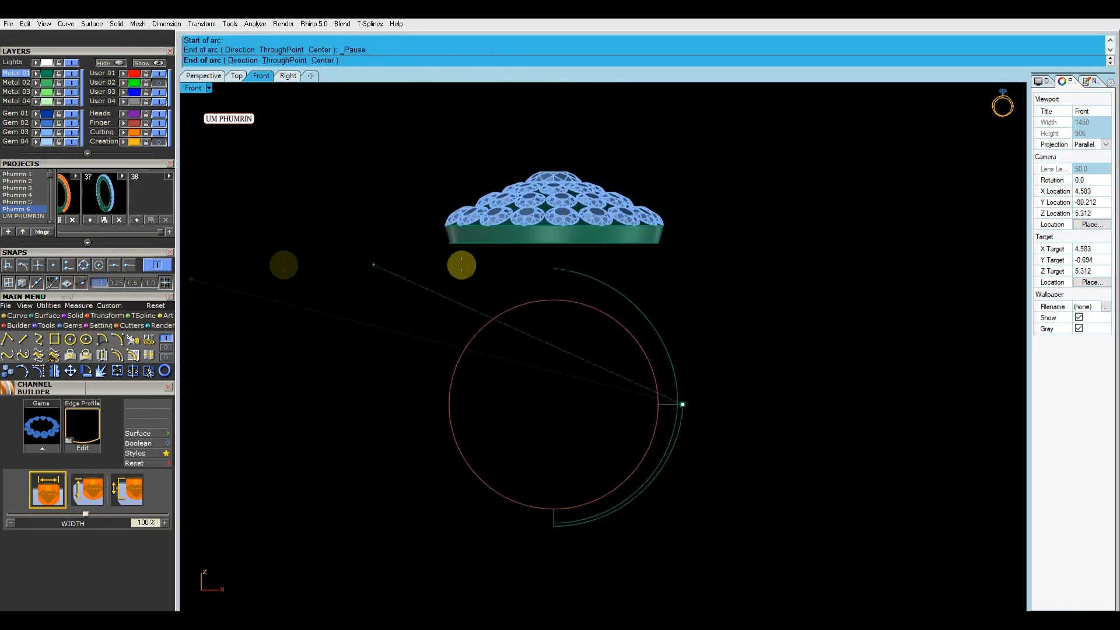
pyautogui.scroll(4, 555, 224)
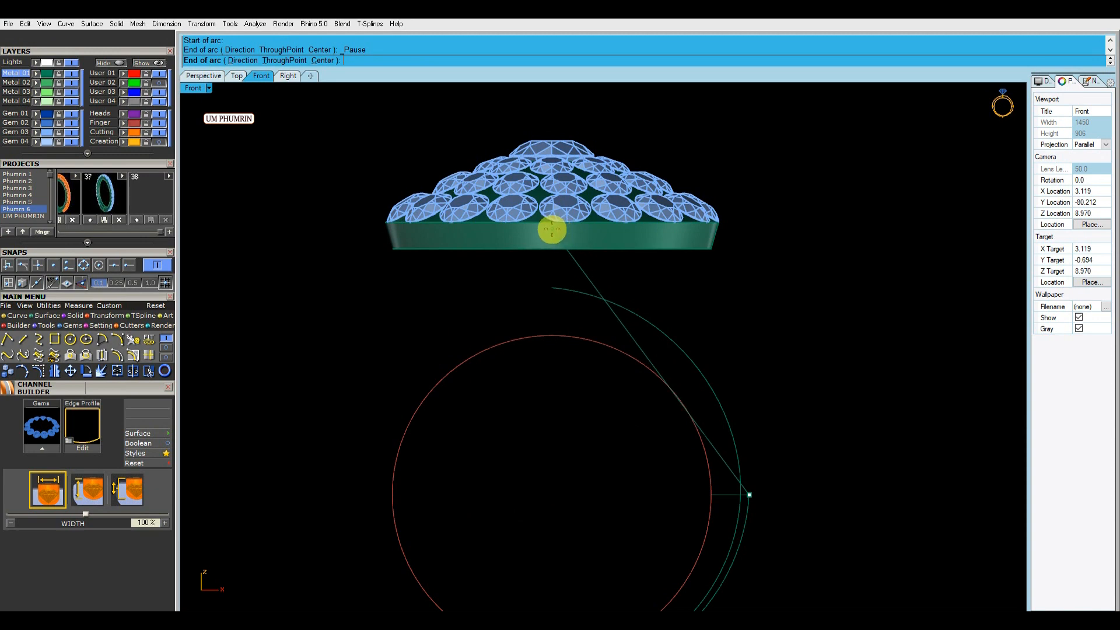
pyautogui.click(552, 230)
pyautogui.press('Escape')
# Switch the Front viewport to wireframe display.
pyautogui.click(209, 88)
pyautogui.click(282, 41)
pyautogui.moveTo(717, 330); pyautogui.dragTo(636, 314, button='right')
# Draw an arc by direction from the side line's outer end up to the cluster head's centre axis, heading vertically at the start.
pyautogui.click(117, 339)
pyautogui.click(166, 356)
pyautogui.click(650, 438)
pyautogui.scroll(10, 487, 187)
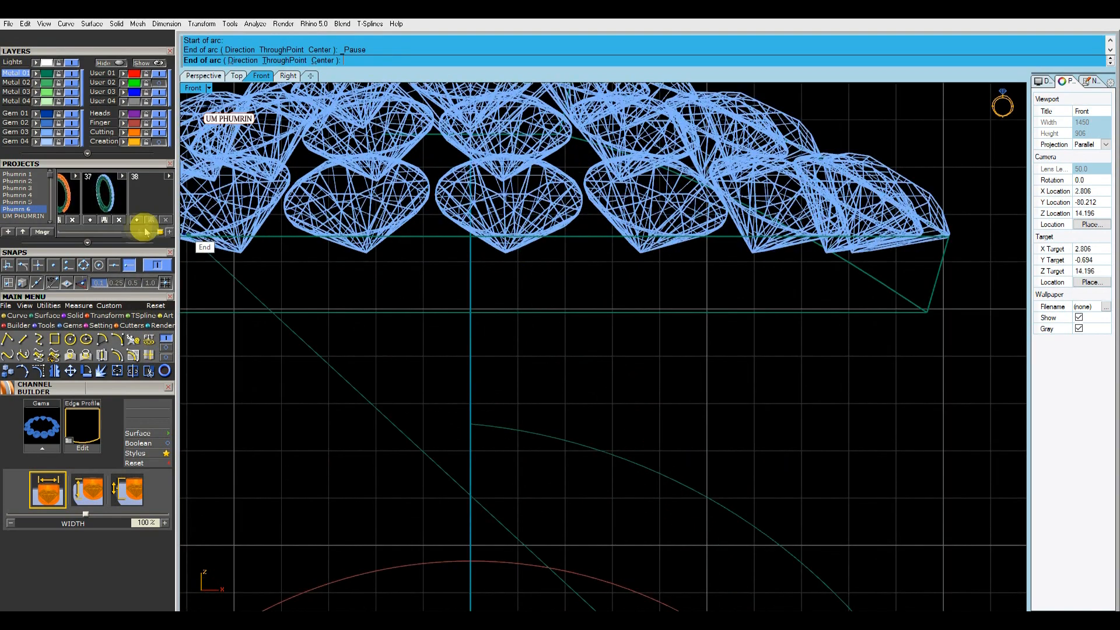
pyautogui.click(436, 182)
pyautogui.scroll(-8, 695, 213)
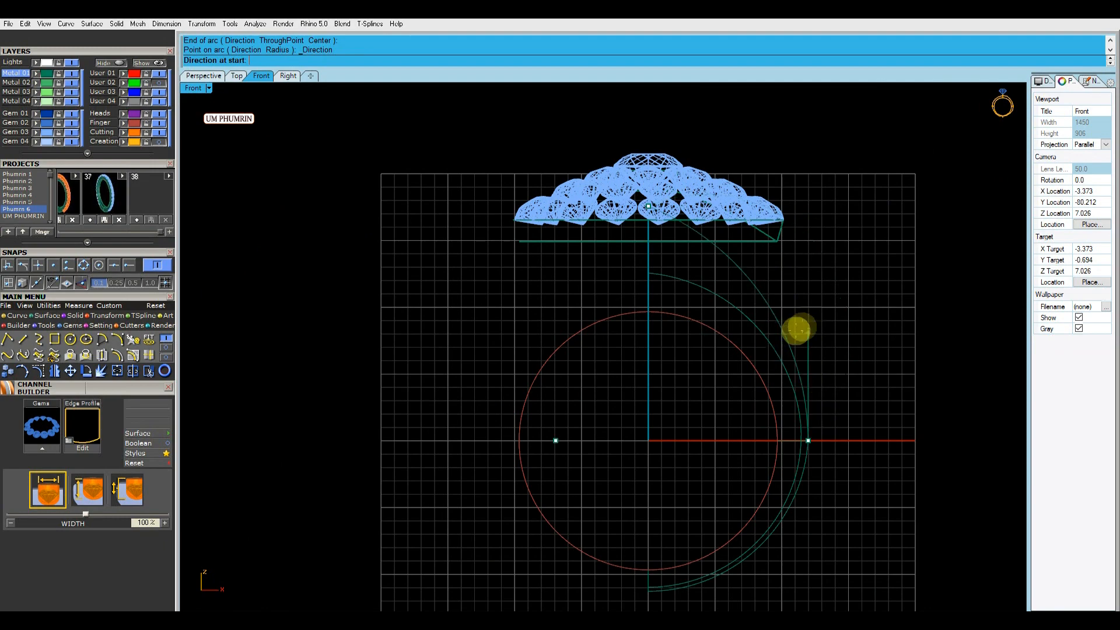
pyautogui.click(799, 269)
pyautogui.moveTo(838, 331); pyautogui.dragTo(773, 313, button='right')
# Select the gems and base of the cluster head and lower them towards the top of the ring circle.
pyautogui.moveTo(366, 125); pyautogui.dragTo(761, 251)
pyautogui.scroll(2, 621, 176)
pyautogui.moveTo(575, 147); pyautogui.dragTo(588, 162, button='right')
pyautogui.scroll(4, 588, 164)
pyautogui.moveTo(587, 170); pyautogui.dragTo(598, 260)
pyautogui.moveTo(668, 231); pyautogui.dragTo(630, 186, button='right')
pyautogui.scroll(-10, 714, 192)
pyautogui.click(788, 244)
pyautogui.scroll(2, 750, 260)
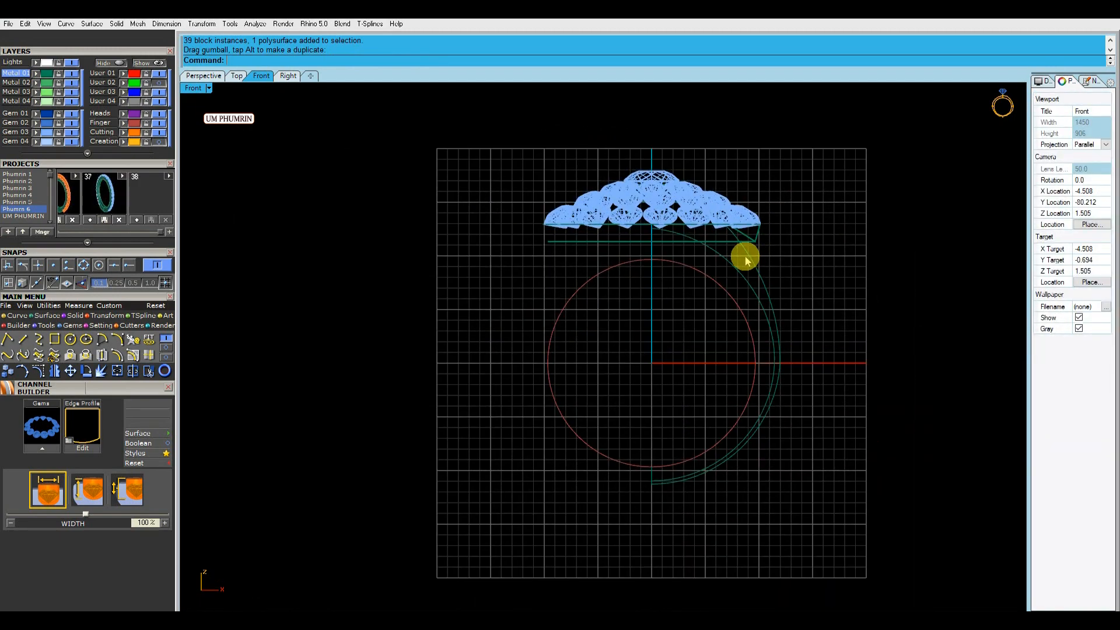
pyautogui.scroll(3, 675, 220)
# Group the gems and base of the cluster head and raise the group slightly above the ring circle.
pyautogui.click(680, 218)
pyautogui.moveTo(417, 116); pyautogui.dragTo(796, 252)
pyautogui.write('g')
pyautogui.press('Return')
pyautogui.scroll(2, 643, 178)
pyautogui.moveTo(643, 178); pyautogui.dragTo(653, 159)
pyautogui.scroll(-6, 662, 160)
pyautogui.click(852, 226)
# Join the upper and lower outer arcs into one open curve and check it in the Perspective view.
pyautogui.moveTo(785, 252); pyautogui.dragTo(713, 242, button='right')
pyautogui.click(713, 242)
pyautogui.click(741, 371)
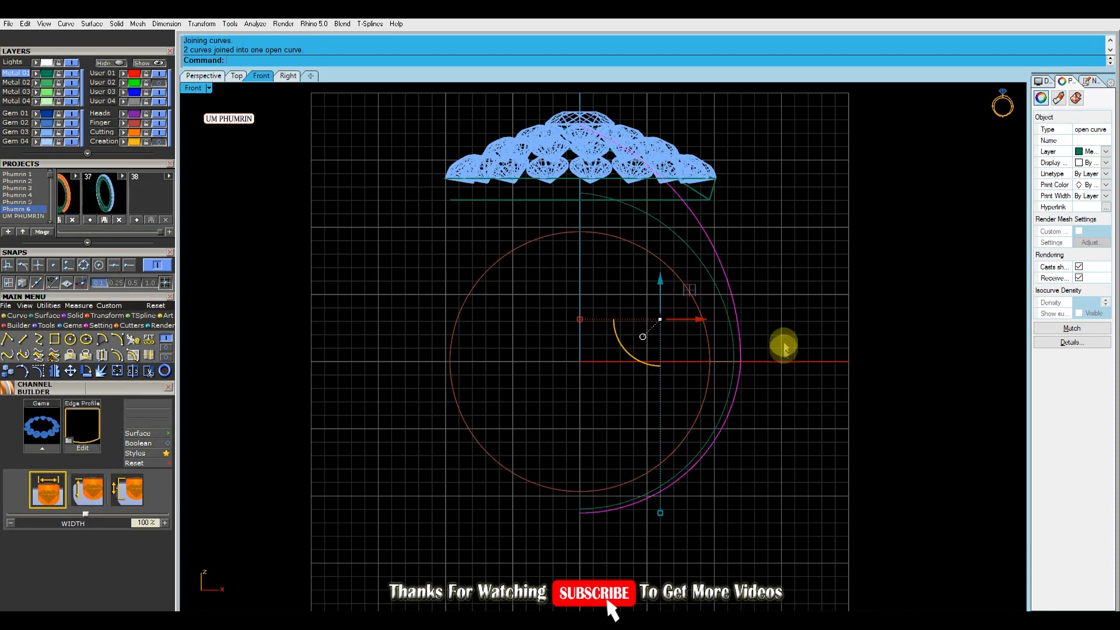
pyautogui.click(216, 79)
pyautogui.moveTo(615, 261); pyautogui.dragTo(443, 210, button='right')
pyautogui.click(261, 77)
pyautogui.scroll(-2, 697, 215)
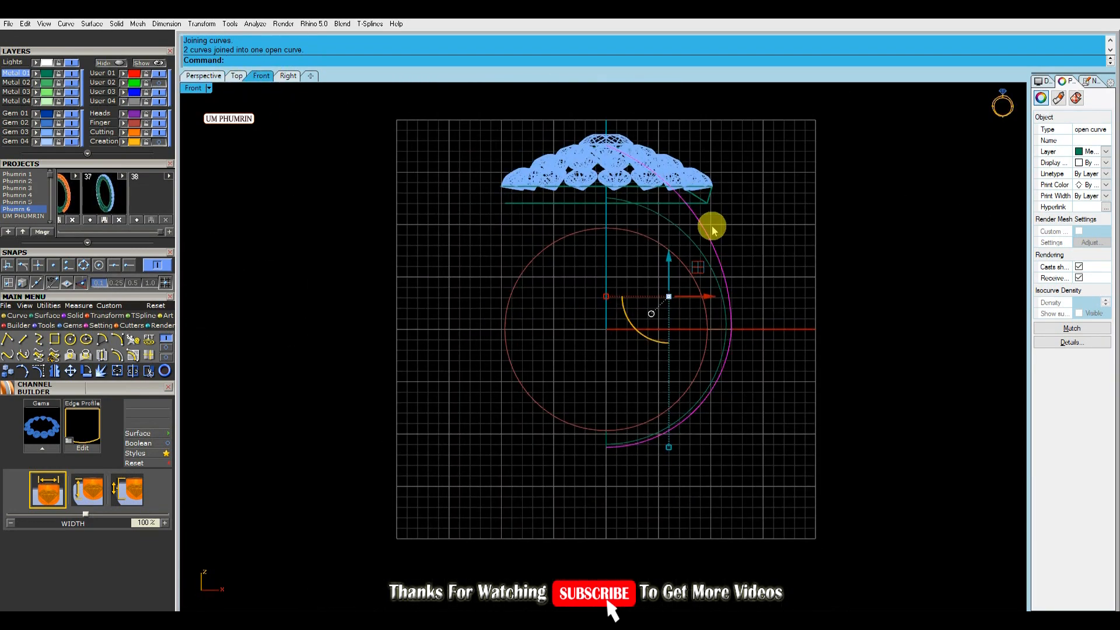
pyautogui.press('Escape')
# Rebuild the joined outer curve at degree 3, deleting the input, and turn on its control points.
pyautogui.click(733, 329)
pyautogui.hotkey('ctrl', 'r')
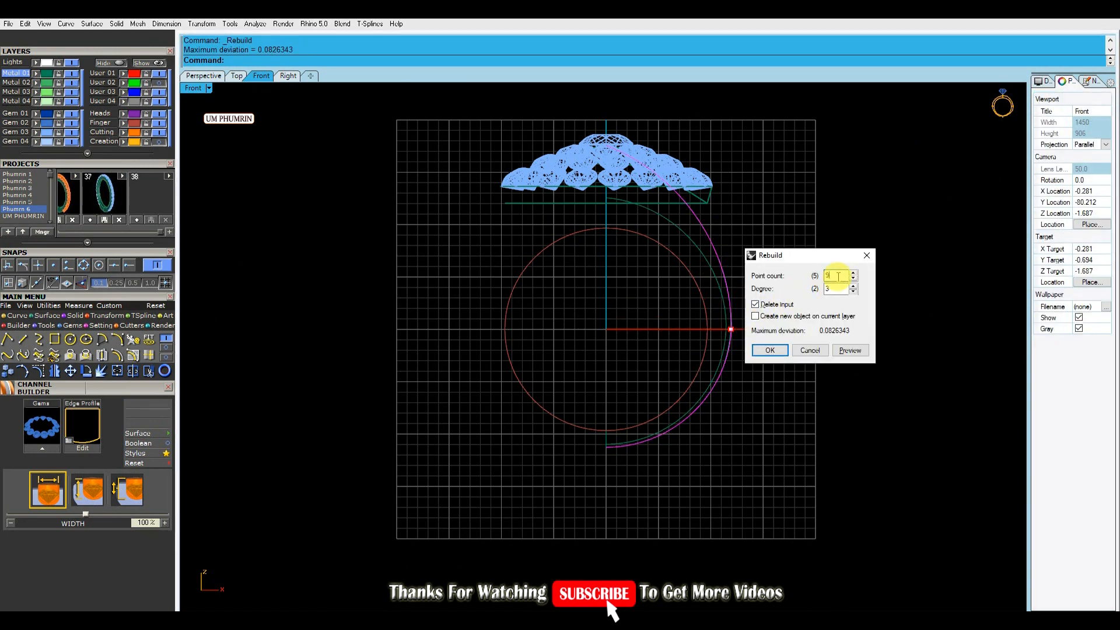
pyautogui.click(770, 350)
pyautogui.click(38, 370)
pyautogui.scroll(3, 648, 175)
# Move the cluster head to the Metal 02 layer, lock that layer, and set the Front viewport to a shaded display.
pyautogui.click(644, 112)
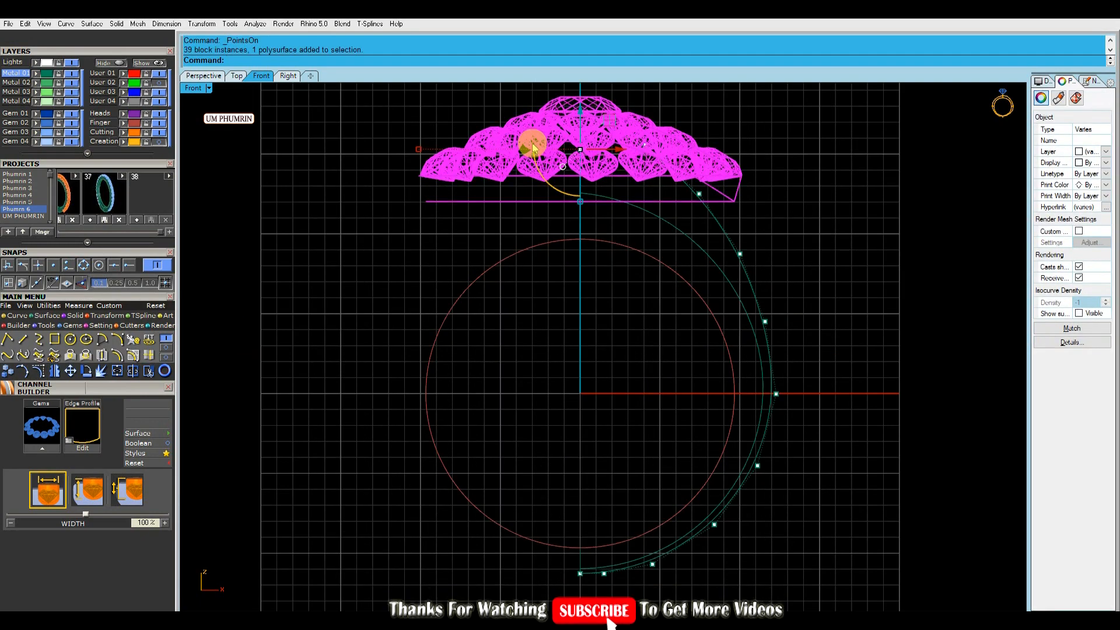
pyautogui.click(36, 83)
pyautogui.click(58, 84)
pyautogui.moveTo(618, 186); pyautogui.dragTo(614, 213, button='right')
pyautogui.click(209, 88)
pyautogui.click(249, 90)
# Move the outer curve's two control points between the head and the ring's side slightly outward.
pyautogui.moveTo(596, 137); pyautogui.dragTo(745, 221)
pyautogui.click(735, 279)
pyautogui.moveTo(772, 280); pyautogui.dragTo(784, 280)
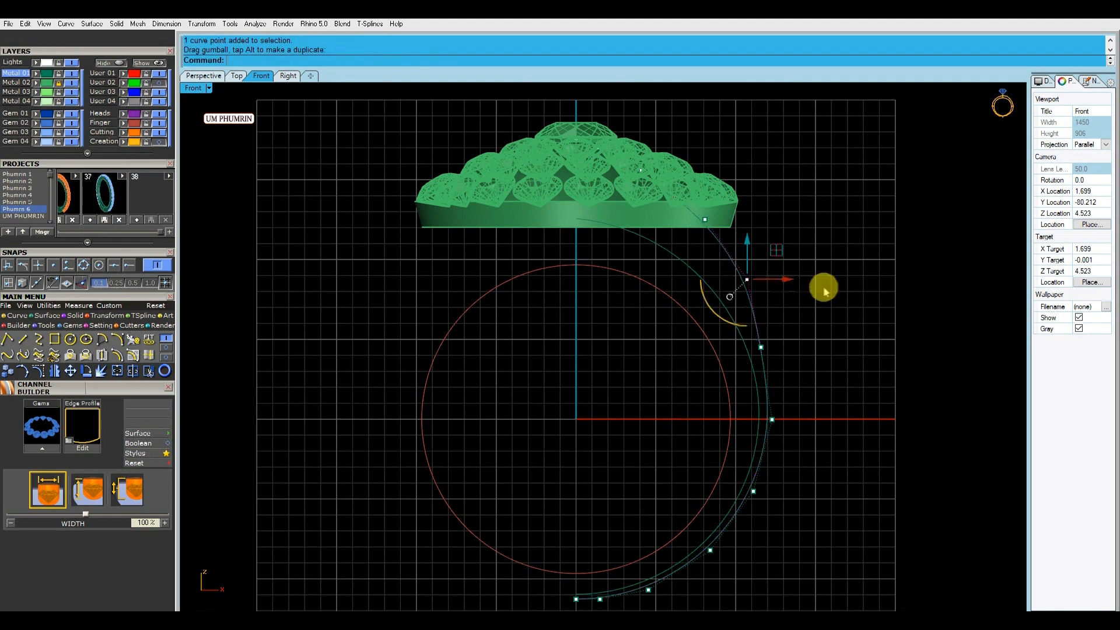
pyautogui.click(760, 347)
pyautogui.scroll(4, 778, 350)
pyautogui.moveTo(784, 349); pyautogui.dragTo(792, 349)
pyautogui.scroll(-4, 799, 314)
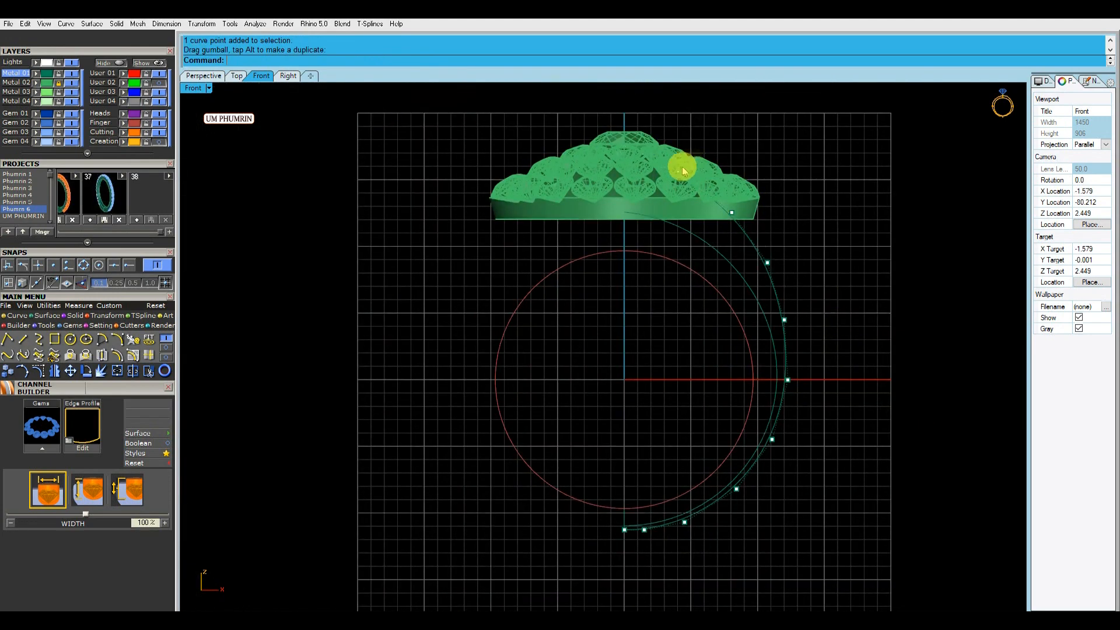
# Shift the outer curve's upper control points outward so the curve meets the lower corner of the cluster head.
pyautogui.scroll(2, 648, 193)
pyautogui.moveTo(665, 120); pyautogui.dragTo(773, 217)
pyautogui.scroll(4, 773, 215)
pyautogui.moveTo(732, 179); pyautogui.dragTo(780, 186)
pyautogui.scroll(-4, 778, 188)
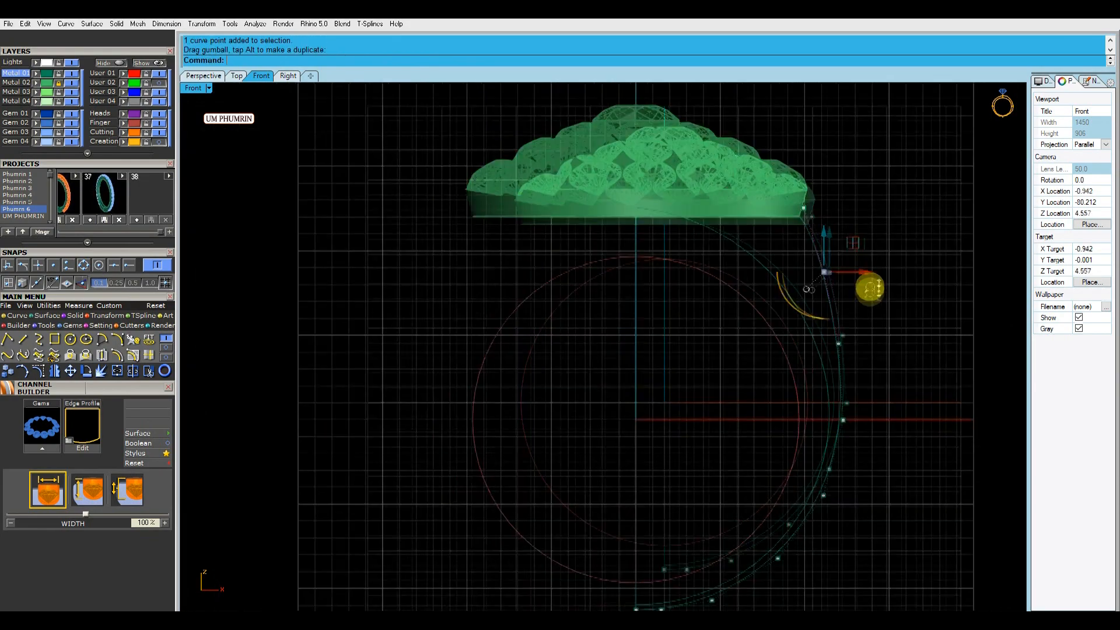
pyautogui.scroll(4, 727, 177)
pyautogui.moveTo(633, 125); pyautogui.dragTo(815, 228)
pyautogui.scroll(4, 745, 179)
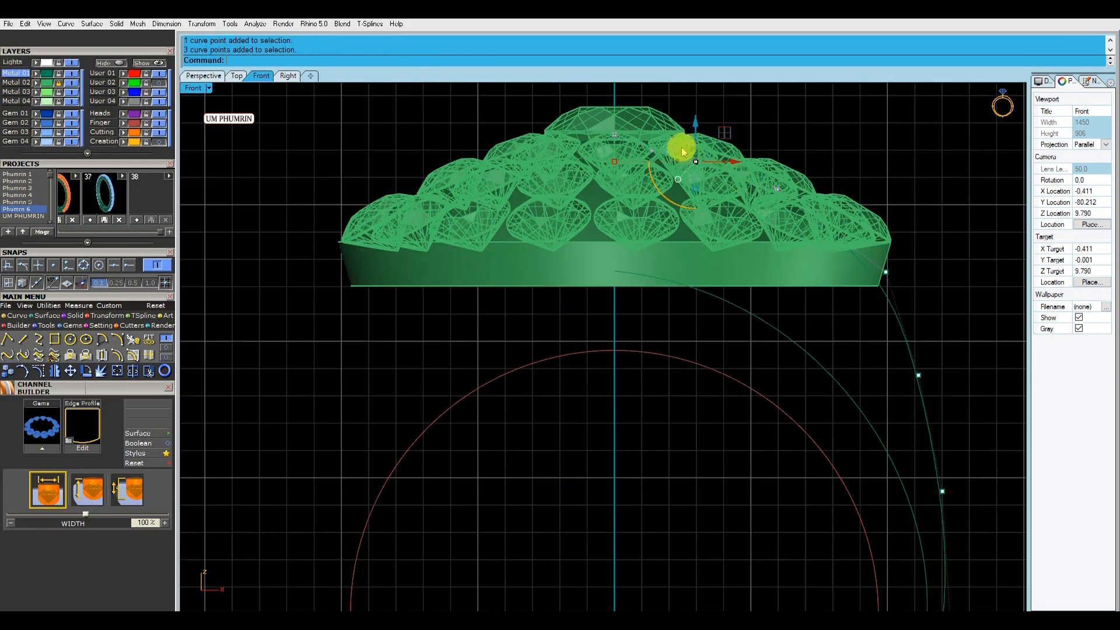
pyautogui.scroll(-5, 781, 164)
# Mirror the shank curves across the Y axis with a copy.
pyautogui.click(745, 257)
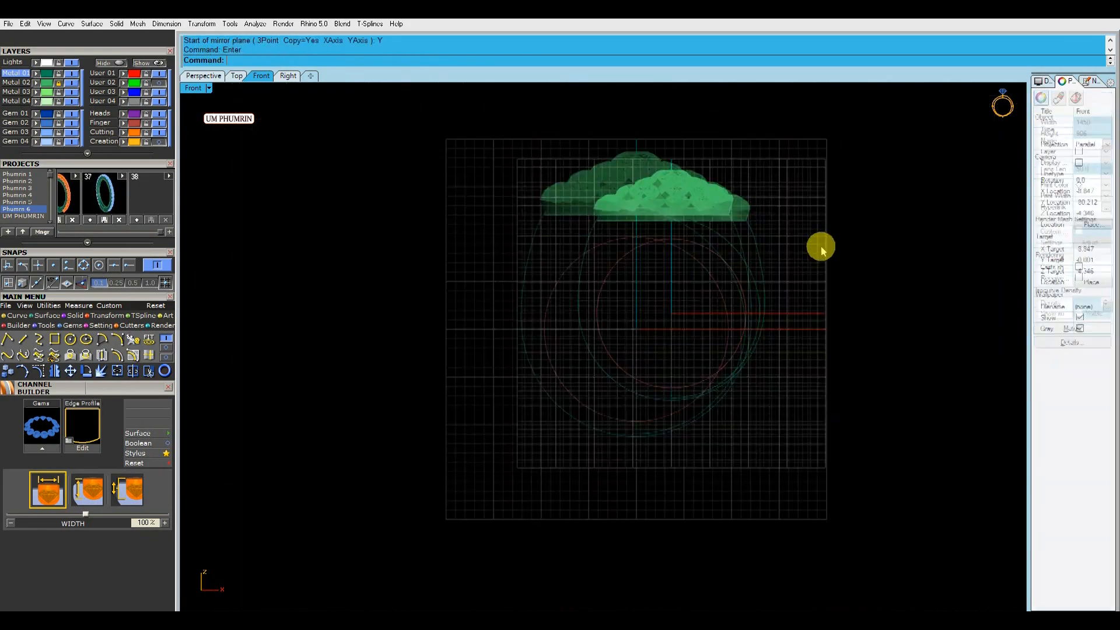
pyautogui.rightClick(55, 370)
pyautogui.click(828, 220)
# Turn on the inner shank curve's control points and begin reshaping its upper section beneath the cluster head.
pyautogui.scroll(4, 811, 242)
pyautogui.click(708, 248)
pyautogui.click(40, 371)
pyautogui.scroll(4, 684, 213)
pyautogui.moveTo(616, 188); pyautogui.dragTo(642, 176)
pyautogui.scroll(4, 665, 202)
pyautogui.click(722, 227)
pyautogui.scroll(4, 615, 179)
pyautogui.scroll(-4, 662, 186)
pyautogui.moveTo(711, 256); pyautogui.dragTo(688, 242, button='right')
pyautogui.moveTo(715, 256); pyautogui.dragTo(788, 266)
# Adjust the inner curve's upper shoulder control points to refine the gap below the cluster head.
pyautogui.scroll(-2, 648, 205)
pyautogui.moveTo(648, 192); pyautogui.dragTo(692, 209)
pyautogui.scroll(2, 683, 214)
pyautogui.scroll(-2, 726, 226)
pyautogui.moveTo(721, 248); pyautogui.dragTo(751, 277)
pyautogui.scroll(2, 756, 276)
pyautogui.click(692, 264)
# Move the inner curve's control point at the ring's side slightly inward.
pyautogui.scroll(-3, 693, 264)
pyautogui.moveTo(658, 329); pyautogui.dragTo(630, 305, button='right')
pyautogui.moveTo(692, 299); pyautogui.dragTo(729, 338)
pyautogui.scroll(5, 728, 329)
pyautogui.moveTo(738, 316); pyautogui.dragTo(736, 316)
pyautogui.click(765, 324)
# Adjust the inner curve's lower side control point to even out the spacing from the outer curve.
pyautogui.moveTo(770, 325); pyautogui.dragTo(762, 347, button='right')
pyautogui.scroll(-4, 745, 322)
pyautogui.scroll(4, 700, 399)
pyautogui.moveTo(647, 374); pyautogui.dragTo(707, 402)
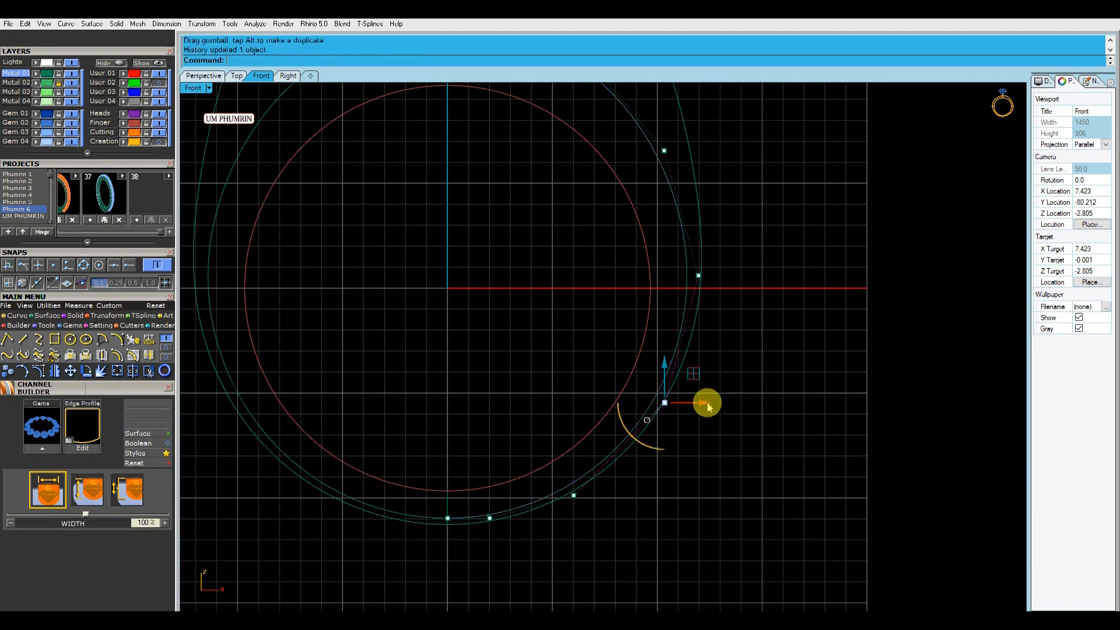
pyautogui.click(718, 399)
pyautogui.moveTo(714, 399); pyautogui.dragTo(718, 377, button='right')
# Delete the unneeded object at the bottom of the shank and turn the inner curve's control points back on.
pyautogui.scroll(-3, 717, 377)
pyautogui.moveTo(500, 407); pyautogui.dragTo(671, 500)
pyautogui.scroll(6, 487, 464)
pyautogui.moveTo(503, 388); pyautogui.dragTo(555, 487)
pyautogui.press('Escape')
pyautogui.press('Escape')
pyautogui.click(538, 458)
pyautogui.press('Delete')
pyautogui.click(591, 466)
pyautogui.click(38, 370)
# Fine-tune the inner curve's lower control points from the bottom of the shank up to its lower side.
pyautogui.moveTo(451, 367); pyautogui.dragTo(621, 494)
pyautogui.moveTo(570, 432); pyautogui.dragTo(583, 425)
pyautogui.moveTo(630, 325); pyautogui.dragTo(757, 466)
pyautogui.moveTo(750, 406); pyautogui.dragTo(744, 397)
pyautogui.moveTo(773, 361); pyautogui.dragTo(702, 413, button='right')
pyautogui.moveTo(714, 321); pyautogui.dragTo(822, 392)
pyautogui.moveTo(808, 329); pyautogui.dragTo(798, 326)
# Move the inner curve's control point at the widest part of the shank slightly inward.
pyautogui.moveTo(776, 245); pyautogui.dragTo(768, 339, button='right')
pyautogui.moveTo(625, 257); pyautogui.dragTo(912, 328)
pyautogui.moveTo(856, 272); pyautogui.dragTo(844, 272)
pyautogui.moveTo(845, 313); pyautogui.dragTo(823, 373, button='right')
pyautogui.scroll(-6, 823, 374)
pyautogui.click(724, 237)
pyautogui.moveTo(755, 243); pyautogui.dragTo(710, 235, button='right')
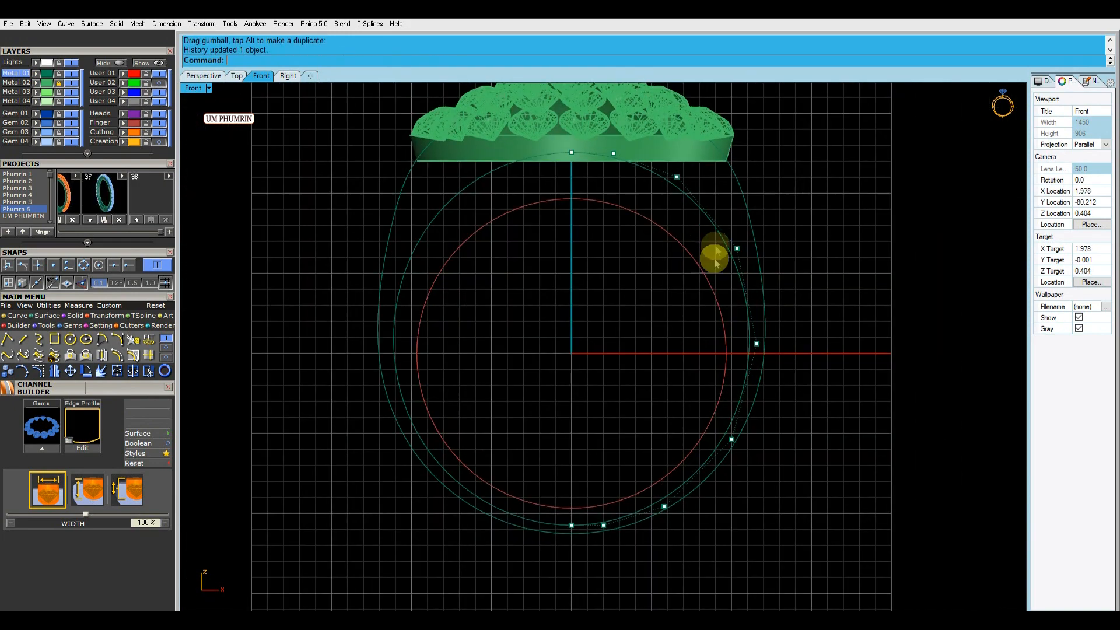
# Refine the inner curve's upper shoulder and side control points for a smoother taper towards the head.
pyautogui.scroll(4, 751, 233)
pyautogui.moveTo(710, 274); pyautogui.dragTo(754, 224)
pyautogui.click(802, 243)
pyautogui.scroll(-4, 803, 251)
pyautogui.moveTo(744, 309); pyautogui.dragTo(816, 388)
pyautogui.scroll(3, 816, 388)
pyautogui.moveTo(805, 324); pyautogui.dragTo(802, 325)
pyautogui.click(834, 353)
# Turn off the inner curve's control points and rebuild the reshaped shank curve.
pyautogui.scroll(-5, 837, 361)
pyautogui.scroll(10, 689, 193)
pyautogui.moveTo(627, 167); pyautogui.dragTo(802, 228)
pyautogui.scroll(-3, 706, 196)
pyautogui.press('Escape')
pyautogui.press('Escape')
pyautogui.scroll(-5, 815, 240)
pyautogui.moveTo(815, 240); pyautogui.dragTo(651, 244, button='right')
pyautogui.scroll(-3, 713, 217)
pyautogui.click(719, 228)
pyautogui.press('F4')
pyautogui.press('Return')
pyautogui.scroll(-3, 652, 232)
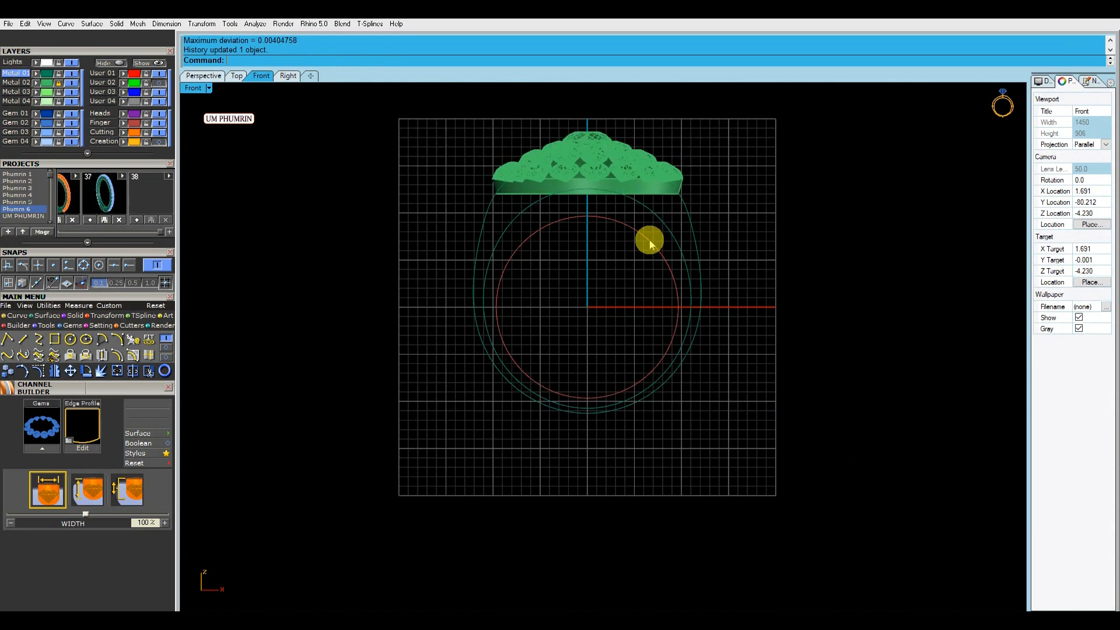
# Unlock the Metal 02 layer and lower the cluster head slightly onto the shank curves.
pyautogui.click(697, 245)
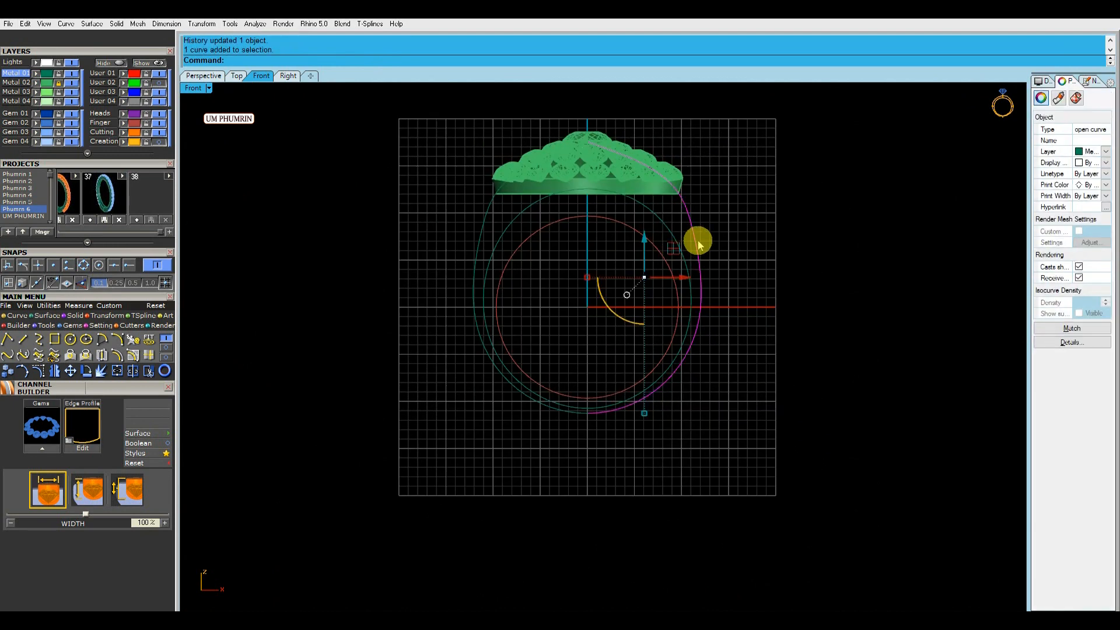
pyautogui.press('Escape')
pyautogui.scroll(3, 631, 175)
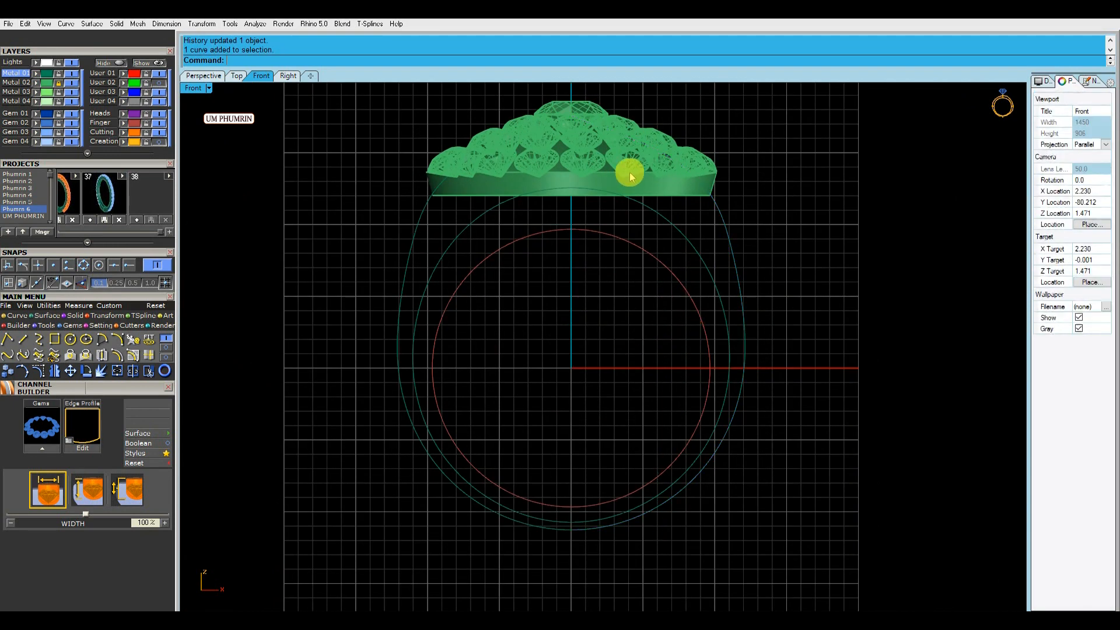
pyautogui.click(51, 85)
pyautogui.scroll(4, 593, 150)
pyautogui.moveTo(575, 112); pyautogui.dragTo(578, 122)
pyautogui.scroll(-5, 590, 137)
pyautogui.click(775, 187)
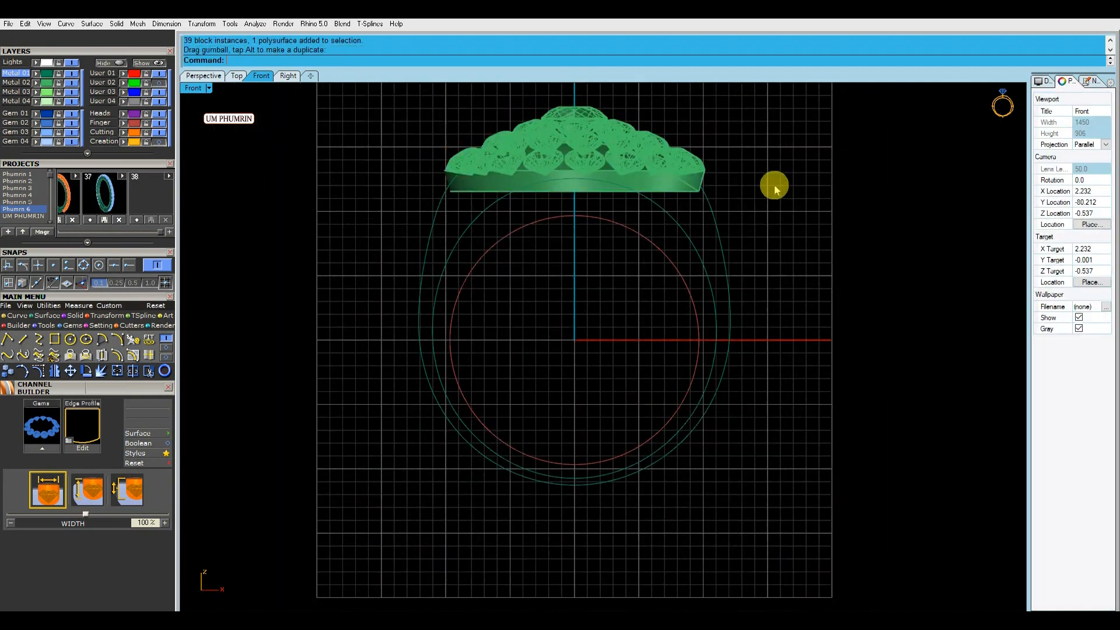
# Raise the cluster head by a small amount and select the right half of the outer shank curve.
pyautogui.click(640, 170)
pyautogui.scroll(4, 580, 148)
pyautogui.moveTo(579, 128); pyautogui.dragTo(580, 125)
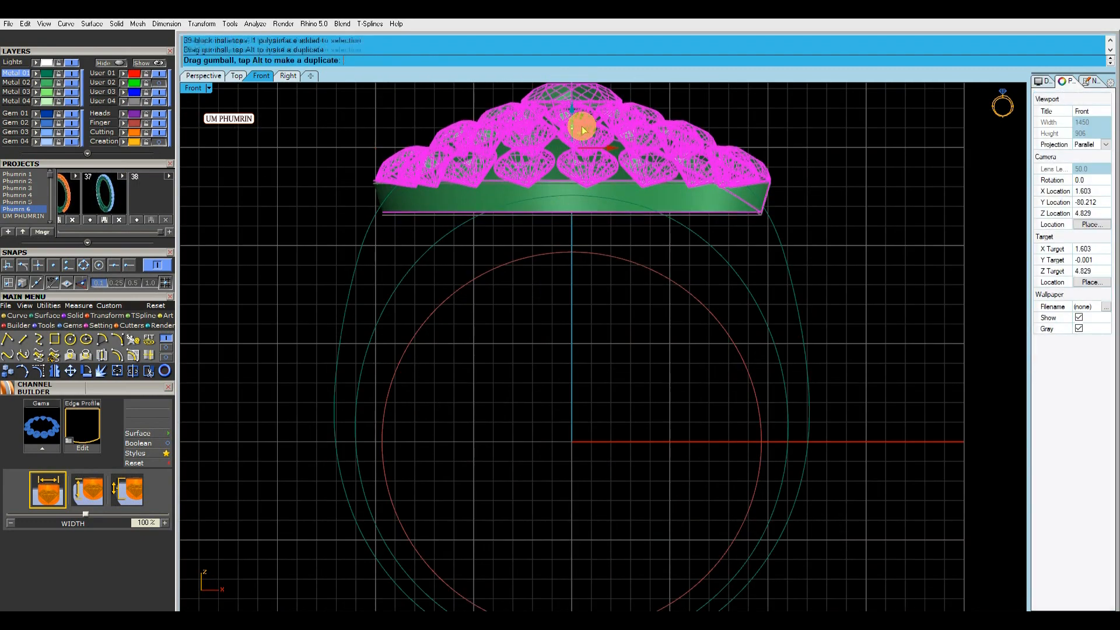
pyautogui.click(814, 153)
pyautogui.scroll(-4, 752, 172)
pyautogui.click(709, 219)
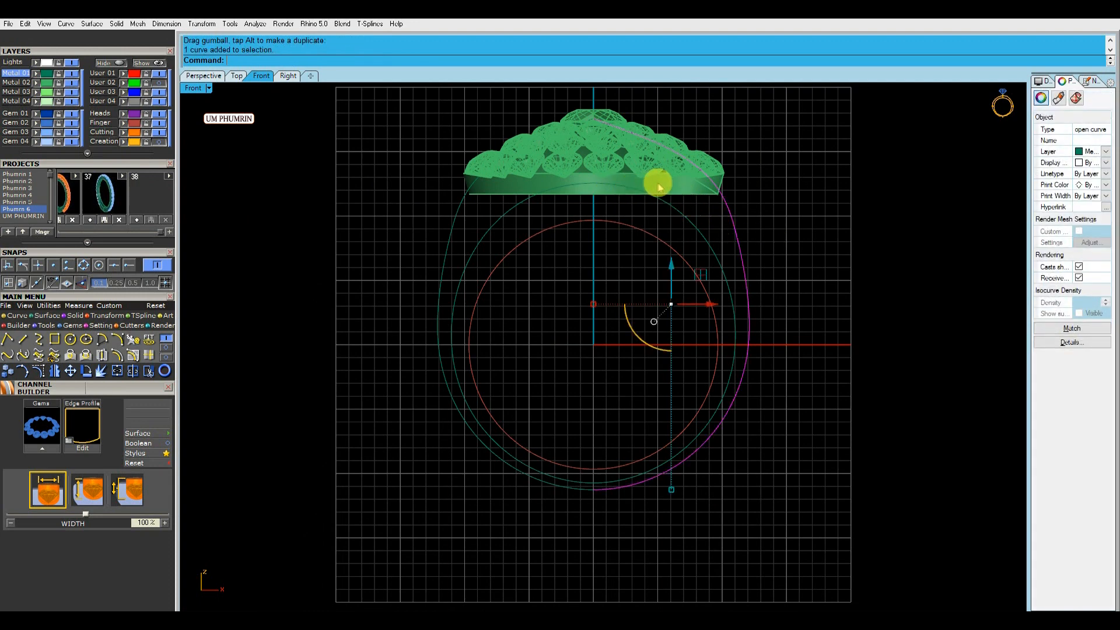
# Show the outer shank curve's control points and pull the shoulder point at the head's rim slightly inward.
pyautogui.click(50, 360)
pyautogui.scroll(4, 715, 184)
pyautogui.click(726, 182)
pyautogui.scroll(2, 754, 190)
pyautogui.moveTo(758, 159); pyautogui.dragTo(749, 168)
pyautogui.click(785, 177)
# Adjust the outer curve's side control points horizontally to smooth the bulge beside the finger circle.
pyautogui.scroll(-5, 723, 180)
pyautogui.scroll(2, 727, 227)
pyautogui.click(731, 230)
pyautogui.moveTo(773, 310); pyautogui.dragTo(777, 311)
pyautogui.scroll(-4, 779, 314)
pyautogui.click(748, 344)
pyautogui.scroll(4, 769, 348)
pyautogui.click(720, 417)
pyautogui.scroll(3, 747, 420)
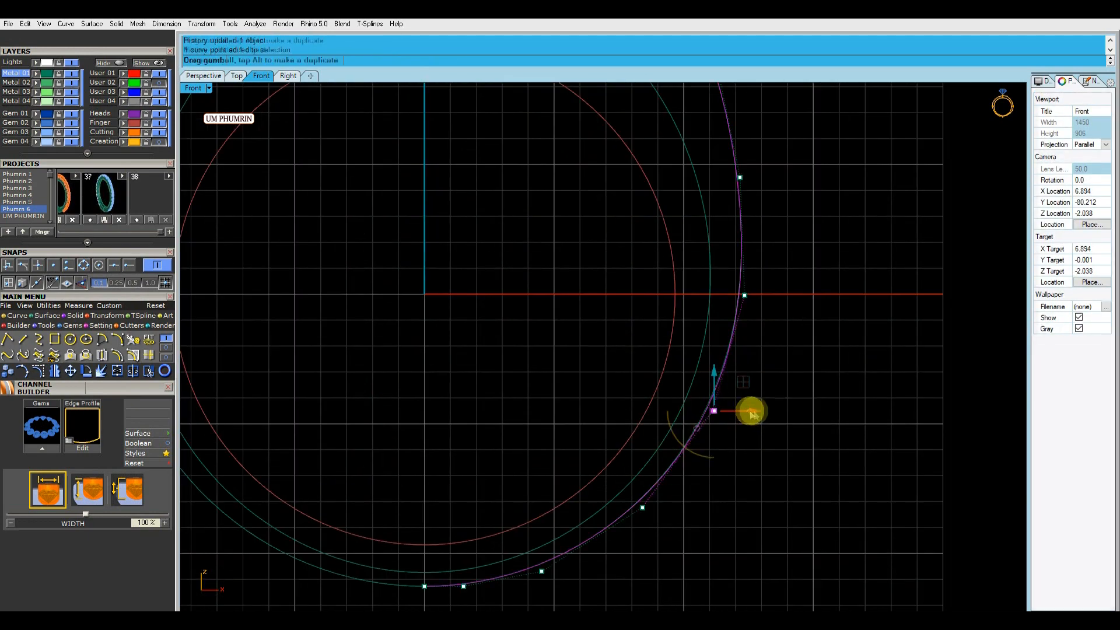
pyautogui.scroll(-3, 615, 252)
pyautogui.scroll(3, 722, 187)
pyautogui.moveTo(722, 187); pyautogui.dragTo(762, 208)
pyautogui.hotkey('ctrl', 'z')
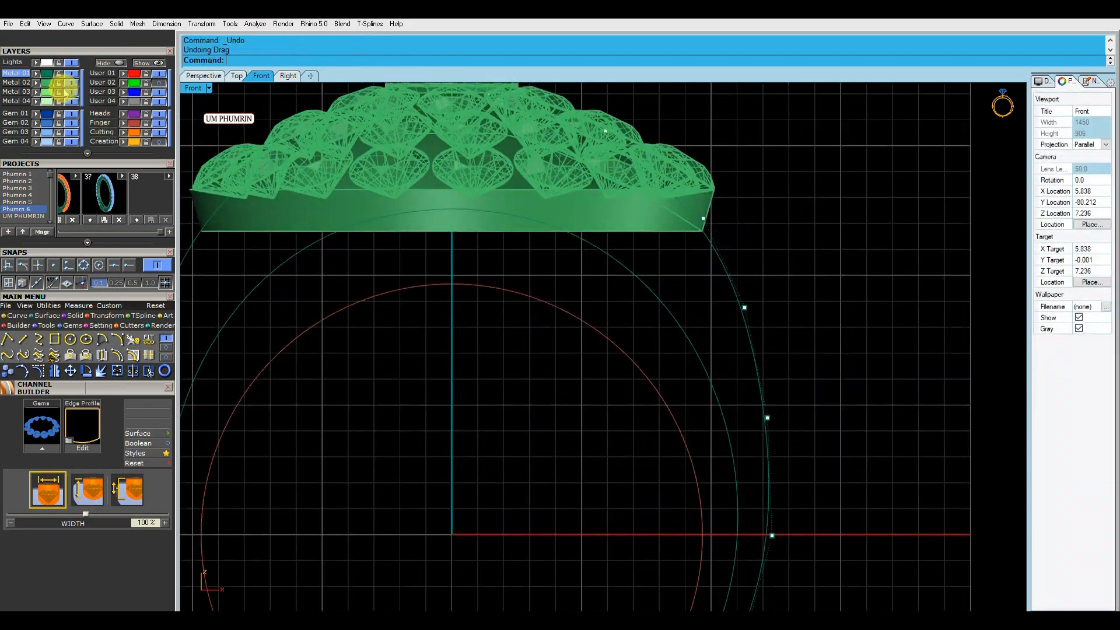
# Shift the outer curve's uppermost control point near the centre of the gem dome.
pyautogui.scroll(-3, 457, 168)
pyautogui.scroll(8, 453, 156)
pyautogui.click(501, 216)
pyautogui.moveTo(501, 216); pyautogui.dragTo(465, 205)
pyautogui.scroll(-4, 550, 268)
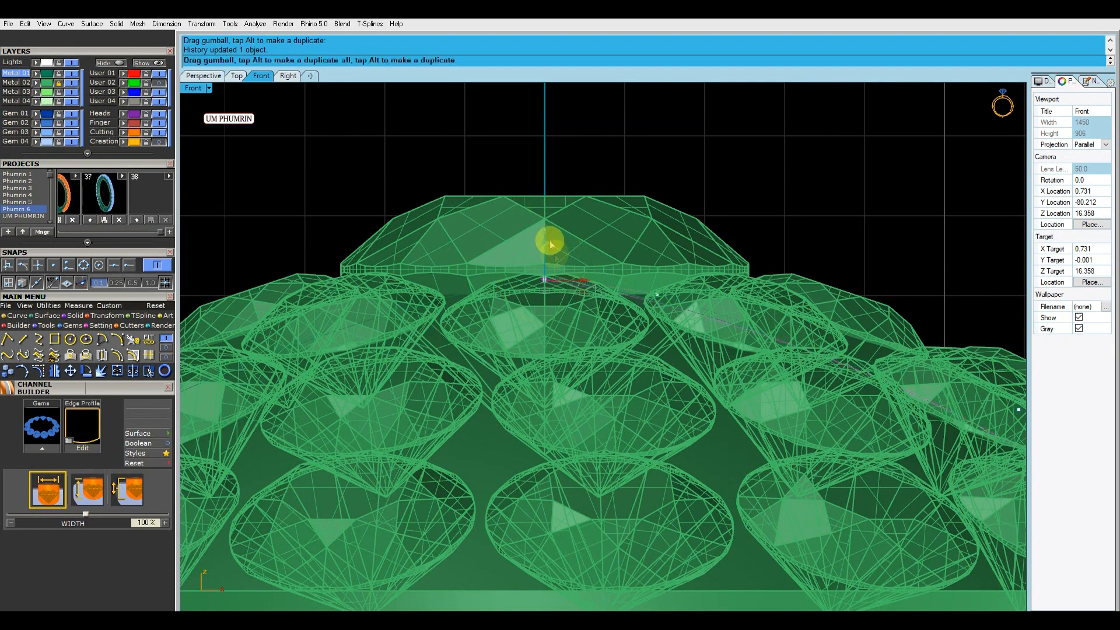
# Turn the outer shank curve's control points back on and reposition its upper side point.
pyautogui.scroll(-6, 545, 233)
pyautogui.scroll(-5, 694, 187)
pyautogui.click(675, 270)
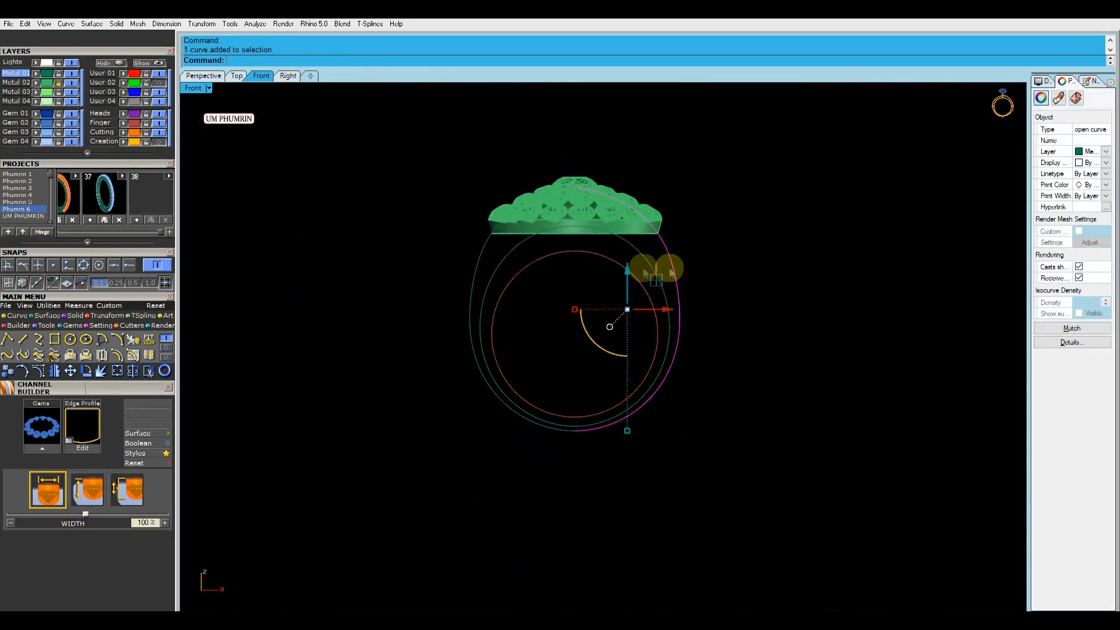
pyautogui.click(38, 371)
pyautogui.scroll(4, 631, 240)
pyautogui.click(665, 315)
pyautogui.scroll(2, 666, 315)
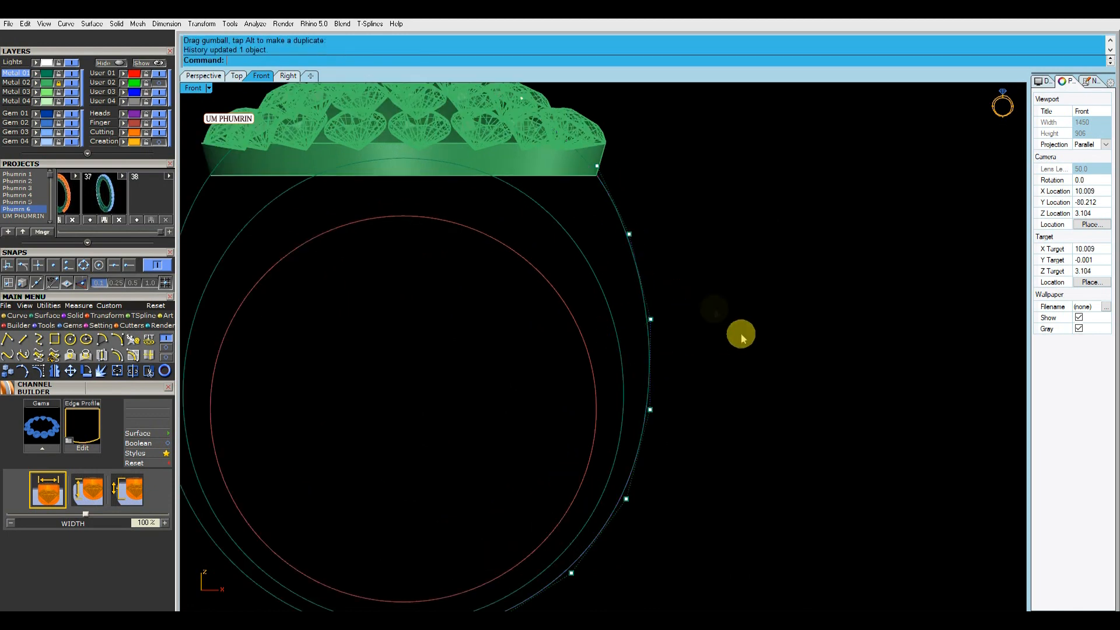
# Move the side control points level with the finger circle horizontally to even out the outer curve.
pyautogui.scroll(-3, 661, 235)
pyautogui.scroll(2, 691, 307)
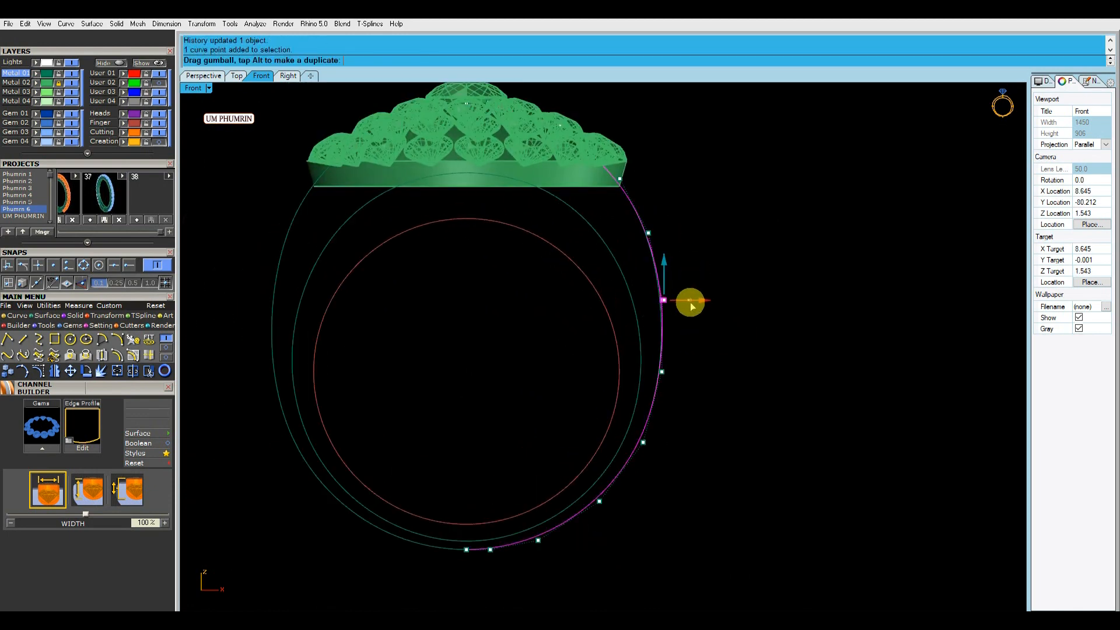
pyautogui.scroll(2, 692, 363)
pyautogui.scroll(-3, 625, 295)
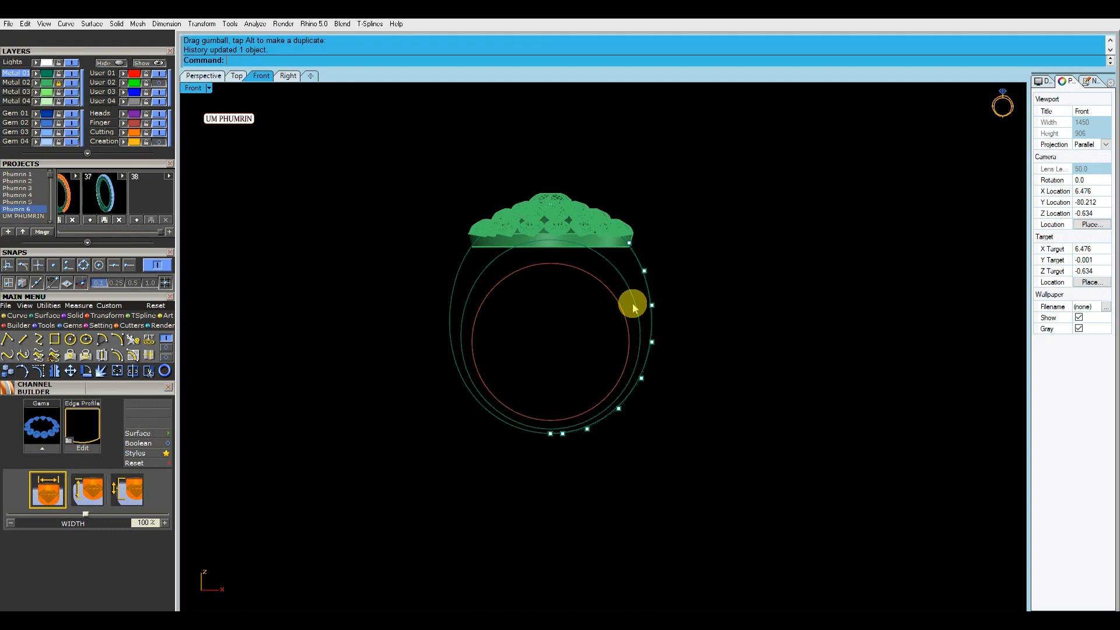
pyautogui.scroll(3, 644, 269)
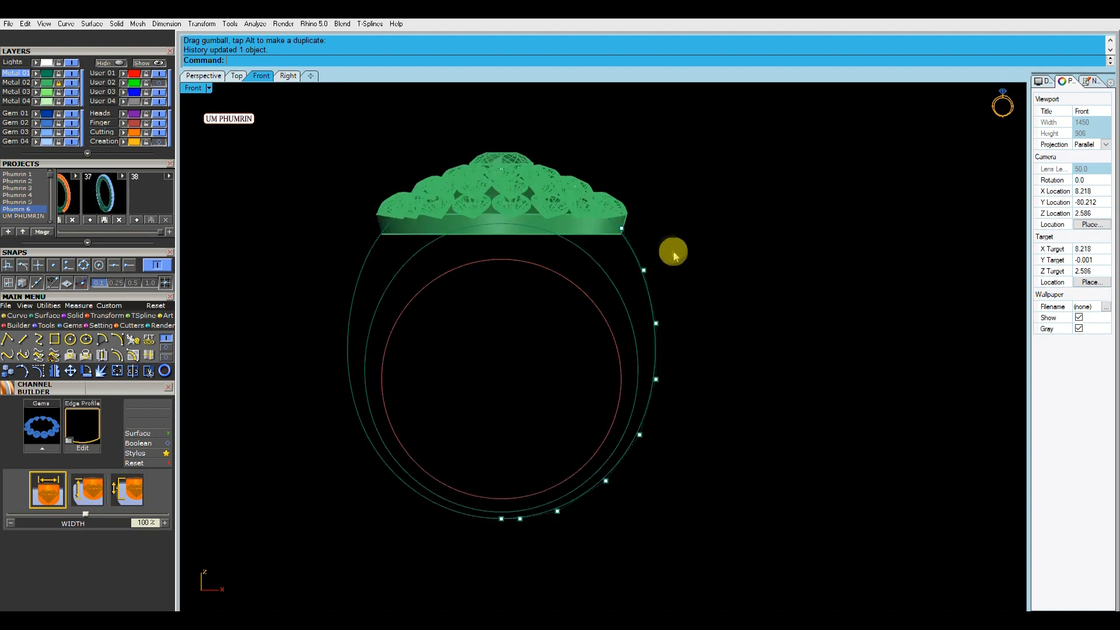
pyautogui.scroll(3, 674, 396)
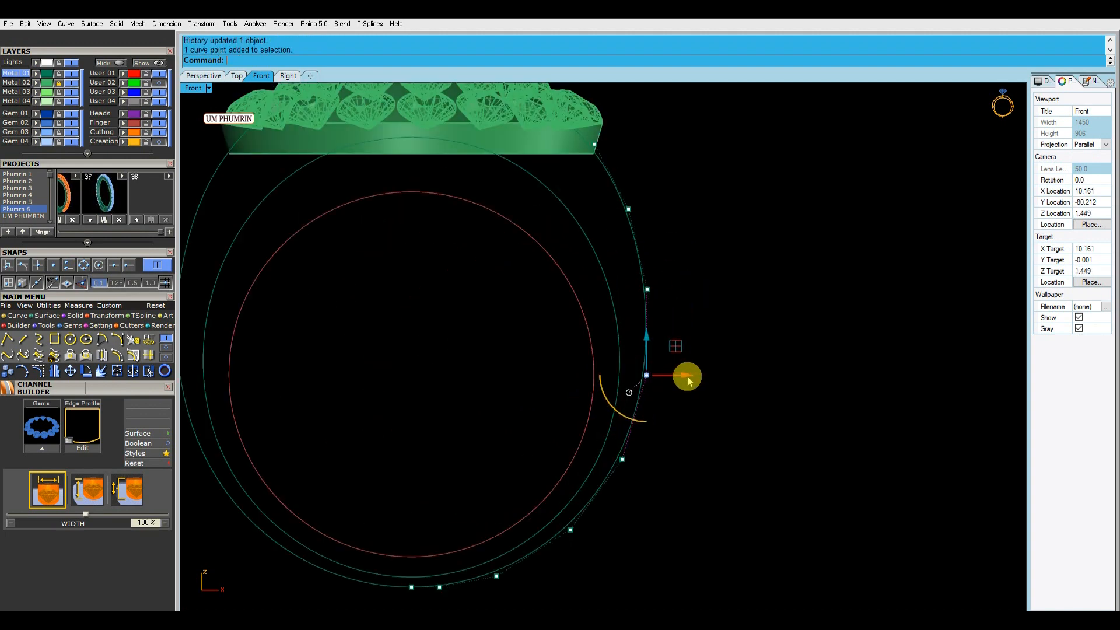
pyautogui.scroll(-2, 710, 322)
pyautogui.scroll(2, 649, 255)
# Nudge the outer curve's upper side and shoulder control points slightly inward below the head.
pyautogui.click(649, 256)
pyautogui.scroll(5, 672, 266)
pyautogui.moveTo(676, 253); pyautogui.dragTo(673, 253)
pyautogui.click(724, 296)
pyautogui.scroll(-4, 724, 296)
pyautogui.scroll(3, 639, 191)
pyautogui.scroll(8, 639, 191)
pyautogui.click(611, 187)
pyautogui.moveTo(652, 191); pyautogui.dragTo(645, 191)
pyautogui.scroll(-7, 666, 209)
pyautogui.click(700, 252)
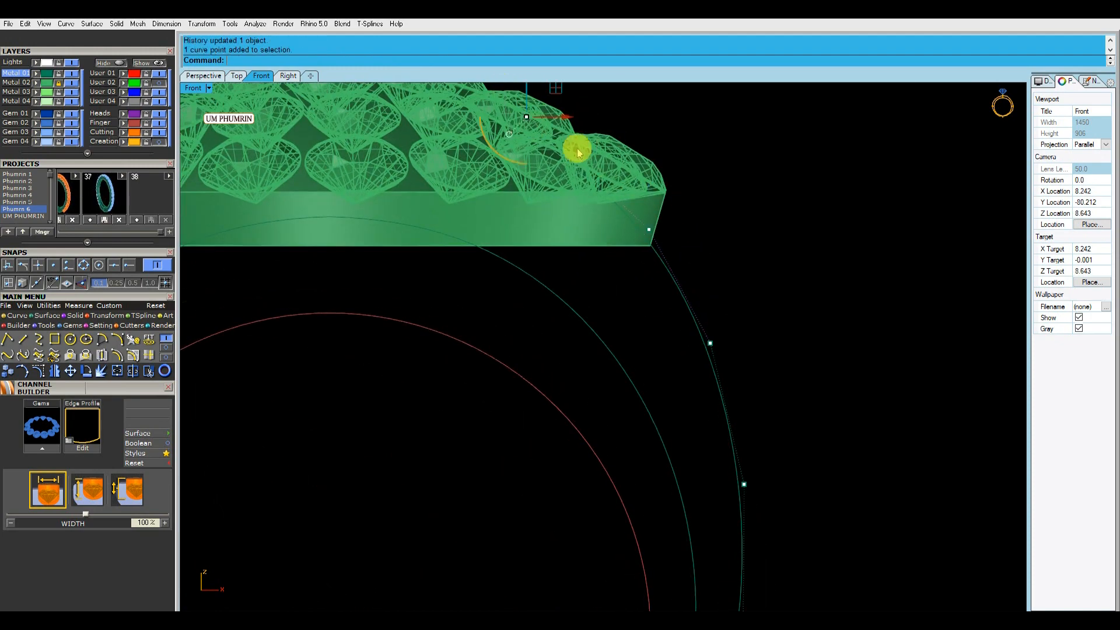
# Refine the outer curve's control points inside the head so the curve meets the rim smoothly.
pyautogui.moveTo(552, 145); pyautogui.dragTo(597, 220, button='right')
pyautogui.click(571, 191)
pyautogui.moveTo(610, 190); pyautogui.dragTo(601, 190)
pyautogui.scroll(-8, 698, 219)
pyautogui.moveTo(545, 147); pyautogui.dragTo(519, 131, button='right')
pyautogui.moveTo(518, 130); pyautogui.dragTo(585, 188)
pyautogui.scroll(8, 555, 170)
pyautogui.moveTo(549, 139); pyautogui.dragTo(549, 141)
pyautogui.scroll(-7, 651, 172)
pyautogui.click(660, 183)
pyautogui.scroll(4, 660, 182)
pyautogui.scroll(-6, 661, 182)
# Shift the outer curve's upper side control point horizontally to soften the shoulder.
pyautogui.moveTo(768, 204); pyautogui.dragTo(728, 202, button='right')
pyautogui.scroll(6, 721, 323)
pyautogui.click(722, 324)
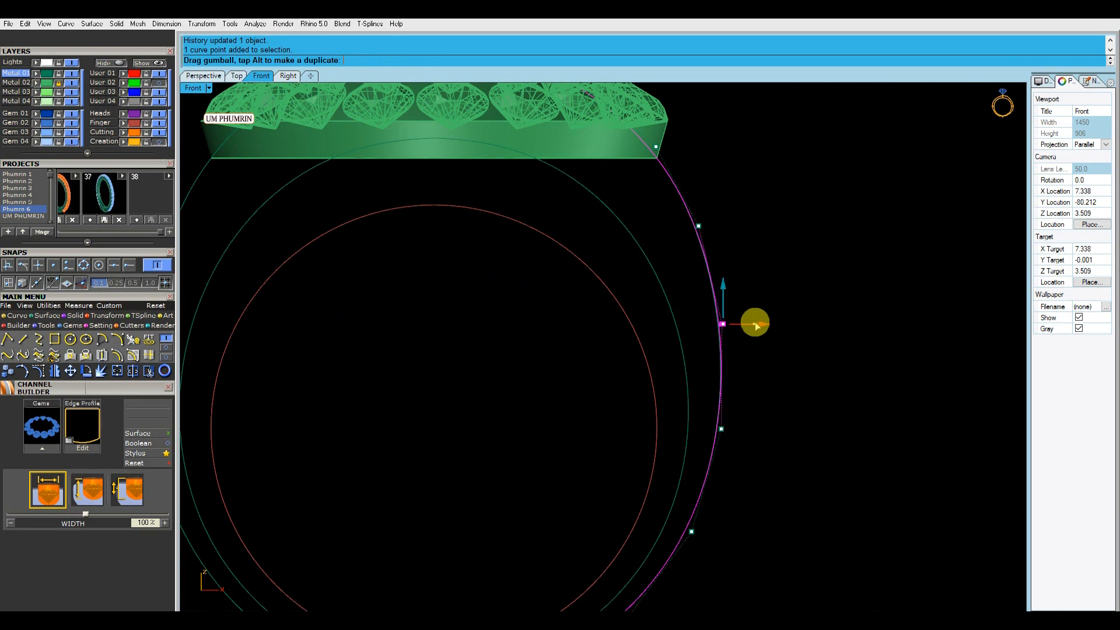
pyautogui.click(777, 270)
pyautogui.scroll(-6, 777, 270)
# Nudge the shoulder point below the head's rim and the adjacent side point slightly inward.
pyautogui.moveTo(808, 300); pyautogui.dragTo(762, 279, button='right')
pyautogui.scroll(2, 702, 316)
pyautogui.scroll(4, 686, 199)
pyautogui.click(672, 202)
pyautogui.moveTo(714, 202); pyautogui.dragTo(712, 203)
pyautogui.click(760, 223)
pyautogui.scroll(-6, 761, 223)
pyautogui.click(723, 266)
pyautogui.scroll(4, 738, 267)
pyautogui.moveTo(749, 267); pyautogui.dragTo(747, 266)
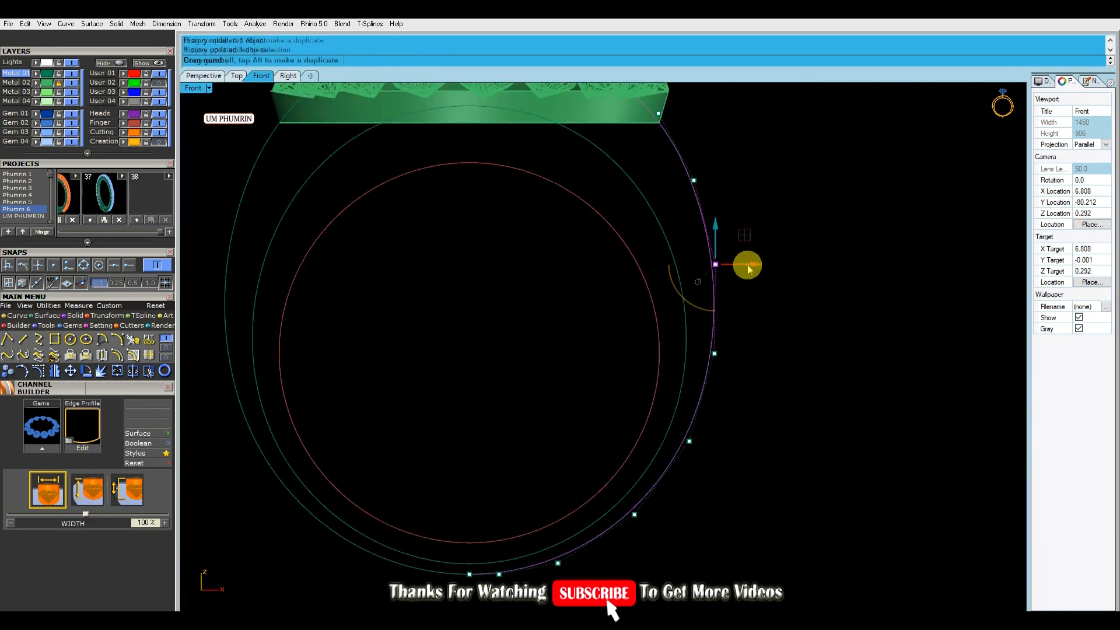
pyautogui.scroll(-4, 798, 276)
# Turn off the outer curve's control points and rebuild the reshaped curve.
pyautogui.press('Escape')
pyautogui.press('Escape')
pyautogui.click(743, 268)
pyautogui.hotkey('ctrl', 'r')
pyautogui.scroll(10, 729, 175)
pyautogui.click(838, 277)
pyautogui.press('Return')
pyautogui.scroll(-10, 698, 248)
# Inspect the shank curves and cluster head from the Right and Perspective views.
pyautogui.click(736, 251)
pyautogui.moveTo(740, 262); pyautogui.dragTo(695, 253)
pyautogui.moveTo(738, 264); pyautogui.dragTo(677, 285)
pyautogui.click(211, 75)
pyautogui.click(598, 208)
pyautogui.moveTo(598, 208); pyautogui.dragTo(659, 234, button='right')
pyautogui.click(578, 215)
pyautogui.click(289, 77)
pyautogui.click(214, 77)
pyautogui.moveTo(769, 307); pyautogui.dragTo(449, 229)
pyautogui.press('Delete')
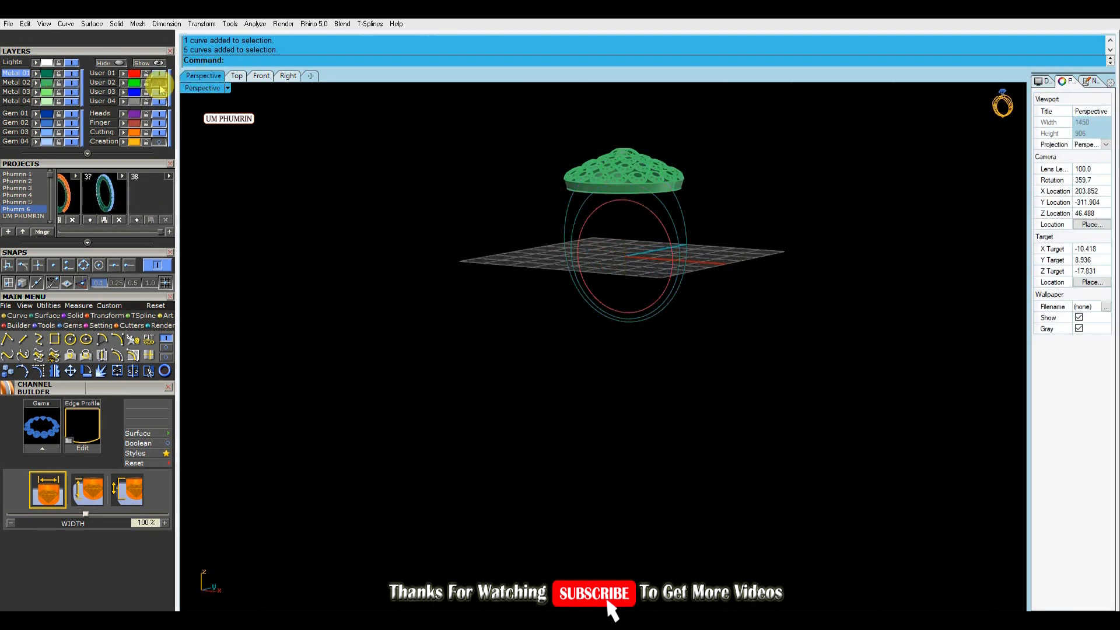
# Show the User 02 and Creation layers and delete the leftover objects on them.
pyautogui.press('Delete')
pyautogui.click(158, 142)
pyautogui.moveTo(781, 331); pyautogui.dragTo(464, 201)
pyautogui.moveTo(501, 228); pyautogui.dragTo(575, 231, button='right')
pyautogui.press('Delete')
# Save the ring with its head and shank curves as project version 38.
pyautogui.moveTo(875, 332); pyautogui.dragTo(494, 180)
pyautogui.click(137, 221)
pyautogui.click(359, 150)
pyautogui.moveTo(360, 150); pyautogui.dragTo(332, 214, button='right')
pyautogui.moveTo(495, 195); pyautogui.dragTo(610, 231, button='right')
pyautogui.scroll(7, 590, 253)
pyautogui.click(635, 231)
# Delete the left halves of the inner and outer shank curves in the Front view, keeping the finger circle.
pyautogui.click(263, 76)
pyautogui.moveTo(551, 515); pyautogui.dragTo(338, 295)
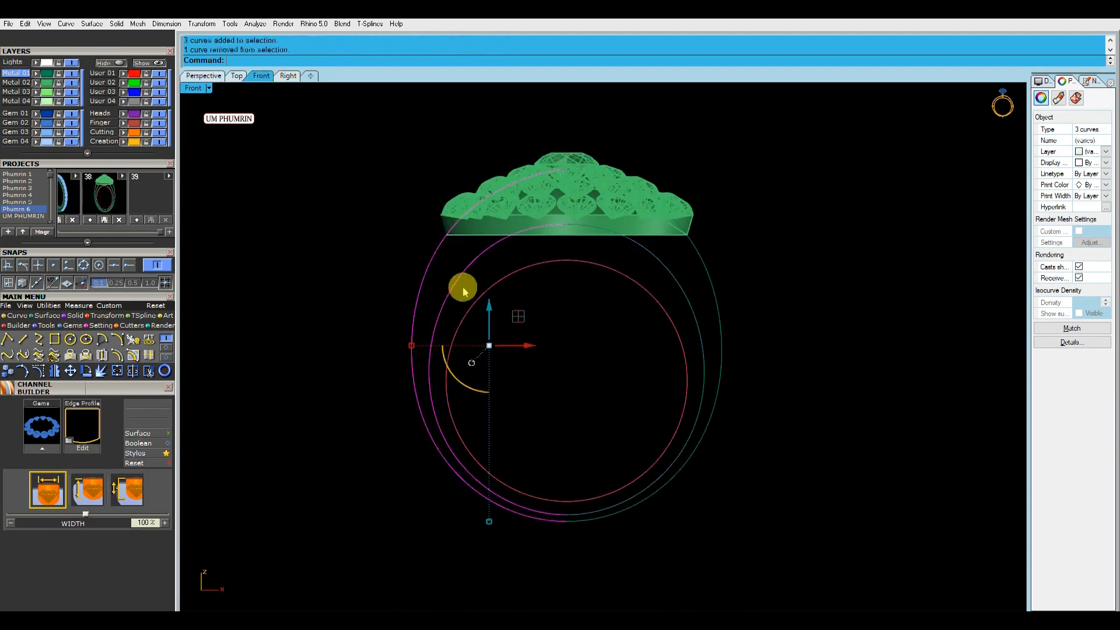
pyautogui.press('Delete')
# Move the right half of the inner shank curve sideways beyond the head's rim in the Right view.
pyautogui.click(217, 77)
pyautogui.moveTo(547, 193); pyautogui.dragTo(529, 259, button='right')
pyautogui.click(510, 248)
pyautogui.click(287, 77)
pyautogui.scroll(-5, 571, 296)
pyautogui.moveTo(573, 297); pyautogui.dragTo(425, 284)
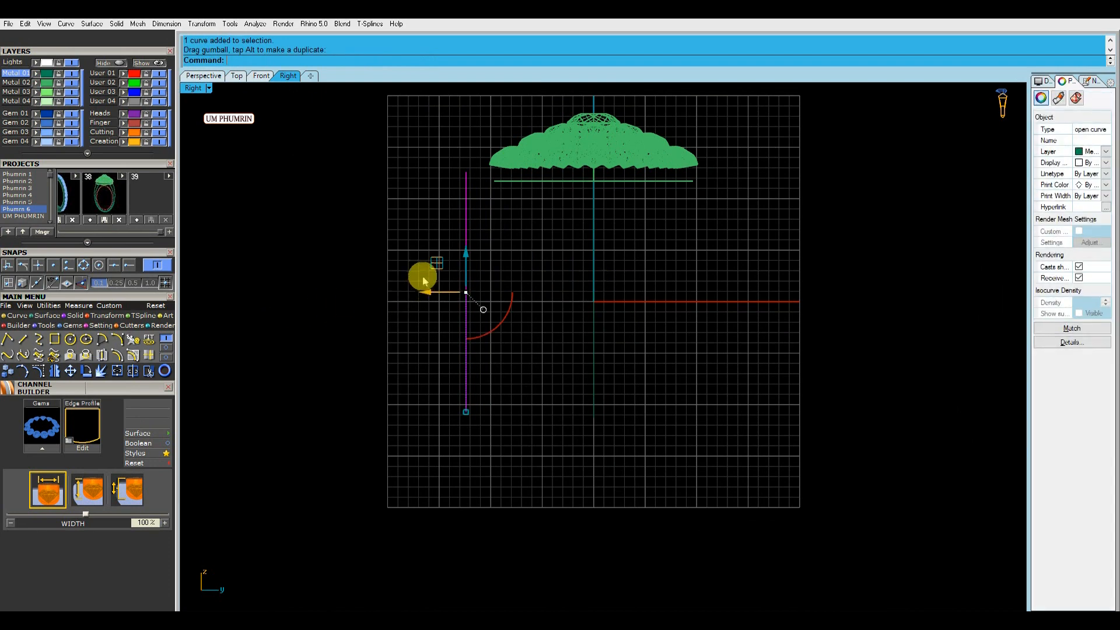
pyautogui.moveTo(448, 171); pyautogui.dragTo(470, 176, button='right')
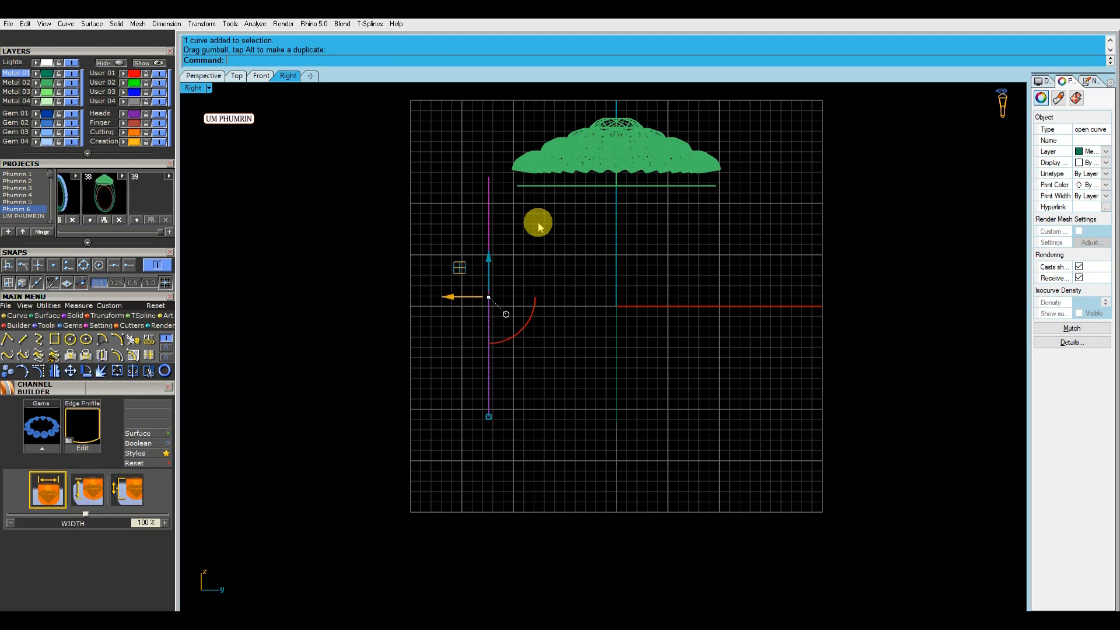
pyautogui.click(419, 210)
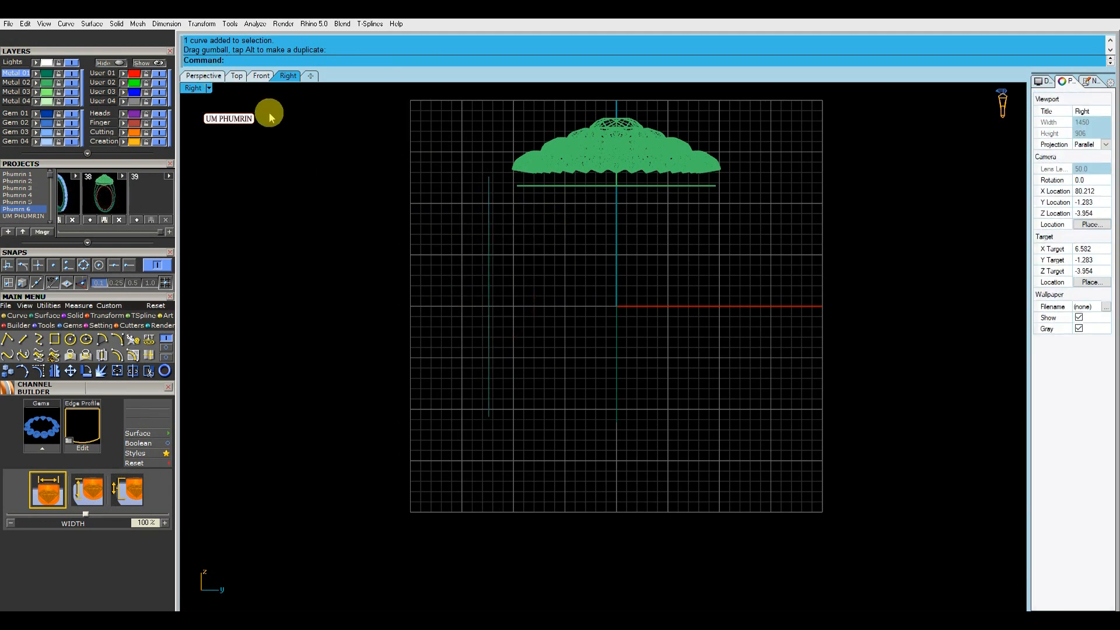
# Load a round diamond with length and width 2.6, depth 1.56 and a 60 percent depth ratio.
pyautogui.moveTo(428, 163); pyautogui.dragTo(441, 187, button='right')
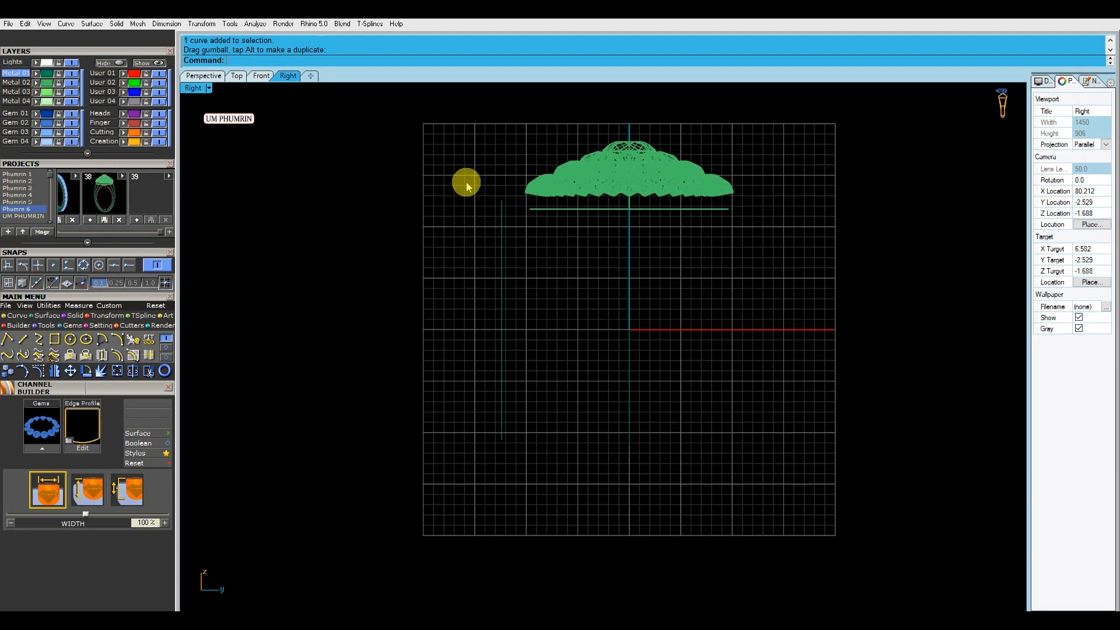
pyautogui.click(71, 325)
pyautogui.click(8, 339)
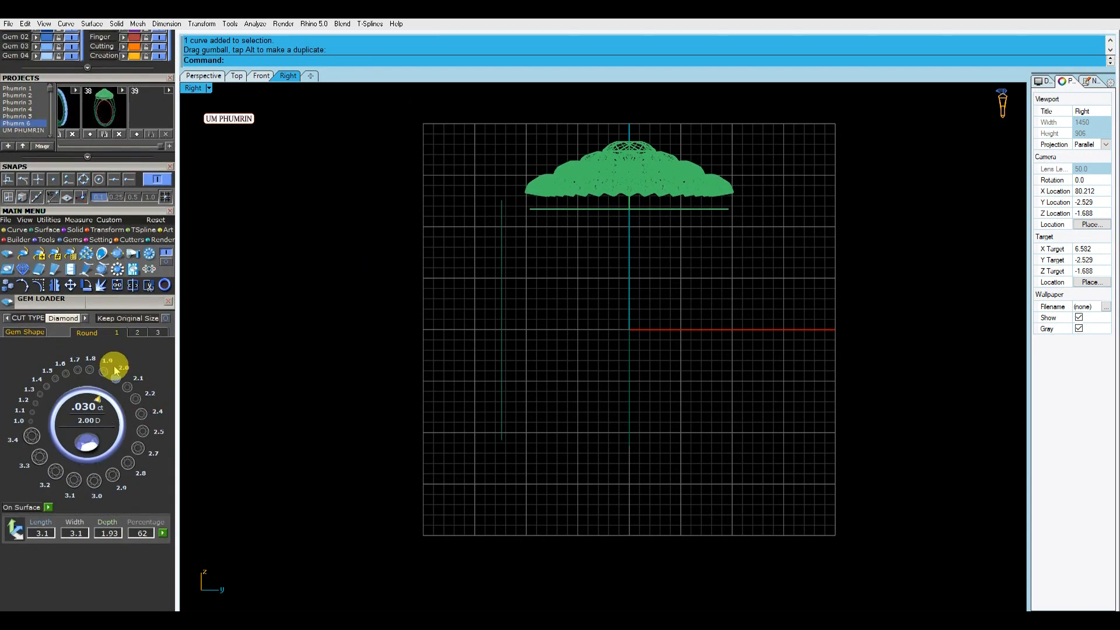
pyautogui.click(74, 479)
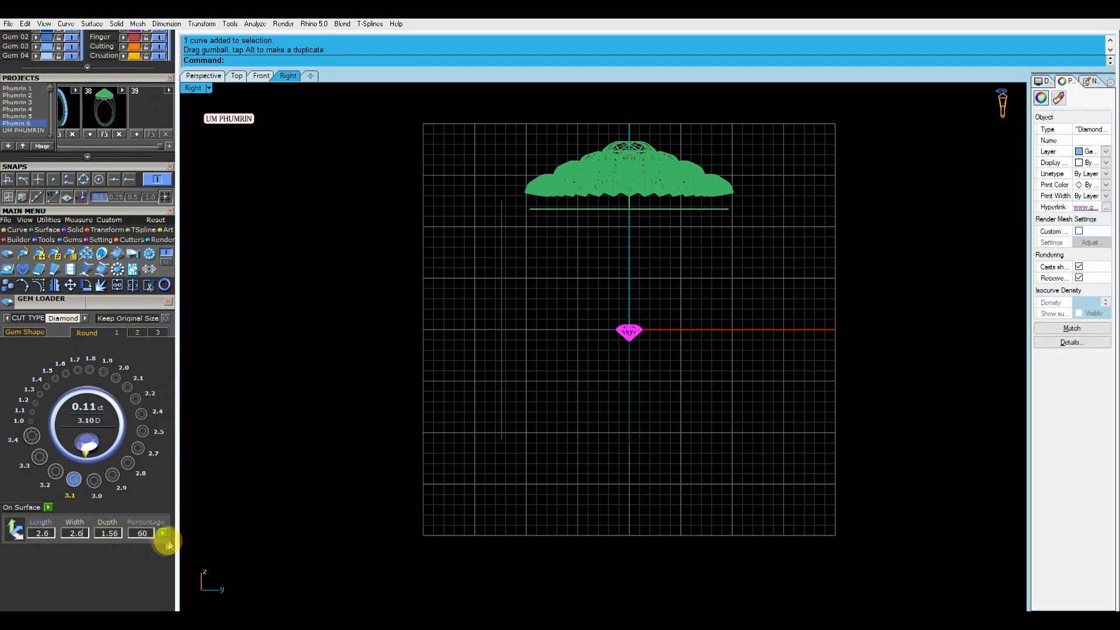
# Place the new diamond beside the head's rim and switch the Right view to a shaded display.
pyautogui.moveTo(629, 331); pyautogui.dragTo(525, 207)
pyautogui.scroll(5, 525, 204)
pyautogui.click(197, 89)
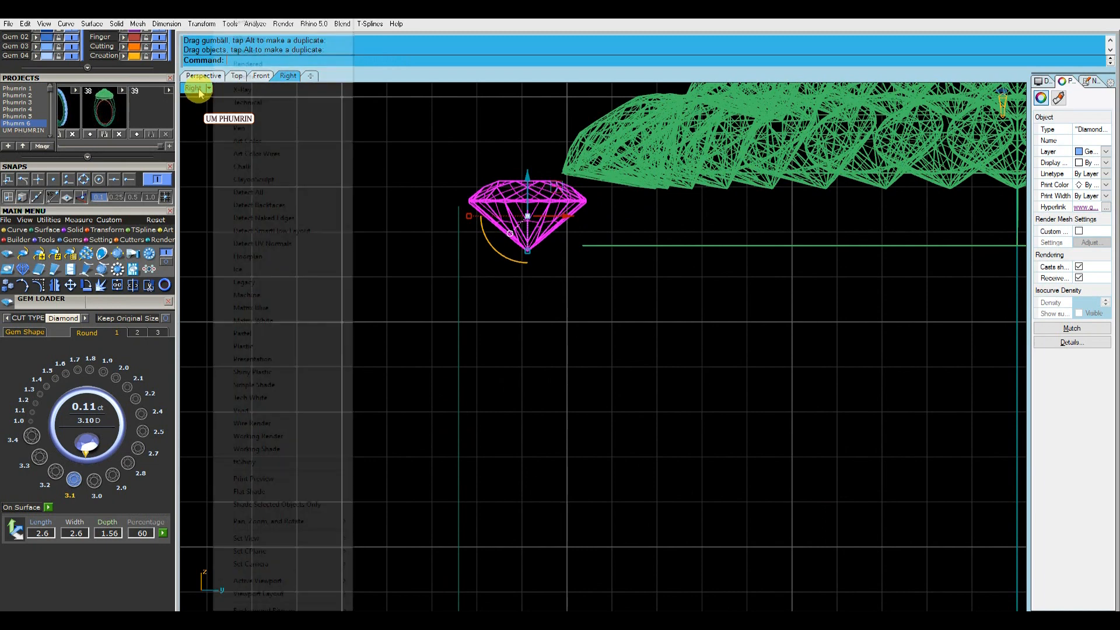
pyautogui.click(245, 50)
# Tilt the diamond outward and fine-tune its position against the head's rim.
pyautogui.scroll(4, 529, 208)
pyautogui.moveTo(494, 249); pyautogui.dragTo(496, 256)
pyautogui.moveTo(548, 192)
pyautogui.mouseDown()
pyautogui.moveTo(533, 191)
pyautogui.moveTo(540, 215)
pyautogui.mouseUp()
pyautogui.moveTo(465, 234); pyautogui.dragTo(467, 238)
# Select the offset inner shank curve and align it with the diamond's outer edge in the Right view.
pyautogui.moveTo(477, 292); pyautogui.dragTo(385, 286)
pyautogui.scroll(-8, 458, 380)
pyautogui.moveTo(458, 381); pyautogui.dragTo(437, 237, button='right')
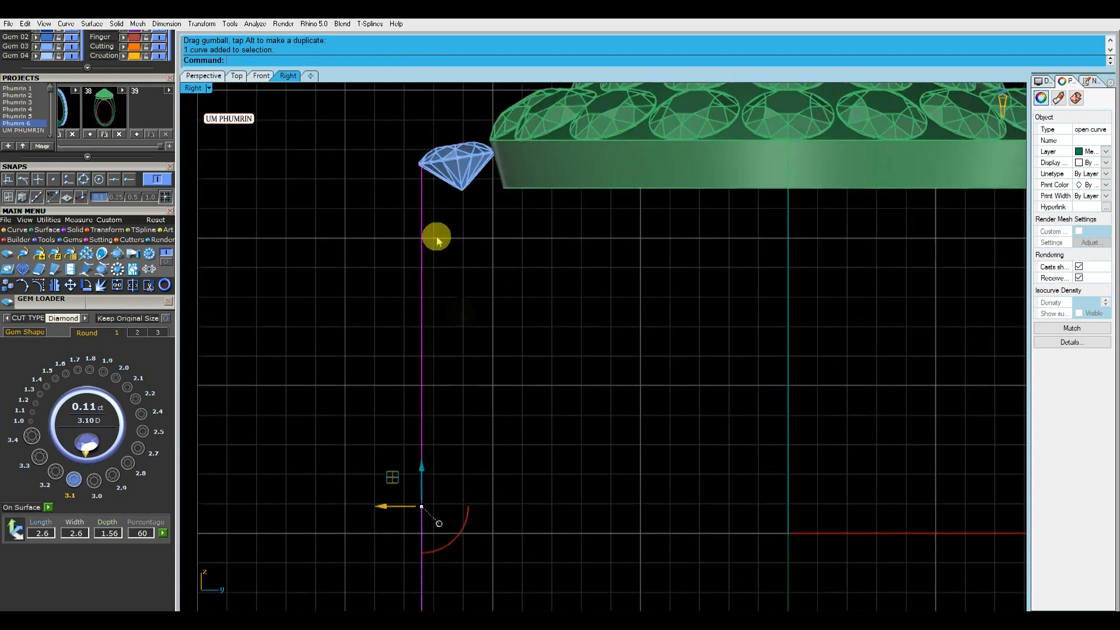
pyautogui.moveTo(373, 508); pyautogui.dragTo(379, 507)
# Measure the distance between the finger circle and the top of the inner shank curve in the Front view.
pyautogui.click(261, 75)
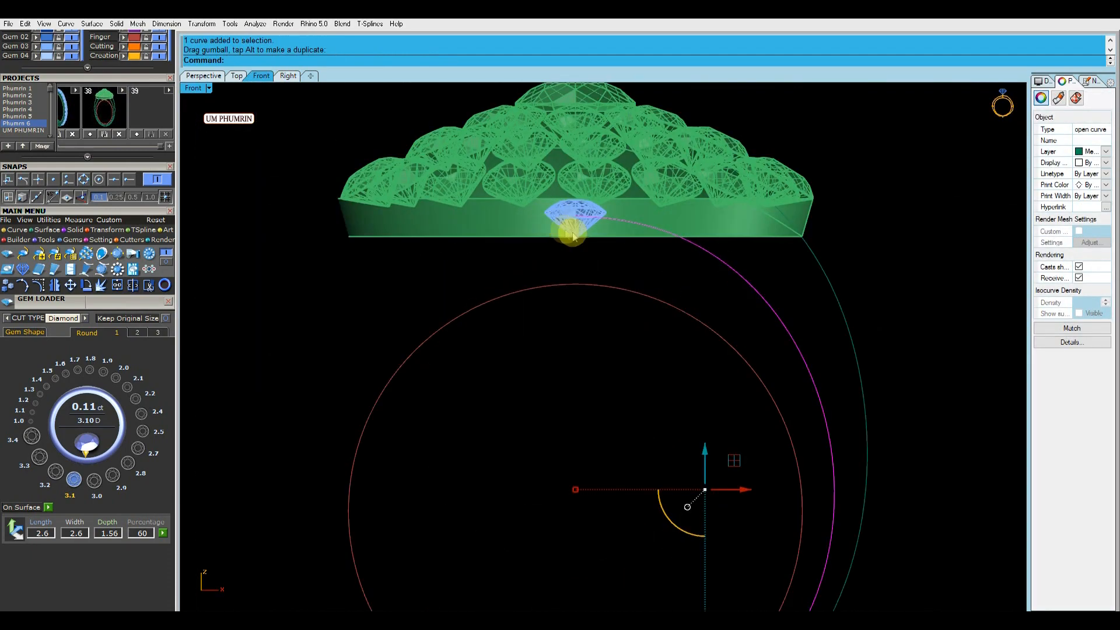
pyautogui.scroll(2, 596, 261)
pyautogui.write('da')
pyautogui.press('Return')
pyautogui.click(546, 414)
pyautogui.scroll(-2, 547, 408)
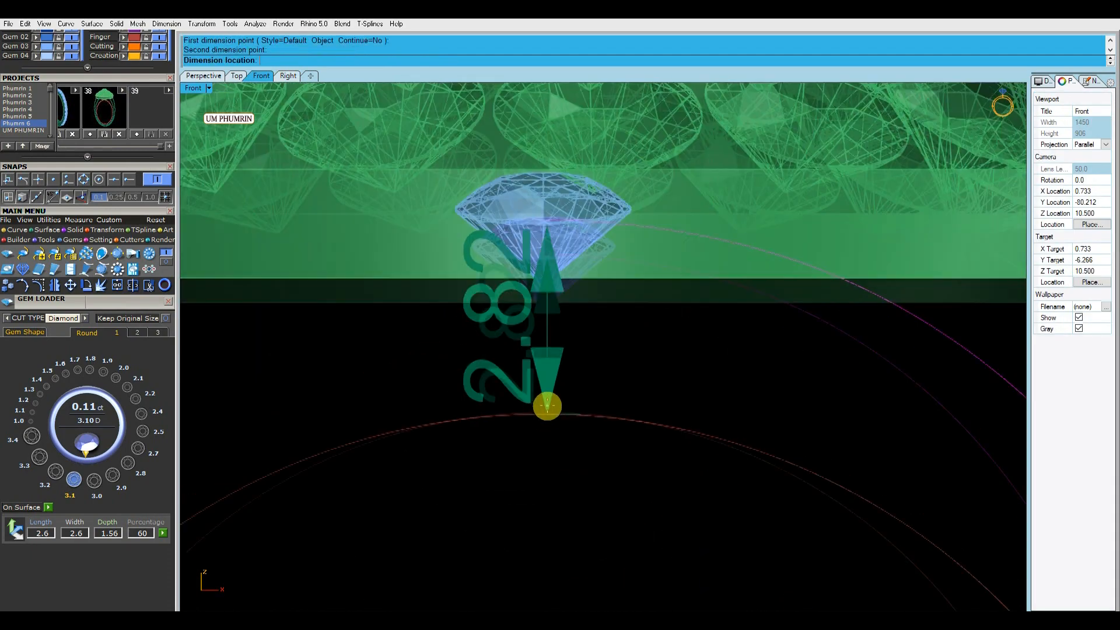
pyautogui.press('Escape')
# Raise the diamond slightly above the finger circle in the Front view.
pyautogui.scroll(4, 551, 262)
pyautogui.scroll(-4, 549, 268)
pyautogui.click(546, 266)
pyautogui.scroll(6, 544, 245)
pyautogui.scroll(5, 543, 245)
pyautogui.moveTo(551, 237); pyautogui.dragTo(554, 218)
pyautogui.scroll(-10, 556, 249)
pyautogui.click(620, 360)
pyautogui.scroll(-10, 533, 245)
# Extrude the offset inner shank curve to both sides in the Right view, wide enough to extend past the diamond and the ring's centre.
pyautogui.click(288, 78)
pyautogui.scroll(2, 476, 227)
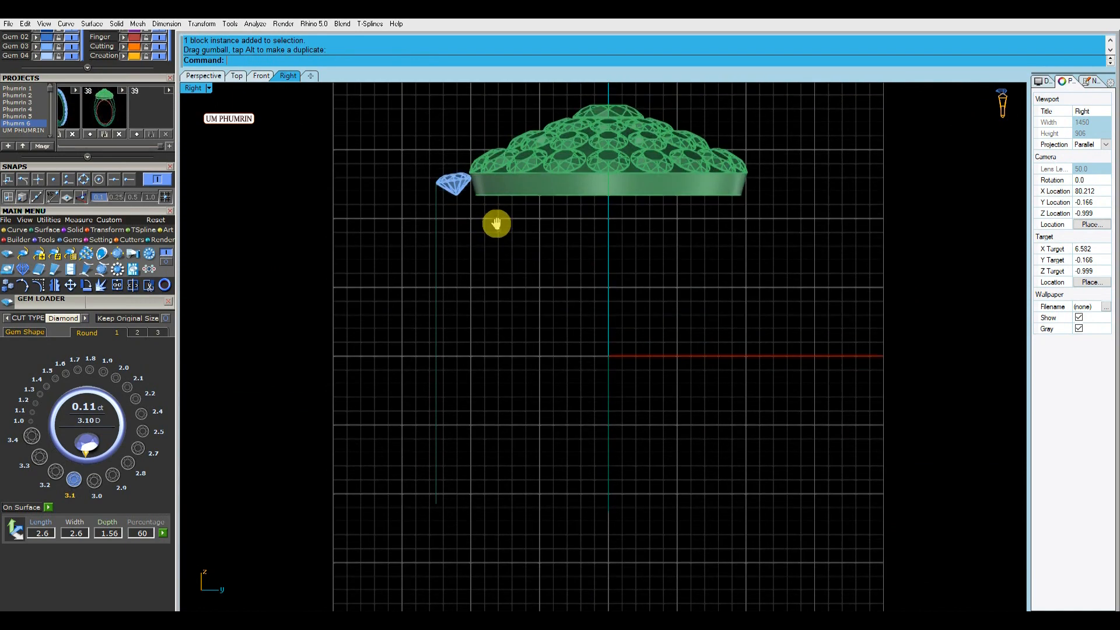
pyautogui.click(451, 160)
pyautogui.scroll(6, 450, 158)
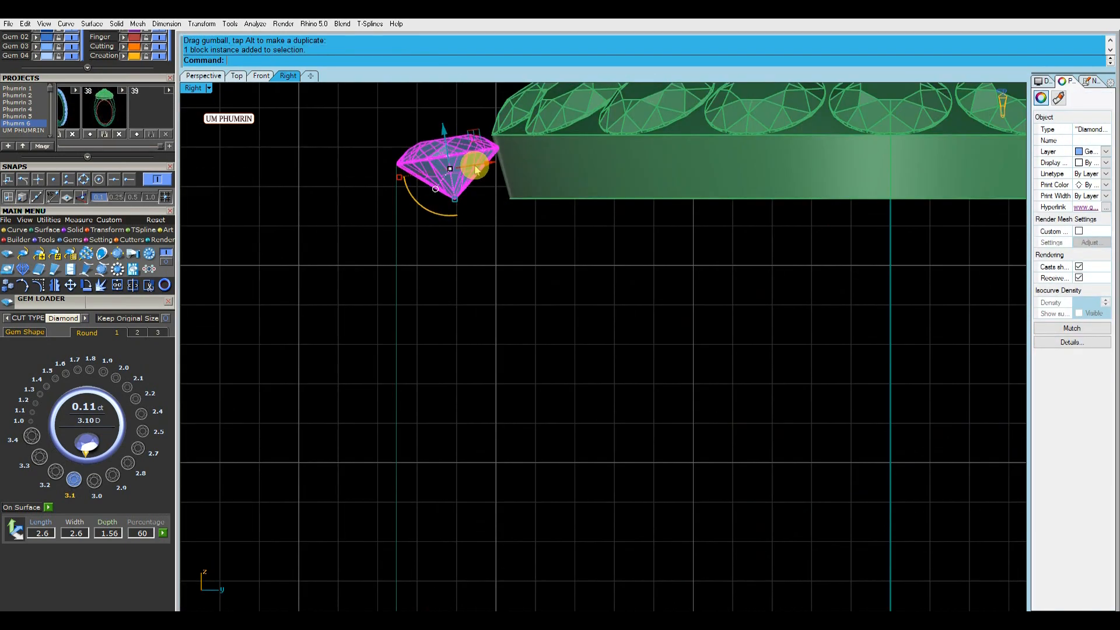
pyautogui.scroll(-7, 446, 202)
pyautogui.click(415, 225)
pyautogui.scroll(-5, 479, 263)
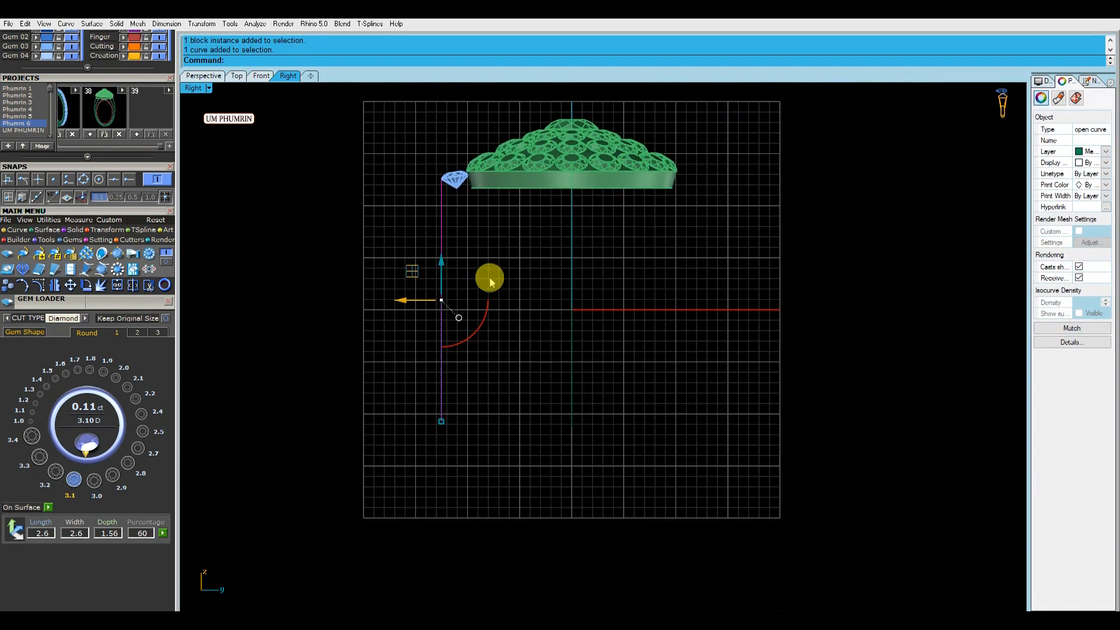
pyautogui.hotkey('ctrl', 'e')
pyautogui.click(591, 275)
pyautogui.scroll(1, 412, 156)
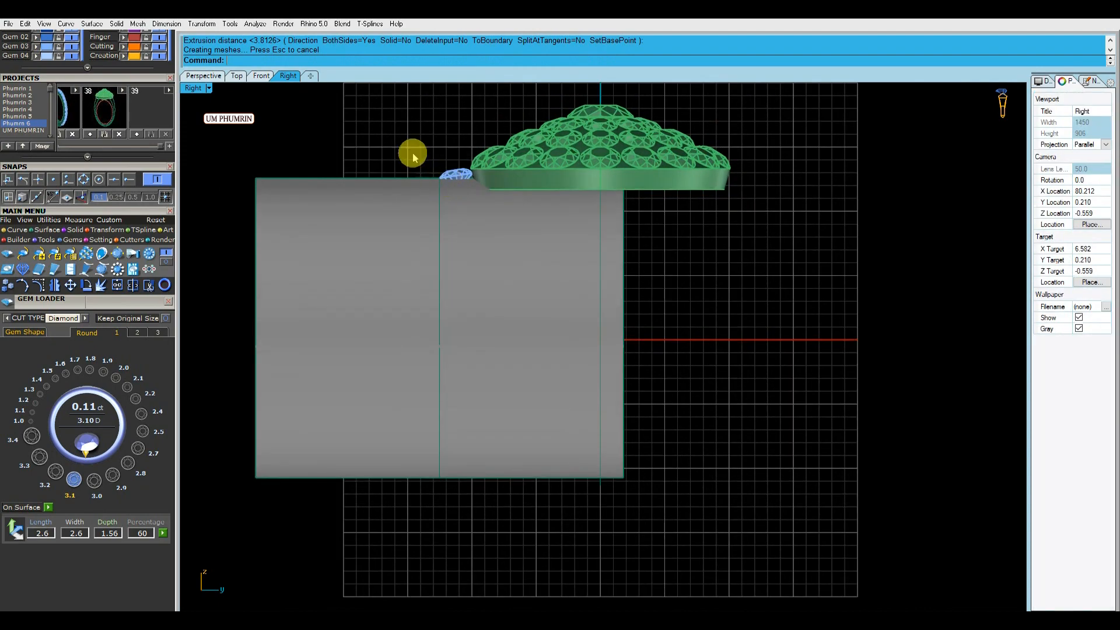
# Set the Right view to Wireframe and draw a three-point interpolated curve tapering from the diamond's outer edge to below the extruded surface.
pyautogui.press('Return')
pyautogui.rightClick(200, 89)
pyautogui.click(276, 43)
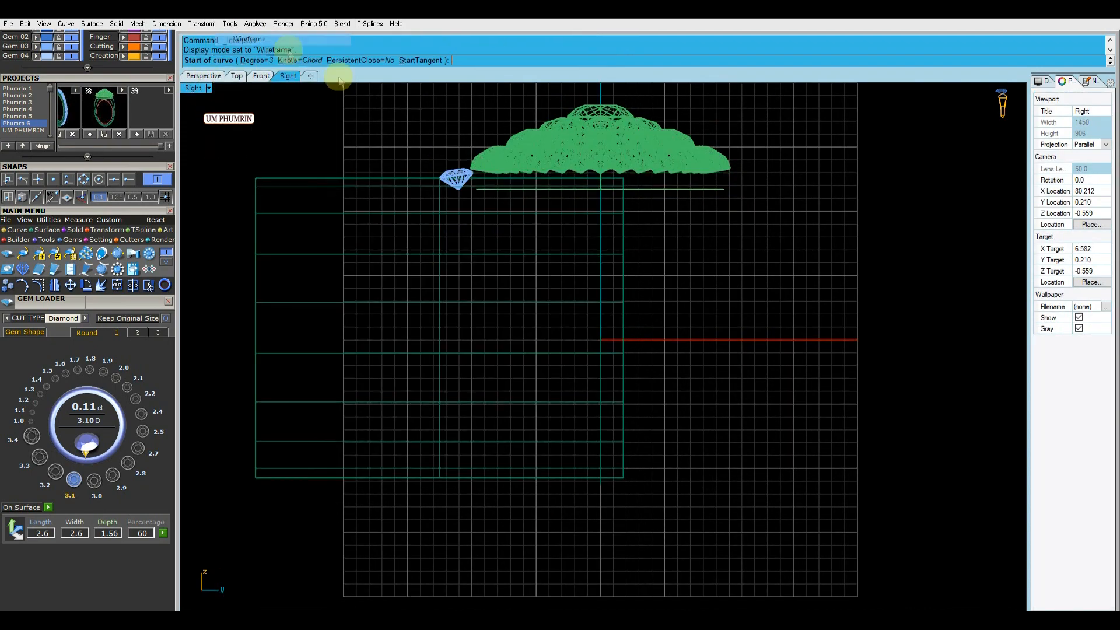
pyautogui.scroll(12, 435, 180)
pyautogui.click(427, 163)
pyautogui.scroll(-4, 475, 286)
pyautogui.scroll(-5, 490, 312)
pyautogui.click(537, 290)
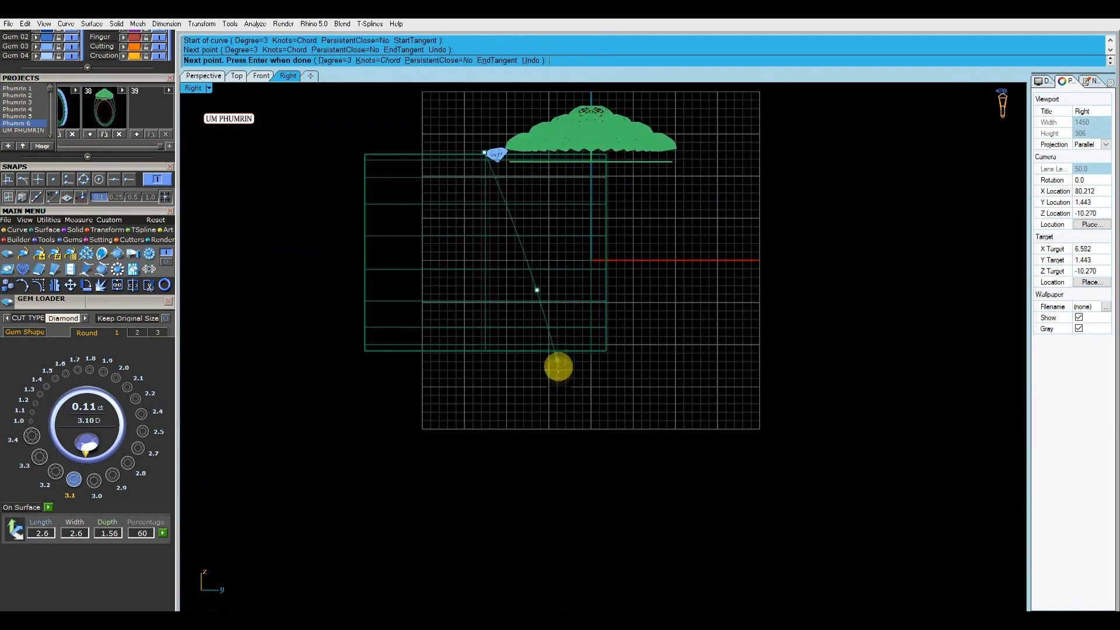
pyautogui.click(561, 439)
pyautogui.press('Return')
# Mirror the tapering curve to the other side and move the extruded surface across until it spans both curves.
pyautogui.write('mh')
pyautogui.press('Return')
pyautogui.click(450, 327)
pyautogui.moveTo(414, 272); pyautogui.dragTo(840, 284)
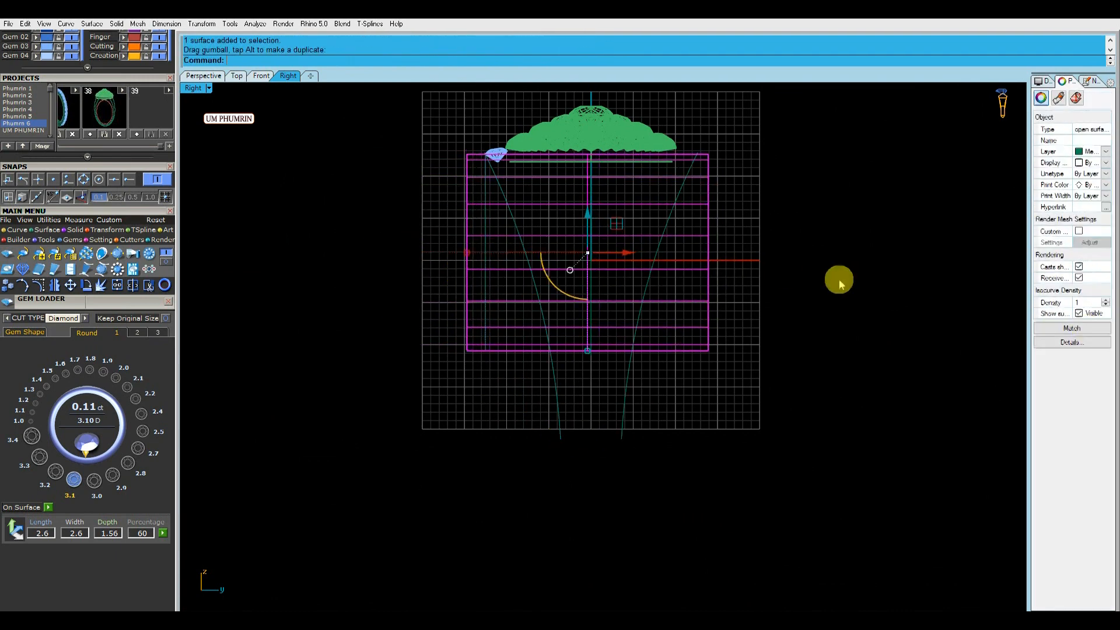
# Split the extruded surface with the two tapering curves, then delete the outer pieces and the cutting curves.
pyautogui.click(708, 296)
pyautogui.hotkey('ctrl', 'shift', 's')
pyautogui.moveTo(705, 372); pyautogui.dragTo(527, 390)
pyautogui.press('Return')
pyautogui.click(518, 352)
pyautogui.press('Delete')
pyautogui.click(671, 350)
pyautogui.press('Delete')
pyautogui.moveTo(669, 369); pyautogui.dragTo(508, 386)
pyautogui.press('Delete')
# Duplicate the side edges of the tapered surface as curves in the Perspective view and delete the surface.
pyautogui.click(485, 326)
pyautogui.click(204, 76)
pyautogui.moveTo(659, 256); pyautogui.dragTo(490, 297, button='right')
pyautogui.write('D1')
pyautogui.press('Return')
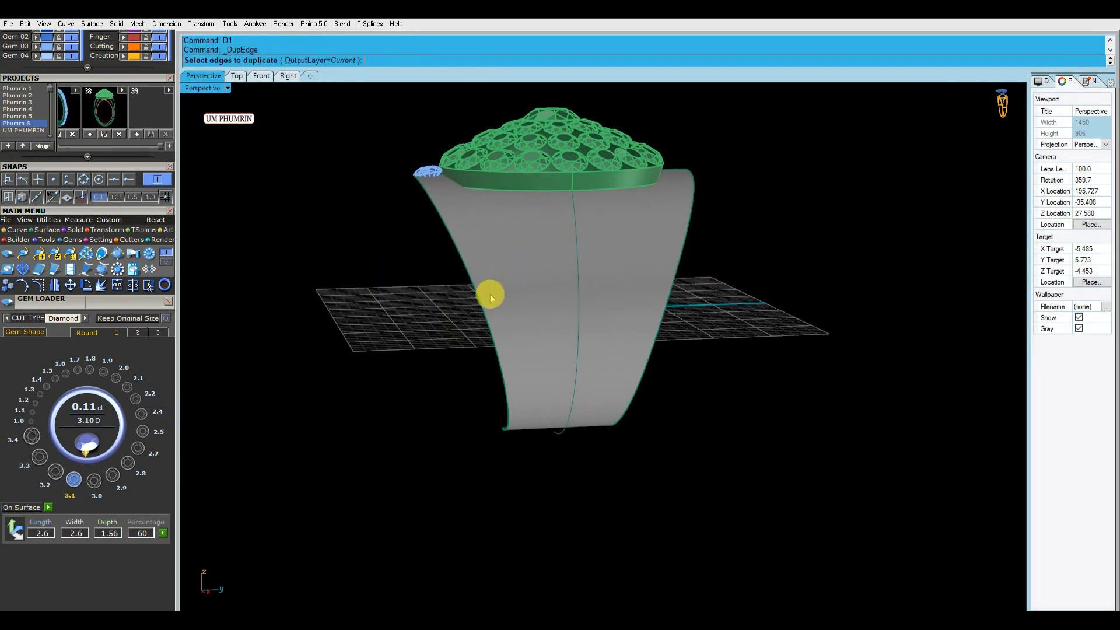
pyautogui.click(668, 306)
pyautogui.press('Return')
pyautogui.click(638, 295)
pyautogui.press('Delete')
# Rebuild the centre and side shank curves with 12 points and degree 3, deleting the input curves.
pyautogui.moveTo(637, 296); pyautogui.dragTo(820, 255, button='right')
pyautogui.moveTo(820, 255); pyautogui.dragTo(723, 224)
pyautogui.moveTo(724, 224); pyautogui.dragTo(714, 292, button='right')
pyautogui.scroll(1, 146, 81)
pyautogui.click(146, 76)
pyautogui.moveTo(769, 222); pyautogui.dragTo(647, 274)
pyautogui.moveTo(612, 251); pyautogui.dragTo(610, 395, button='right')
pyautogui.write('RB')
pyautogui.press('Return')
pyautogui.scroll(4, 665, 271)
pyautogui.scroll(5, 610, 395)
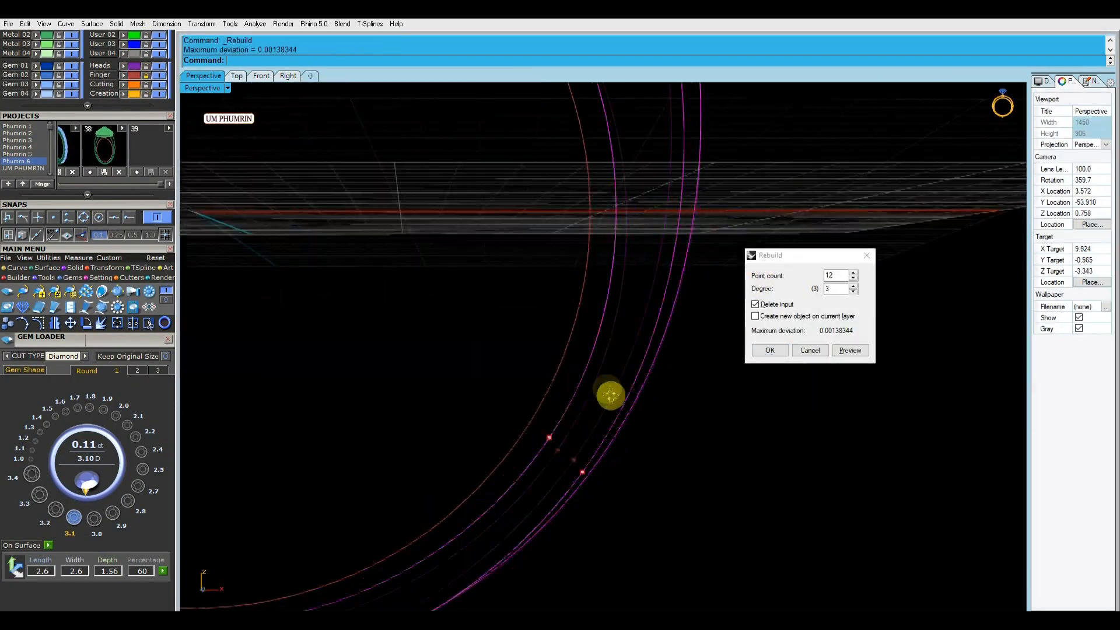
pyautogui.scroll(-8, 619, 373)
pyautogui.press('Return')
# Loft the rebuilt shank curves into a half shank surface and mirror it across the Y axis.
pyautogui.moveTo(630, 352); pyautogui.dragTo(560, 359, button='right')
pyautogui.write('Loft')
pyautogui.press('Return')
pyautogui.press('Return')
pyautogui.moveTo(694, 320); pyautogui.dragTo(726, 281, button='right')
pyautogui.scroll(-3, 671, 307)
pyautogui.click(592, 299)
pyautogui.write('MI')
pyautogui.click(261, 76)
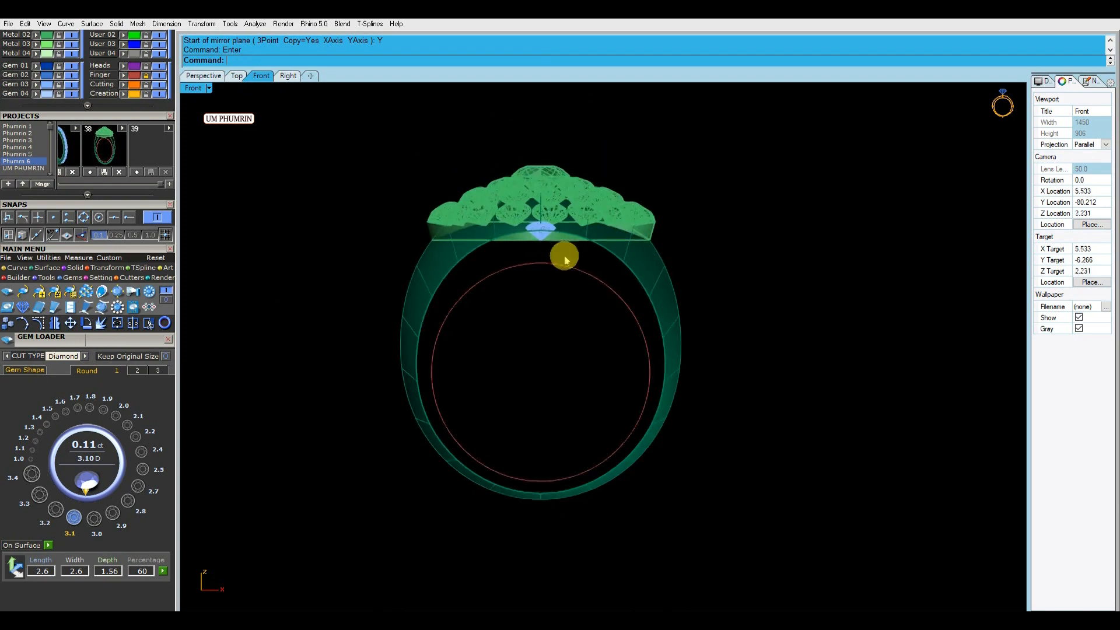
# Check the lofted shank's fit against the head and the side diamond in the Front and Perspective views.
pyautogui.scroll(5, 559, 184)
pyautogui.click(580, 149)
pyautogui.click(638, 111)
pyautogui.scroll(-3, 638, 113)
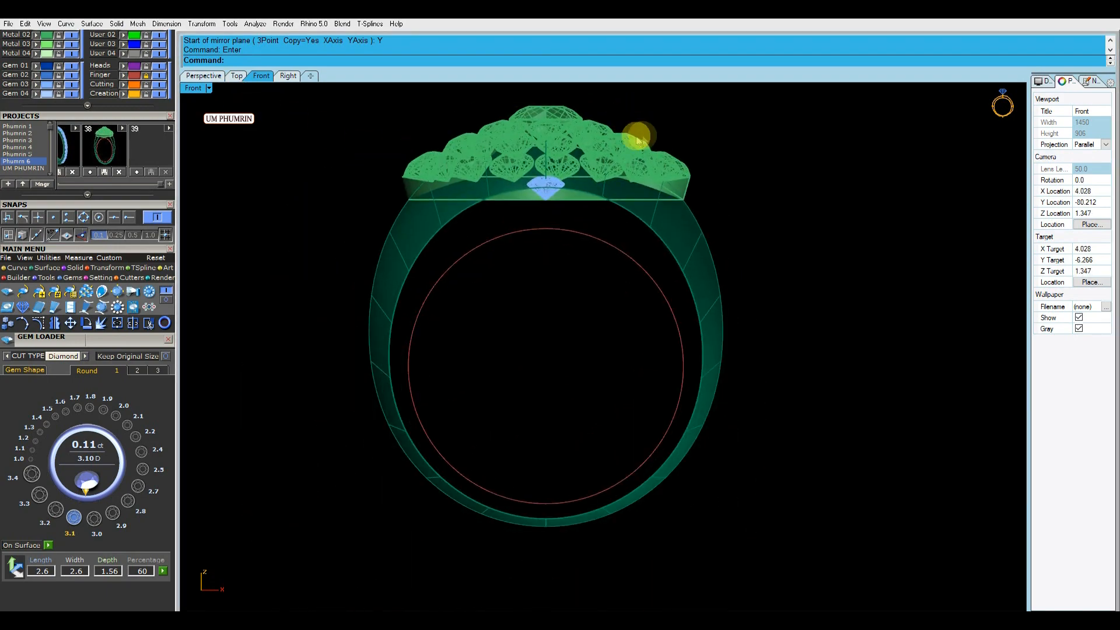
pyautogui.click(203, 76)
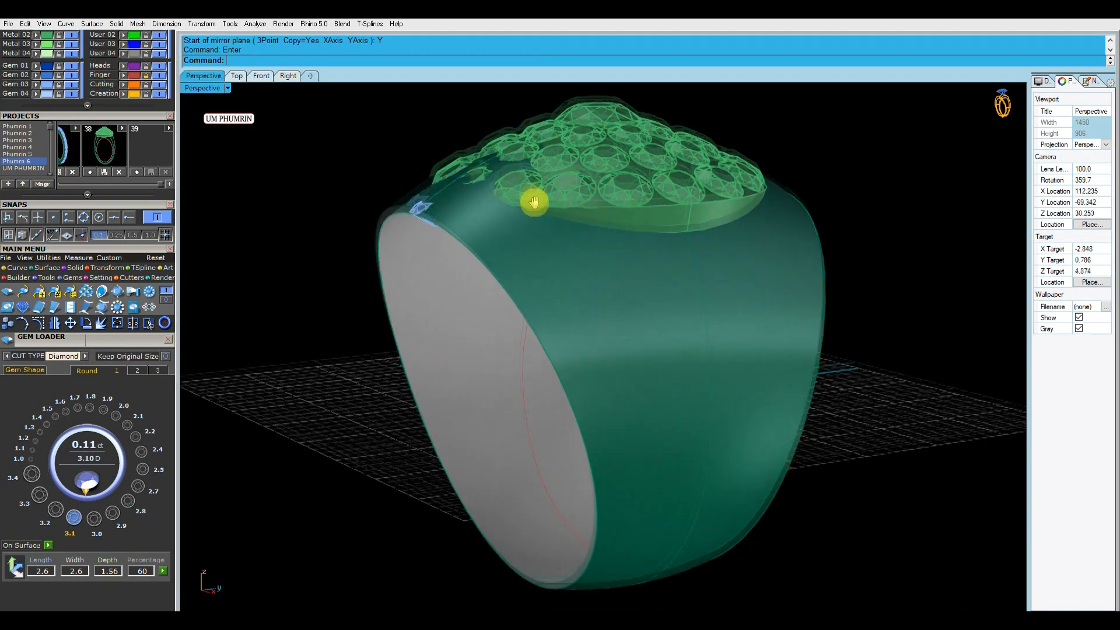
pyautogui.scroll(5, 400, 200)
pyautogui.click(419, 197)
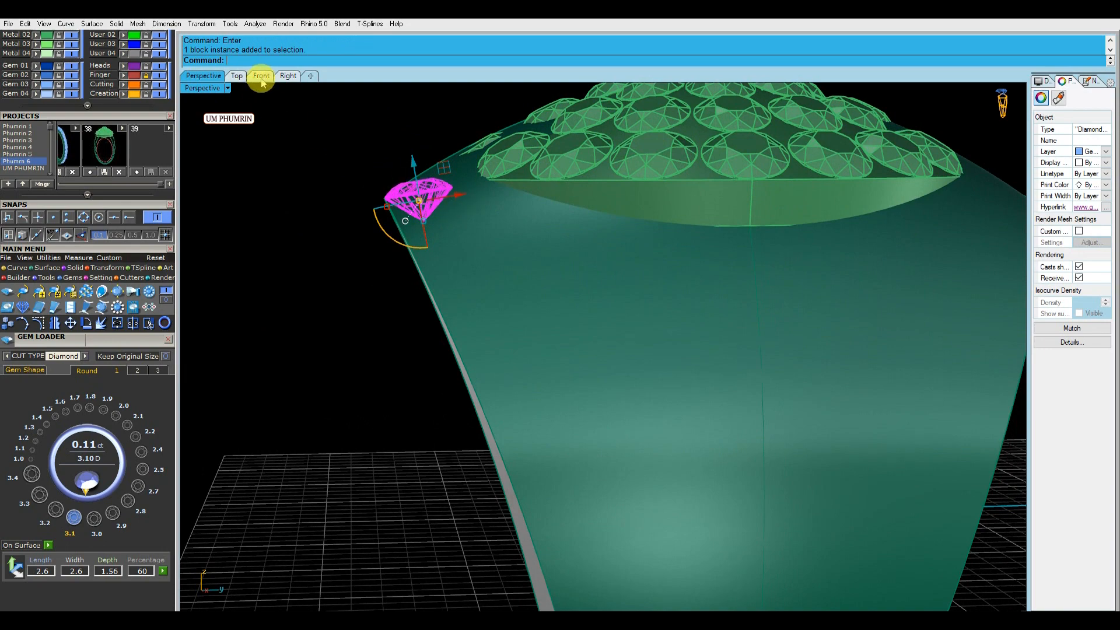
# Move the two lofted shank halves to a separate, locked metal layer.
pyautogui.click(261, 76)
pyautogui.click(663, 220)
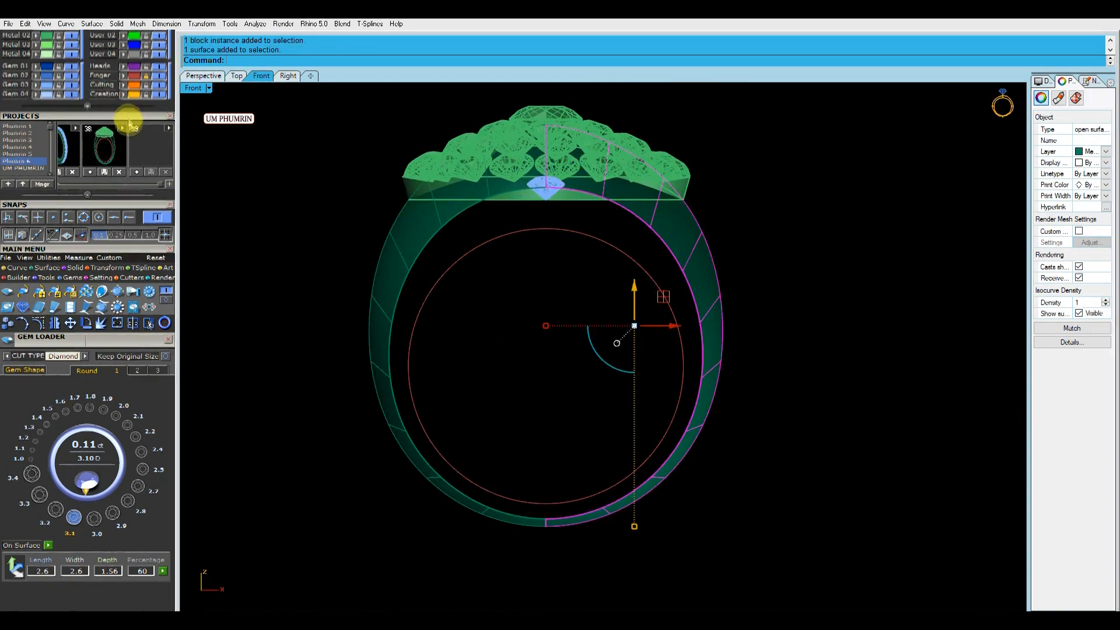
pyautogui.scroll(3, 128, 123)
pyautogui.click(58, 135)
pyautogui.click(667, 213)
pyautogui.click(432, 212)
pyautogui.press('Delete')
# Show the centre shank curve's control points and move its upper points so the shoulder meets the head's rim in the Front view.
pyautogui.click(622, 209)
pyautogui.hotkey('ctrl', 'm')
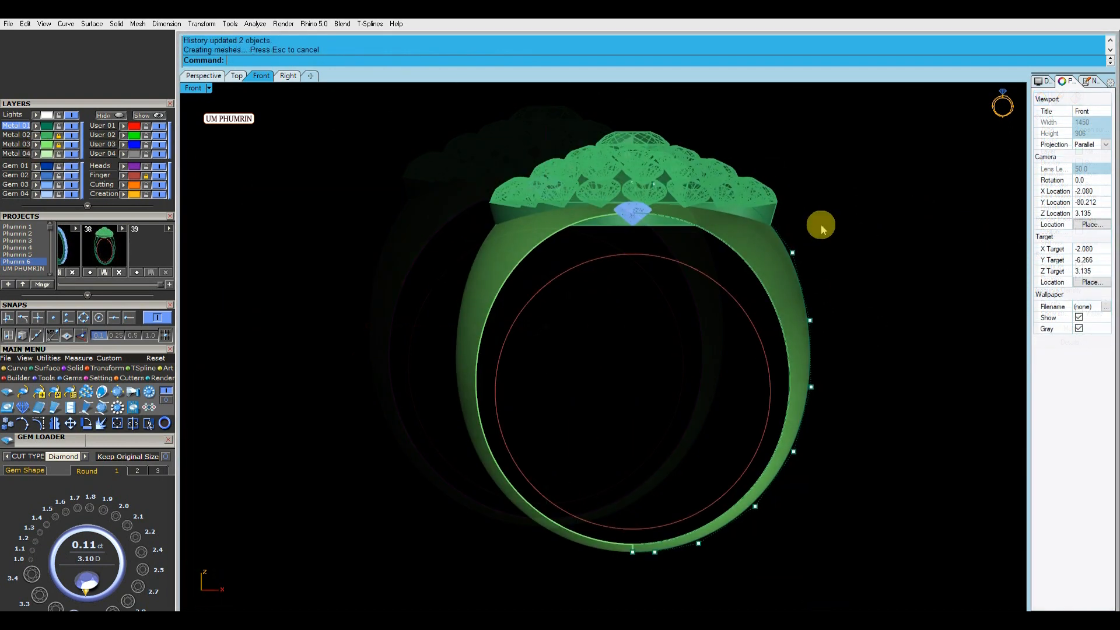
pyautogui.moveTo(825, 254); pyautogui.dragTo(822, 253)
pyautogui.scroll(3, 766, 203)
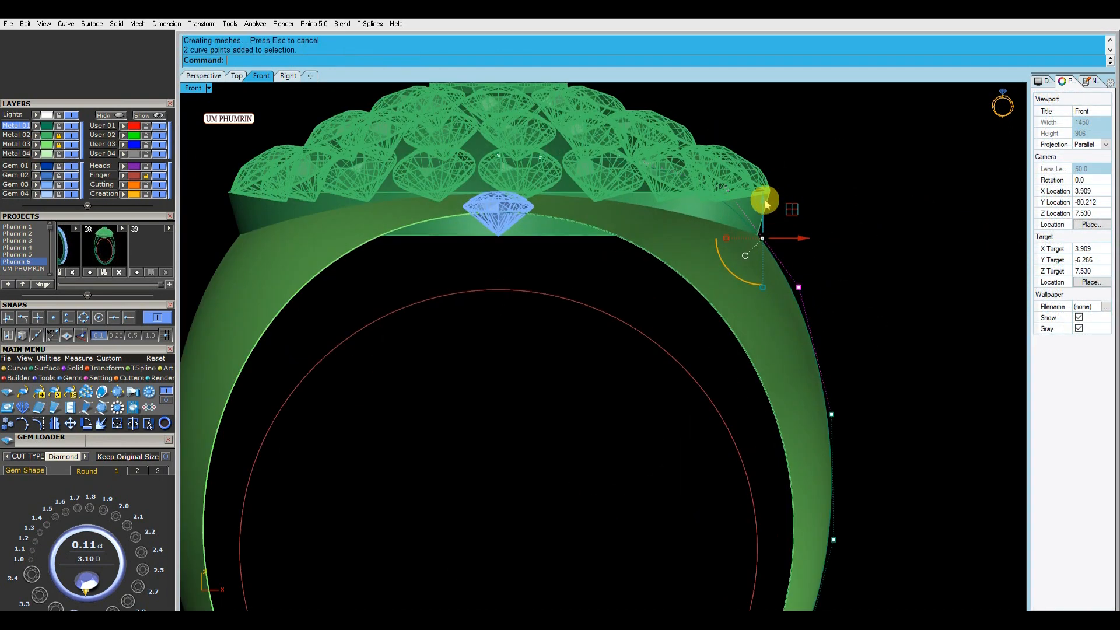
pyautogui.moveTo(770, 197); pyautogui.dragTo(840, 188)
pyautogui.scroll(-3, 808, 191)
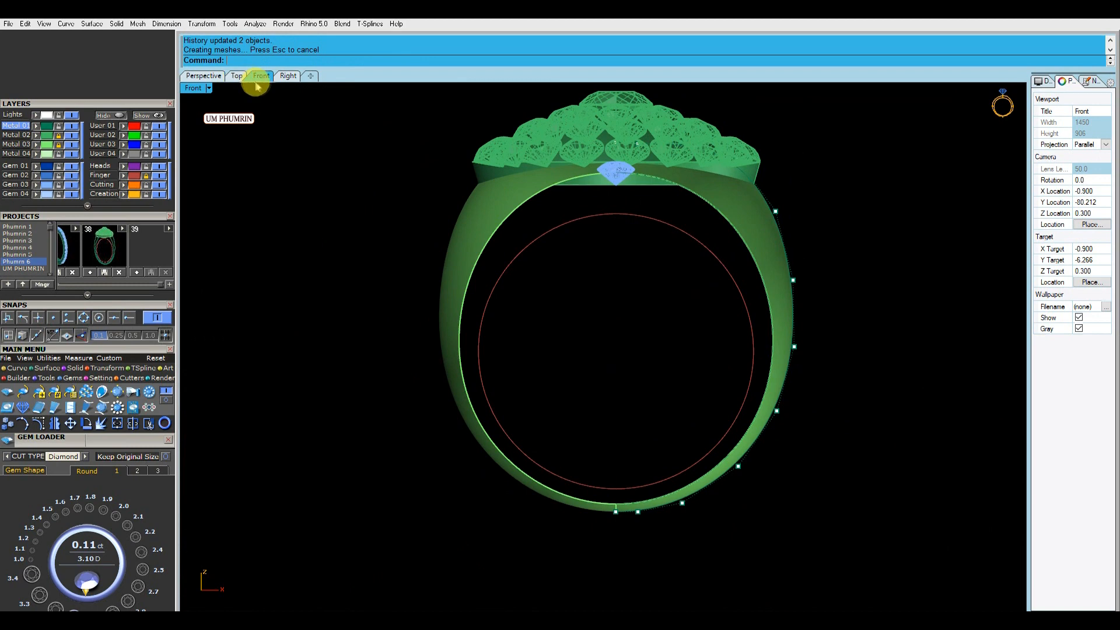
# Set the Front view to Shaded display and review the reshaped shank silhouette.
pyautogui.moveTo(271, 89); pyautogui.dragTo(258, 121, button='right')
pyautogui.rightClick(195, 89)
pyautogui.click(249, 51)
pyautogui.moveTo(644, 184); pyautogui.dragTo(591, 184, button='right')
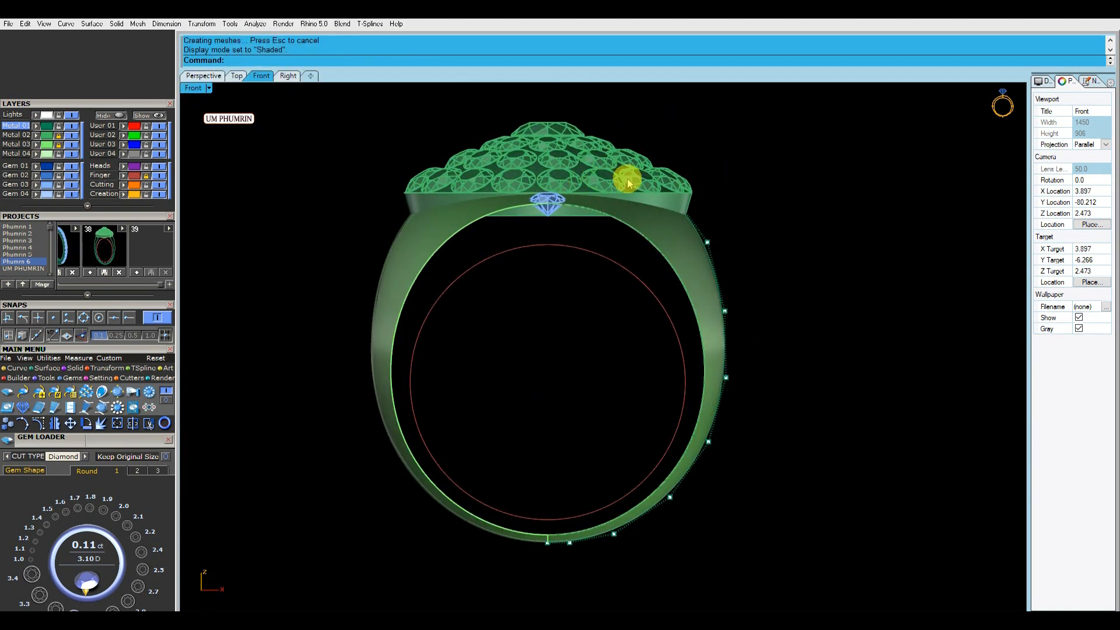
pyautogui.scroll(-3, 660, 189)
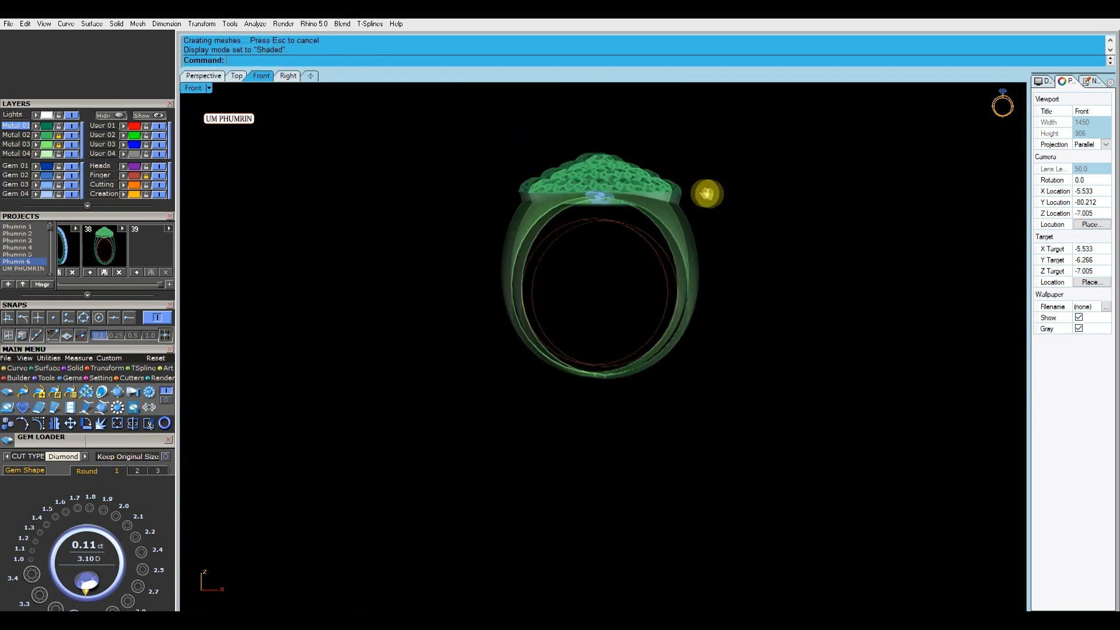
# Select the domed head with its gems and lower it slightly onto the shank in the Front view.
pyautogui.scroll(10, 593, 165)
pyautogui.click(592, 168)
pyautogui.click(595, 170)
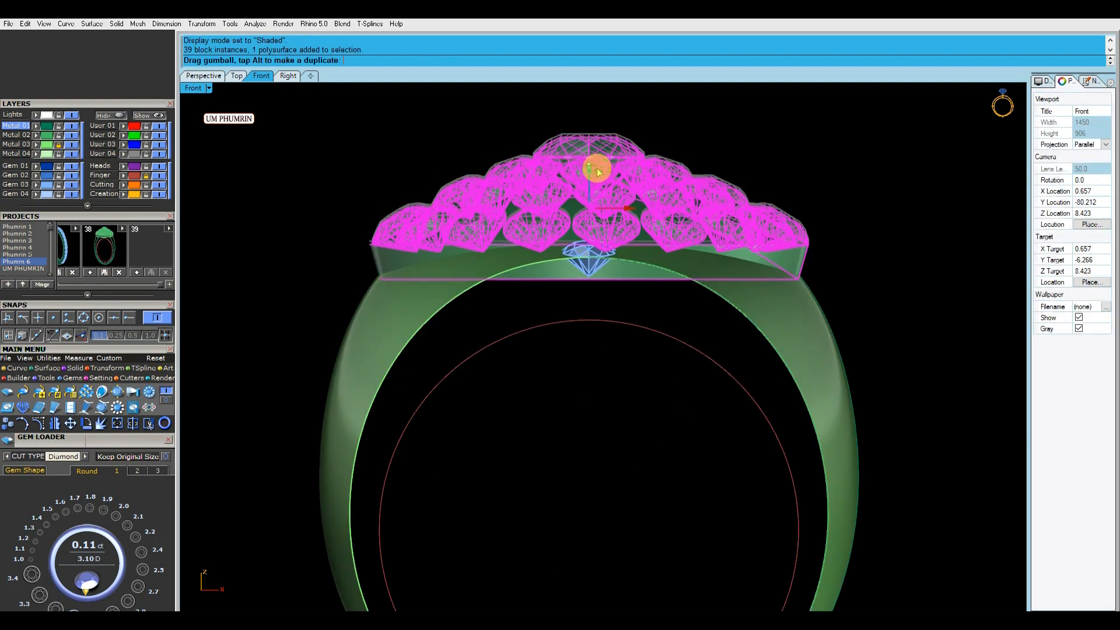
pyautogui.click(786, 177)
pyautogui.scroll(-6, 695, 168)
pyautogui.scroll(4, 706, 204)
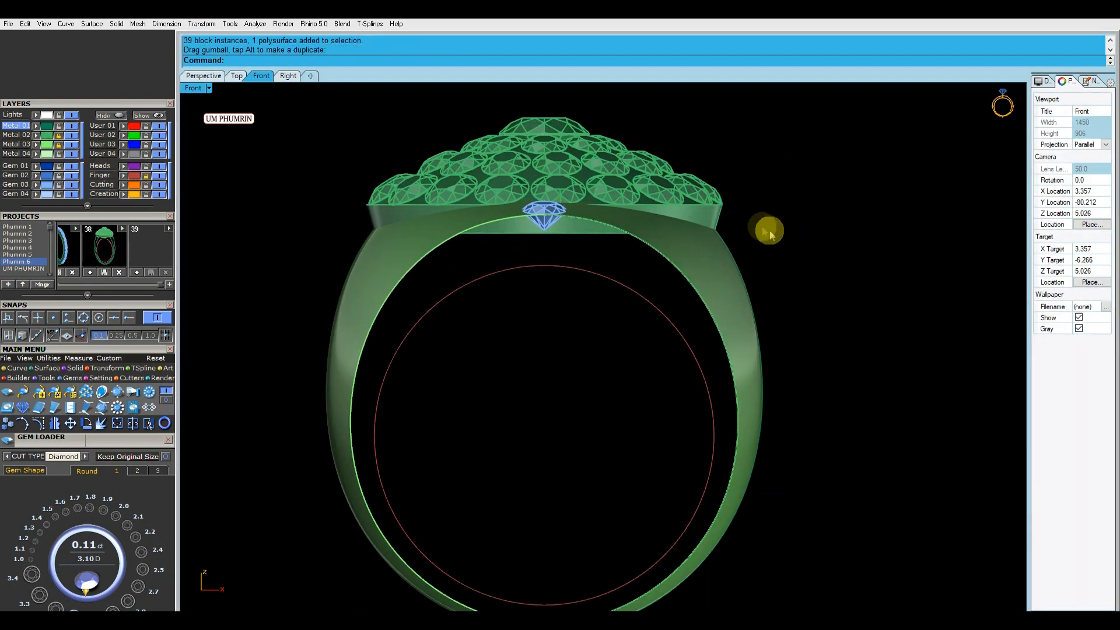
pyautogui.moveTo(675, 270); pyautogui.dragTo(670, 272)
# Delete the lofted shank surfaces and the side curve opposite the diamond in the Perspective view.
pyautogui.click(204, 77)
pyautogui.moveTo(727, 237); pyautogui.dragTo(760, 305, button='right')
pyautogui.click(698, 282)
pyautogui.click(658, 296)
pyautogui.click(605, 333)
pyautogui.press('Delete')
pyautogui.click(325, 386)
pyautogui.press('Delete')
pyautogui.click(700, 338)
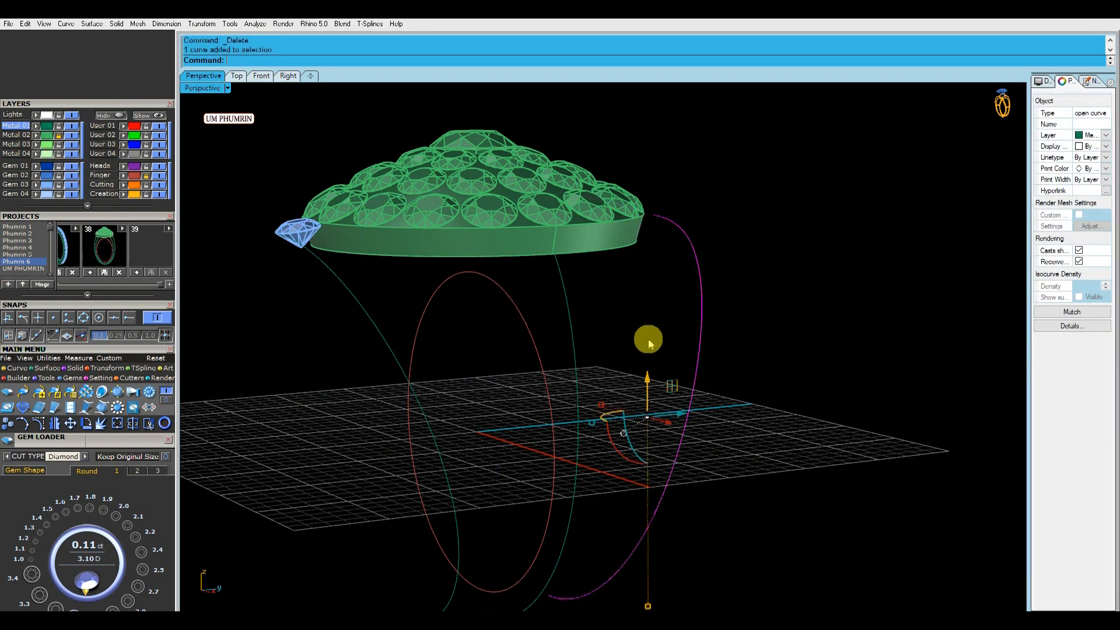
pyautogui.press('Delete')
# Mirror the side curve below the diamond across the X axis.
pyautogui.click(395, 351)
pyautogui.write('mx')
pyautogui.press('Return')
# Loft the two side curves and the centre curve into a new half shank and mirror it across the Y axis.
pyautogui.keyDown('shift'); pyautogui.click(697, 373); pyautogui.keyUp('shift')
pyautogui.keyDown('shift'); pyautogui.click(576, 362); pyautogui.keyUp('shift')
pyautogui.write('lo')
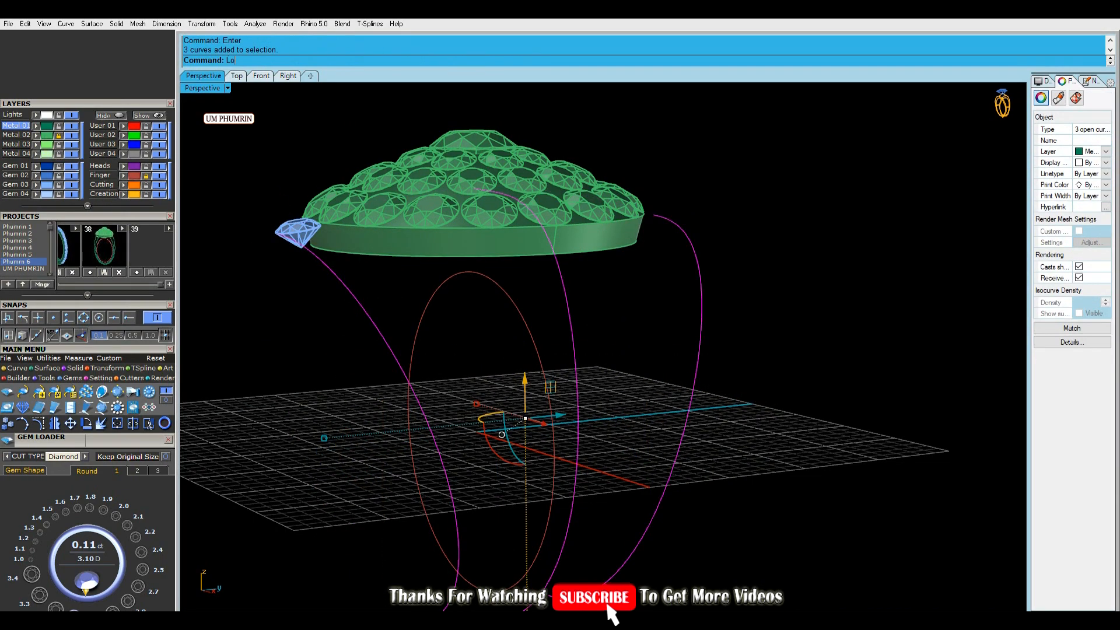
pyautogui.press('Return')
pyautogui.press('Return')
pyautogui.click(621, 347)
pyautogui.moveTo(711, 326); pyautogui.dragTo(767, 338, button='right')
pyautogui.write('my')
pyautogui.press('Return')
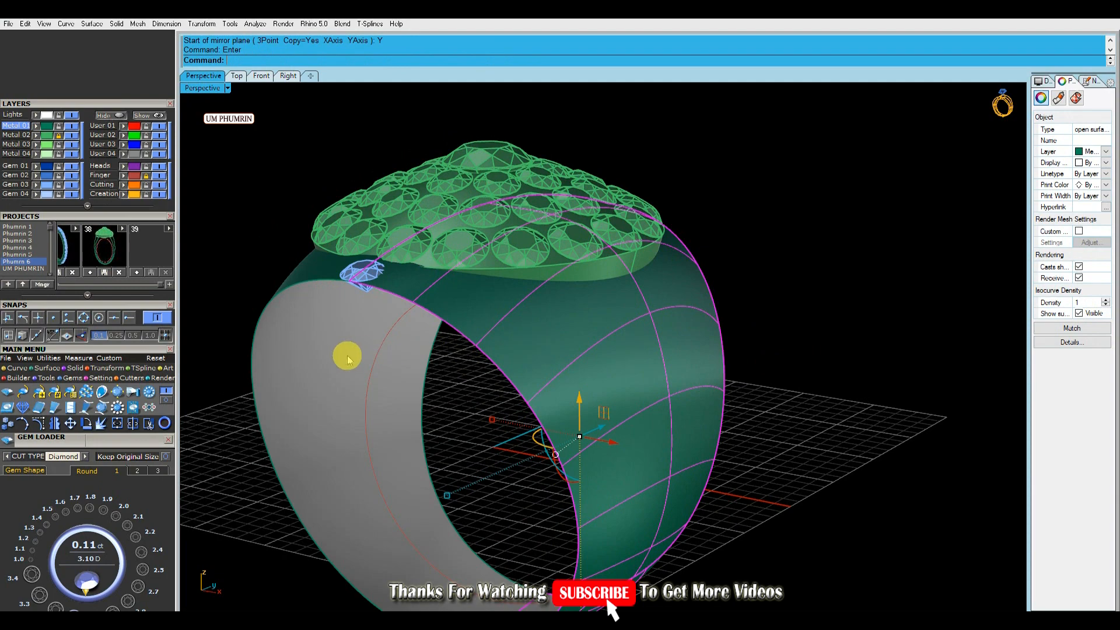
# Hide the isocurves on both shank halves, assign them to the Metal 03 layer and lock that layer.
pyautogui.keyDown('shift'); pyautogui.click(357, 352); pyautogui.keyUp('shift')
pyautogui.click(1079, 313)
pyautogui.click(36, 145)
pyautogui.click(58, 144)
# Try mirroring and moving the side shank curve, and undo both edits.
pyautogui.moveTo(749, 288); pyautogui.dragTo(700, 302, button='right')
pyautogui.click(705, 302)
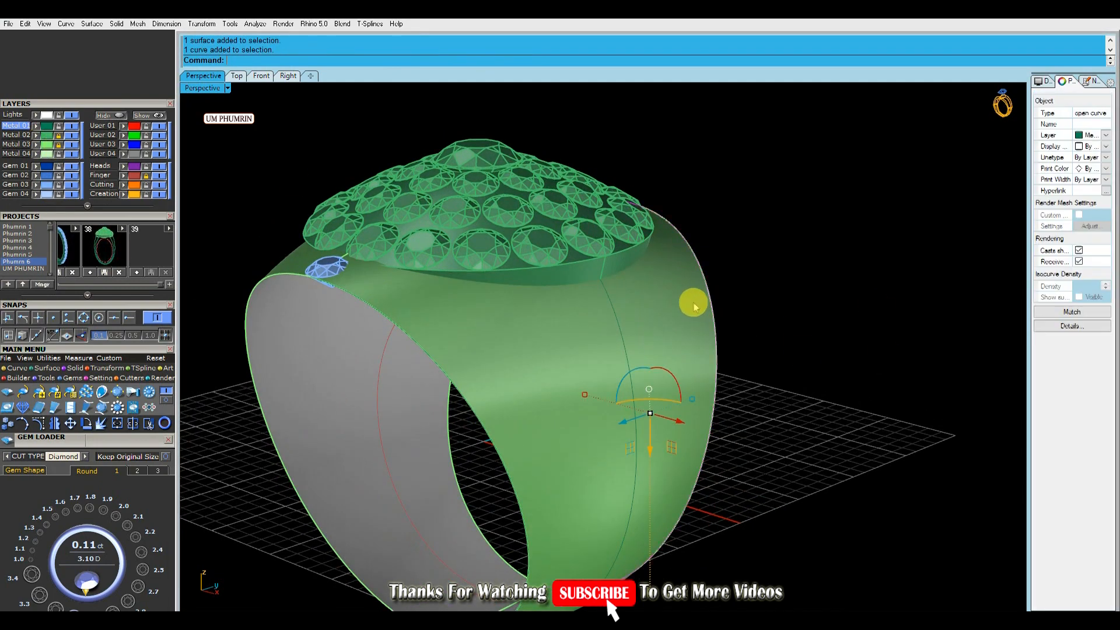
pyautogui.click(288, 76)
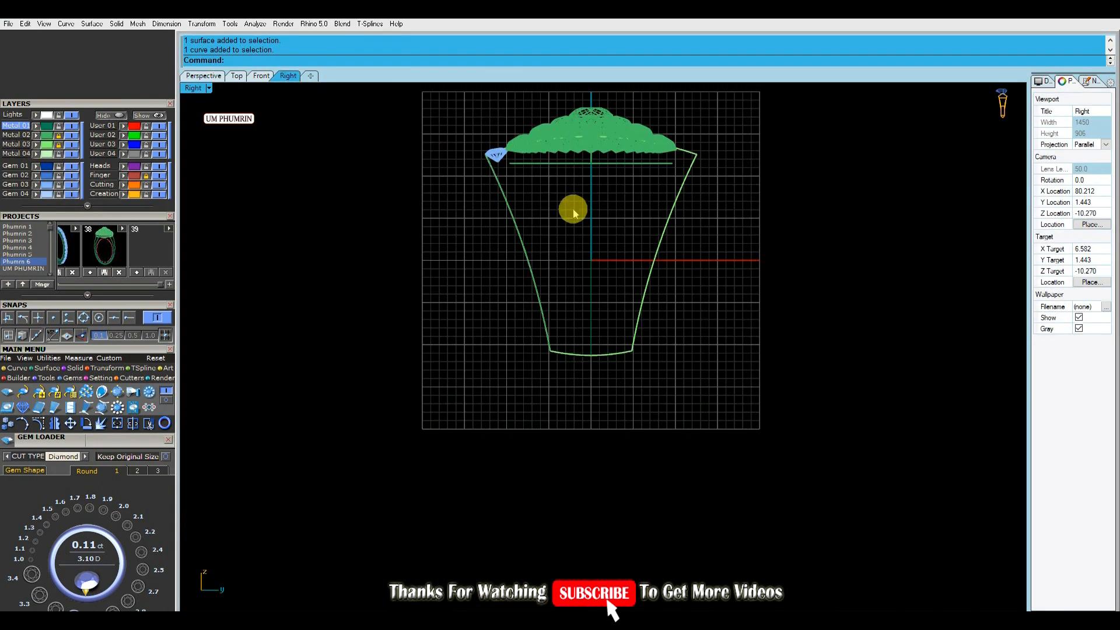
pyautogui.click(262, 75)
pyautogui.click(693, 265)
pyautogui.moveTo(692, 268); pyautogui.dragTo(627, 281, button='right')
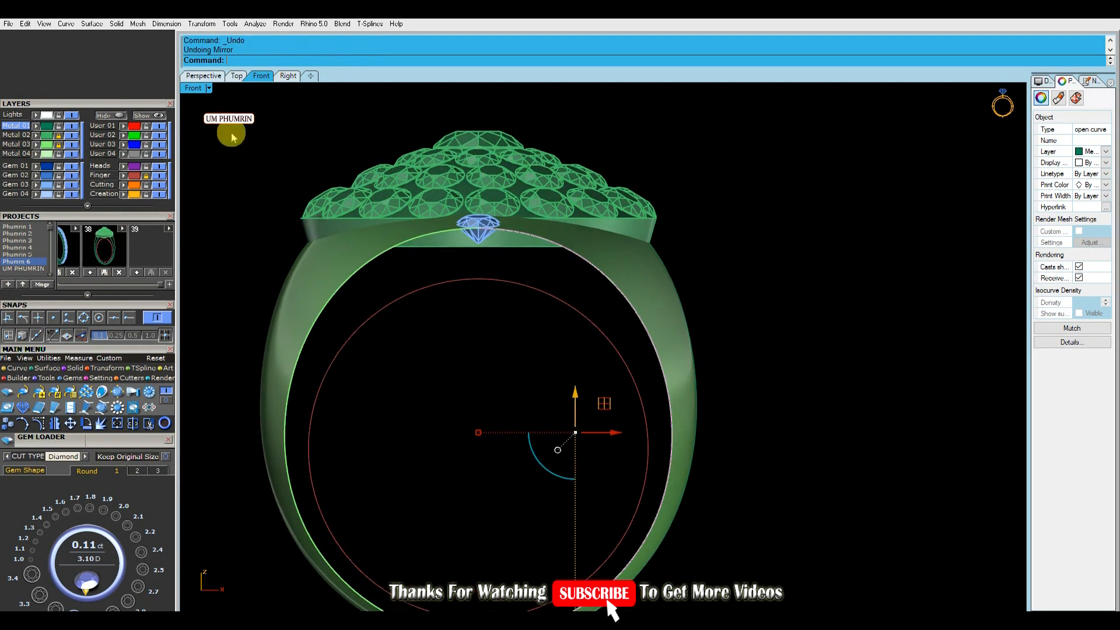
pyautogui.click(204, 76)
pyautogui.moveTo(428, 488); pyautogui.dragTo(450, 457)
pyautogui.hotkey('ctrl', 'z')
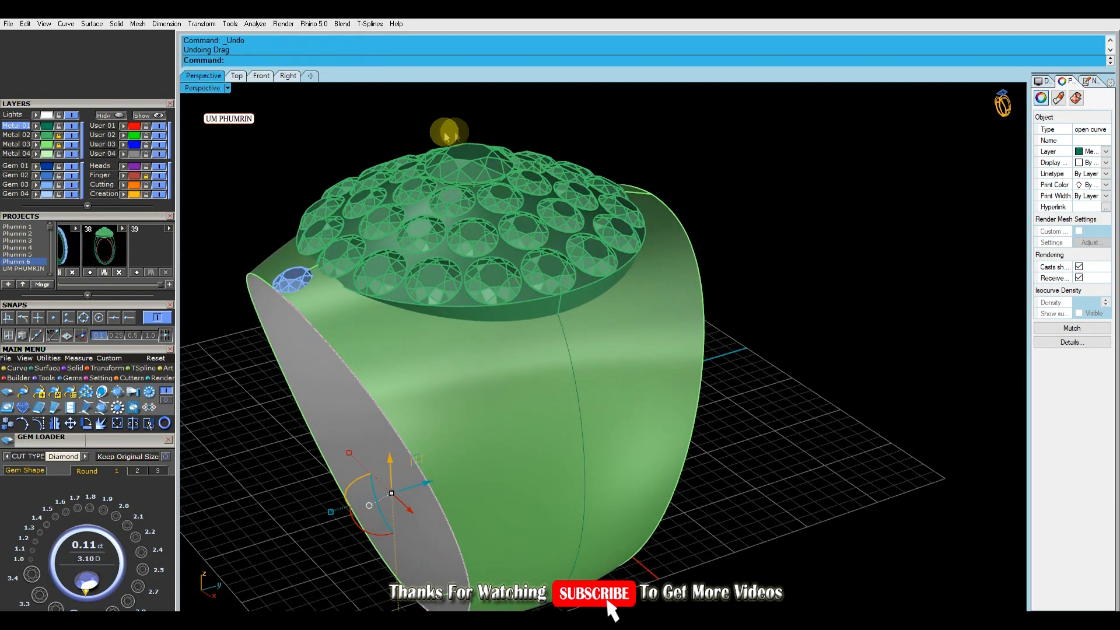
# Show the control points of the centre shank curve and set the Front view to X-Ray display.
pyautogui.click(292, 76)
pyautogui.click(261, 76)
pyautogui.click(644, 215)
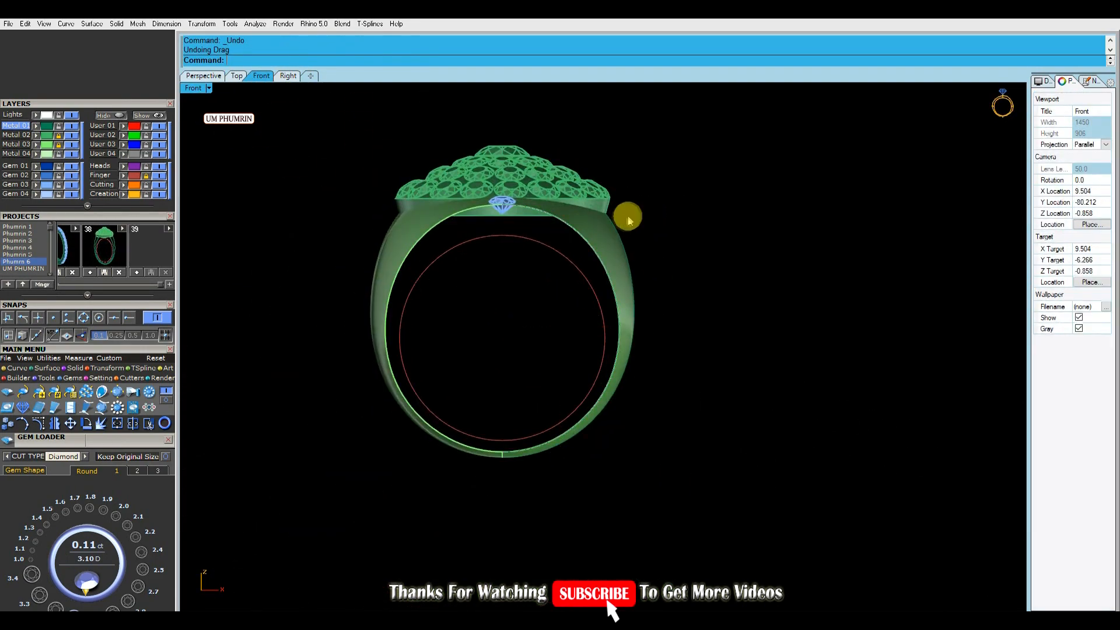
pyautogui.scroll(2, 471, 225)
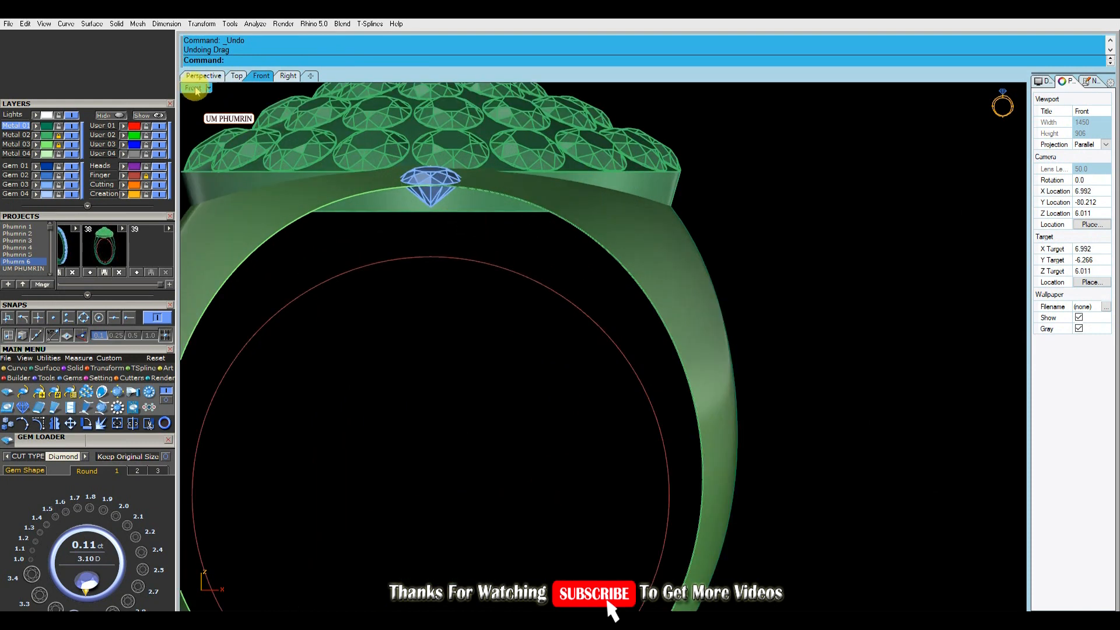
pyautogui.scroll(-4, 501, 176)
pyautogui.click(627, 252)
pyautogui.scroll(3, 587, 181)
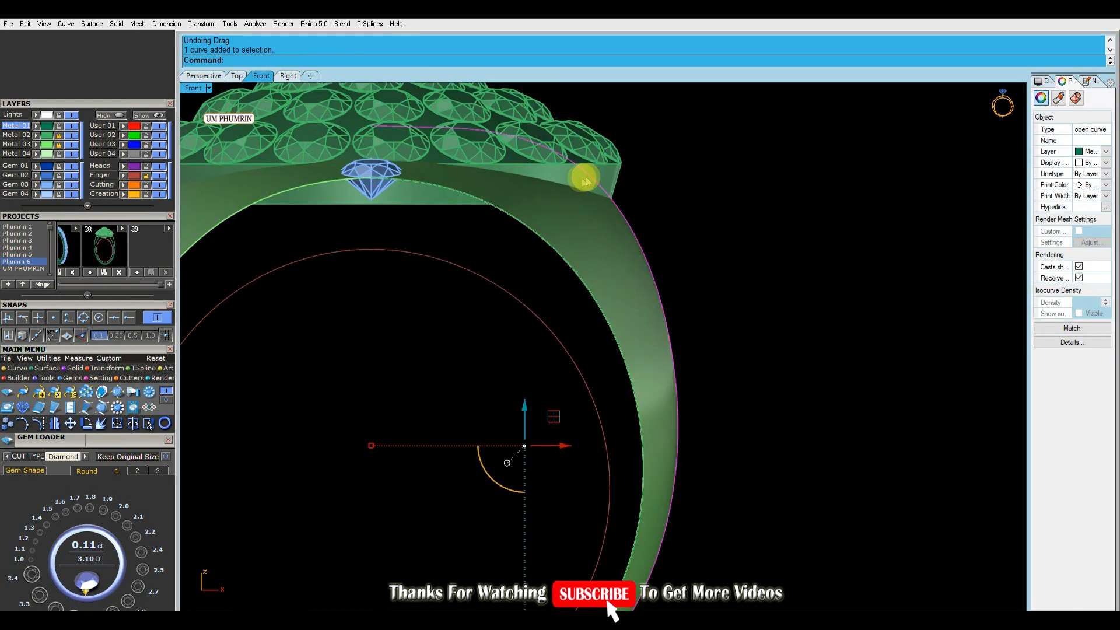
pyautogui.click(43, 429)
pyautogui.click(209, 88)
pyautogui.click(256, 89)
pyautogui.moveTo(583, 146); pyautogui.dragTo(592, 173, button='right')
# Raise the two topmost control points of the centre shank curve slightly beneath the gem-set head.
pyautogui.moveTo(563, 159); pyautogui.dragTo(614, 185)
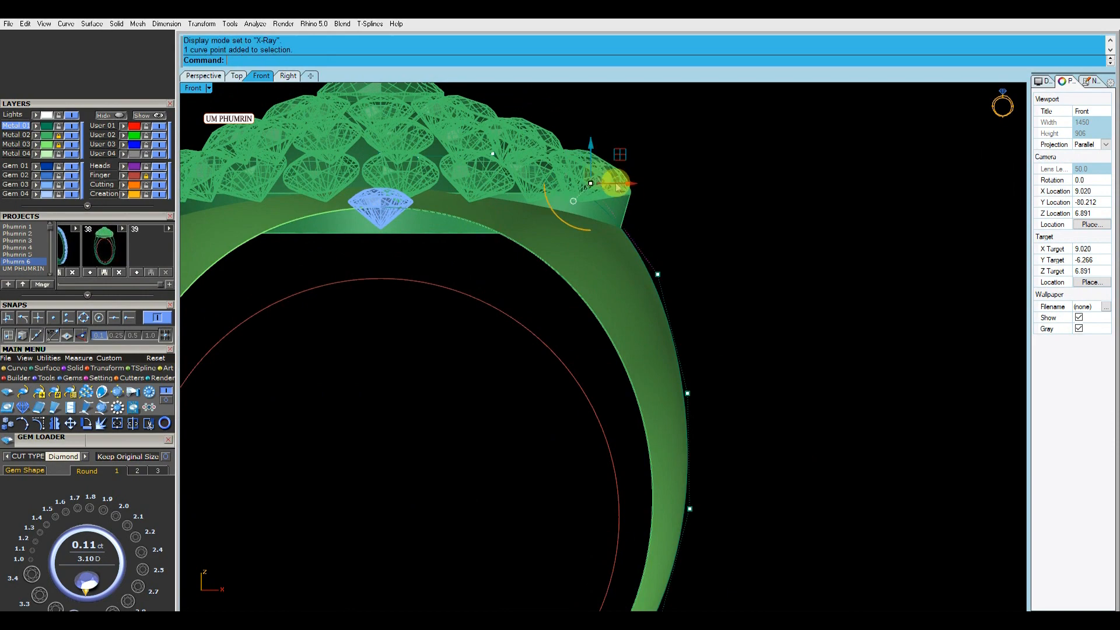
pyautogui.scroll(4, 590, 167)
pyautogui.moveTo(411, 112); pyautogui.dragTo(478, 176)
pyautogui.scroll(-4, 573, 115)
pyautogui.moveTo(560, 130); pyautogui.dragTo(586, 137, button='right')
pyautogui.moveTo(379, 123); pyautogui.dragTo(470, 168)
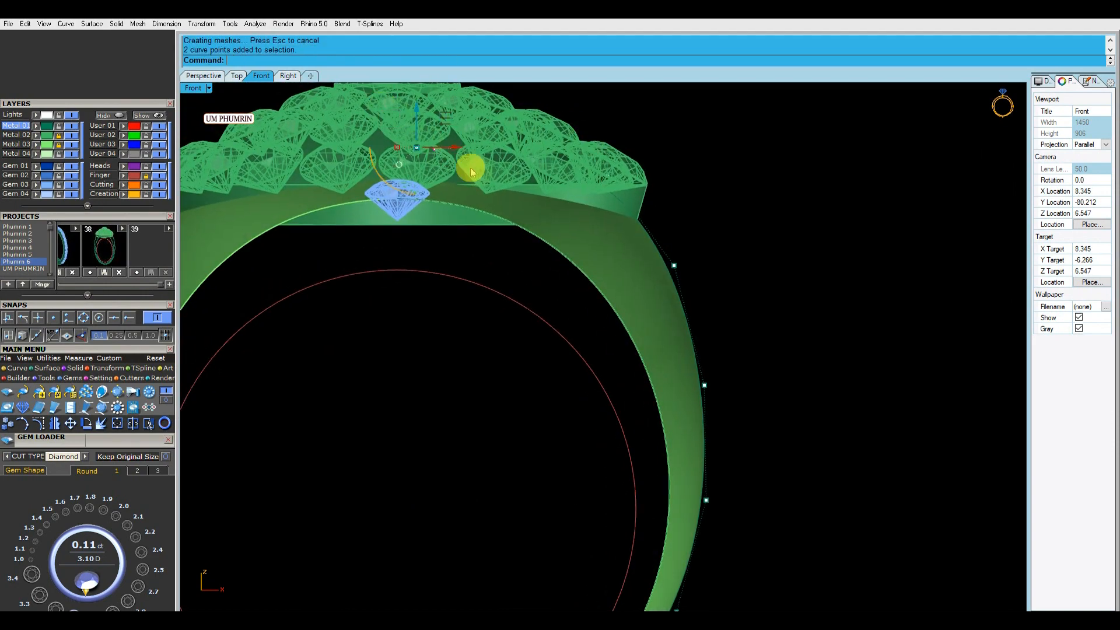
pyautogui.scroll(4, 416, 128)
pyautogui.moveTo(418, 129); pyautogui.dragTo(424, 123)
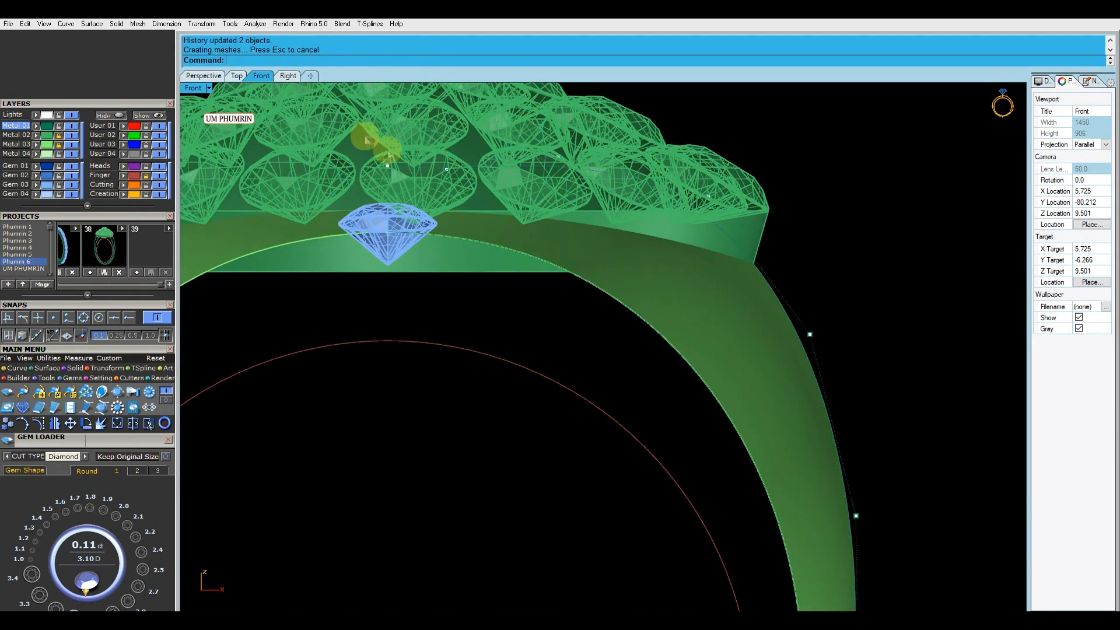
# Fine-tune the height of the centre curve's top points against the underside of the head in perspective.
pyautogui.click(203, 77)
pyautogui.moveTo(560, 187); pyautogui.dragTo(379, 184, button='right')
pyautogui.scroll(4, 375, 190)
pyautogui.moveTo(613, 173); pyautogui.dragTo(613, 167)
pyautogui.moveTo(610, 166); pyautogui.dragTo(595, 201, button='right')
pyautogui.scroll(-4, 600, 198)
# Nudge a single control point on the outer side of the centre shank curve outward in the Front view.
pyautogui.click(261, 75)
pyautogui.scroll(-5, 574, 195)
pyautogui.click(659, 268)
pyautogui.scroll(2, 657, 416)
pyautogui.press('Right')
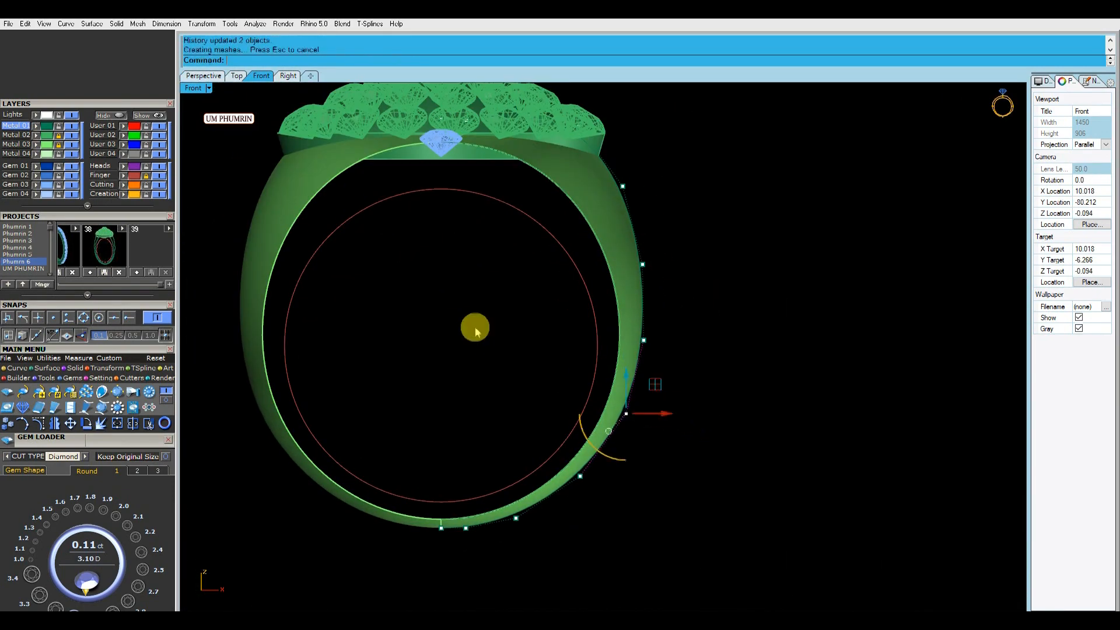
pyautogui.click(735, 294)
pyautogui.moveTo(716, 270); pyautogui.dragTo(728, 301, button='right')
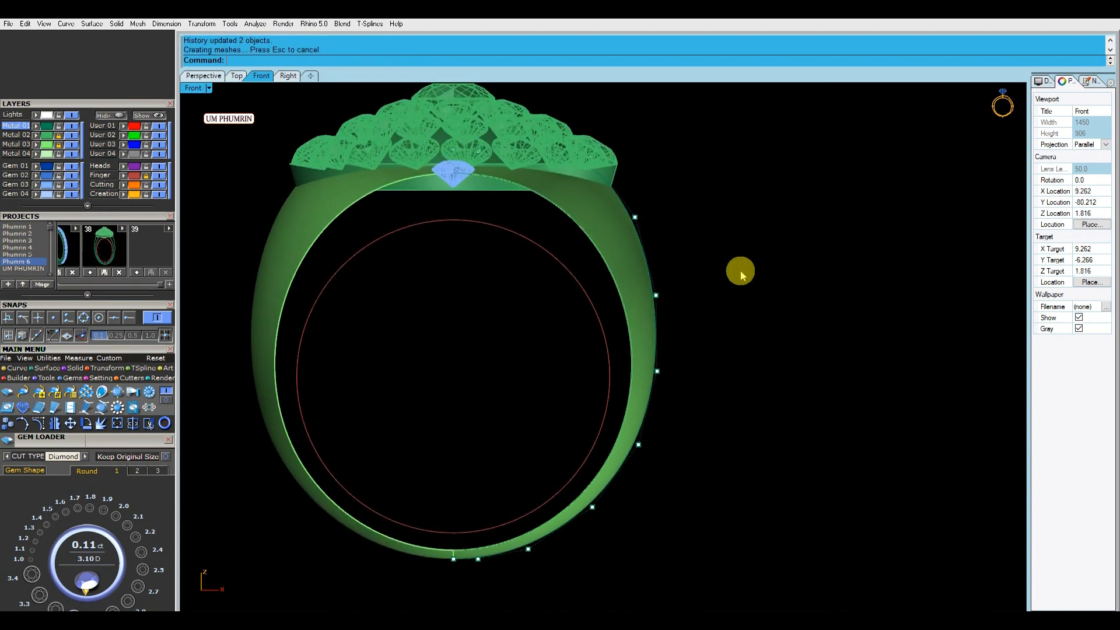
# Window-select control points on the centre curve's outer side and nudge them outward to smooth the shank profile.
pyautogui.moveTo(768, 390); pyautogui.dragTo(746, 345, button='right')
pyautogui.moveTo(517, 380); pyautogui.dragTo(674, 418)
pyautogui.press('Right')
pyautogui.click(686, 421)
pyautogui.scroll(-6, 688, 435)
pyautogui.moveTo(695, 435); pyautogui.dragTo(688, 446, button='right')
pyautogui.scroll(4, 683, 441)
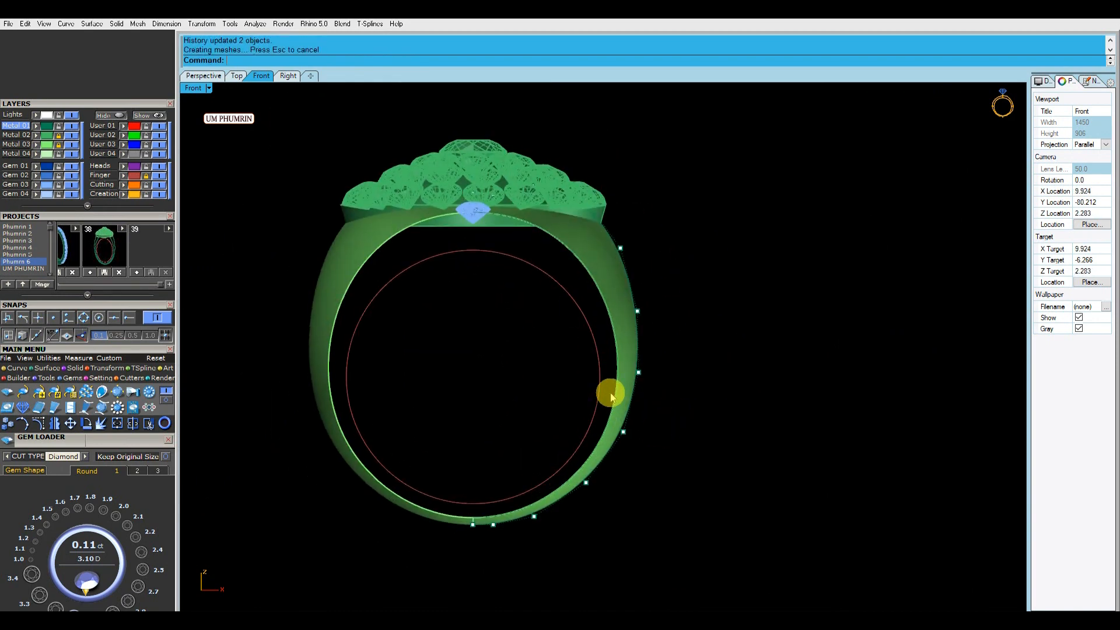
# Check the shank in perspective and side views, then adjust the control points at the centre curve's widest part.
pyautogui.click(203, 76)
pyautogui.moveTo(659, 250); pyautogui.dragTo(680, 258, button='right')
pyautogui.click(288, 76)
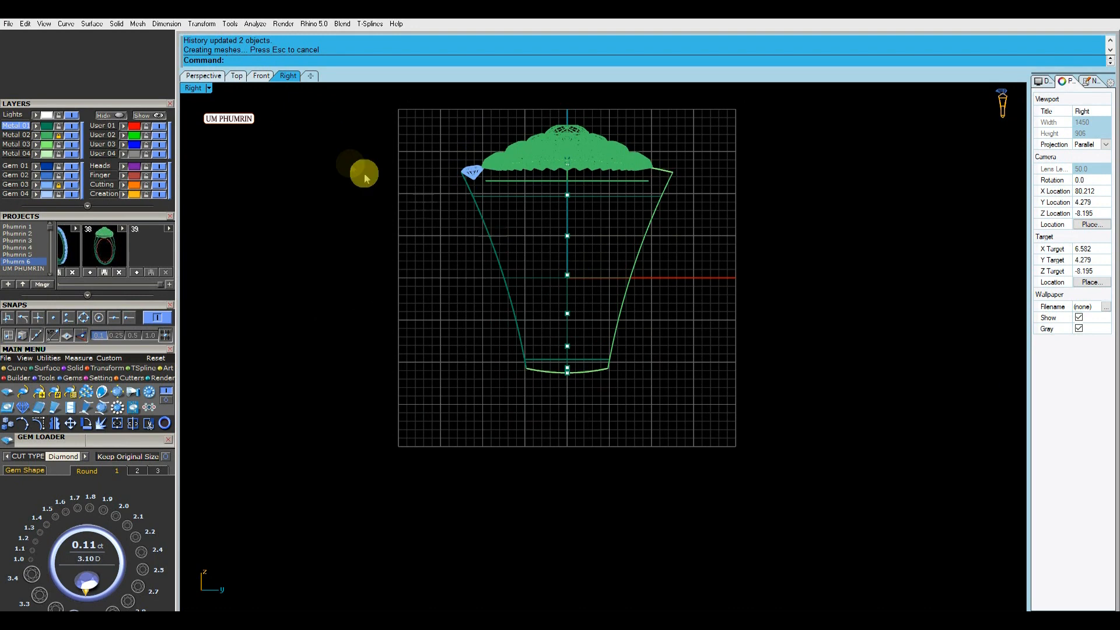
pyautogui.click(260, 76)
pyautogui.click(589, 286)
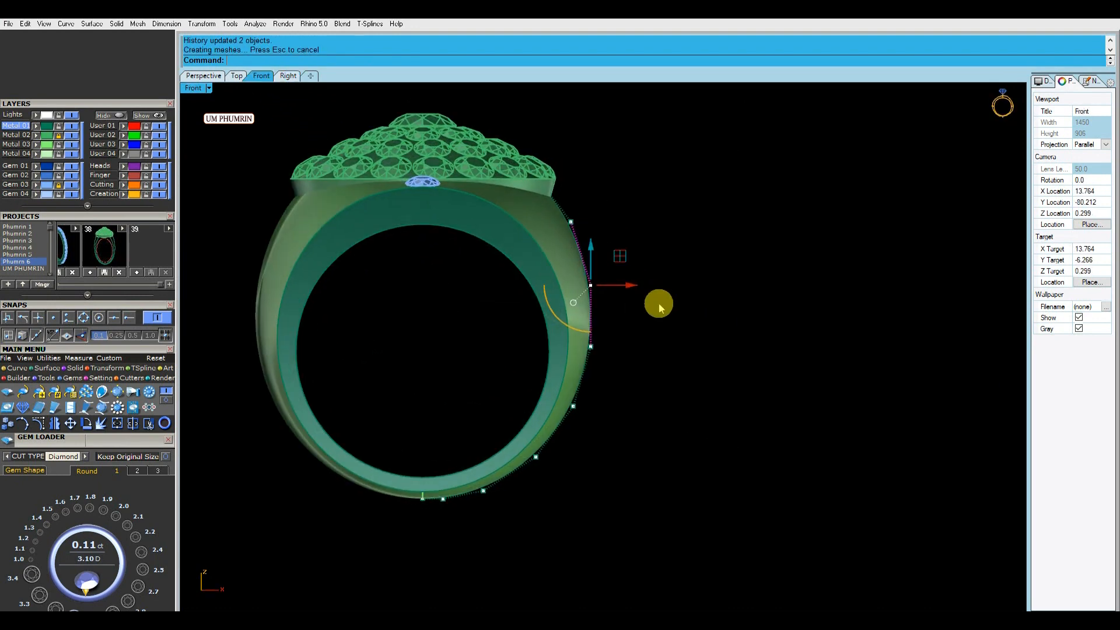
pyautogui.moveTo(622, 256); pyautogui.dragTo(622, 227, button='right')
pyautogui.click(590, 318)
pyautogui.moveTo(657, 330); pyautogui.dragTo(658, 302, button='right')
# Adjust the lower control points of the centre shank curve's outer side and save the ring file.
pyautogui.click(574, 349)
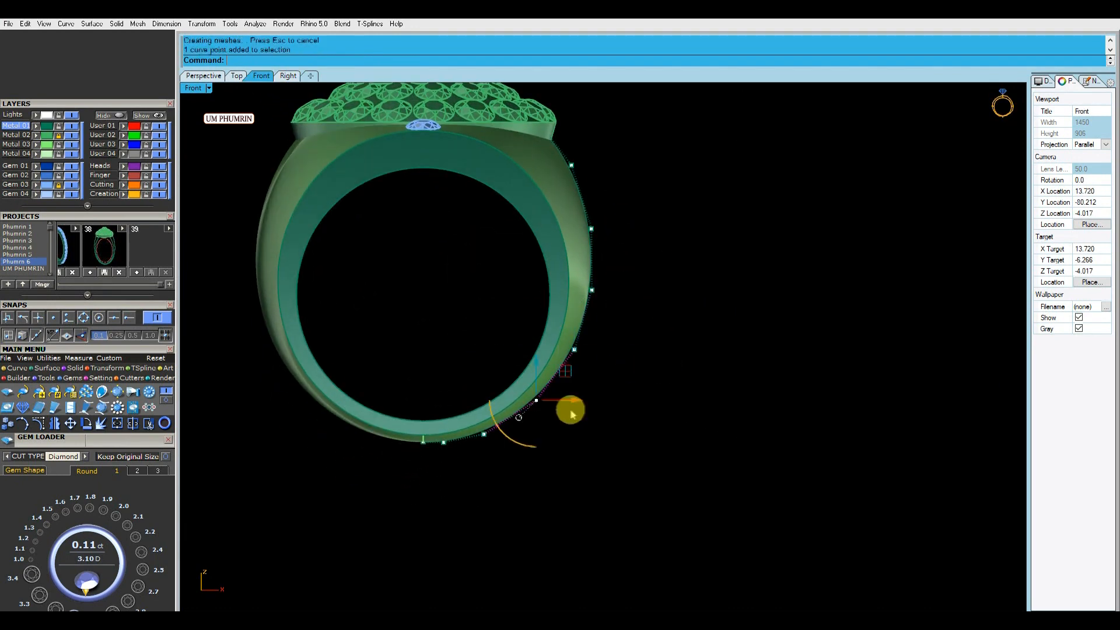
pyautogui.moveTo(563, 408); pyautogui.dragTo(602, 410)
pyautogui.moveTo(603, 410); pyautogui.dragTo(617, 373, button='right')
pyautogui.scroll(15, 442, 409)
pyautogui.scroll(-15, 442, 413)
pyautogui.moveTo(463, 380); pyautogui.dragTo(469, 467, button='right')
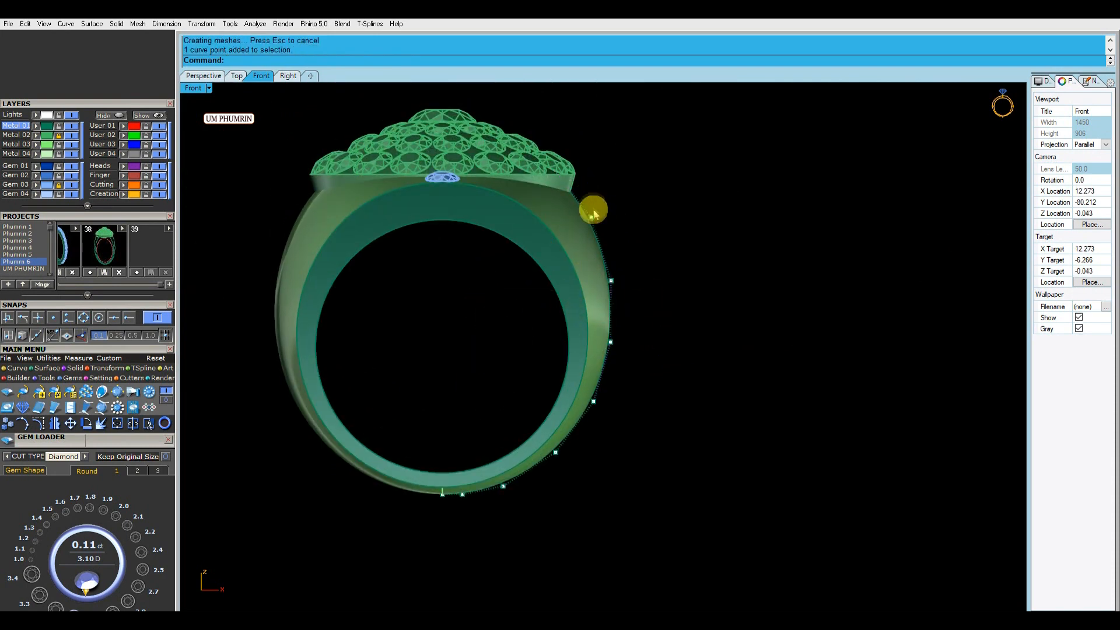
pyautogui.scroll(-3, 676, 274)
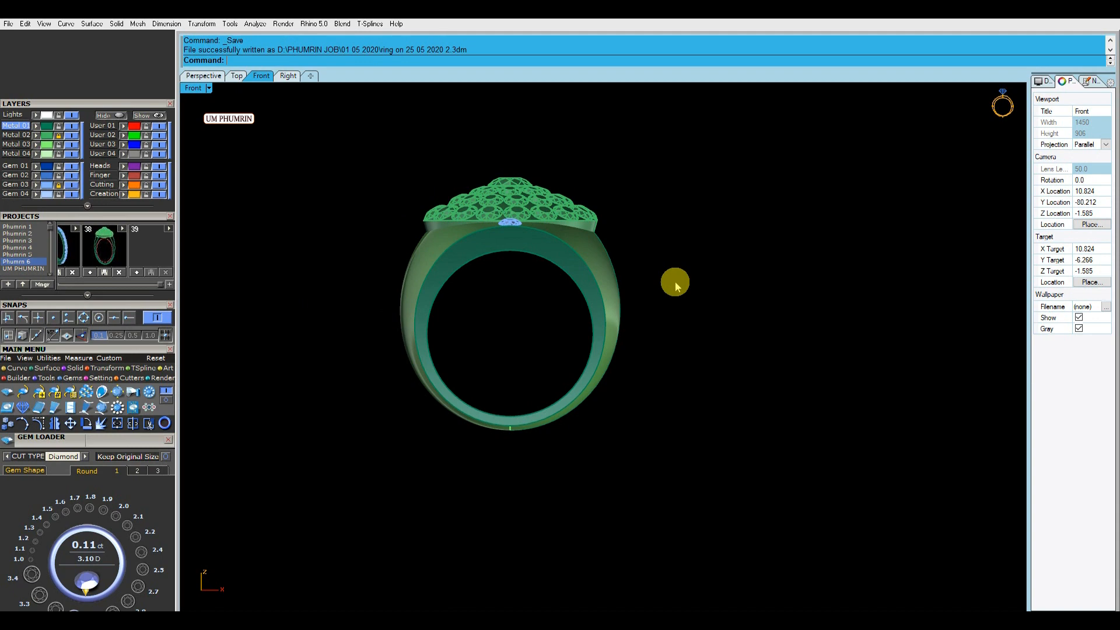
# Measure the band thickness directly beneath the side diamond with an aligned dimension.
pyautogui.scroll(5, 511, 234)
pyautogui.write('a')
pyautogui.press('Return')
pyautogui.scroll(9, 506, 222)
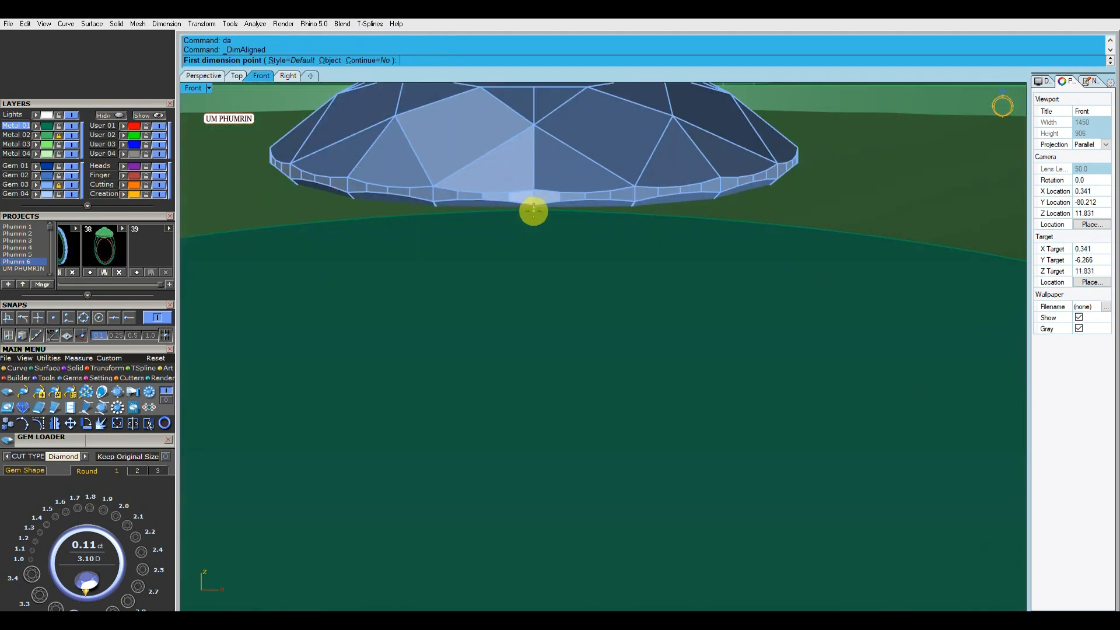
pyautogui.click(532, 212)
pyautogui.scroll(-3, 528, 212)
pyautogui.click(517, 380)
pyautogui.press('Escape')
pyautogui.scroll(-18, 532, 377)
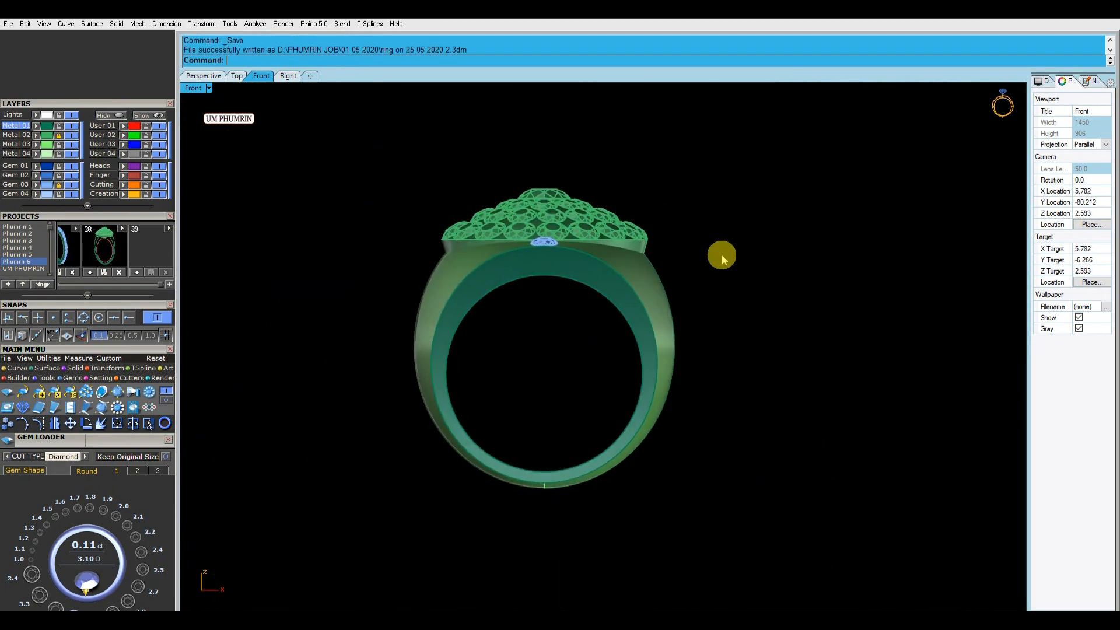
# Inspect the ring in perspective, undoing and redoing the head's last move to compare both positions.
pyautogui.click(193, 76)
pyautogui.moveTo(530, 274); pyautogui.dragTo(633, 226, button='right')
pyautogui.moveTo(599, 370); pyautogui.dragTo(726, 354, button='right')
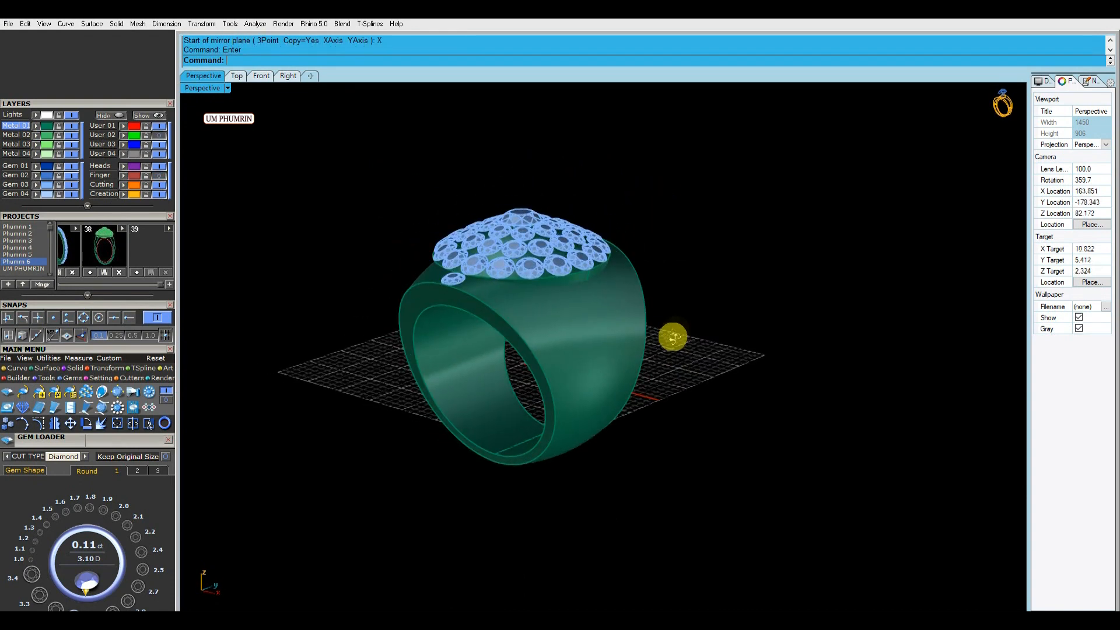
pyautogui.scroll(4, 640, 300)
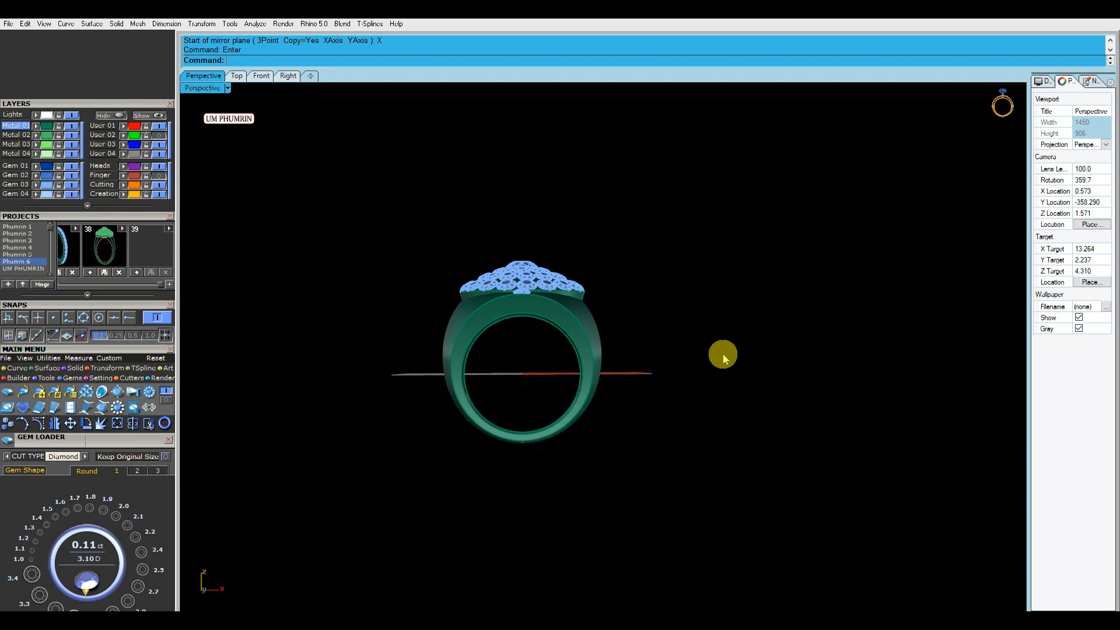
pyautogui.moveTo(721, 353); pyautogui.dragTo(710, 409, button='right')
pyautogui.press('Escape')
pyautogui.hotkey('ctrl', 'z')
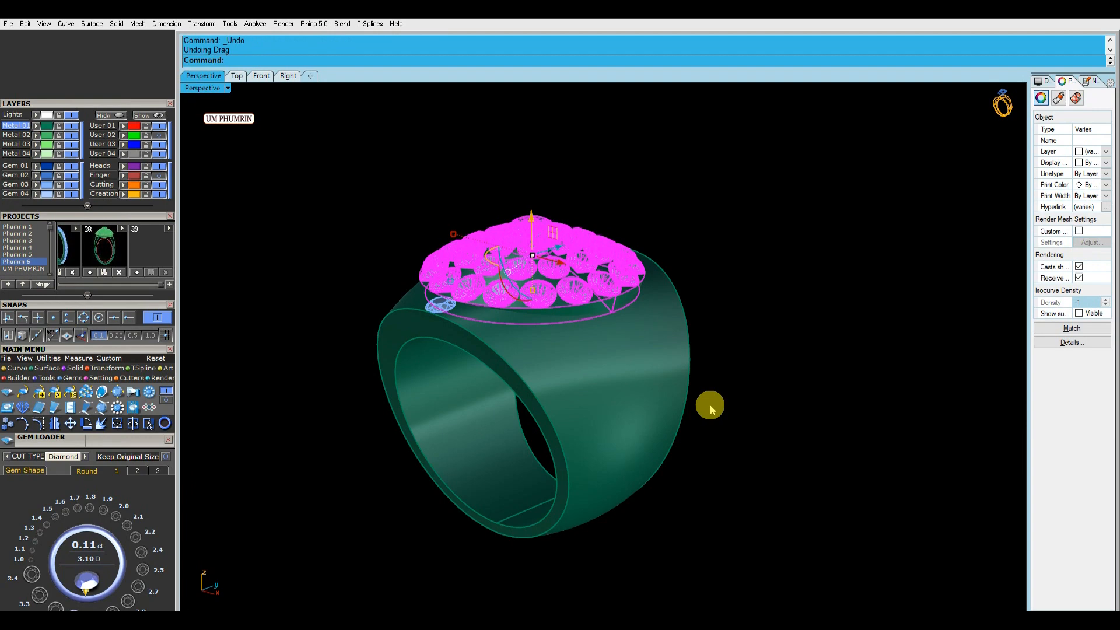
pyautogui.hotkey('ctrl', 'y')
# Lower the domed head with all its gems slightly onto the shank in the Front view.
pyautogui.click(261, 76)
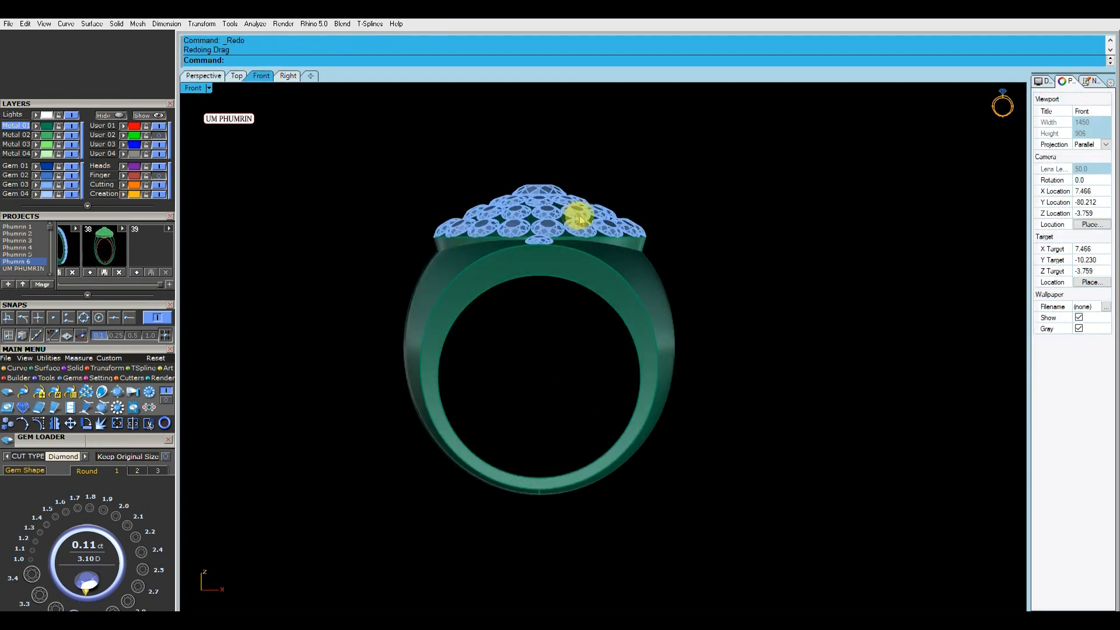
pyautogui.scroll(-6, 595, 218)
pyautogui.scroll(4, 677, 220)
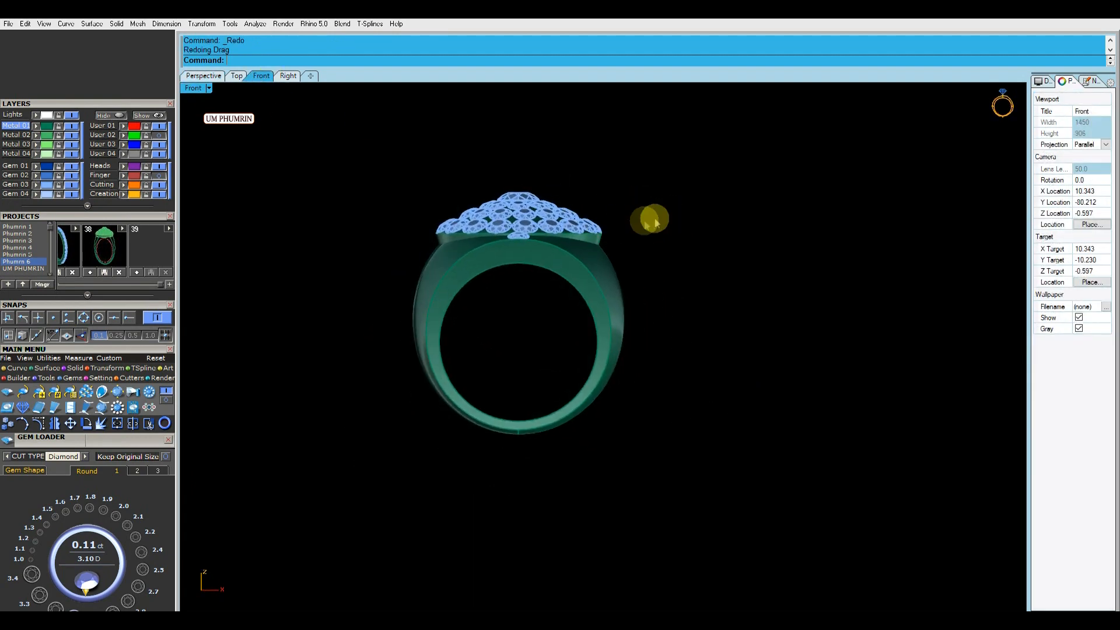
pyautogui.scroll(4, 563, 223)
pyautogui.click(500, 219)
pyautogui.scroll(6, 501, 219)
pyautogui.moveTo(495, 175); pyautogui.dragTo(495, 180)
pyautogui.click(716, 148)
pyautogui.scroll(-6, 715, 149)
pyautogui.moveTo(716, 152); pyautogui.dragTo(636, 204, button='right')
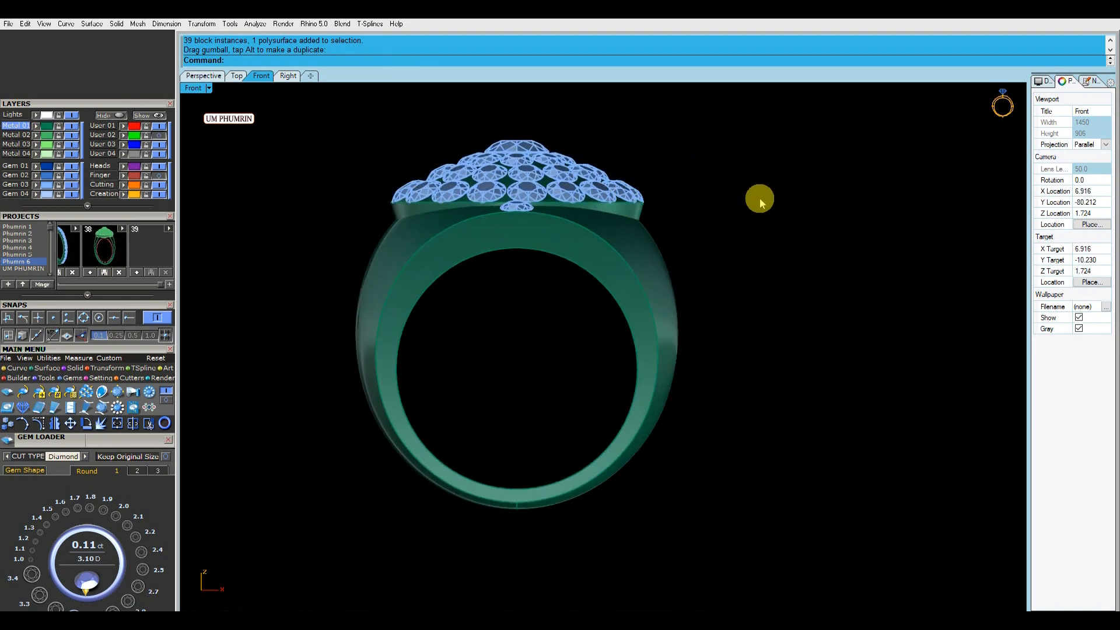
# Examine how the lowered head and side diamond sit on the shank from the side, perspective and front.
pyautogui.moveTo(760, 203); pyautogui.dragTo(703, 212, button='right')
pyautogui.click(286, 76)
pyautogui.scroll(-8, 471, 169)
pyautogui.moveTo(475, 204); pyautogui.dragTo(446, 197, button='right')
pyautogui.scroll(-3, 445, 198)
pyautogui.scroll(-4, 416, 191)
pyautogui.moveTo(419, 189)
pyautogui.mouseDown(button='right')
pyautogui.moveTo(419, 216)
pyautogui.moveTo(405, 196)
pyautogui.moveTo(367, 207)
pyautogui.mouseUp(button='right')
pyautogui.click(204, 76)
pyautogui.moveTo(483, 268); pyautogui.dragTo(505, 284, button='right')
pyautogui.click(261, 77)
pyautogui.scroll(-4, 453, 211)
pyautogui.moveTo(453, 211); pyautogui.dragTo(457, 221, button='right')
pyautogui.hotkey('ctrl', 'Tab')
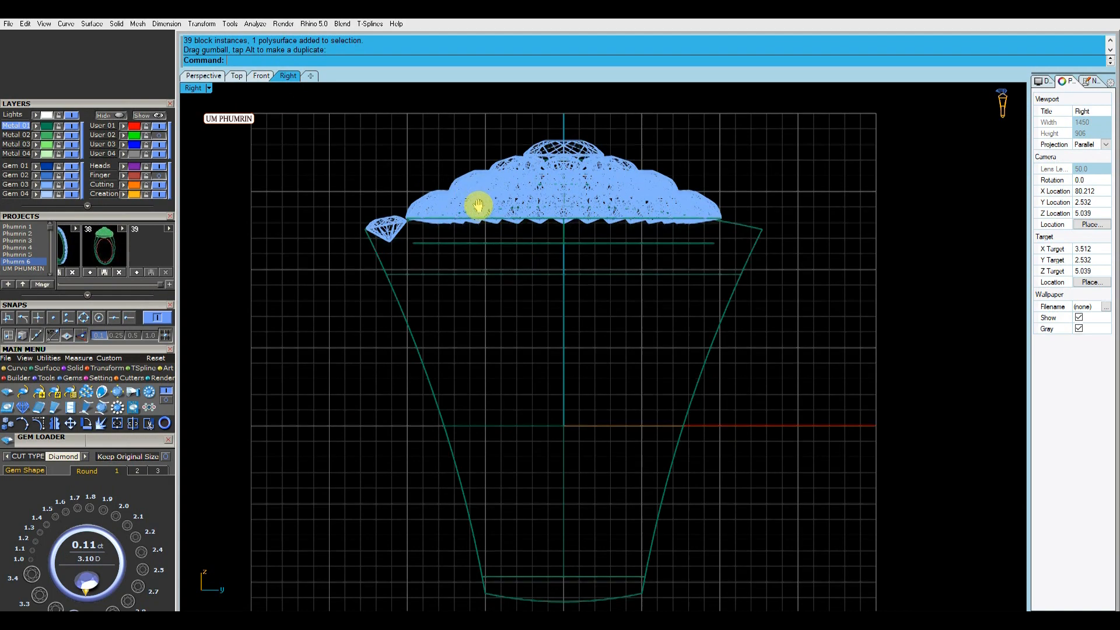
# Assign the three shank curves to the User 02 layer.
pyautogui.click(568, 304)
pyautogui.click(201, 76)
pyautogui.moveTo(690, 225); pyautogui.dragTo(336, 220, button='right')
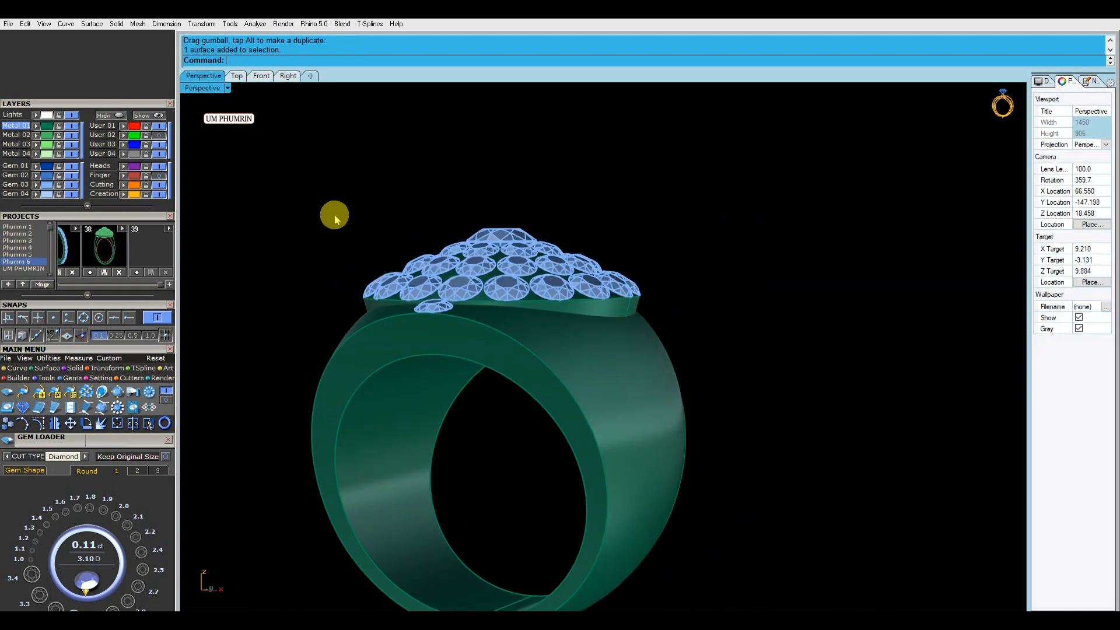
pyautogui.click(134, 138)
pyautogui.moveTo(461, 226); pyautogui.dragTo(318, 208, button='right')
pyautogui.click(328, 127)
# Show the control points of the centre shank curve and reposition its two topmost points in the Front view.
pyautogui.click(290, 77)
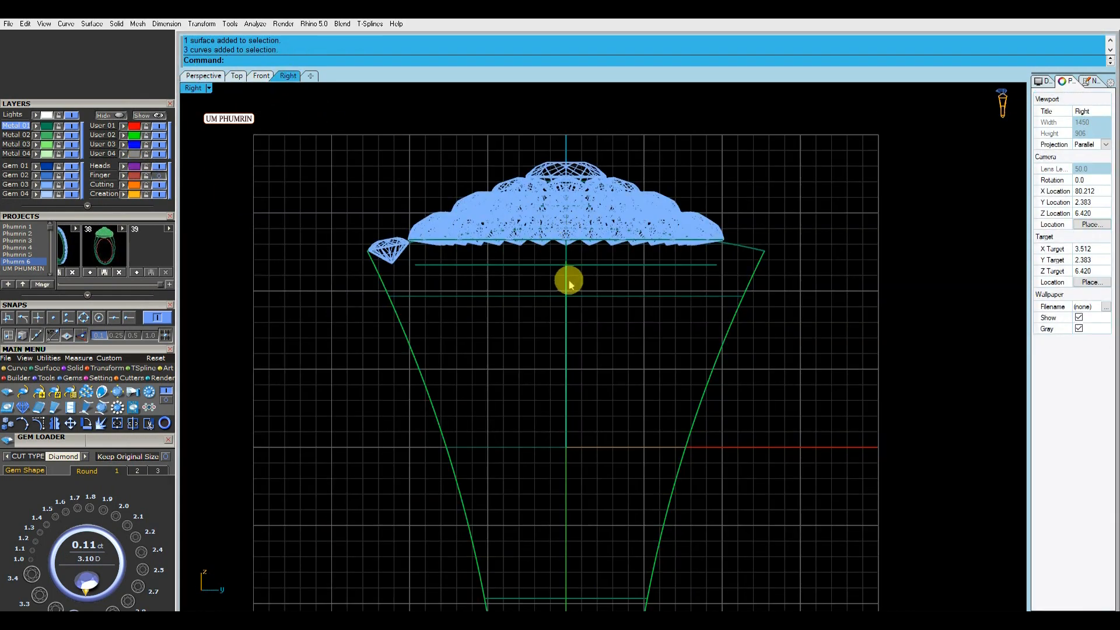
pyautogui.click(567, 278)
pyautogui.click(261, 76)
pyautogui.scroll(3, 298, 265)
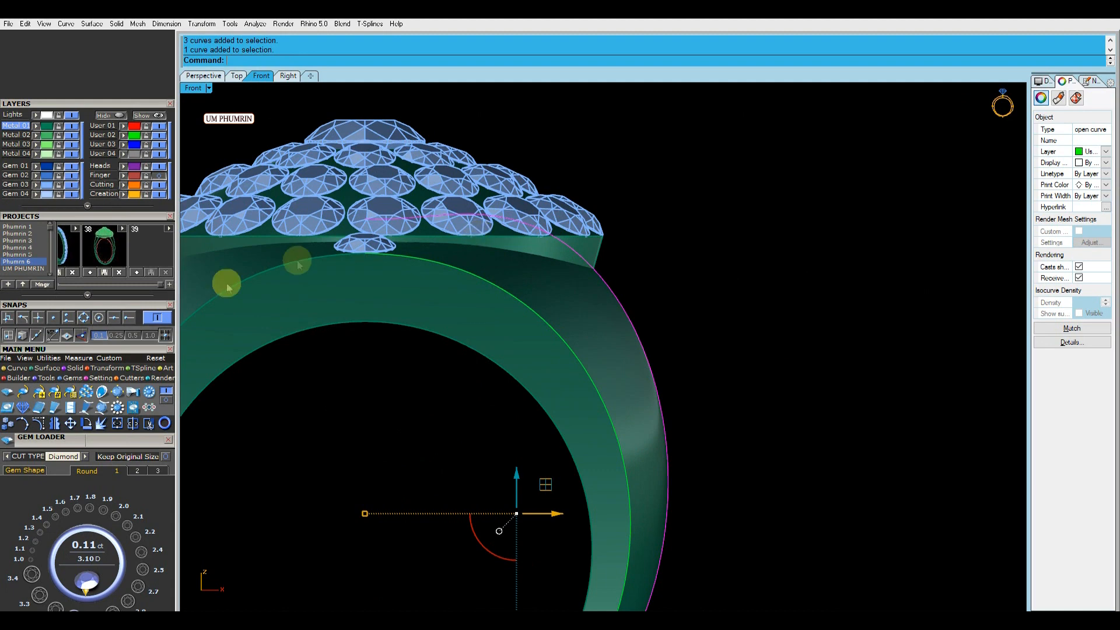
pyautogui.click(46, 423)
pyautogui.moveTo(251, 97); pyautogui.dragTo(277, 140, button='right')
pyautogui.moveTo(284, 135); pyautogui.dragTo(468, 283)
pyautogui.scroll(6, 412, 249)
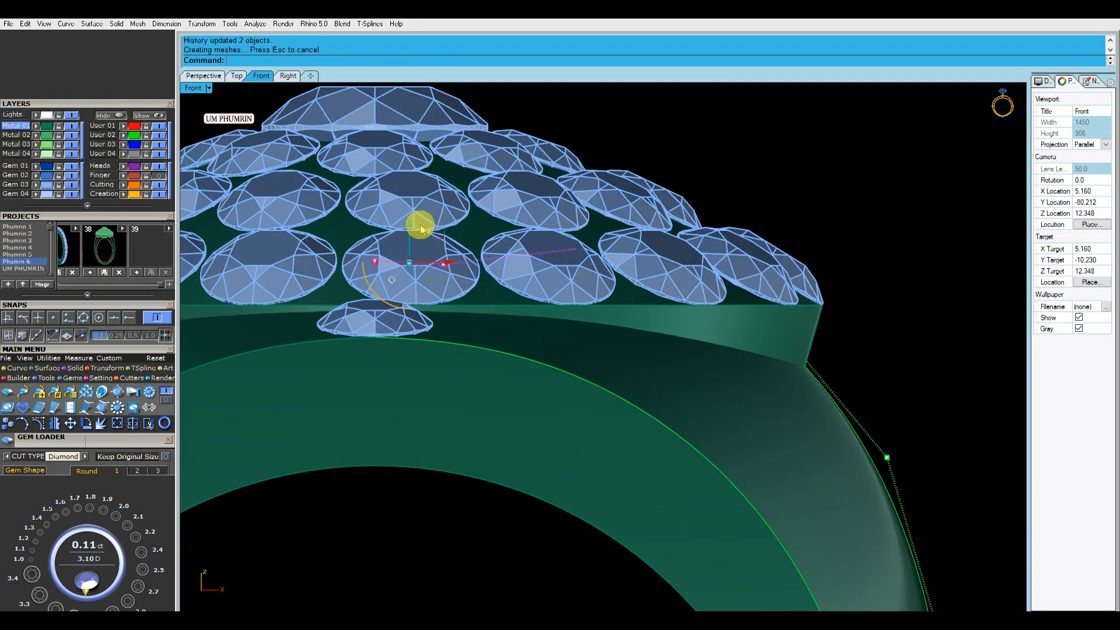
# Reselect the top control points of the centre shank curve and refine their position beneath the head.
pyautogui.scroll(-6, 420, 225)
pyautogui.scroll(4, 485, 202)
pyautogui.moveTo(413, 132); pyautogui.dragTo(430, 157, button='right')
pyautogui.moveTo(405, 125); pyautogui.dragTo(490, 298)
pyautogui.scroll(4, 431, 277)
pyautogui.moveTo(423, 232); pyautogui.dragTo(433, 235)
pyautogui.scroll(-5, 570, 217)
# Rotate the side diamond in the Right view to match the slope of the shank's upper surface.
pyautogui.click(204, 77)
pyautogui.moveTo(542, 239); pyautogui.dragTo(612, 228, button='right')
pyautogui.doubleClick(612, 227)
pyautogui.click(660, 287)
pyautogui.moveTo(772, 235); pyautogui.dragTo(717, 234, button='right')
pyautogui.scroll(5, 400, 234)
pyautogui.click(400, 235)
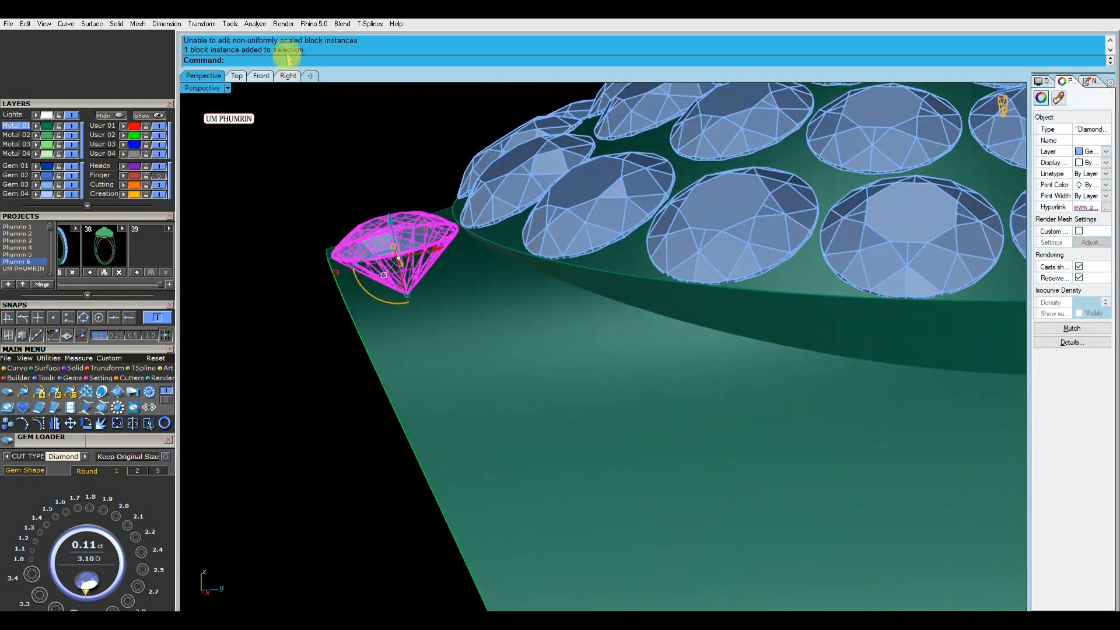
pyautogui.click(289, 76)
pyautogui.scroll(6, 418, 257)
pyautogui.moveTo(387, 299); pyautogui.dragTo(412, 305, button='right')
pyautogui.write('r')
pyautogui.press('Return')
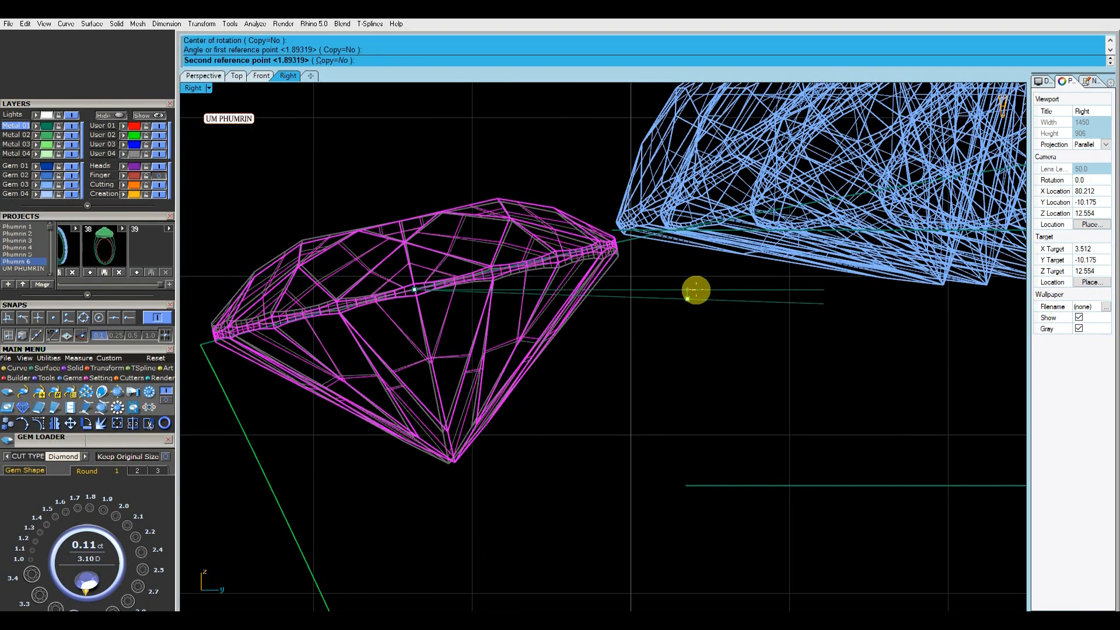
pyautogui.press('Escape')
# Move the rotated side diamond slightly to seat it on the shank and save the ring file.
pyautogui.scroll(3, 417, 305)
pyautogui.click(430, 321)
pyautogui.scroll(-3, 443, 315)
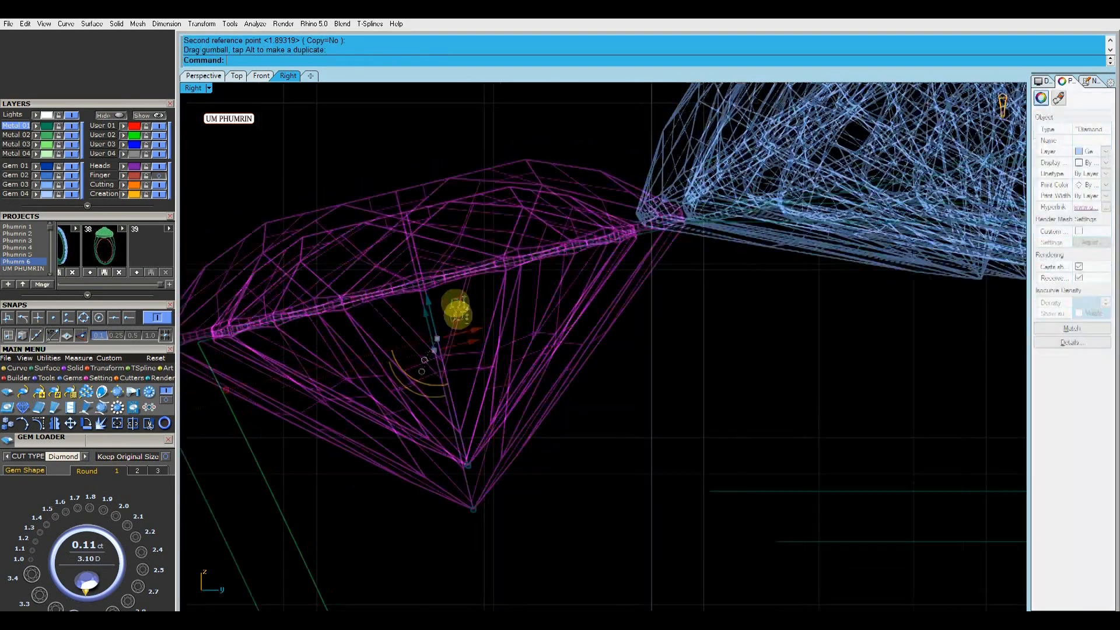
pyautogui.click(205, 76)
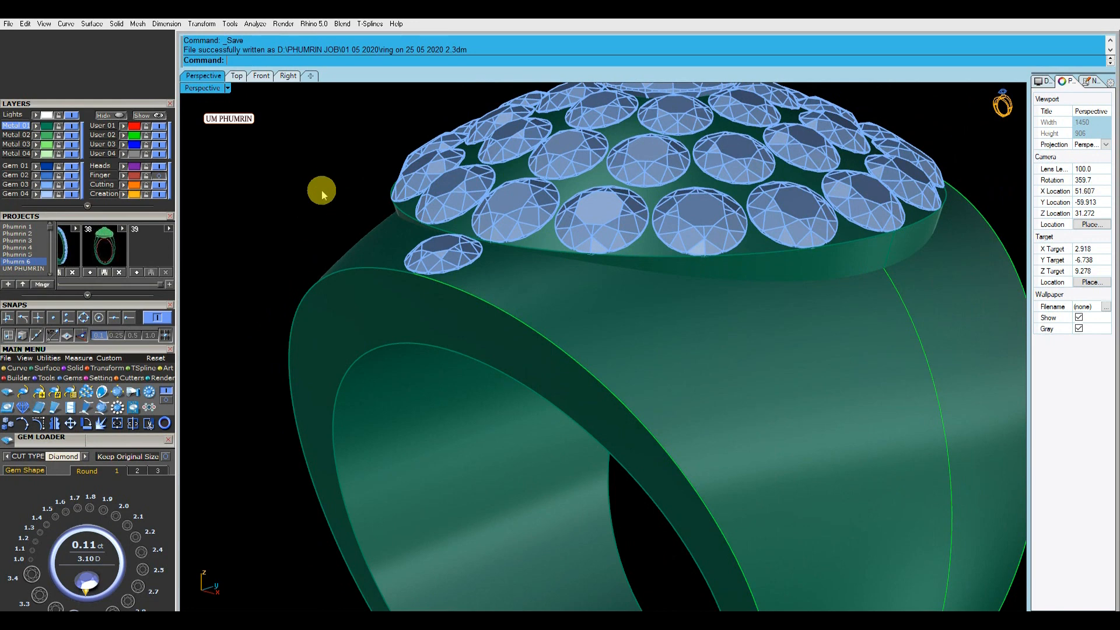
# Place a row of round gems along the shank's side curve with Gem on Curve, fixed spacing and 44% end position.
pyautogui.scroll(-5, 322, 194)
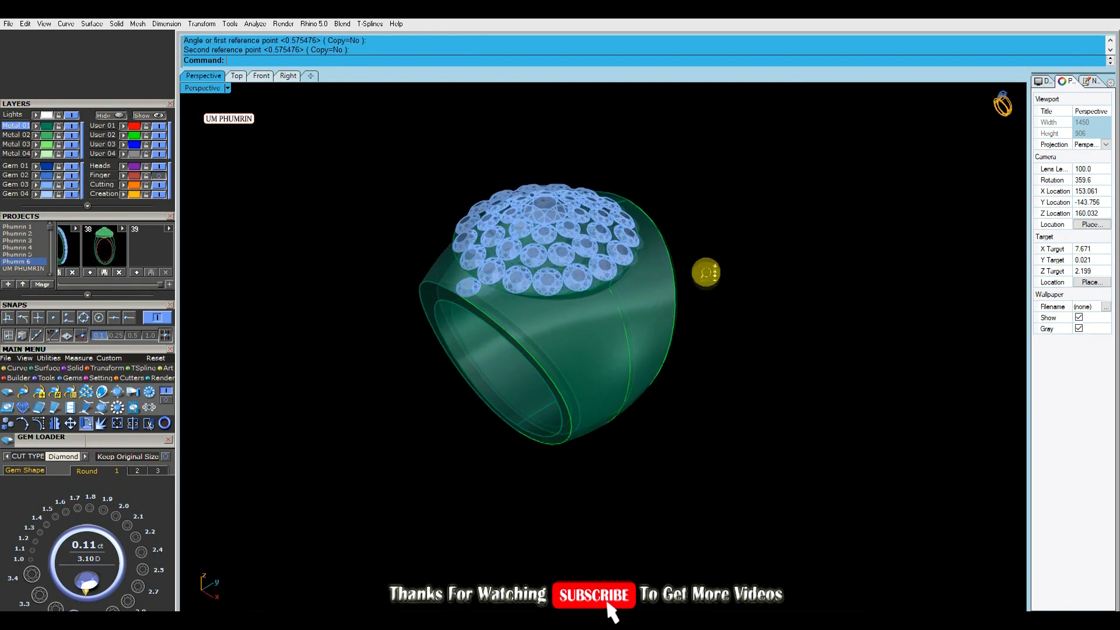
pyautogui.moveTo(705, 267); pyautogui.dragTo(698, 333, button='right')
pyautogui.moveTo(624, 340); pyautogui.dragTo(635, 362, button='right')
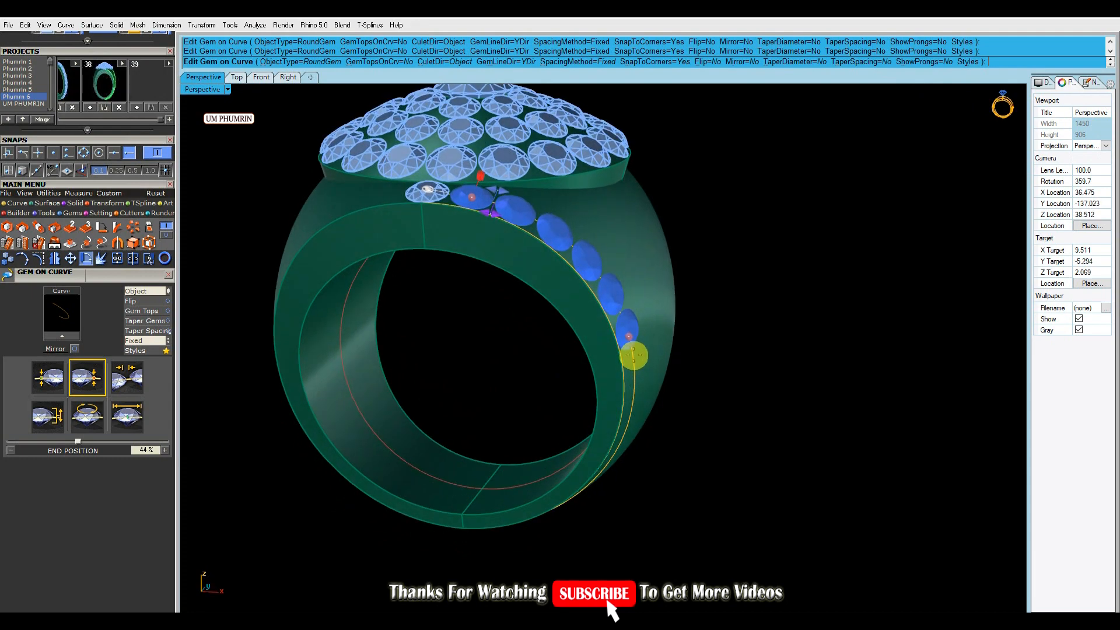
pyautogui.rightClick(634, 355)
pyautogui.moveTo(633, 355)
pyautogui.mouseDown(button='right')
pyautogui.moveTo(702, 362)
pyautogui.moveTo(615, 352)
pyautogui.mouseUp(button='right')
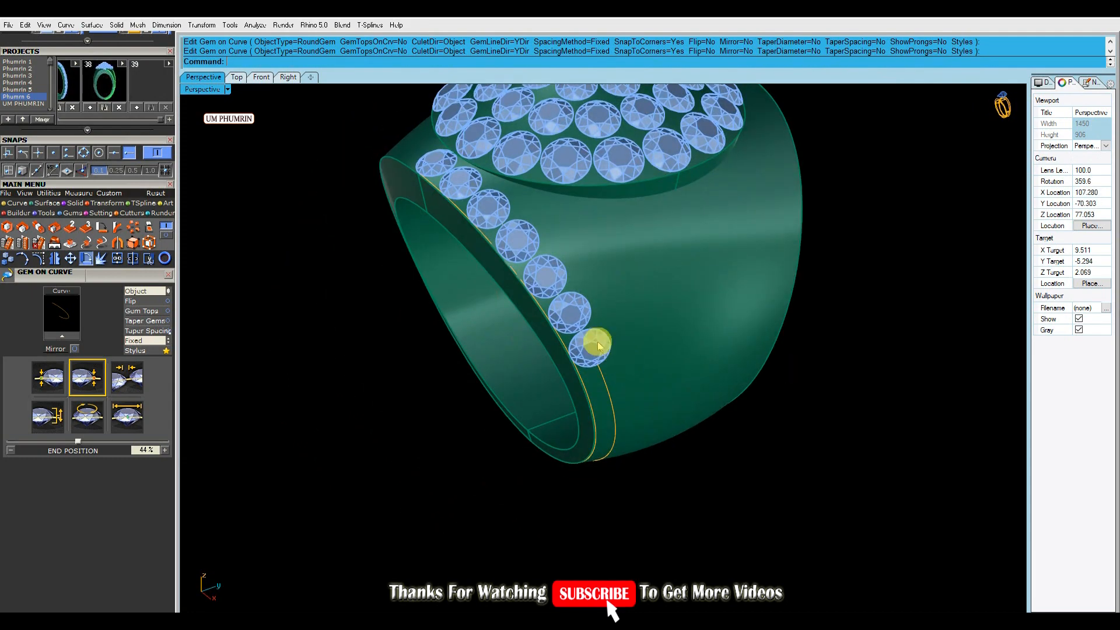
pyautogui.click(585, 315)
pyautogui.scroll(-3, 585, 305)
pyautogui.keyDown('shift'); pyautogui.click(481, 196); pyautogui.keyUp('shift')
pyautogui.scroll(4, 483, 195)
pyautogui.scroll(-5, 607, 280)
pyautogui.press('F6')
pyautogui.moveTo(802, 315); pyautogui.dragTo(759, 292, button='right')
pyautogui.keyDown('shift'); pyautogui.click(773, 233); pyautogui.keyUp('shift')
pyautogui.scroll(2, 776, 157)
pyautogui.keyDown('shift'); pyautogui.click(777, 192); pyautogui.keyUp('shift')
pyautogui.press('Escape')
# Extract a copy of the shank's outer half surface with Copy set to Yes.
pyautogui.moveTo(633, 277); pyautogui.dragTo(683, 327, button='right')
pyautogui.scroll(-3, 683, 327)
pyautogui.write('ex')
pyautogui.press('Return')
pyautogui.click(365, 62)
pyautogui.click(638, 291)
pyautogui.rightClick(638, 290)
# Draw a horizontal both-sides line across the shank near the last side gem in the Front view.
pyautogui.click(261, 77)
pyautogui.scroll(4, 602, 373)
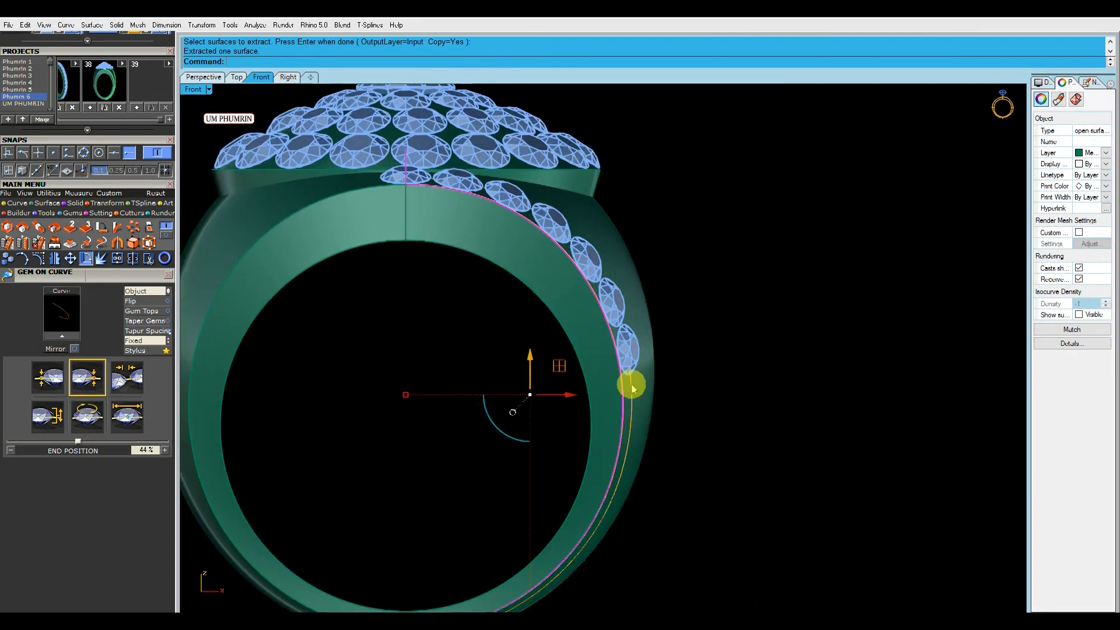
pyautogui.write('l')
pyautogui.press('Return')
pyautogui.scroll(2, 511, 367)
pyautogui.click(779, 384)
pyautogui.click(706, 372)
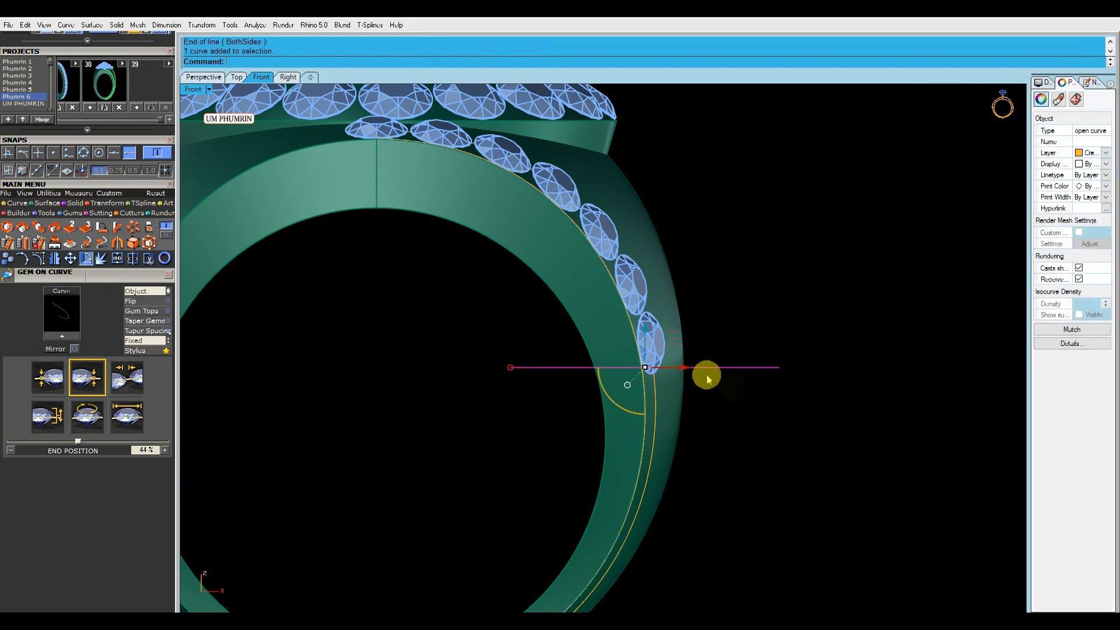
# Move the horizontal line to sit just below the last gem of the side row.
pyautogui.scroll(6, 650, 341)
pyautogui.moveTo(642, 356); pyautogui.dragTo(649, 369)
pyautogui.moveTo(674, 343); pyautogui.dragTo(676, 307, button='right')
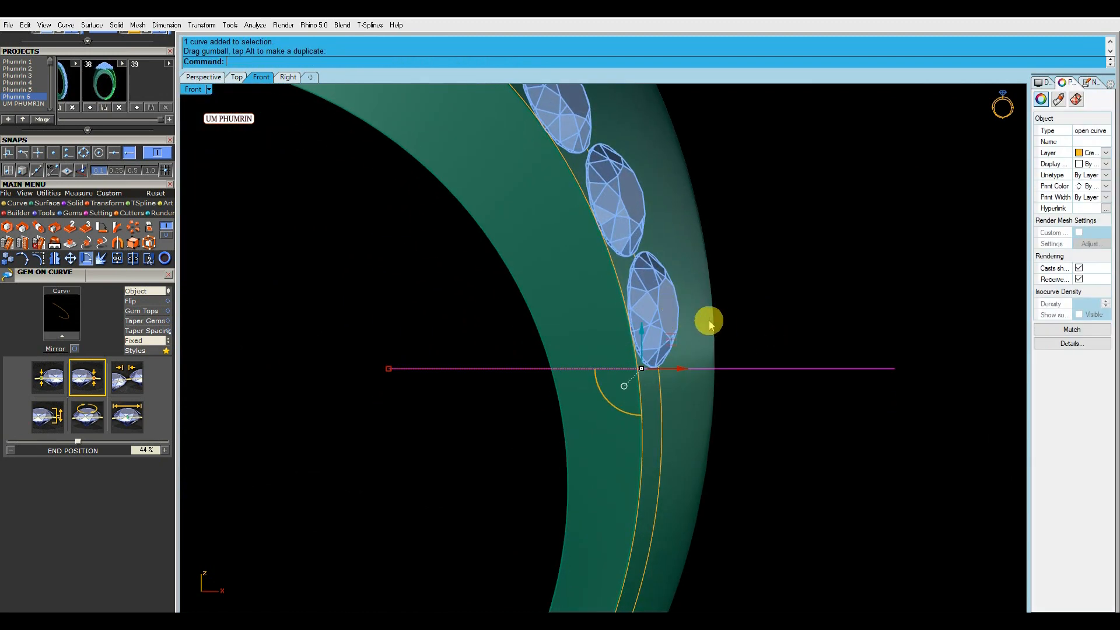
pyautogui.scroll(-6, 709, 323)
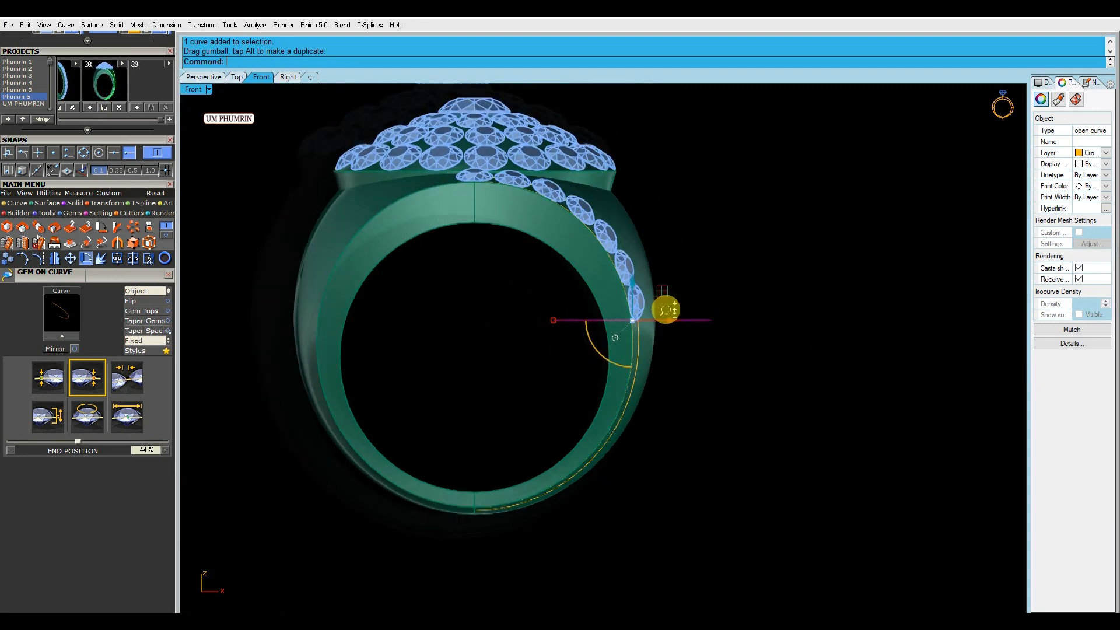
# Tilt the cutting line slightly in the Front view so it crosses the shank's edge squarely below the last side gem.
pyautogui.scroll(5, 665, 310)
pyautogui.moveTo(602, 339); pyautogui.dragTo(606, 343)
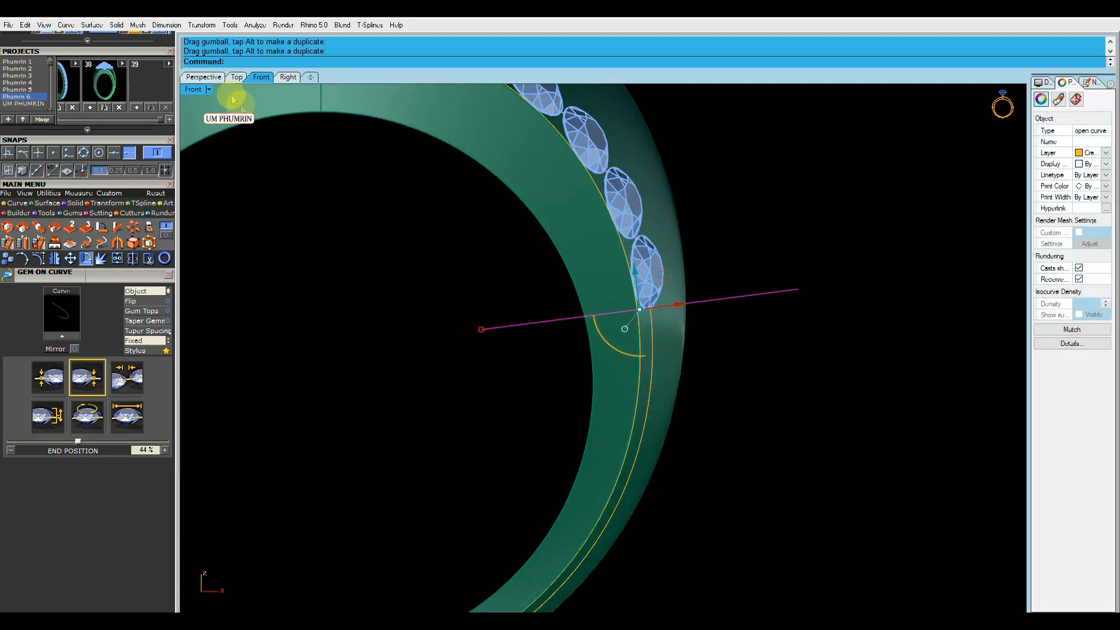
pyautogui.click(203, 76)
pyautogui.click(288, 76)
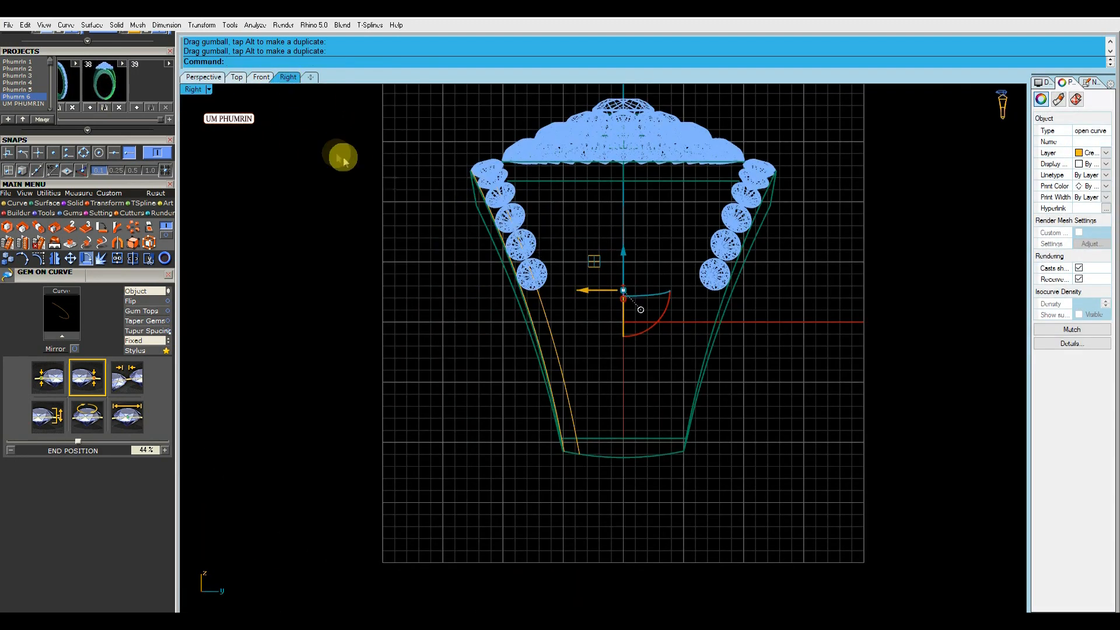
pyautogui.click(262, 76)
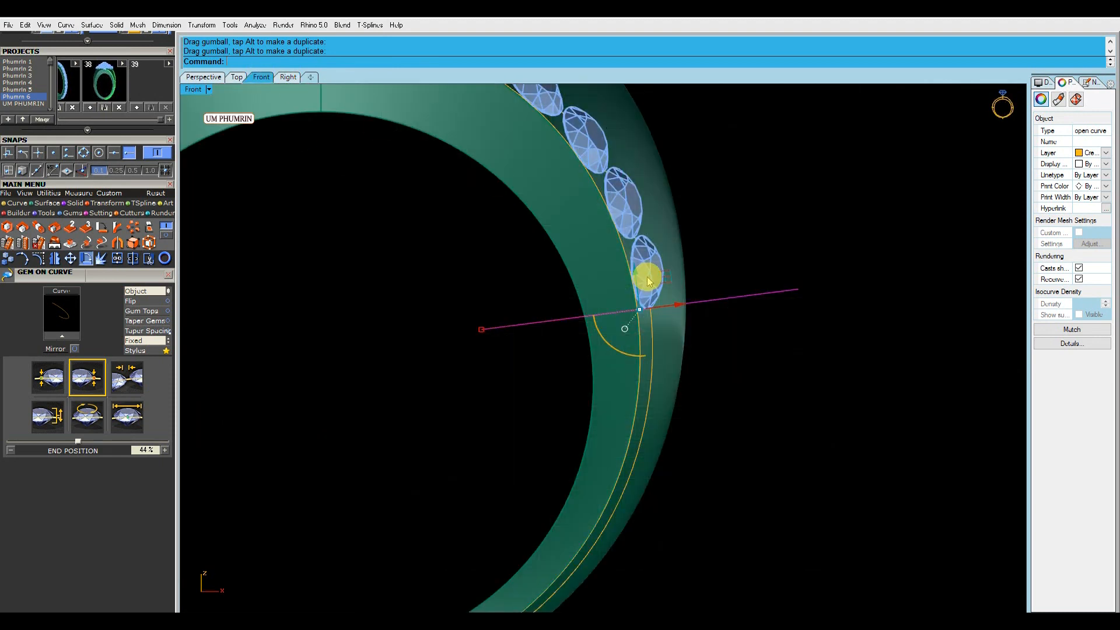
pyautogui.scroll(2, 617, 334)
pyautogui.moveTo(614, 337); pyautogui.dragTo(614, 333)
# Trim away the part of the copied outer shank surface above the line and delete the line.
pyautogui.click(687, 277)
pyautogui.click(687, 278)
pyautogui.press('Delete')
pyautogui.click(787, 315)
pyautogui.press('Delete')
# Duplicate the trimmed surface's cut edge across the shank as a curve in the Perspective view.
pyautogui.click(203, 77)
pyautogui.scroll(6, 628, 267)
pyautogui.moveTo(628, 267); pyautogui.dragTo(740, 352, button='right')
pyautogui.scroll(-4, 739, 352)
pyautogui.keyDown('shift'); pyautogui.moveTo(680, 330); pyautogui.dragTo(684, 342, button='right'); pyautogui.keyUp('shift')
pyautogui.click(691, 340)
pyautogui.click(856, 349)
pyautogui.write('d')
pyautogui.press('Return')
pyautogui.click(707, 343)
# Delete the trimmed surface copy and select the curve running across the shank below the side gems.
pyautogui.click(718, 365)
pyautogui.press('Delete')
pyautogui.click(696, 338)
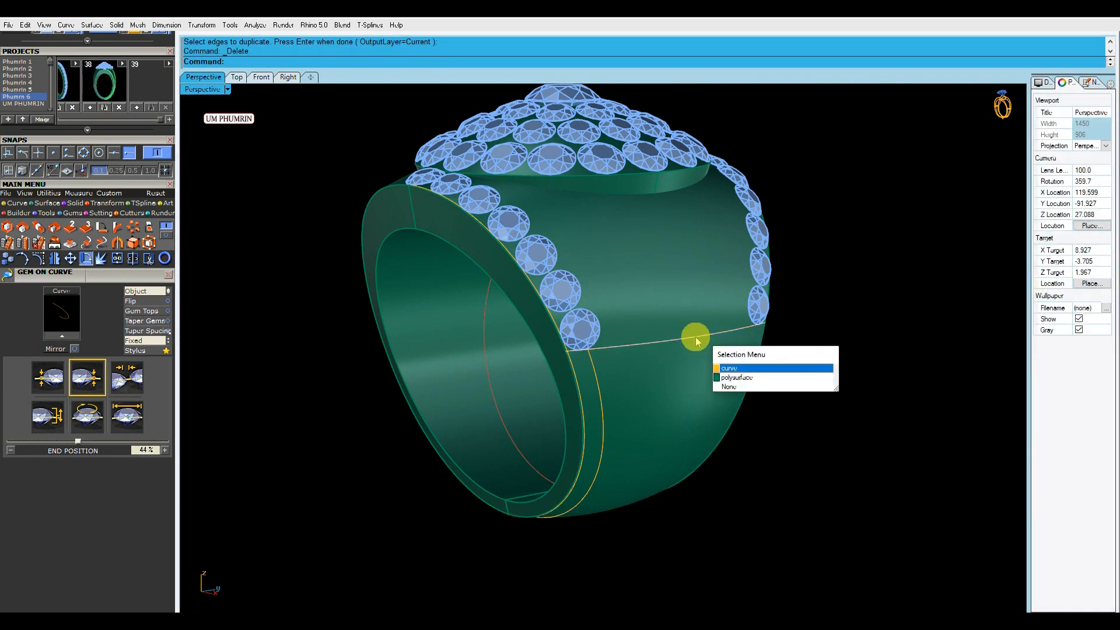
pyautogui.click(722, 368)
pyautogui.scroll(-2, 717, 351)
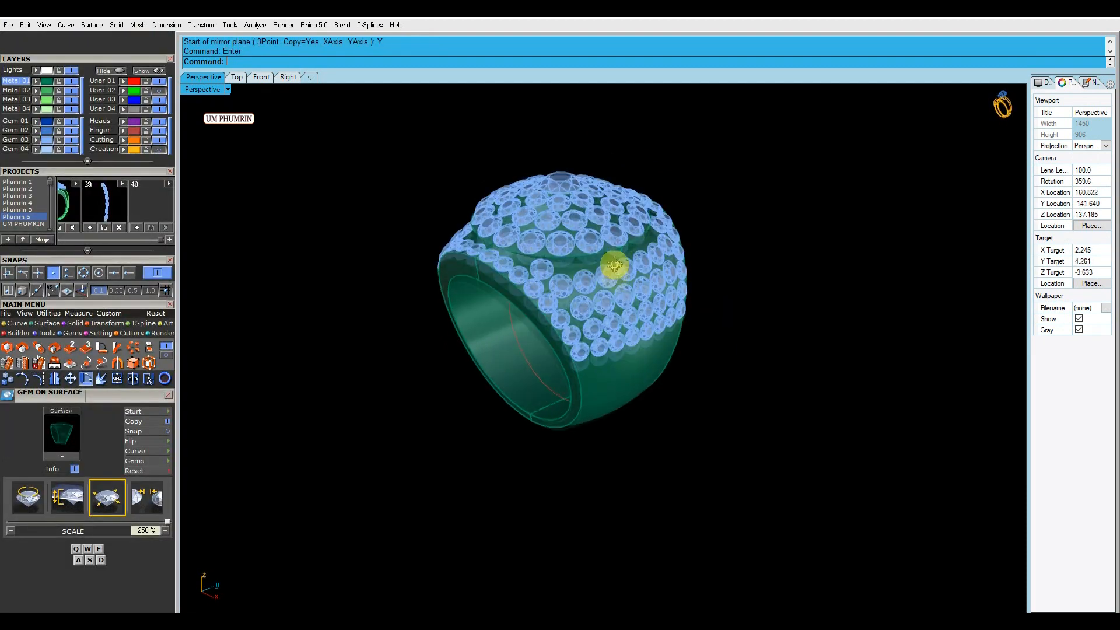
# Check the mirrored gem rows from the side and save the ring file.
pyautogui.moveTo(736, 251); pyautogui.dragTo(530, 282, button='right')
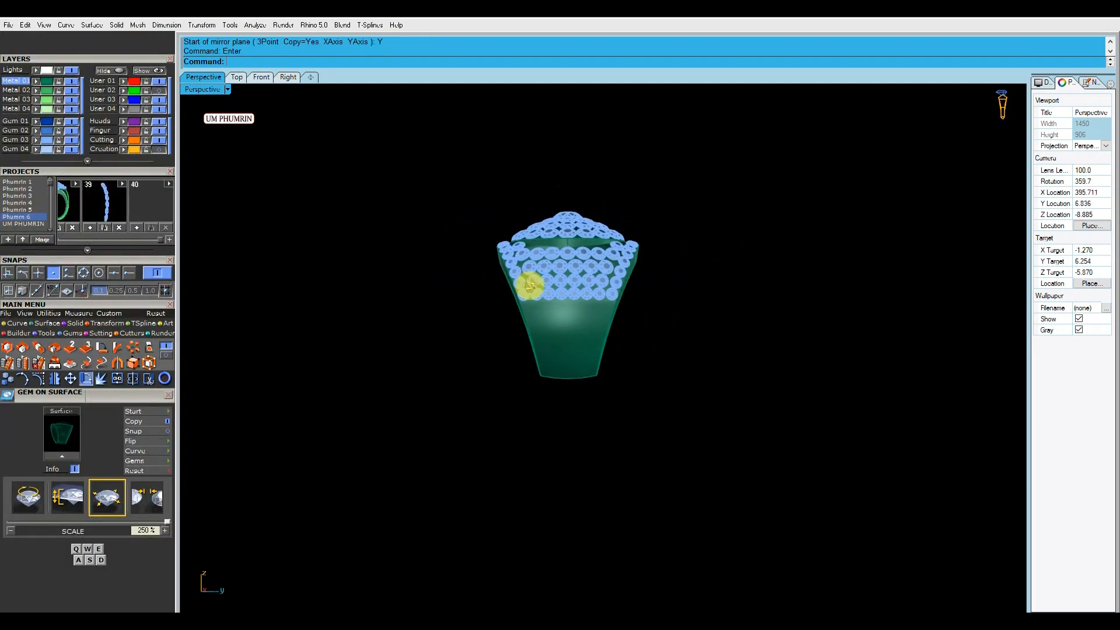
pyautogui.moveTo(618, 282); pyautogui.dragTo(717, 236, button='right')
pyautogui.hotkey('ctrl', 's')
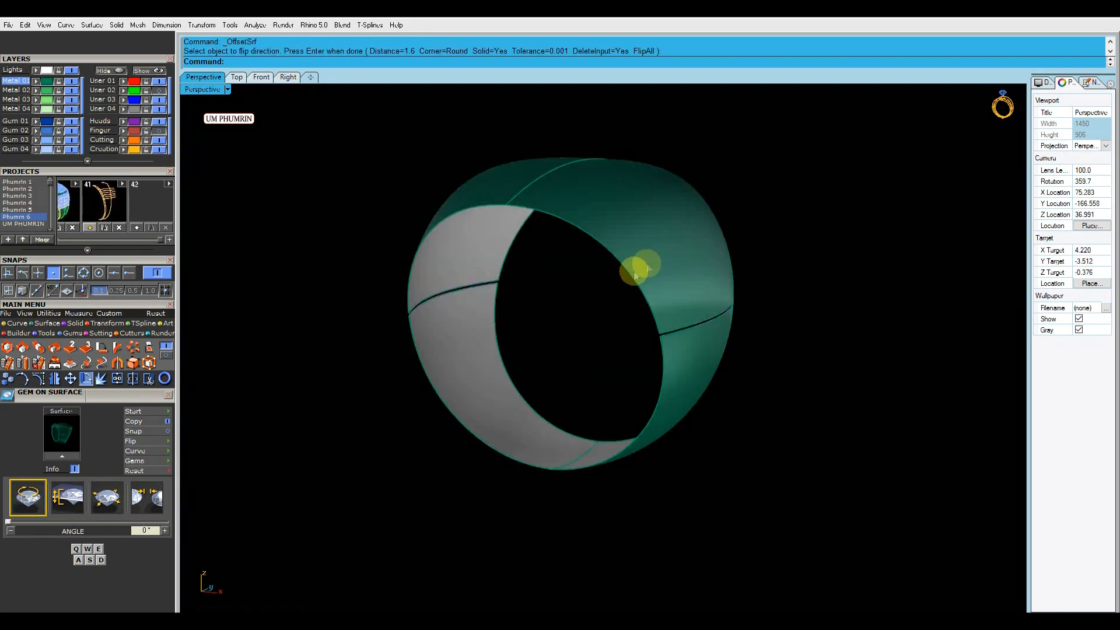
# Offset the upper shank surface inward with OffsetSrf, using FlipAll to reverse the offset direction.
pyautogui.click(637, 268)
pyautogui.write('O')
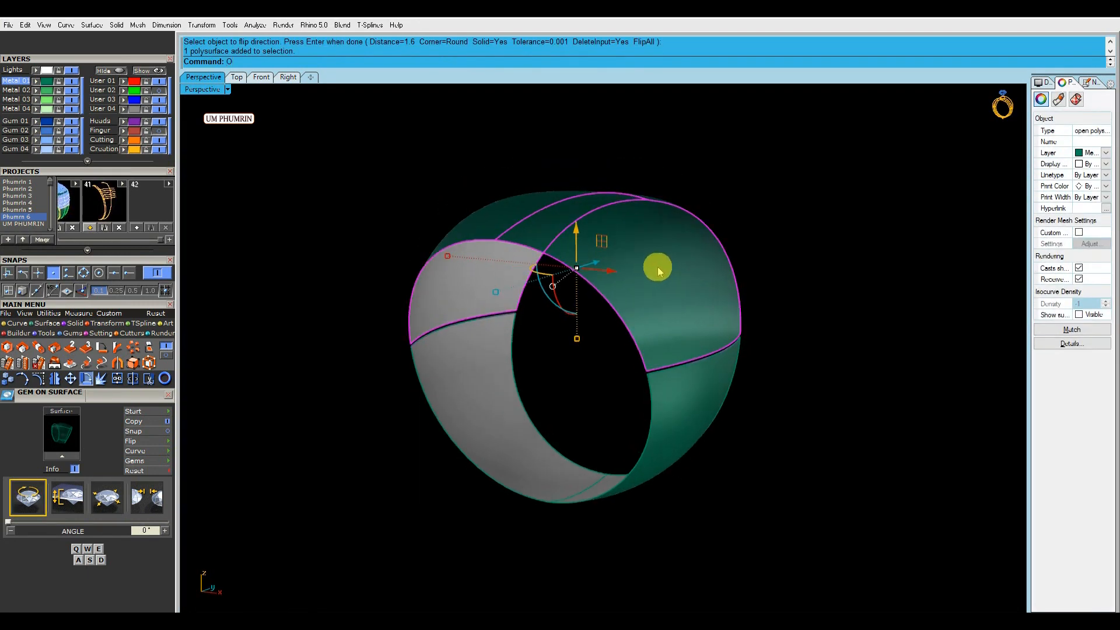
pyautogui.write('F')
pyautogui.press('Return')
pyautogui.write('f')
pyautogui.press('Return')
pyautogui.moveTo(657, 264); pyautogui.dragTo(647, 277, button='right')
pyautogui.scroll(4, 660, 217)
pyautogui.scroll(-2, 662, 249)
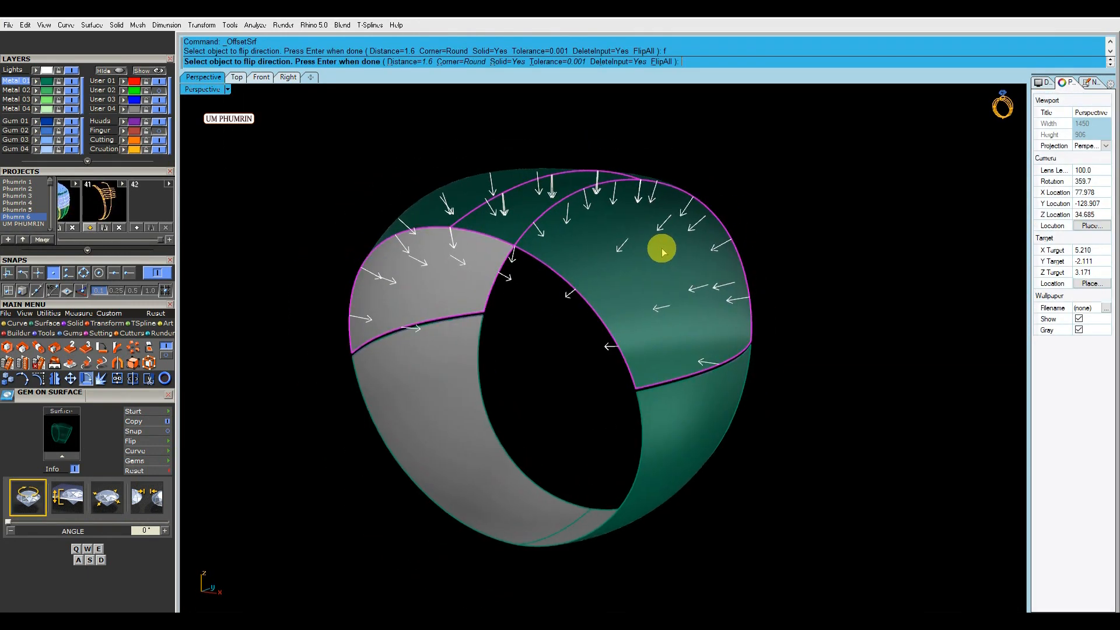
pyautogui.scroll(-2, 662, 268)
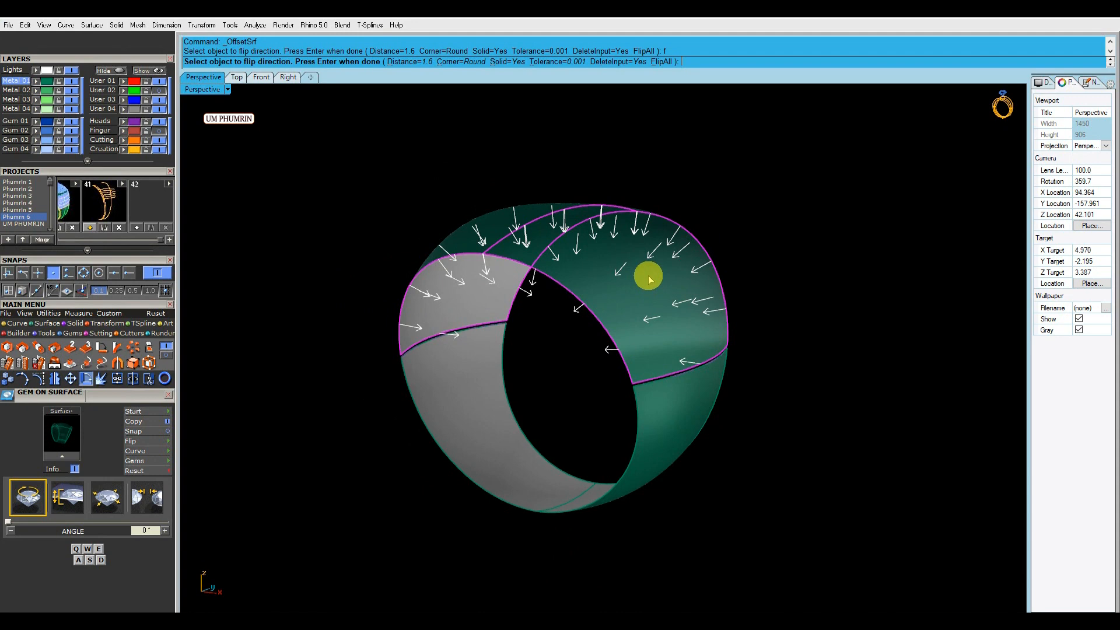
pyautogui.scroll(2, 642, 296)
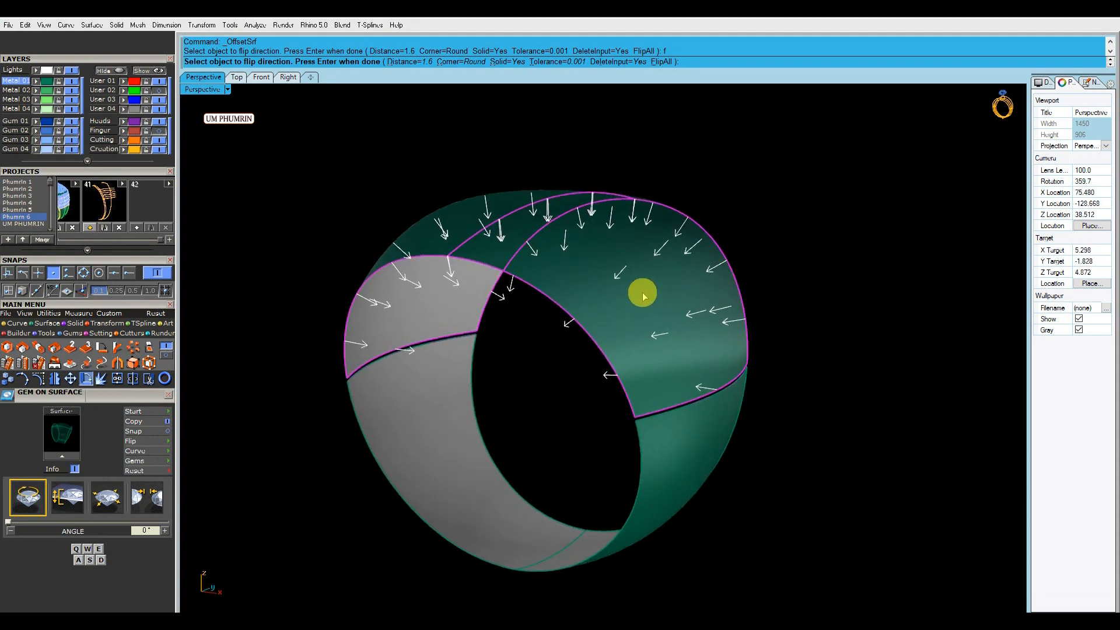
pyautogui.moveTo(642, 296); pyautogui.dragTo(680, 272, button='right')
pyautogui.rightClick(647, 278)
# Delete the leftover original upper surface, keeping the inward offset one.
pyautogui.scroll(4, 624, 271)
pyautogui.scroll(-3, 660, 331)
pyautogui.press('Delete')
pyautogui.click(661, 317)
pyautogui.press('Escape')
pyautogui.moveTo(685, 341); pyautogui.dragTo(717, 364, button='right')
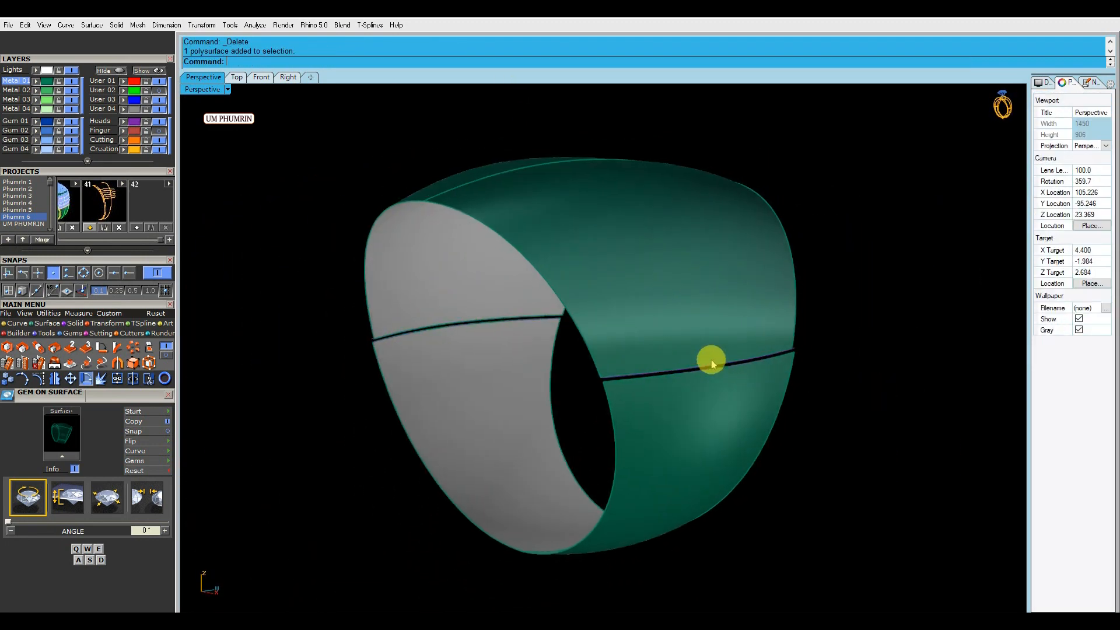
# Delete the leftover curves along the gap between the upper and lower shank surfaces.
pyautogui.scroll(4, 698, 363)
pyautogui.click(705, 366)
pyautogui.scroll(-5, 450, 333)
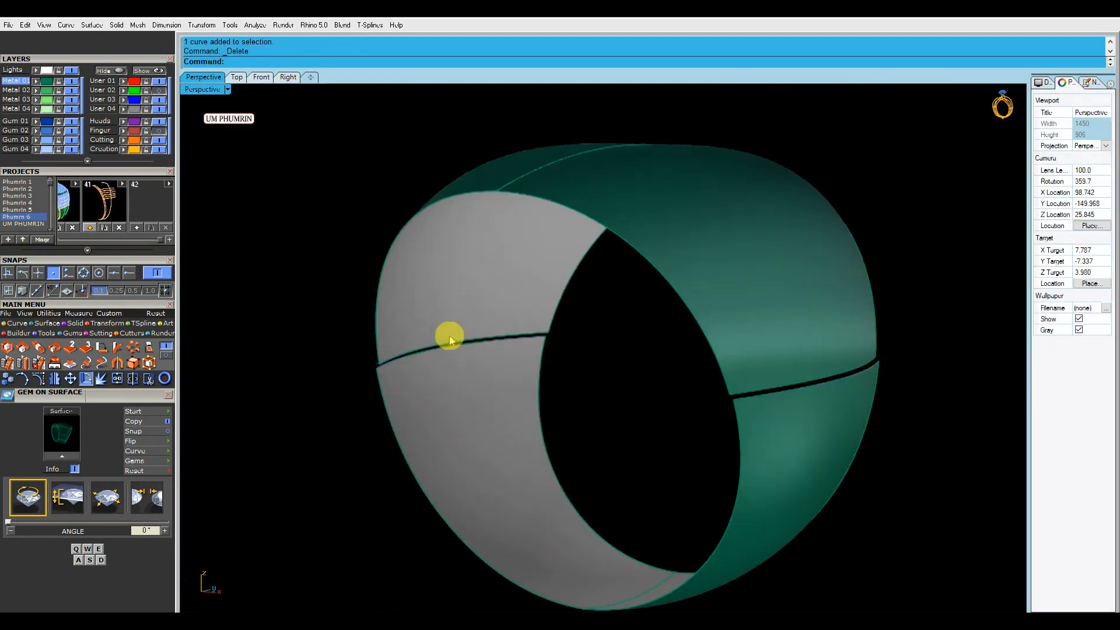
pyautogui.scroll(6, 465, 344)
pyautogui.scroll(3, 317, 385)
pyautogui.press('Delete')
# Duplicate the facing edges of the upper and lower shank surfaces along the gaps.
pyautogui.scroll(-5, 582, 353)
pyautogui.rightClick(814, 357)
pyautogui.scroll(-5, 813, 369)
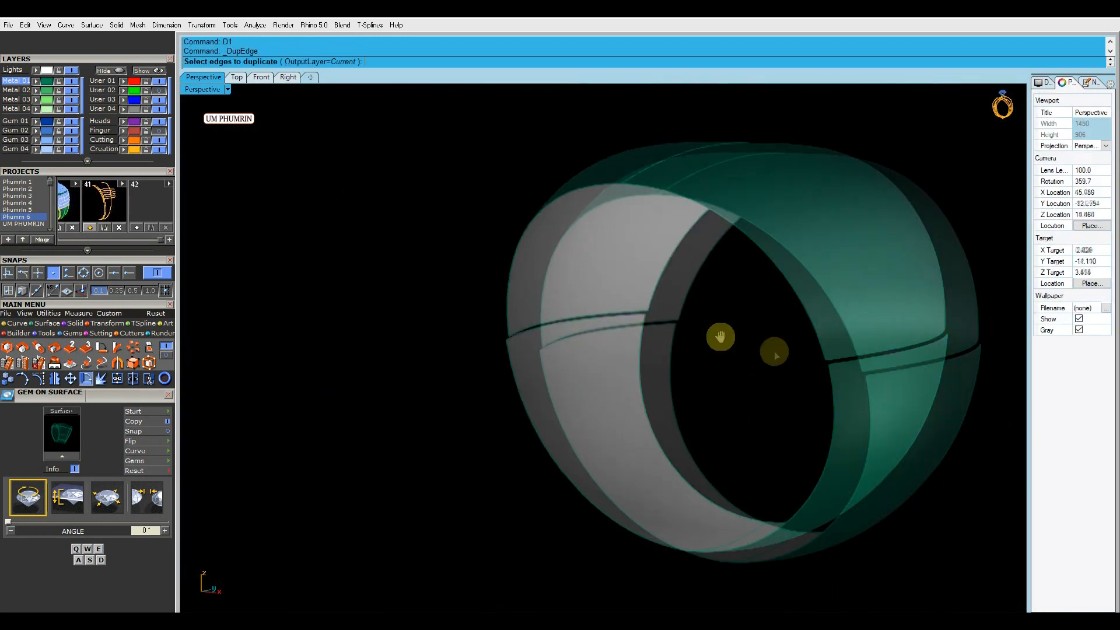
pyautogui.scroll(4, 813, 368)
pyautogui.moveTo(814, 369); pyautogui.dragTo(737, 326, button='right')
pyautogui.click(736, 325)
pyautogui.scroll(-4, 687, 314)
pyautogui.scroll(5, 367, 283)
pyautogui.click(368, 282)
pyautogui.rightClick(369, 282)
# Loft between the duplicated edge curves to close the gaps and delete the curves.
pyautogui.scroll(-5, 763, 287)
pyautogui.click(601, 274)
pyautogui.moveTo(801, 264); pyautogui.dragTo(775, 327)
pyautogui.write('Lo')
pyautogui.press('Return')
pyautogui.scroll(-3, 567, 323)
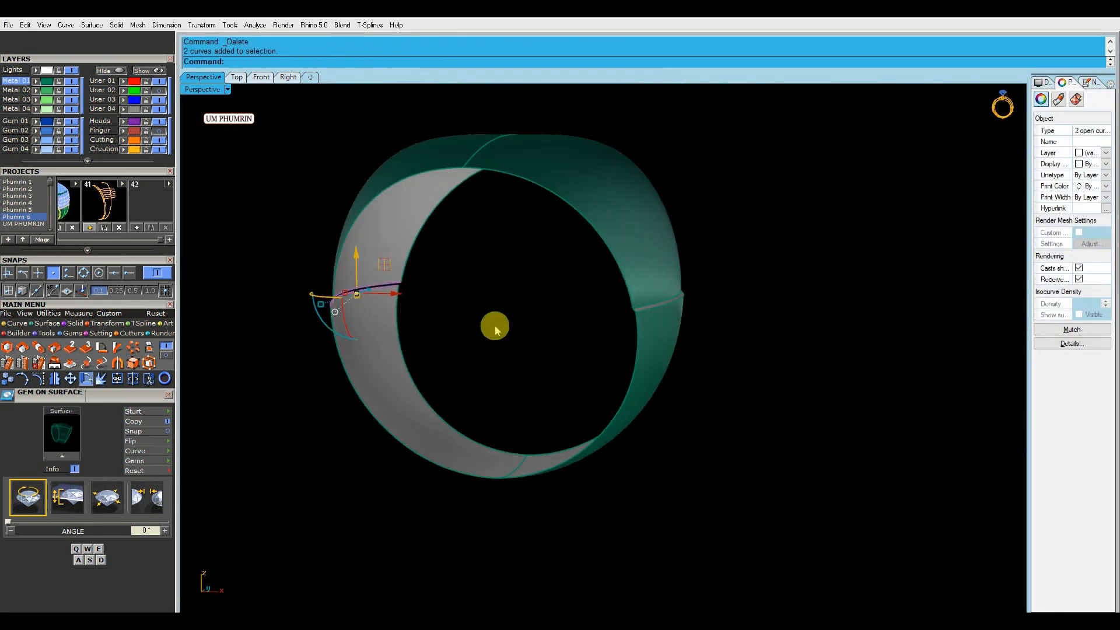
pyautogui.press('Return')
pyautogui.press('Delete')
# Join the upper, lower and lofted surfaces into one polysurface and hide its isocurves.
pyautogui.moveTo(741, 403); pyautogui.dragTo(265, 167)
pyautogui.moveTo(694, 254); pyautogui.dragTo(561, 255, button='right')
pyautogui.hotkey('ctrl', 'j')
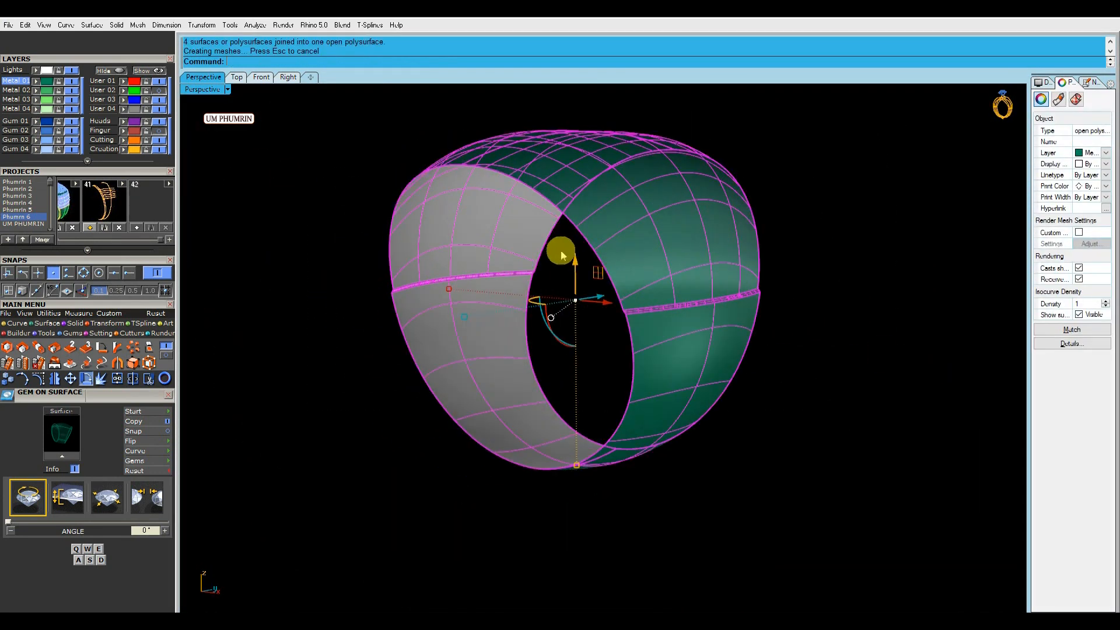
pyautogui.click(1079, 315)
pyautogui.moveTo(667, 295); pyautogui.dragTo(608, 388, button='right')
pyautogui.press('Delete')
# Show the hidden ring and gems and examine the recessed surface's edge along the shank's side.
pyautogui.click(150, 71)
pyautogui.scroll(3, 607, 292)
pyautogui.scroll(10, 570, 345)
pyautogui.moveTo(570, 345); pyautogui.dragTo(599, 352, button='right')
pyautogui.scroll(-3, 520, 330)
pyautogui.scroll(-5, 599, 353)
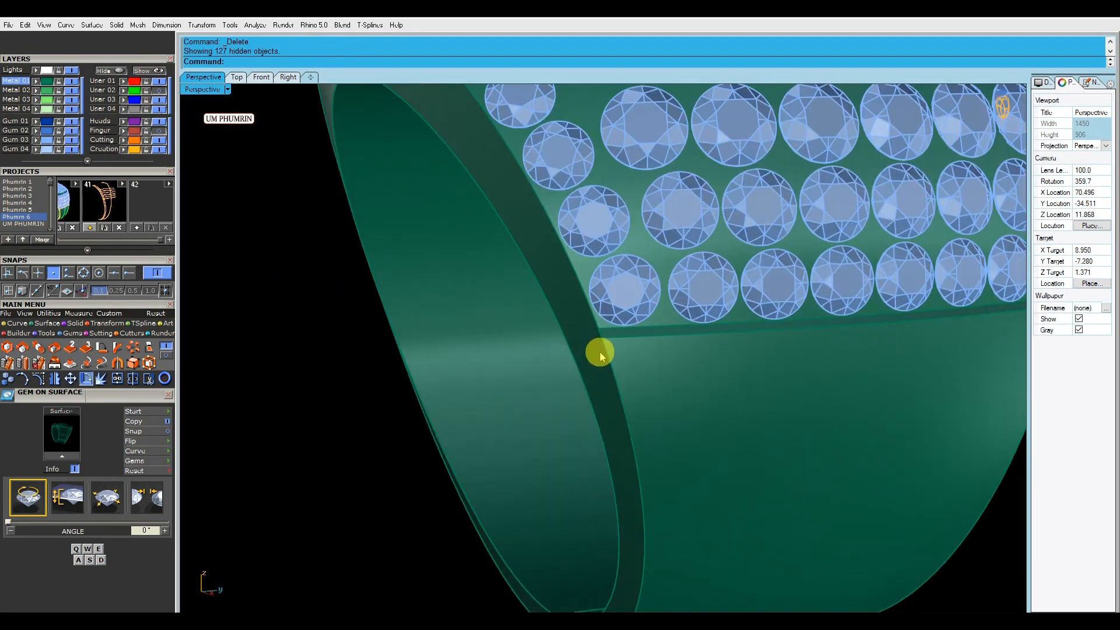
# Undo the unhiding and the joining of the shank surfaces.
pyautogui.hotkey('ctrl', 'z')
pyautogui.hotkey('ctrl', 'z')
pyautogui.hotkey('ctrl', 'z')
pyautogui.hotkey('ctrl', 'z')
pyautogui.scroll(-8, 587, 347)
# Delete the lofted strips between the upper and lower shank surfaces.
pyautogui.click(657, 275)
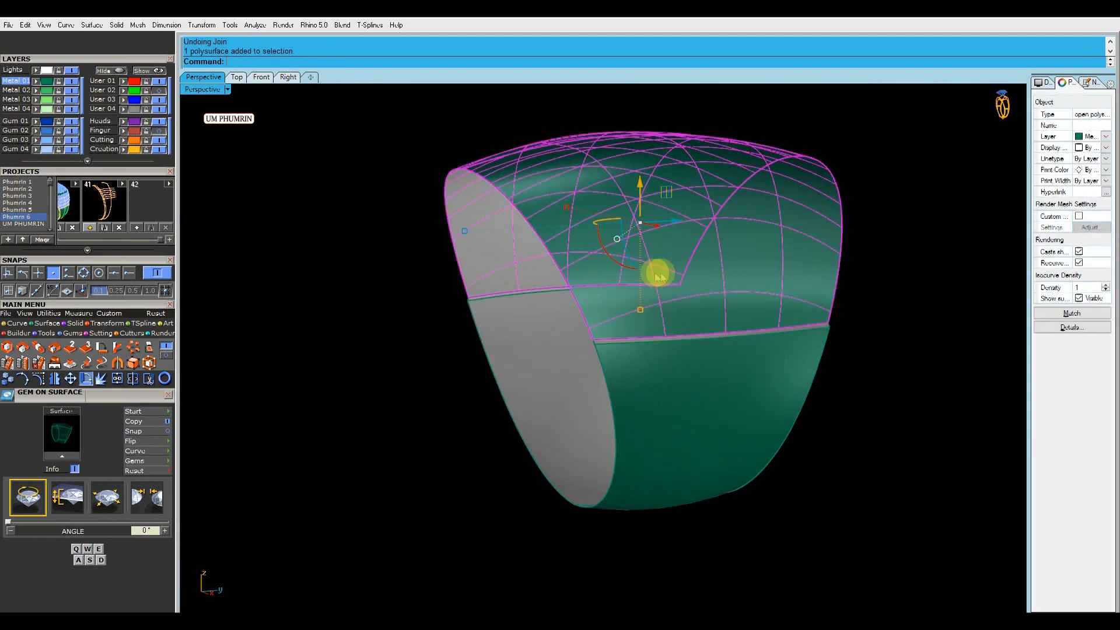
pyautogui.moveTo(658, 274); pyautogui.dragTo(718, 331, button='right')
pyautogui.press('Delete')
pyautogui.press('Delete')
pyautogui.click(286, 328)
pyautogui.press('Delete')
# Separate the upper shank polysurface into individual surfaces with ExtractSrf.
pyautogui.moveTo(399, 364); pyautogui.dragTo(571, 393, button='right')
pyautogui.write('ExtractSrf')
pyautogui.click(718, 272)
pyautogui.click(460, 281)
pyautogui.rightClick(298, 281)
# Extend the side edges of the upper shank surfaces outward with an extension factor of 0.5.
pyautogui.click(688, 291)
pyautogui.click(47, 325)
pyautogui.click(582, 314)
pyautogui.click(684, 318)
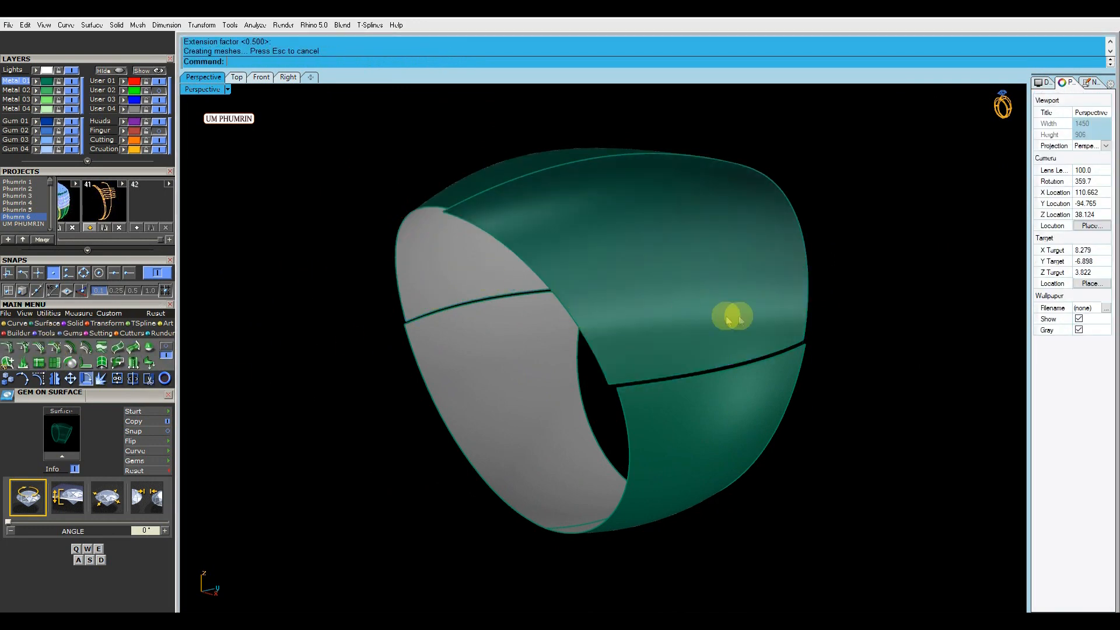
pyautogui.click(501, 298)
pyautogui.rightClick(501, 298)
pyautogui.moveTo(501, 298); pyautogui.dragTo(569, 295, button='right')
pyautogui.moveTo(439, 284); pyautogui.dragTo(285, 265, button='right')
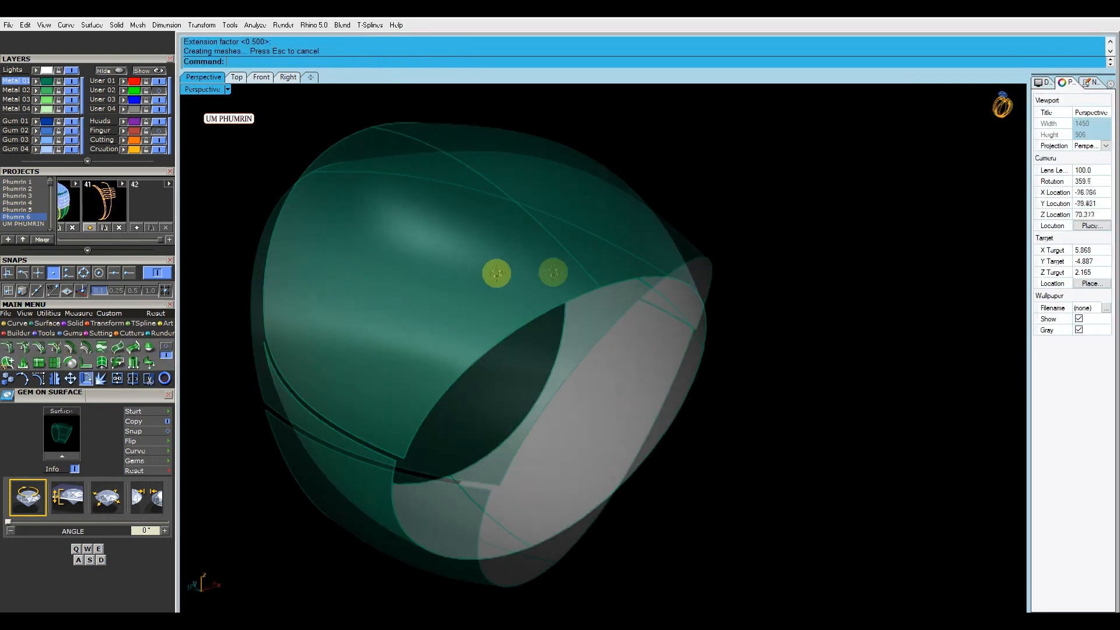
# Join the two extended upper shank surfaces into one polysurface.
pyautogui.click(453, 180)
pyautogui.moveTo(452, 180); pyautogui.dragTo(531, 204, button='right')
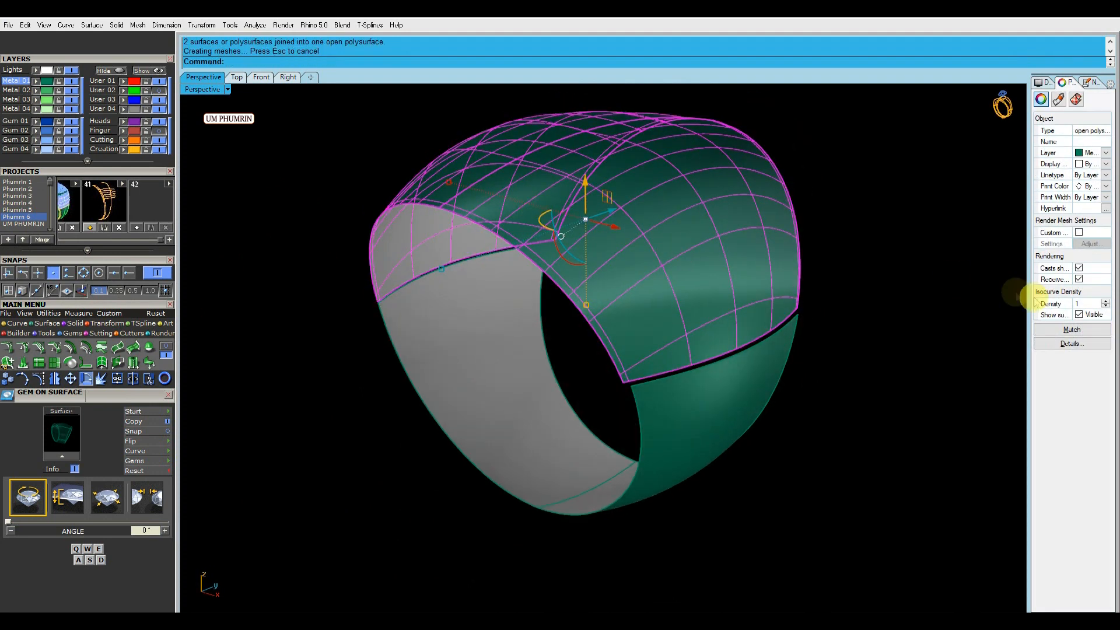
pyautogui.press('Escape')
# Duplicate the facing gap edges on one side of the shank, loft between them and delete the curves.
pyautogui.moveTo(732, 247); pyautogui.dragTo(760, 295, button='right')
pyautogui.write('D1')
pyautogui.press('Return')
pyautogui.scroll(5, 642, 328)
pyautogui.click(648, 337)
pyautogui.press('Return')
pyautogui.scroll(-5, 645, 350)
pyautogui.press('Delete')
# Close the gap on the opposite side of the shank with a loft between its duplicated edges and delete the curves.
pyautogui.moveTo(645, 362); pyautogui.dragTo(582, 320, button='right')
pyautogui.write('D1')
pyautogui.press('Return')
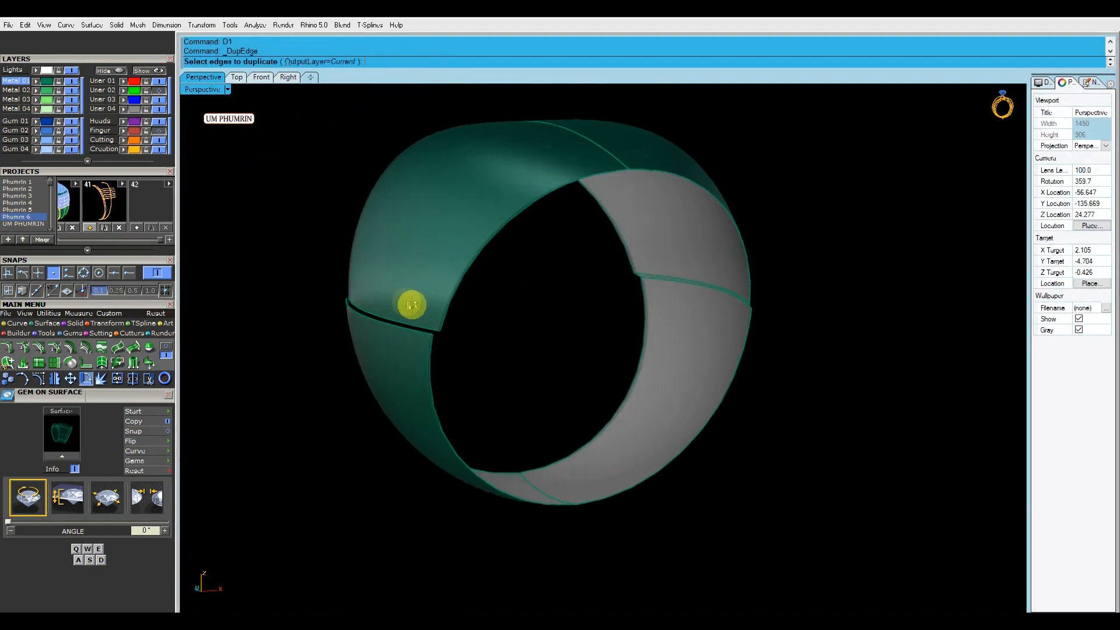
pyautogui.scroll(2, 405, 304)
pyautogui.click(412, 338)
pyautogui.click(413, 333)
pyautogui.press('Return')
pyautogui.write('Loft')
pyautogui.press('Delete')
pyautogui.scroll(-4, 487, 337)
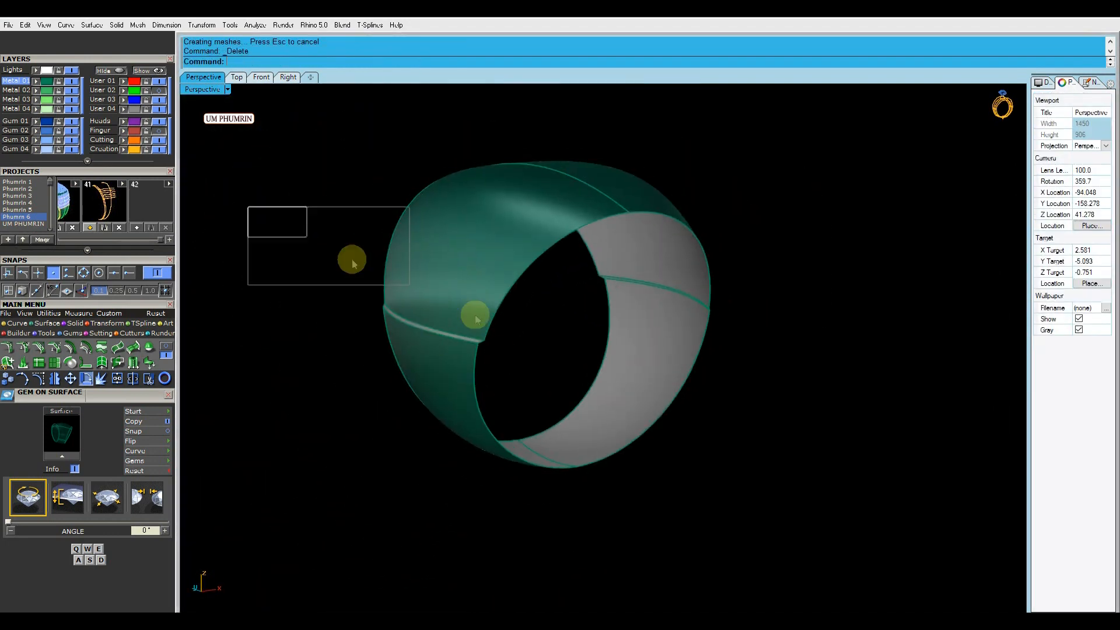
# Join all the visible shank surfaces into one polysurface and hide its isocurves.
pyautogui.hotkey('ctrl', 'a')
pyautogui.hotkey('ctrl', 'j')
pyautogui.click(1079, 315)
# Flip the surface direction of the joined shank polysurface.
pyautogui.moveTo(781, 287); pyautogui.dragTo(708, 310, button='right')
pyautogui.write('Flip')
pyautogui.press('Return')
pyautogui.click(809, 306)
pyautogui.scroll(-2, 810, 306)
pyautogui.moveTo(810, 306); pyautogui.dragTo(635, 280, button='right')
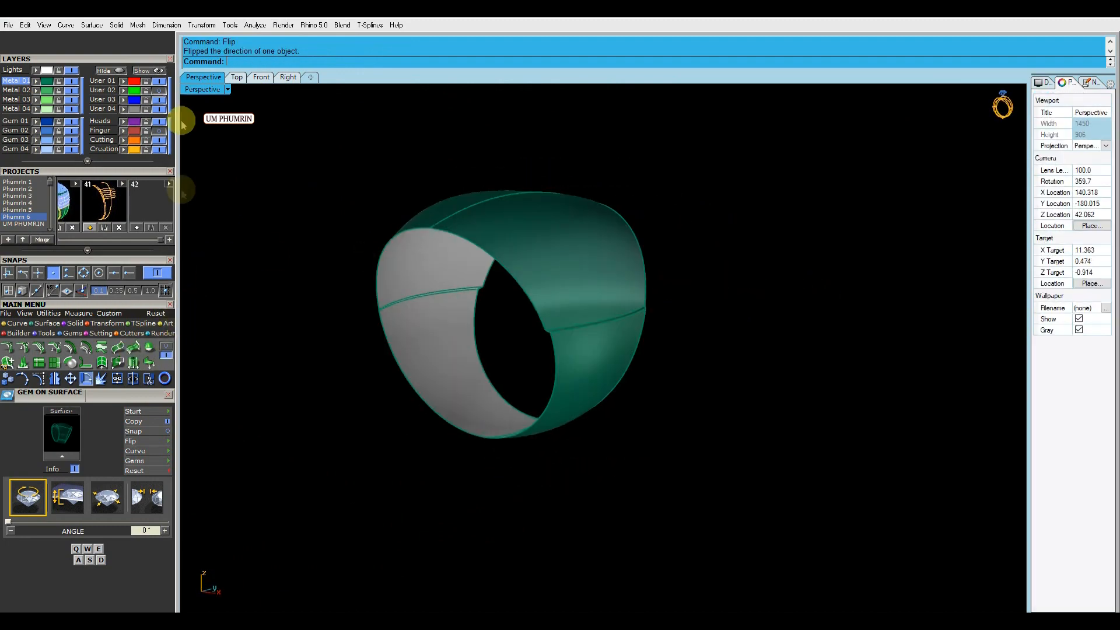
# Show the hidden ring and gems, and extract copies of both side faces of the shank with Copy set to Yes.
pyautogui.hotkey('ctrl', 'alt', 'h')
pyautogui.scroll(5, 516, 272)
pyautogui.scroll(-4, 525, 287)
pyautogui.moveTo(863, 400); pyautogui.dragTo(515, 312, button='right')
pyautogui.write('ee')
pyautogui.press('Return')
pyautogui.scroll(4, 507, 286)
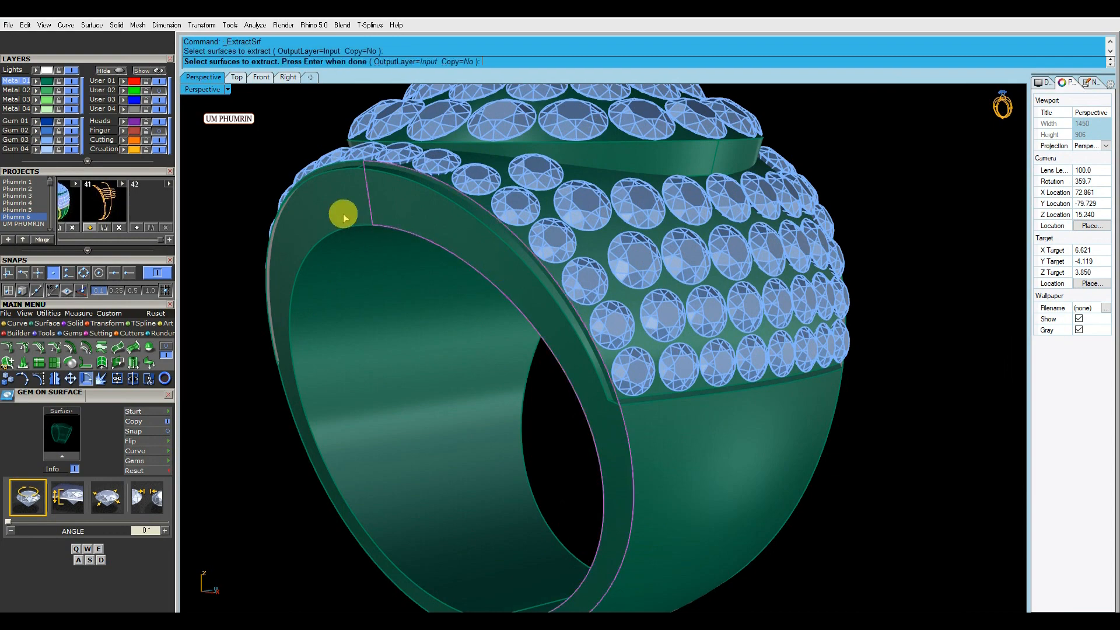
pyautogui.click(367, 62)
pyautogui.click(386, 198)
pyautogui.moveTo(805, 236); pyautogui.dragTo(523, 186, button='right')
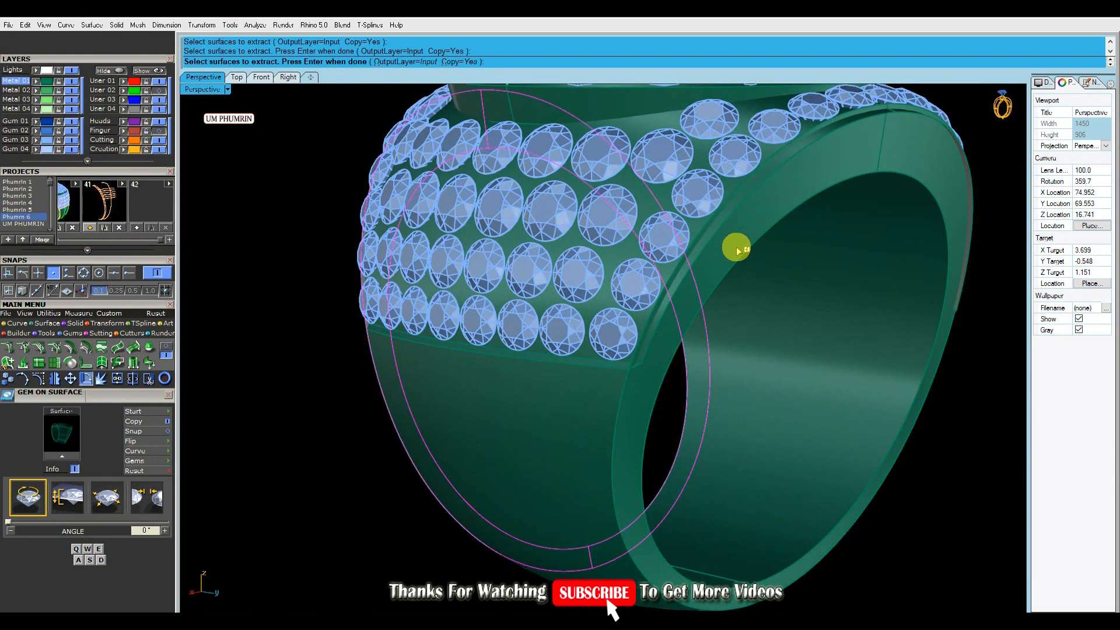
pyautogui.scroll(-4, 758, 187)
pyautogui.moveTo(718, 198); pyautogui.dragTo(831, 212, button='right')
pyautogui.press('Return')
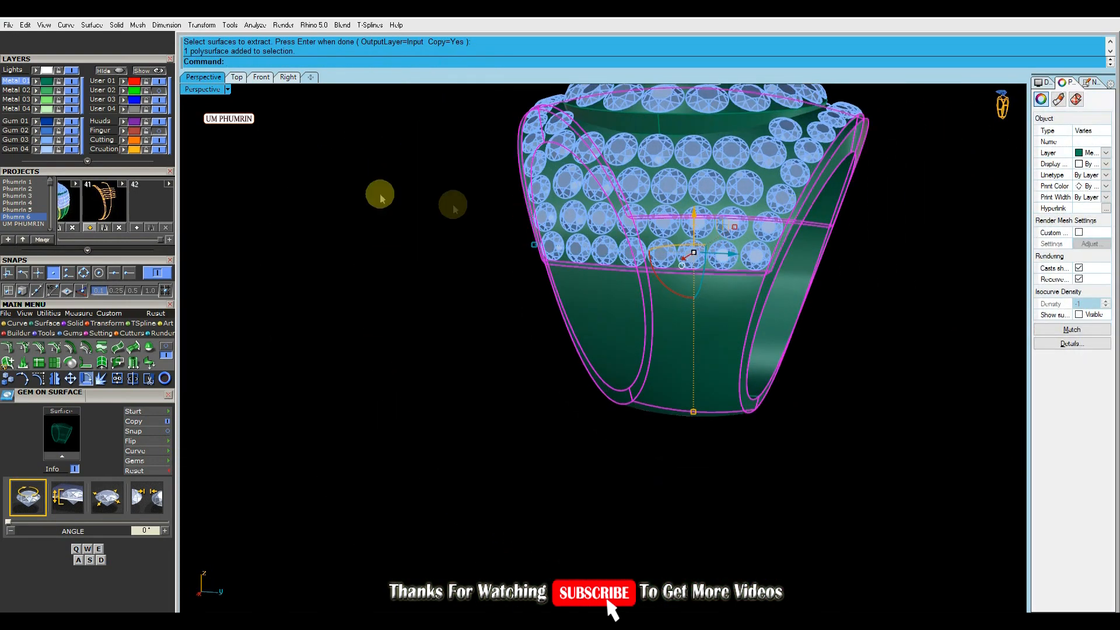
# Isolate the shank polysurface with the copied side faces, join the faces of each side and flip their direction.
pyautogui.rightClick(111, 71)
pyautogui.moveTo(350, 180); pyautogui.dragTo(540, 242, button='right')
pyautogui.click(515, 235)
pyautogui.moveTo(752, 243); pyautogui.dragTo(543, 233, button='right')
pyautogui.keyDown('shift'); pyautogui.click(694, 230); pyautogui.keyUp('shift')
pyautogui.moveTo(560, 245); pyautogui.dragTo(740, 262, button='right')
pyautogui.hotkey('ctrl', 'j')
pyautogui.write('Flip')
pyautogui.press('Return')
# Split the shank polysurface with the two side faces and delete the parts overhanging them.
pyautogui.moveTo(578, 280); pyautogui.dragTo(813, 294, button='right')
pyautogui.click(813, 294)
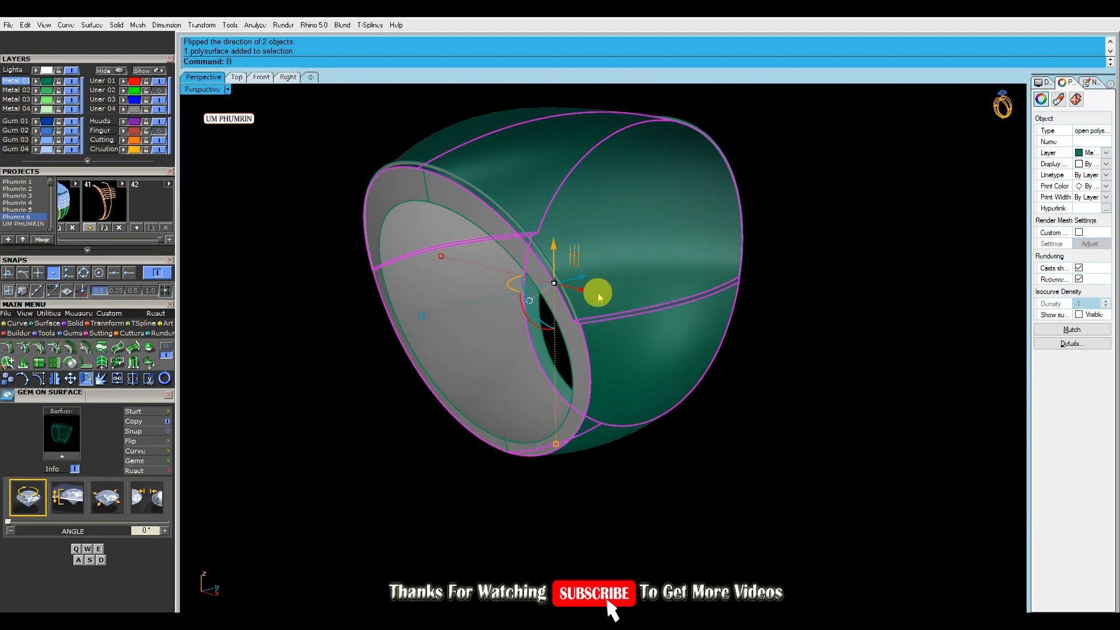
pyautogui.hotkey('ctrl', 'shift', 's')
pyautogui.scroll(2, 569, 282)
pyautogui.click(755, 282)
pyautogui.click(698, 214)
pyautogui.moveTo(813, 295); pyautogui.dragTo(791, 252, button='right')
pyautogui.press('Return')
pyautogui.scroll(-6, 791, 252)
pyautogui.moveTo(691, 291); pyautogui.dragTo(668, 283, button='right')
pyautogui.hotkey('ctrl', 'a')
pyautogui.scroll(6, 637, 267)
pyautogui.click(895, 321)
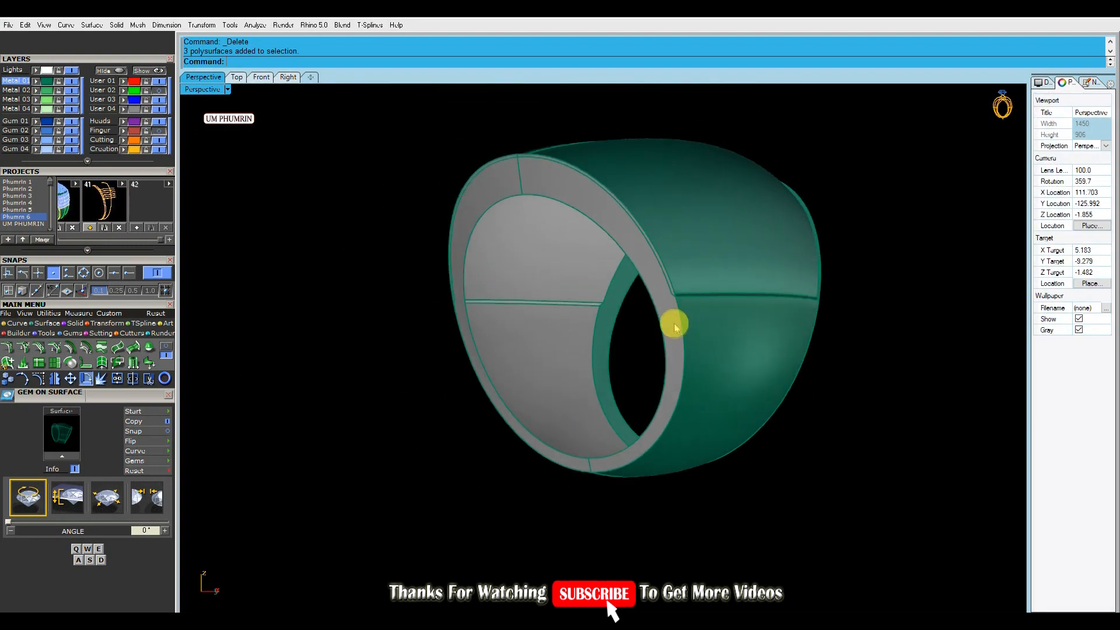
# Split both side faces with the shank polysurface and delete the excess pieces along their outer edges.
pyautogui.scroll(2, 676, 304)
pyautogui.click(687, 288)
pyautogui.hotkey('ctrl', 'shift', 's')
pyautogui.click(750, 303)
pyautogui.rightClick(750, 303)
pyautogui.scroll(2, 670, 278)
pyautogui.click(671, 275)
pyautogui.scroll(-7, 681, 275)
pyautogui.press('Delete')
pyautogui.moveTo(685, 307); pyautogui.dragTo(789, 251, button='right')
pyautogui.click(789, 251)
pyautogui.press('Delete')
# Join the shank polysurface with both side faces and flip the direction of the joined surface.
pyautogui.scroll(-9, 787, 250)
pyautogui.moveTo(752, 340); pyautogui.dragTo(862, 360, button='right')
pyautogui.moveTo(862, 360); pyautogui.dragTo(485, 147)
pyautogui.keyDown('shift'); pyautogui.moveTo(614, 181); pyautogui.dragTo(637, 233, button='right'); pyautogui.keyUp('shift')
pyautogui.hotkey('ctrl', 'j')
pyautogui.click(639, 299)
pyautogui.write('flip')
pyautogui.press('Return')
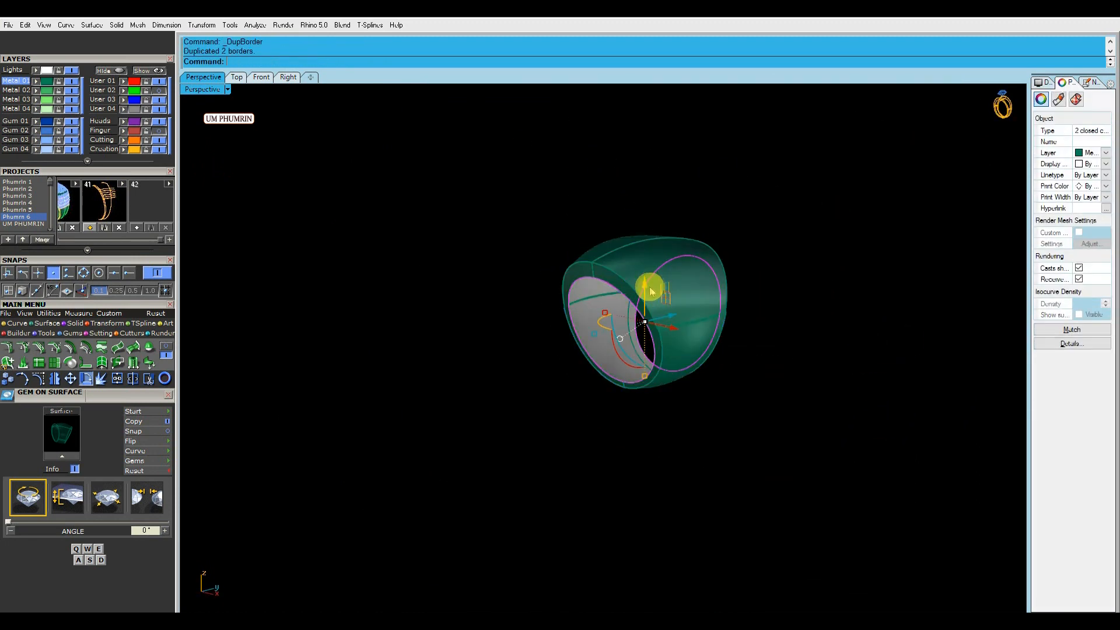
# Delete the two duplicated border curves from the joined shank.
pyautogui.scroll(5, 612, 257)
pyautogui.press('Delete')
pyautogui.scroll(-3, 622, 306)
pyautogui.scroll(3, 593, 325)
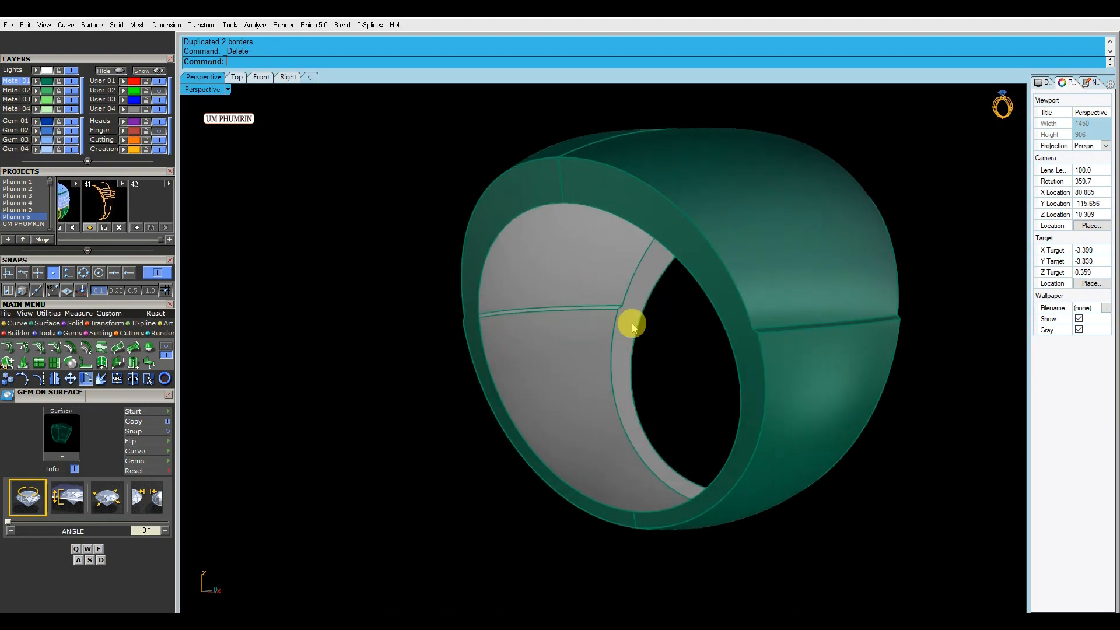
# Show all hidden objects and isolate the original inner ring body with its two side flanges.
pyautogui.click(153, 75)
pyautogui.scroll(5, 607, 295)
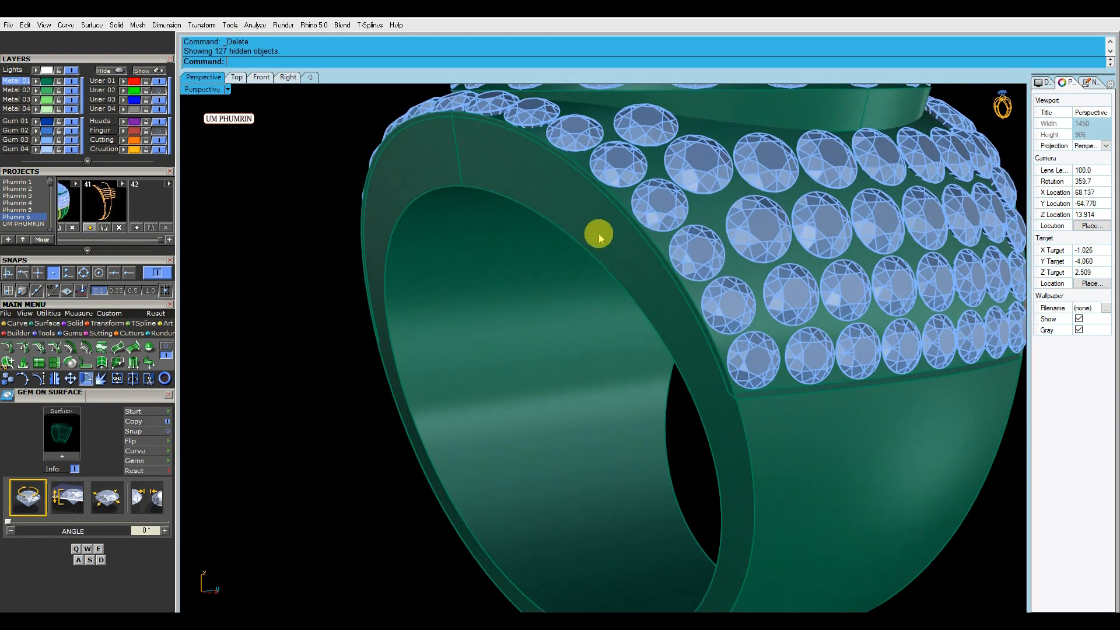
pyautogui.click(600, 233)
pyautogui.scroll(-3, 596, 245)
pyautogui.click(120, 70)
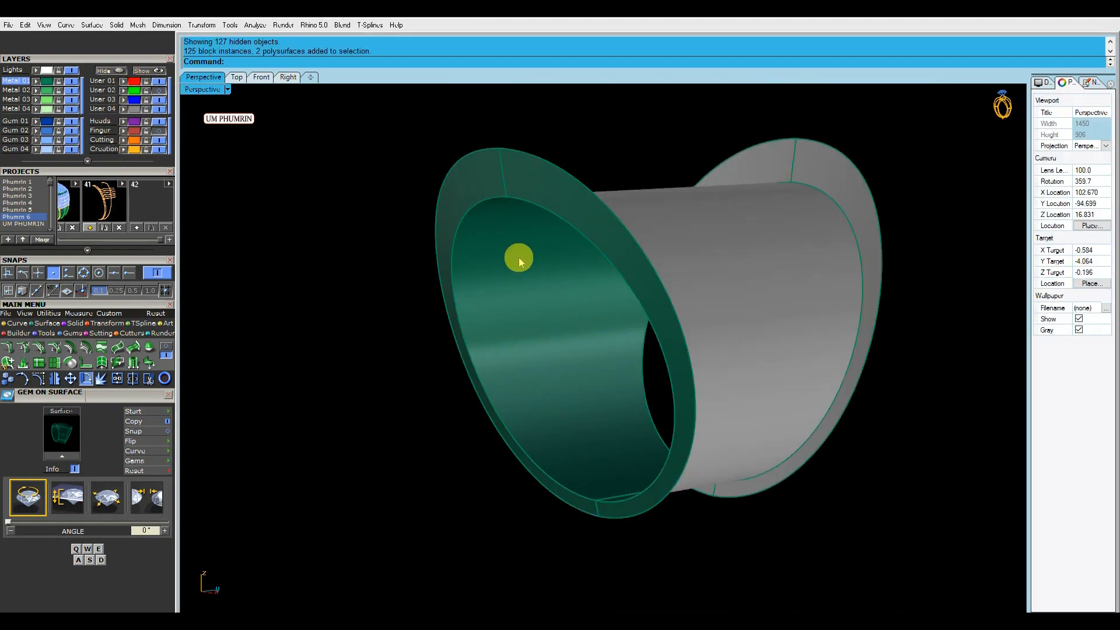
# Extract and delete both side faces of the original ring body with Copy set to No, and show the hidden objects.
pyautogui.moveTo(731, 202); pyautogui.dragTo(496, 204, button='right')
pyautogui.click(655, 188)
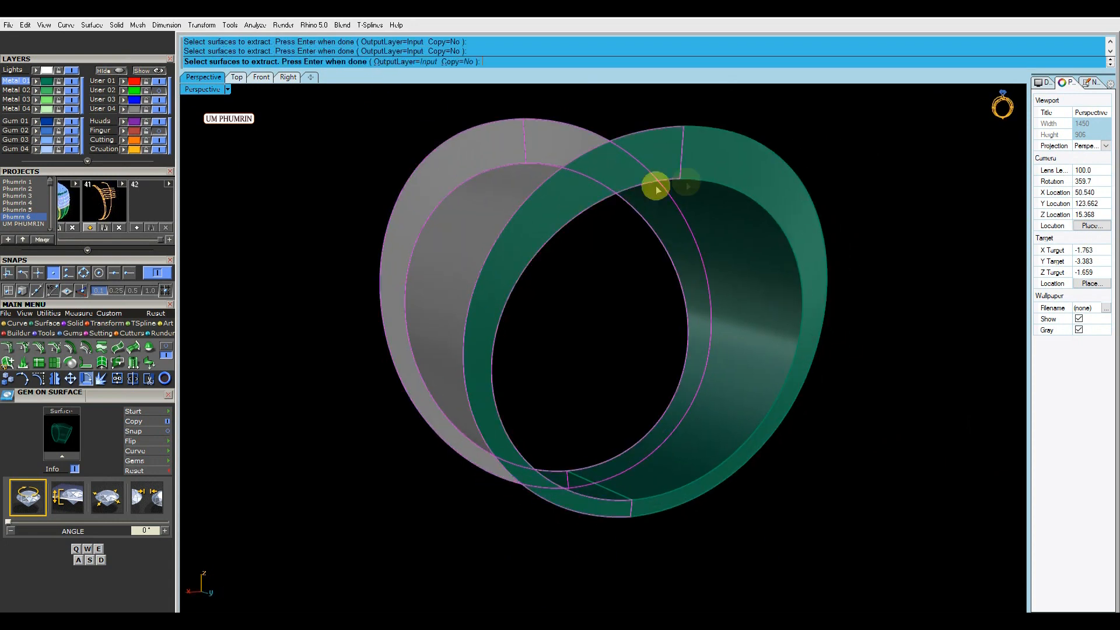
pyautogui.click(691, 189)
pyautogui.press('Return')
pyautogui.press('Delete')
pyautogui.scroll(-7, 702, 220)
pyautogui.moveTo(702, 220); pyautogui.dragTo(829, 245, button='right')
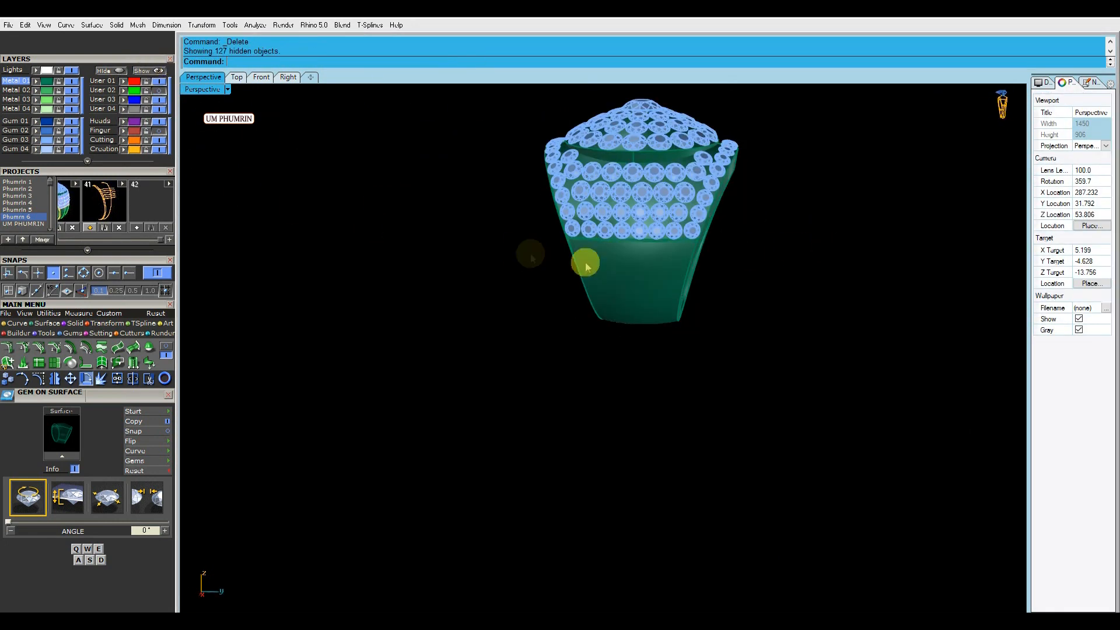
# Check the shank, side faces and inner ring body from several angles and in the Front view.
pyautogui.moveTo(585, 262); pyautogui.dragTo(633, 257, button='right')
pyautogui.scroll(5, 633, 257)
pyautogui.scroll(-4, 633, 257)
pyautogui.moveTo(597, 384); pyautogui.dragTo(440, 304)
pyautogui.keyDown('shift'); pyautogui.moveTo(493, 307); pyautogui.dragTo(518, 365, button='right'); pyautogui.keyUp('shift')
pyautogui.click(545, 341)
pyautogui.click(630, 360)
pyautogui.click(649, 353)
pyautogui.scroll(3, 648, 353)
pyautogui.click(793, 372)
pyautogui.moveTo(794, 372); pyautogui.dragTo(723, 256, button='right')
pyautogui.scroll(-3, 518, 401)
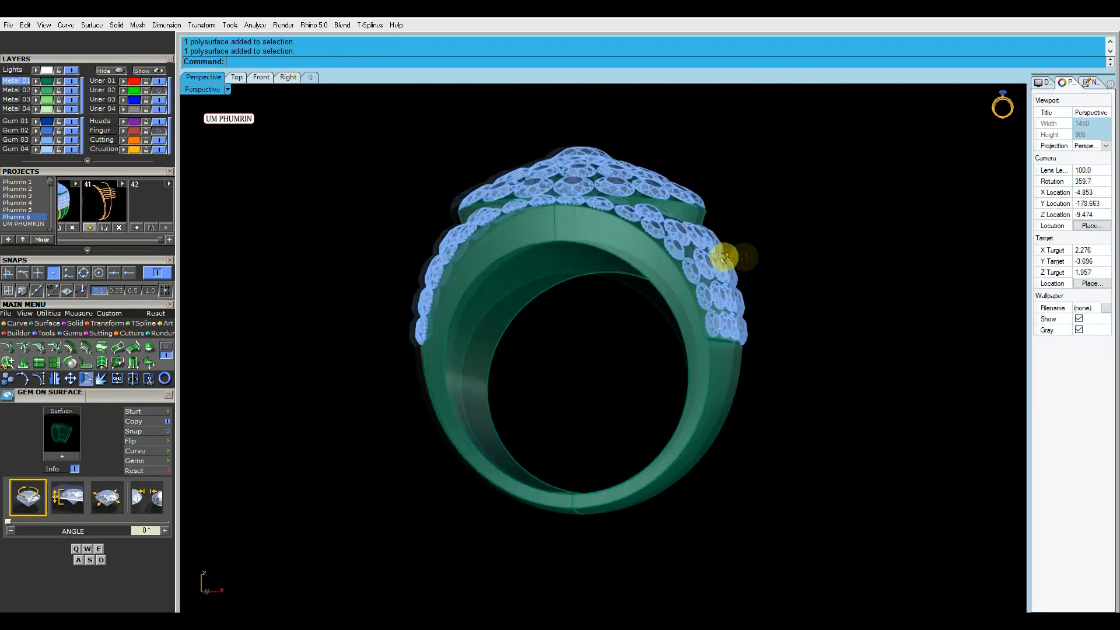
pyautogui.click(261, 77)
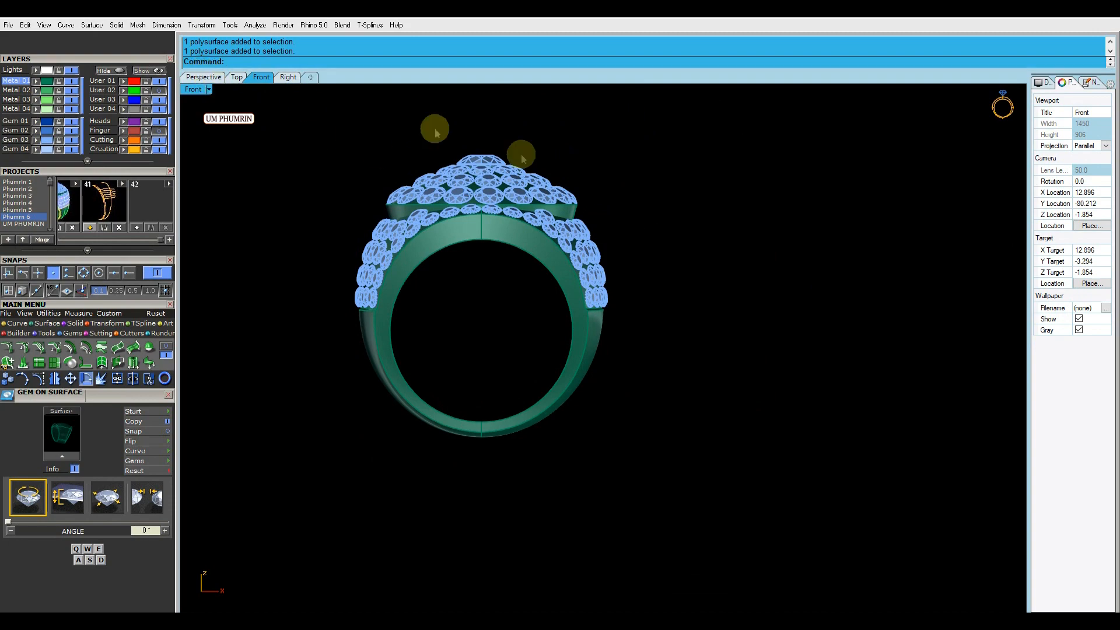
pyautogui.click(203, 77)
pyautogui.moveTo(686, 233); pyautogui.dragTo(675, 238, button='right')
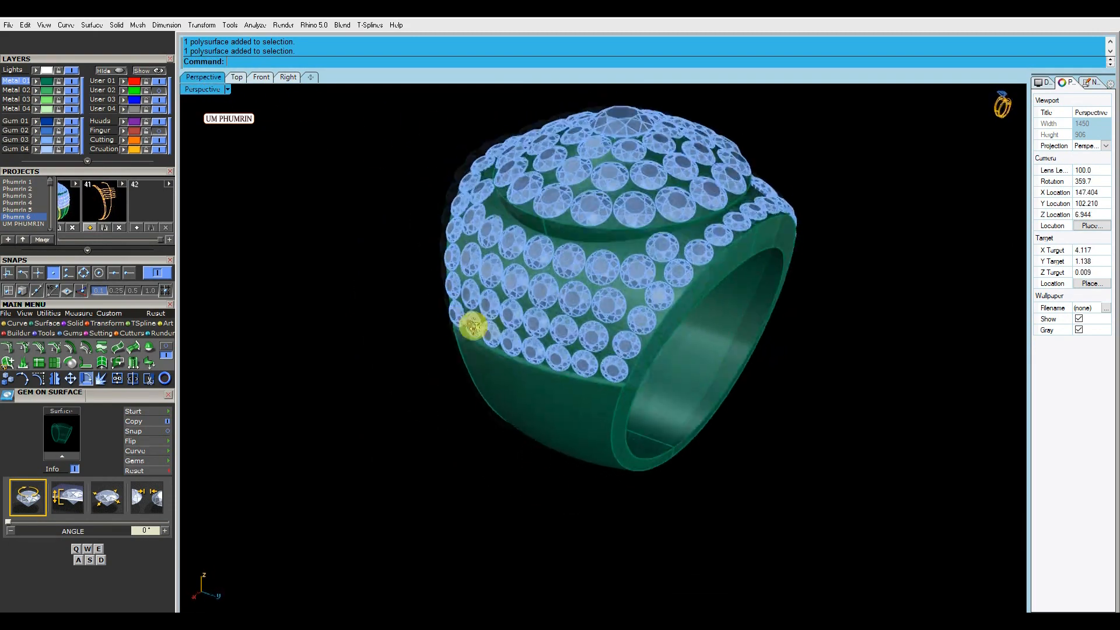
# Delete the shank gems on the negative-X half of the ring.
pyautogui.moveTo(473, 325); pyautogui.dragTo(563, 309, button='right')
pyautogui.click(585, 255)
pyautogui.moveTo(586, 258); pyautogui.dragTo(632, 269, button='right')
pyautogui.keyDown('shift'); pyautogui.click(633, 287); pyautogui.keyUp('shift')
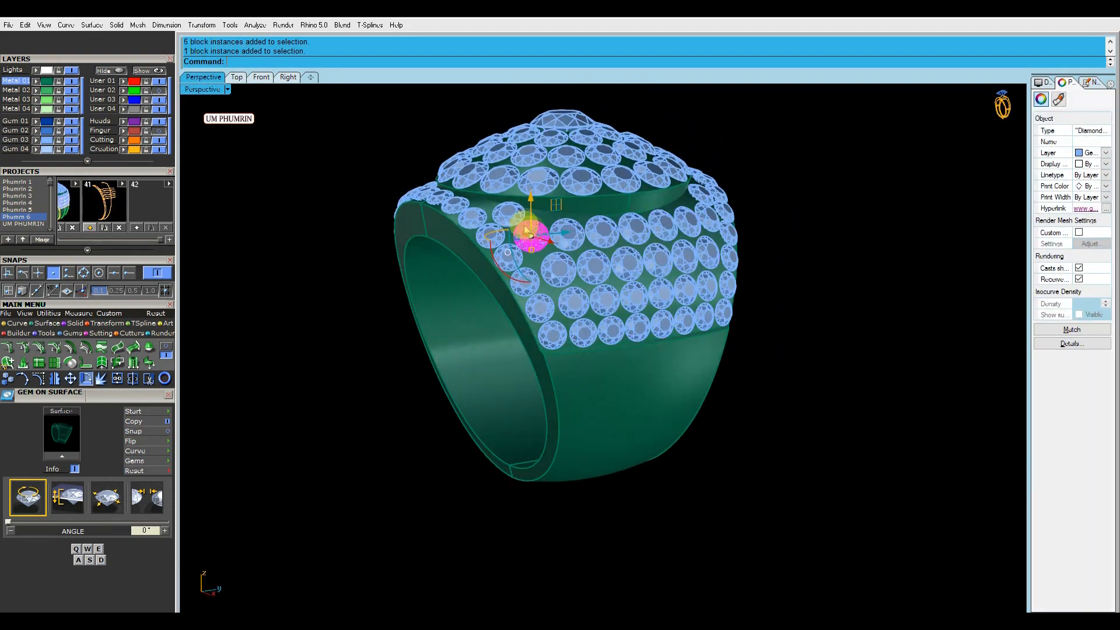
pyautogui.keyDown('shift'); pyautogui.click(508, 215); pyautogui.keyUp('shift')
pyautogui.click(823, 235)
pyautogui.moveTo(688, 234); pyautogui.dragTo(787, 204, button='right')
pyautogui.click(713, 238)
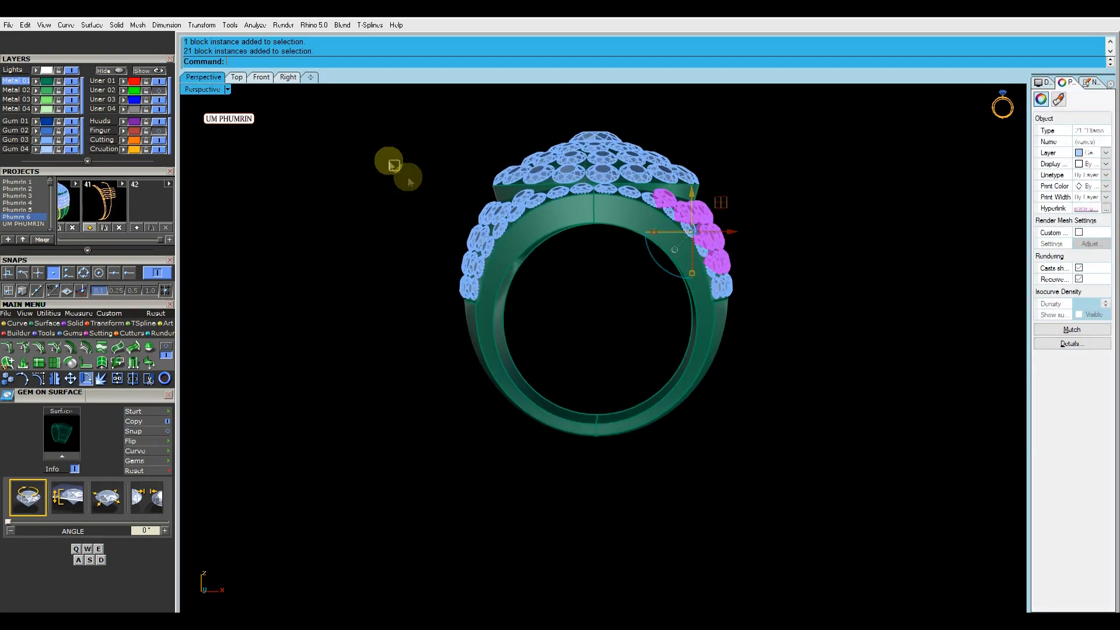
pyautogui.click(481, 233)
pyautogui.moveTo(496, 248); pyautogui.dragTo(602, 322, button='right')
pyautogui.click(267, 79)
pyautogui.press('Delete')
# Examine how the remaining shank gems sit on the surface in the Perspective, Front and Right views.
pyautogui.click(204, 78)
pyautogui.moveTo(636, 222); pyautogui.dragTo(452, 221, button='right')
pyautogui.scroll(5, 502, 233)
pyautogui.scroll(3, 480, 285)
pyautogui.scroll(6, 449, 220)
pyautogui.scroll(-6, 450, 220)
pyautogui.click(261, 78)
pyautogui.scroll(4, 488, 196)
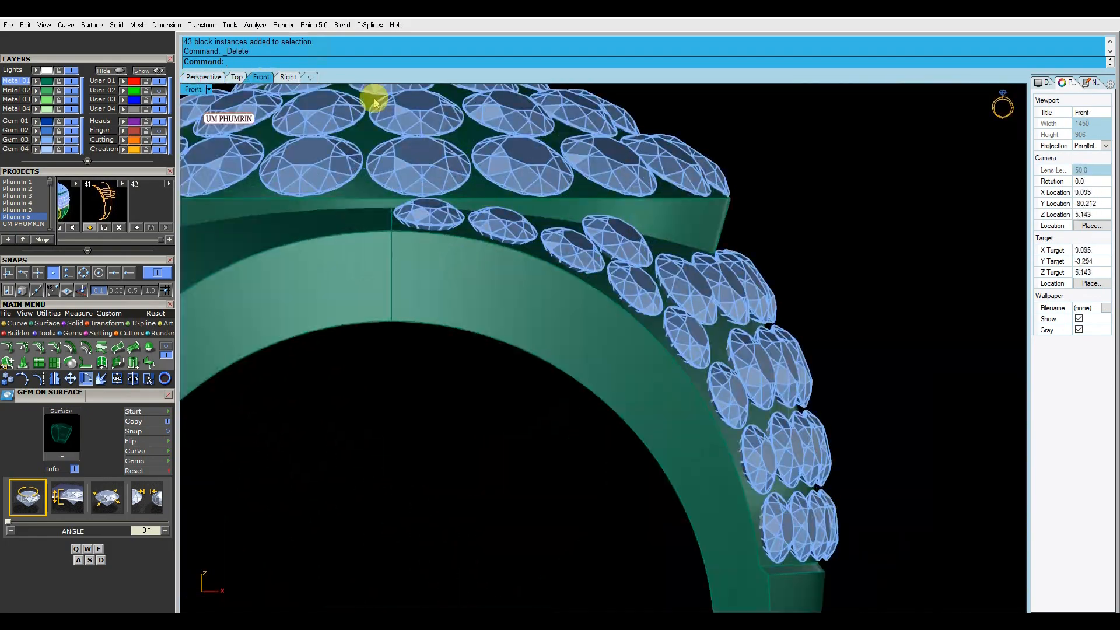
pyautogui.click(288, 77)
pyautogui.scroll(-4, 293, 158)
pyautogui.click(201, 76)
# Delete the remaining shank gems except the outermost row along one side edge.
pyautogui.click(480, 242)
pyautogui.moveTo(480, 242); pyautogui.dragTo(524, 234, button='right')
pyautogui.click(516, 232)
pyautogui.keyDown('shift'); pyautogui.click(637, 336); pyautogui.keyUp('shift')
pyautogui.keyDown('shift'); pyautogui.click(709, 389); pyautogui.keyUp('shift')
pyautogui.keyDown('shift'); pyautogui.click(723, 357); pyautogui.keyUp('shift')
pyautogui.keyDown('shift'); pyautogui.moveTo(736, 330); pyautogui.dragTo(708, 309, button='right'); pyautogui.keyUp('shift')
pyautogui.keyDown('ctrl'); pyautogui.click(722, 337); pyautogui.keyUp('ctrl')
pyautogui.scroll(-6, 727, 344)
pyautogui.keyDown('shift'); pyautogui.click(752, 234); pyautogui.keyUp('shift')
pyautogui.moveTo(753, 235); pyautogui.dragTo(737, 296, button='right')
pyautogui.scroll(4, 751, 271)
pyautogui.keyDown('shift'); pyautogui.click(757, 272); pyautogui.keyUp('shift')
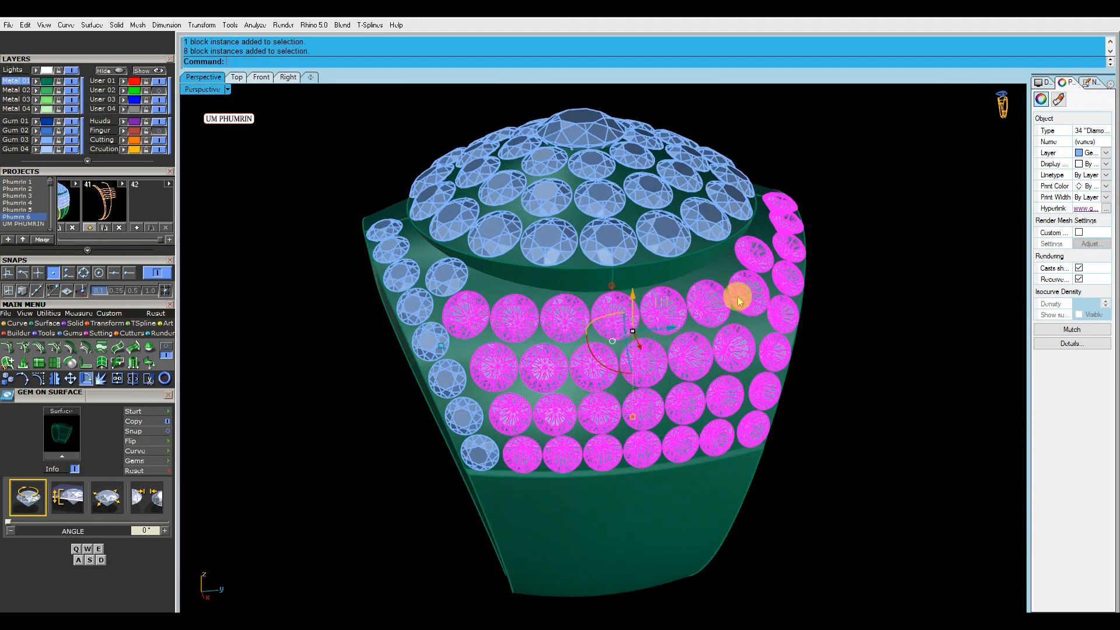
pyautogui.keyDown('shift'); pyautogui.click(446, 278); pyautogui.keyUp('shift')
pyautogui.press('Delete')
# Duplicate the shank edge beside the remaining gem row and put the curve on the Creation layer.
pyautogui.moveTo(446, 279); pyautogui.dragTo(564, 232, button='right')
pyautogui.scroll(4, 469, 231)
pyautogui.scroll(2, 468, 294)
pyautogui.press('F4')
pyautogui.click(507, 298)
pyautogui.rightClick(507, 298)
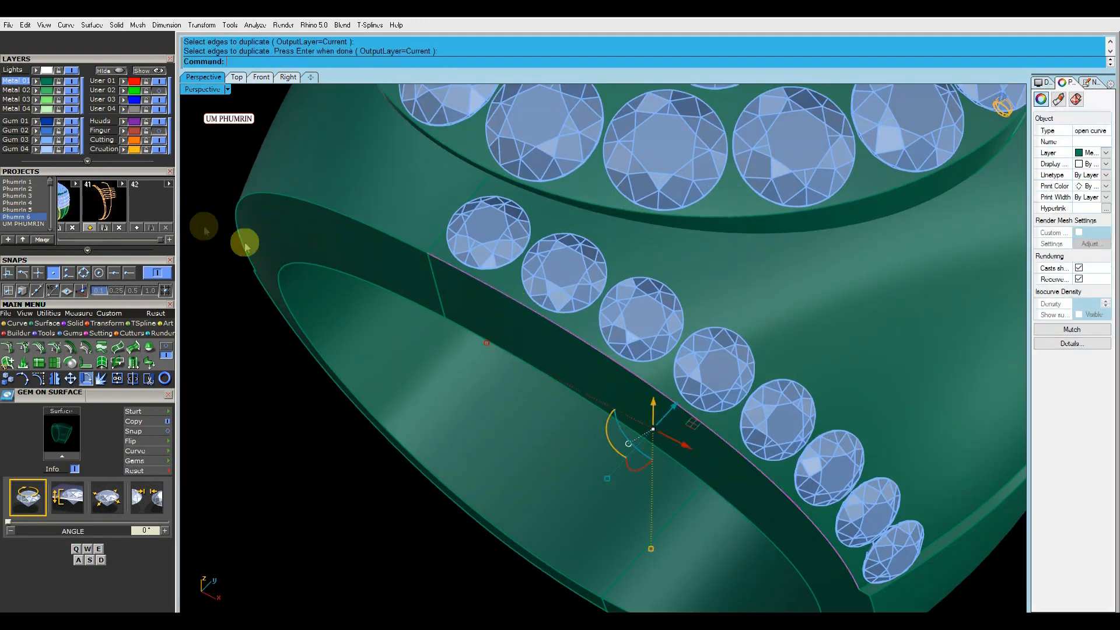
pyautogui.click(121, 150)
# Offset the duplicated edge curve on the shank surface with the ThroughPoint option and delete the edge gem row.
pyautogui.keyDown('shift'); pyautogui.moveTo(575, 303); pyautogui.dragTo(565, 262, button='right'); pyautogui.keyUp('shift')
pyautogui.scroll(2, 565, 269)
pyautogui.click(560, 292)
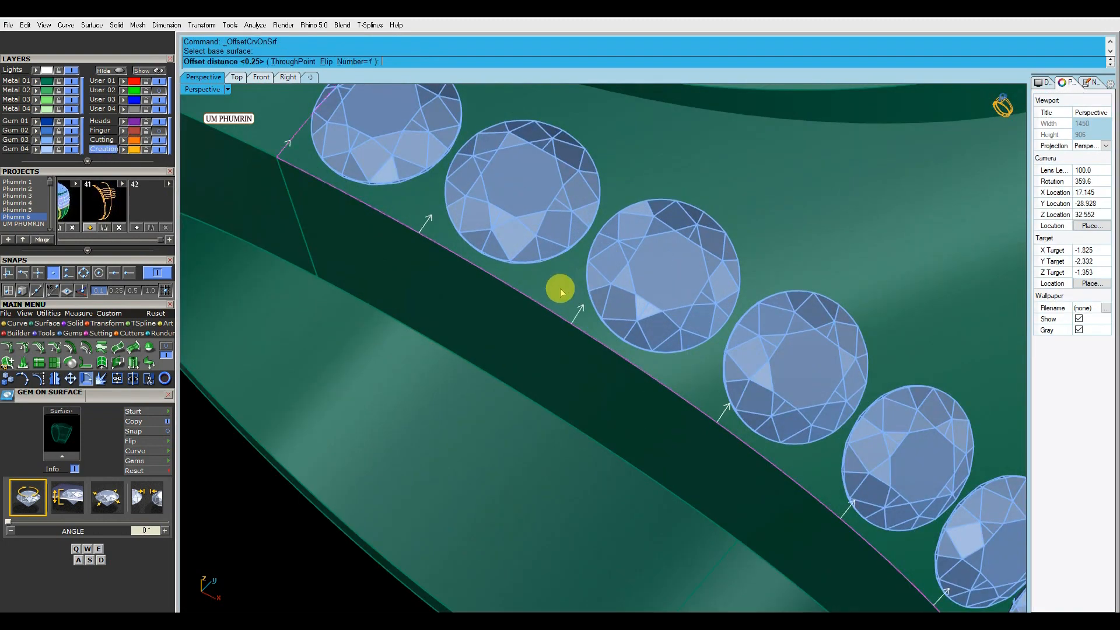
pyautogui.click(293, 61)
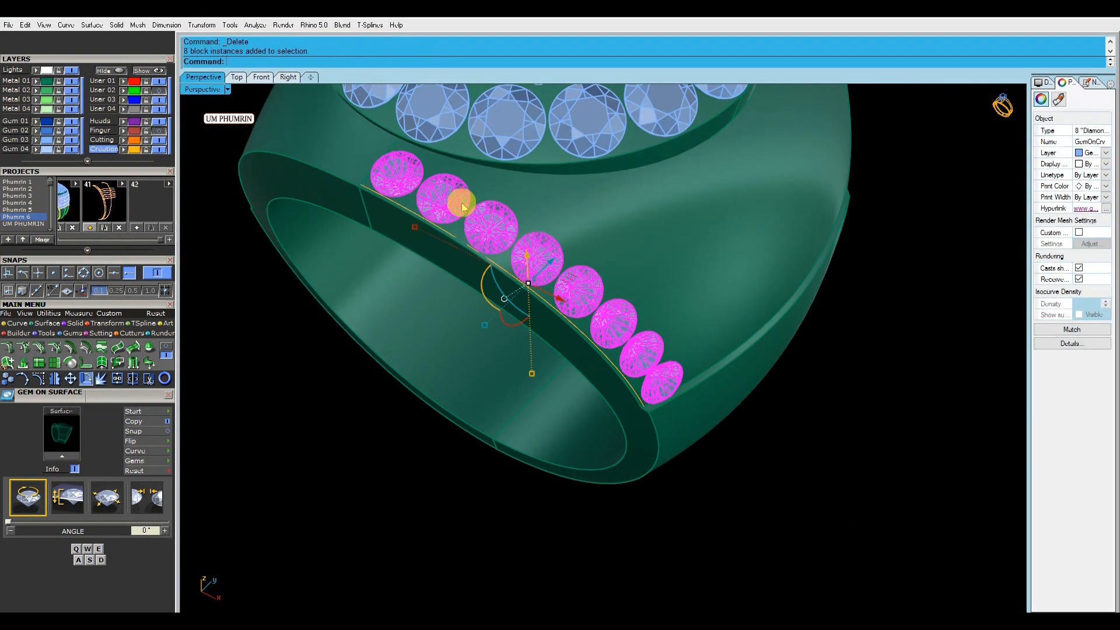
pyautogui.press('Delete')
# Offset the curve on the shank surface by 1.50 and delete the source curve.
pyautogui.press('Return')
pyautogui.click(443, 227)
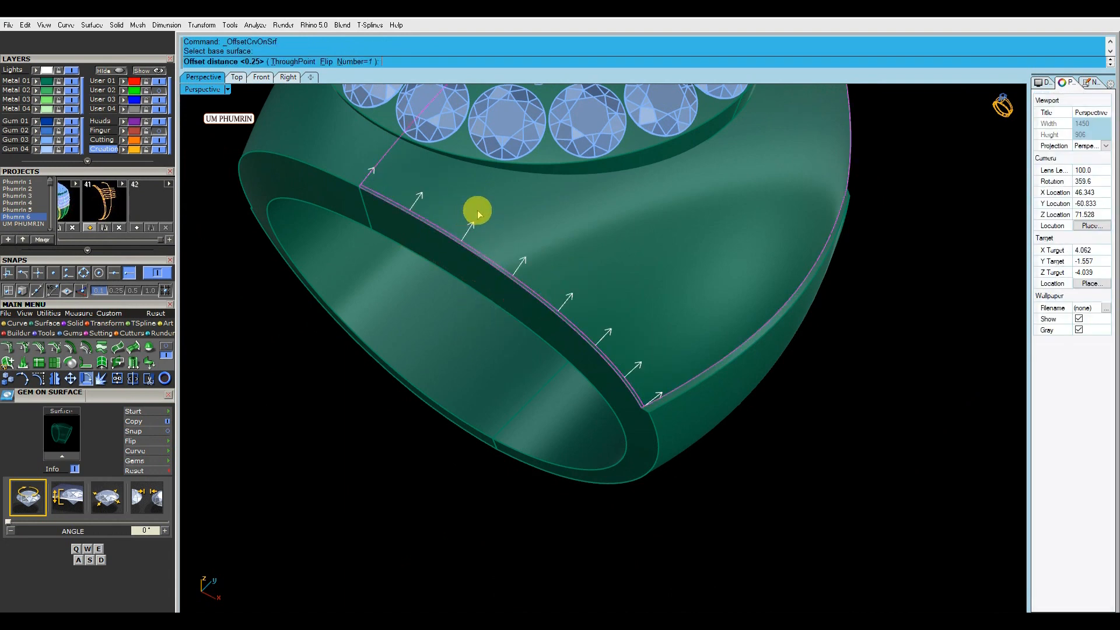
pyautogui.write('1.50')
pyautogui.press('Return')
pyautogui.press('Delete')
# Start Gem on Curve with the offset curve along the shank edge.
pyautogui.click(513, 245)
pyautogui.click(513, 246)
pyautogui.write('gc')
pyautogui.press('Return')
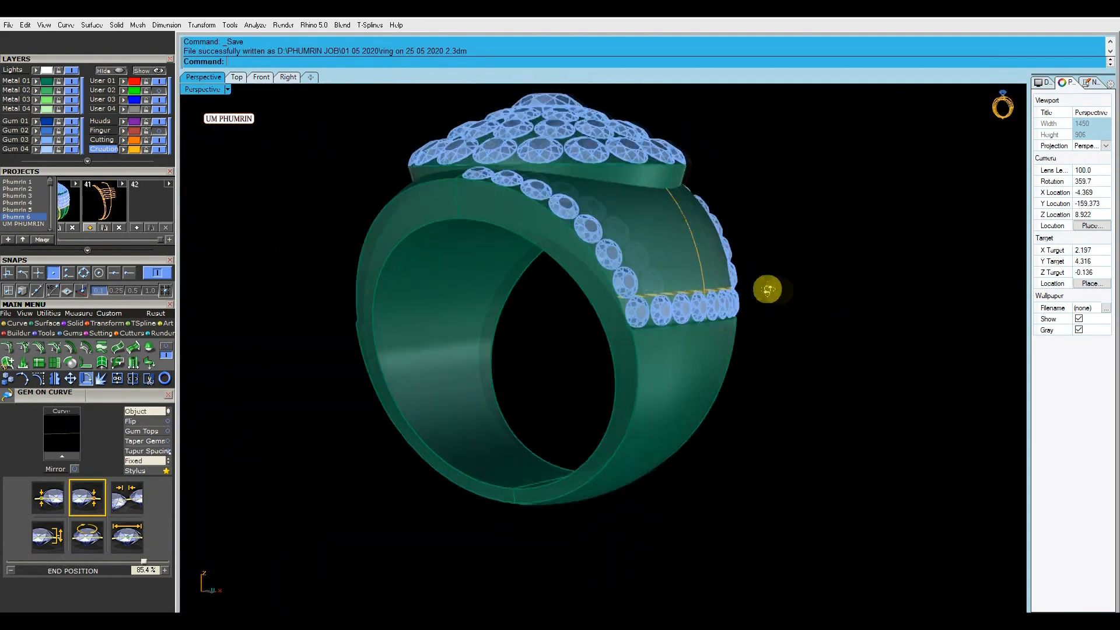
# Place 0.51 mm diameter prongs with 0.65 height on the shank surface along the inner side of the edge gem row.
pyautogui.moveTo(767, 290); pyautogui.dragTo(752, 305, button='right')
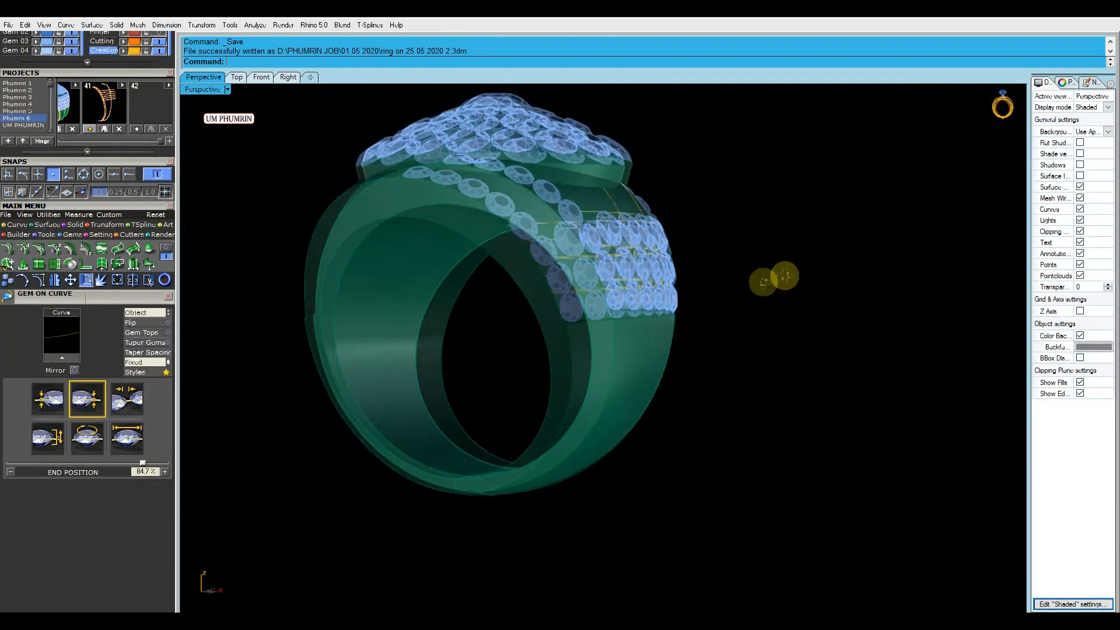
pyautogui.moveTo(776, 280); pyautogui.dragTo(718, 320, button='right')
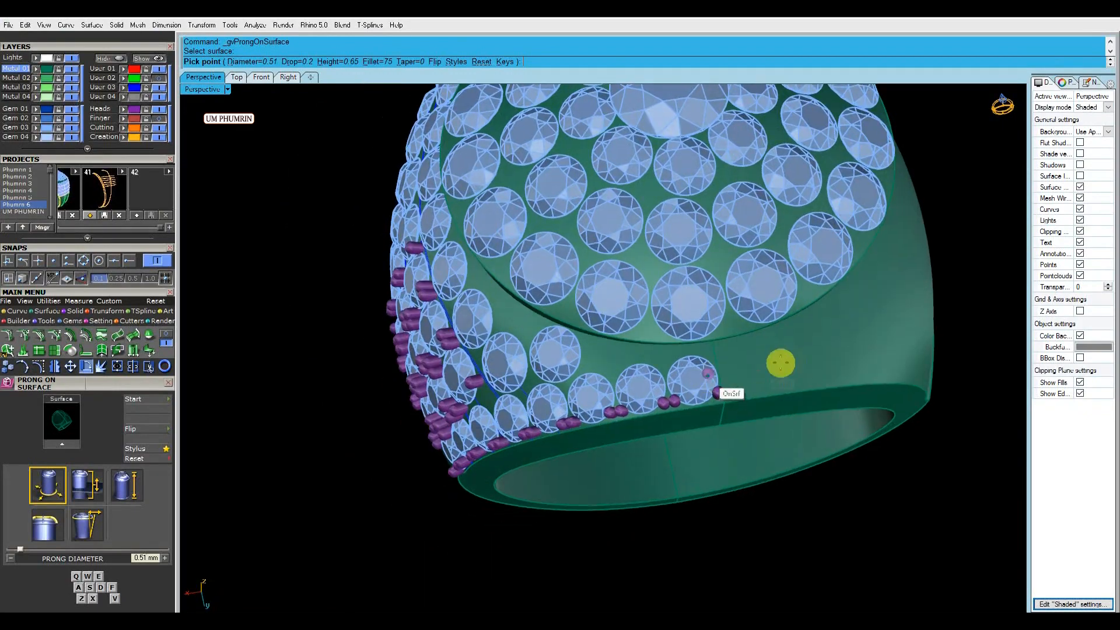
pyautogui.scroll(6, 708, 374)
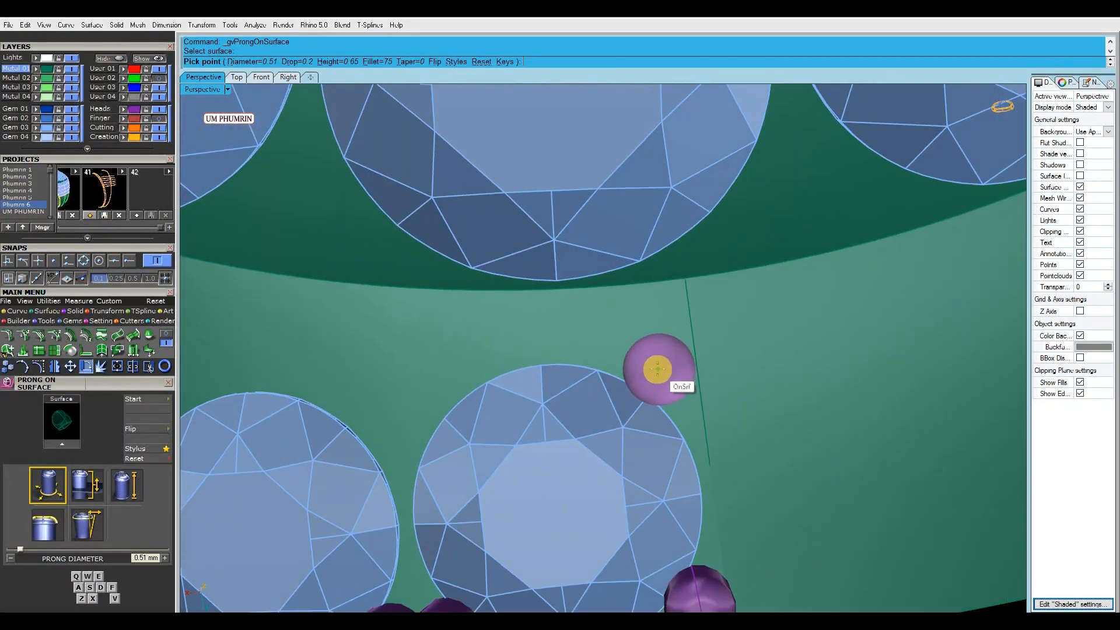
pyautogui.click(661, 375)
pyautogui.scroll(-4, 663, 389)
pyautogui.moveTo(662, 388); pyautogui.dragTo(643, 331, button='right')
pyautogui.scroll(3, 643, 331)
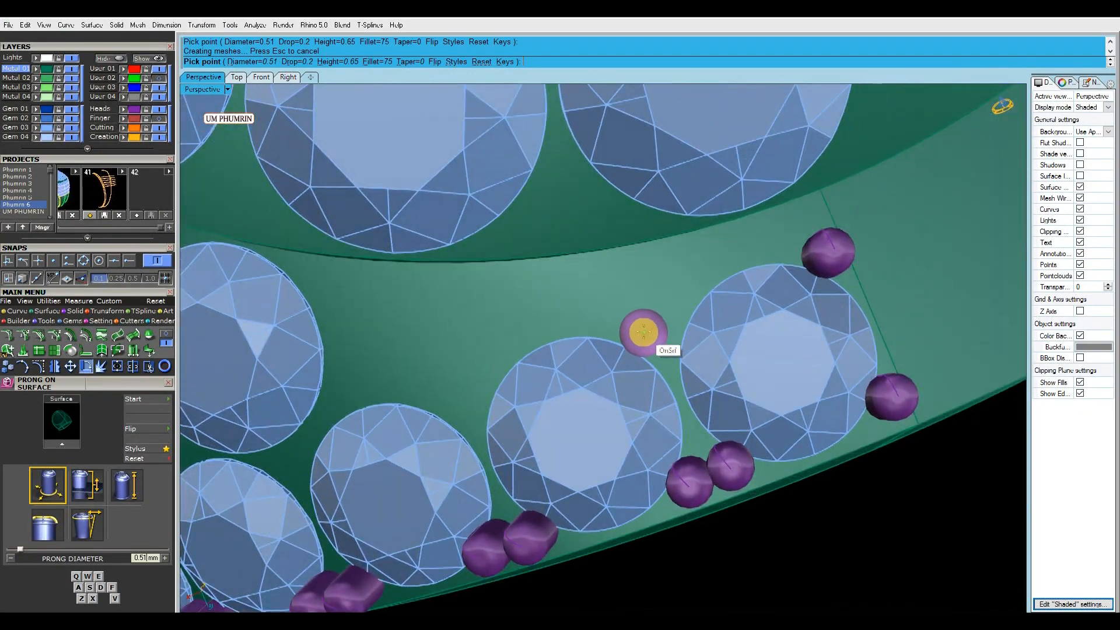
pyautogui.scroll(-4, 680, 319)
pyautogui.moveTo(583, 368); pyautogui.dragTo(602, 267, button='right')
pyautogui.scroll(7, 627, 324)
pyautogui.click(671, 287)
pyautogui.scroll(-5, 670, 321)
pyautogui.scroll(3, 541, 370)
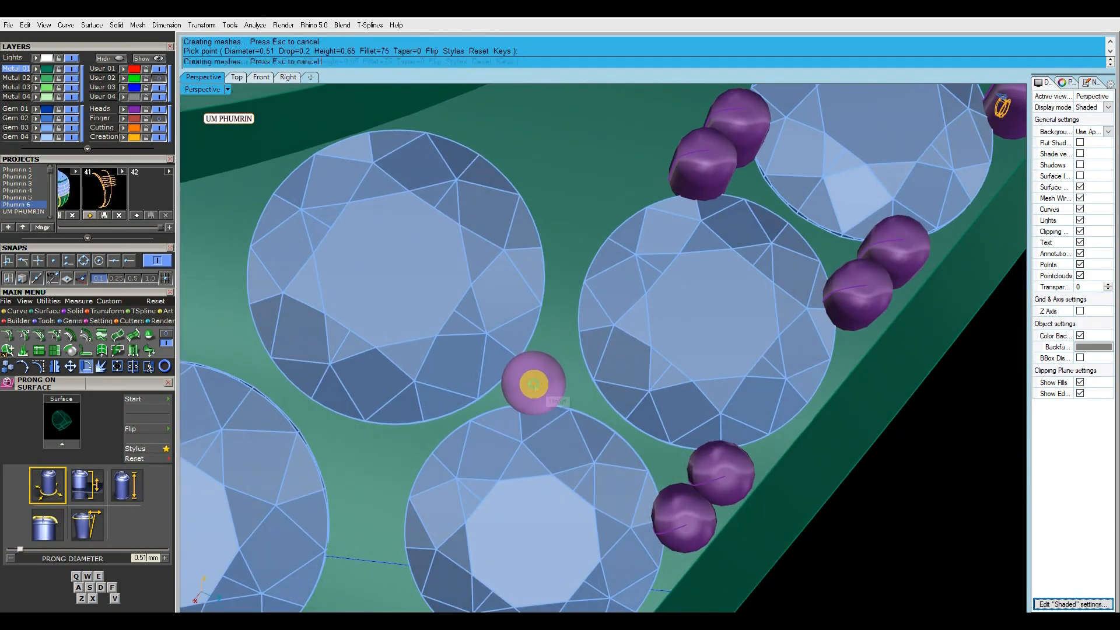
# Place further 0.51 mm prongs in the gaps between the edge gem row and the inner gem rows.
pyautogui.click(566, 350)
pyautogui.scroll(-5, 567, 353)
pyautogui.moveTo(568, 374); pyautogui.dragTo(601, 329, button='right')
pyautogui.scroll(6, 512, 399)
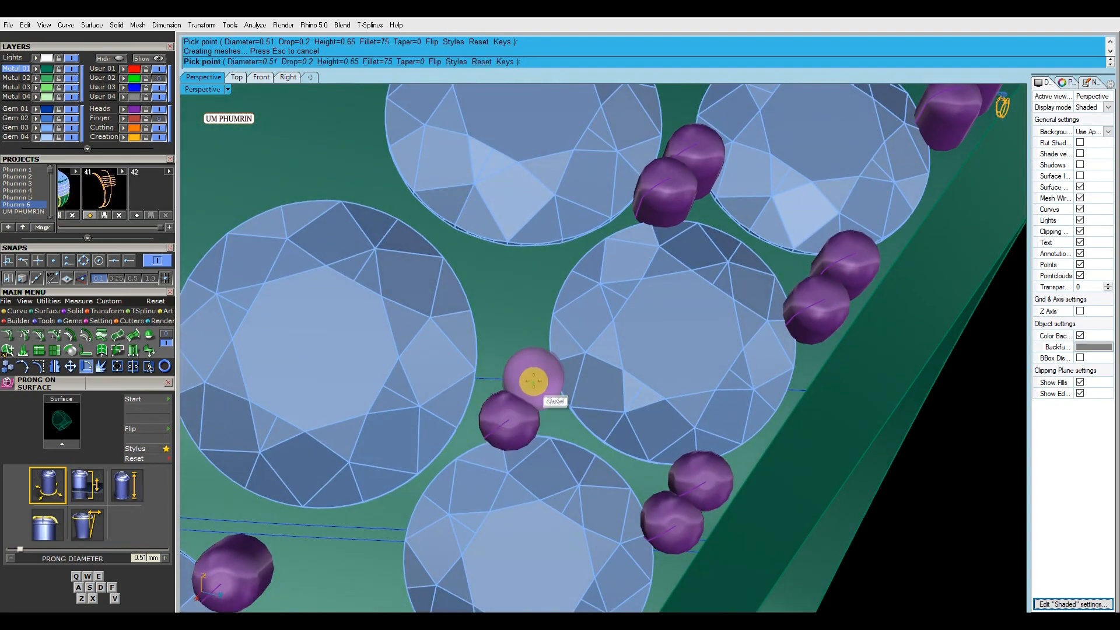
pyautogui.scroll(-5, 536, 374)
pyautogui.moveTo(516, 421); pyautogui.dragTo(495, 412, button='right')
pyautogui.scroll(6, 495, 391)
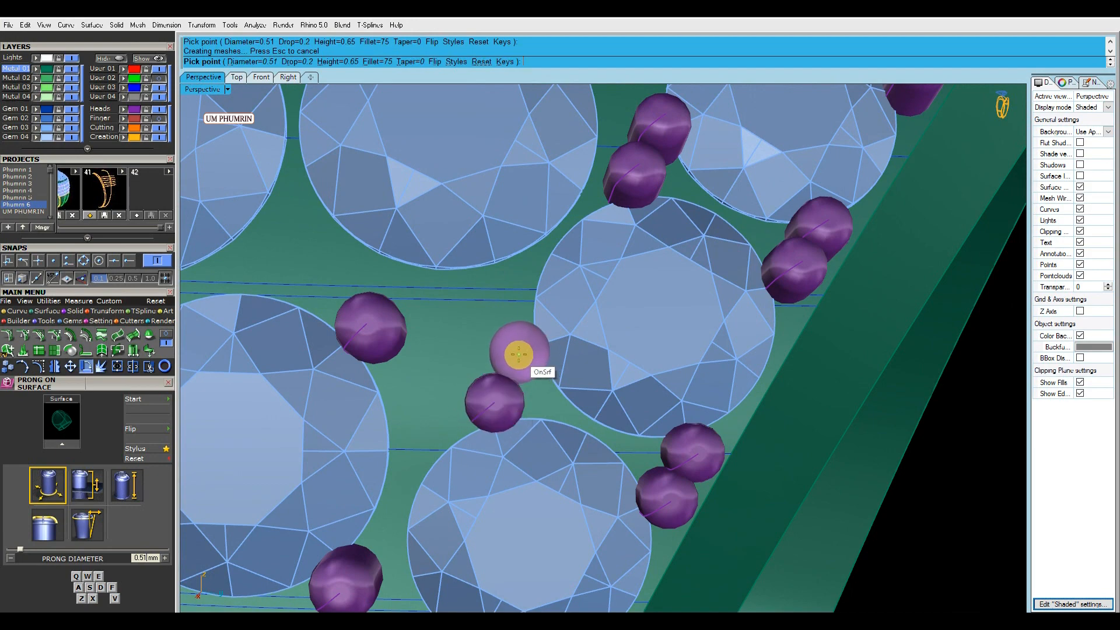
# Set the prong diameter to 0.56 mm, fill the wider gaps between the inner gems with prongs and finish placing.
pyautogui.scroll(-5, 519, 354)
pyautogui.scroll(6, 475, 405)
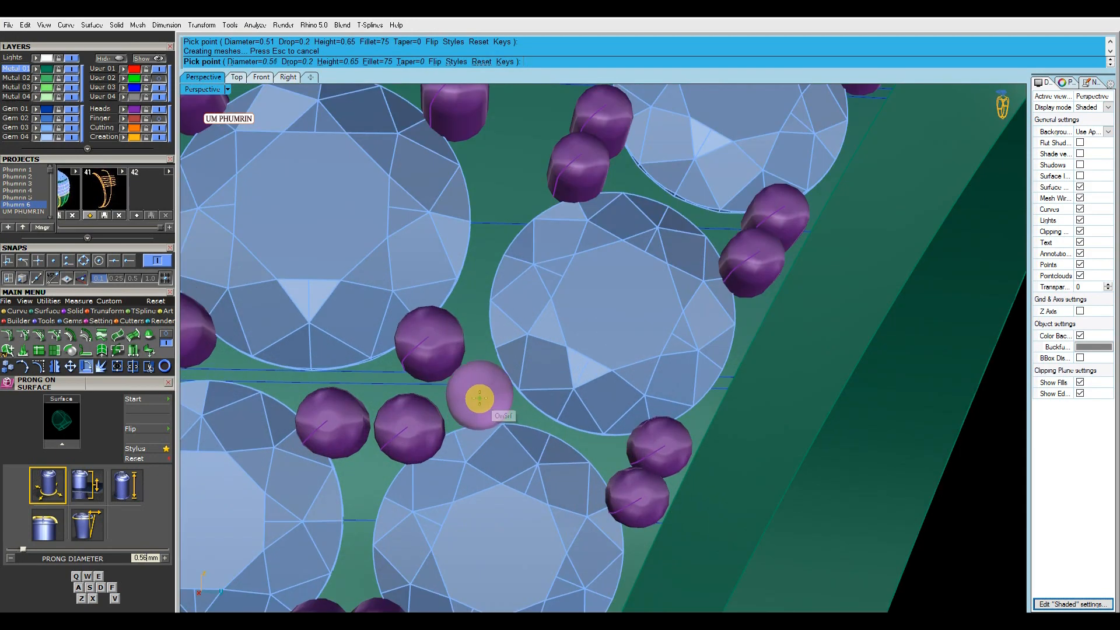
pyautogui.scroll(-5, 488, 397)
pyautogui.scroll(3, 488, 438)
pyautogui.scroll(-4, 495, 444)
pyautogui.moveTo(495, 445); pyautogui.dragTo(711, 436, button='right')
pyautogui.rightClick(500, 401)
pyautogui.scroll(-4, 500, 400)
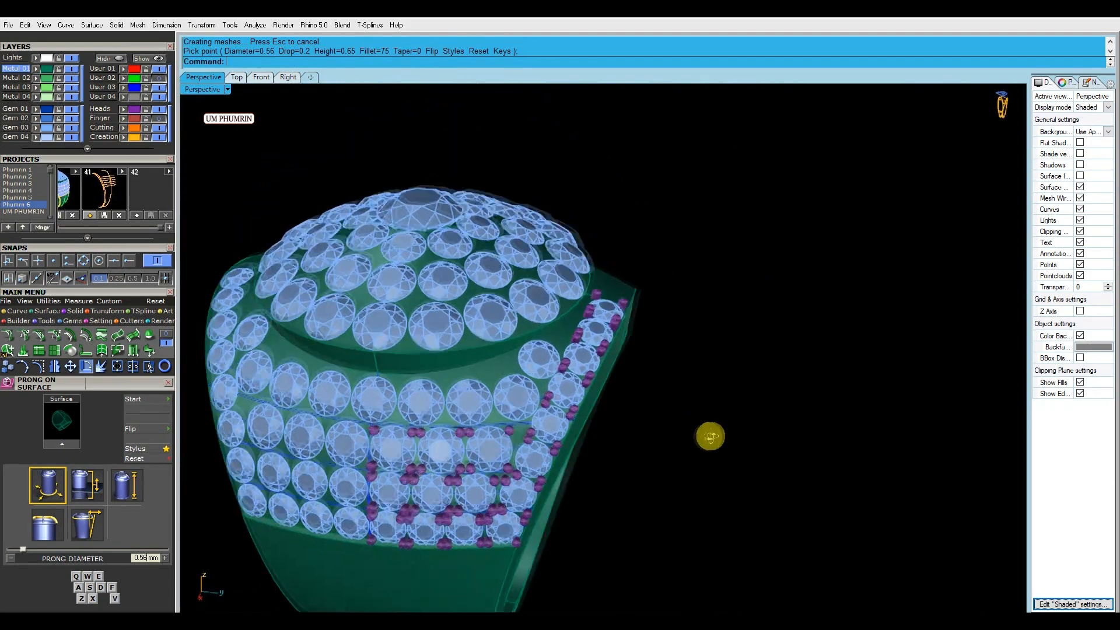
# Start Prong on Surface on the shank with 0.58 mm diameter and 0.75 height and place prongs just below the upper inner gem row.
pyautogui.scroll(6, 518, 407)
pyautogui.write('ps')
pyautogui.press('Return')
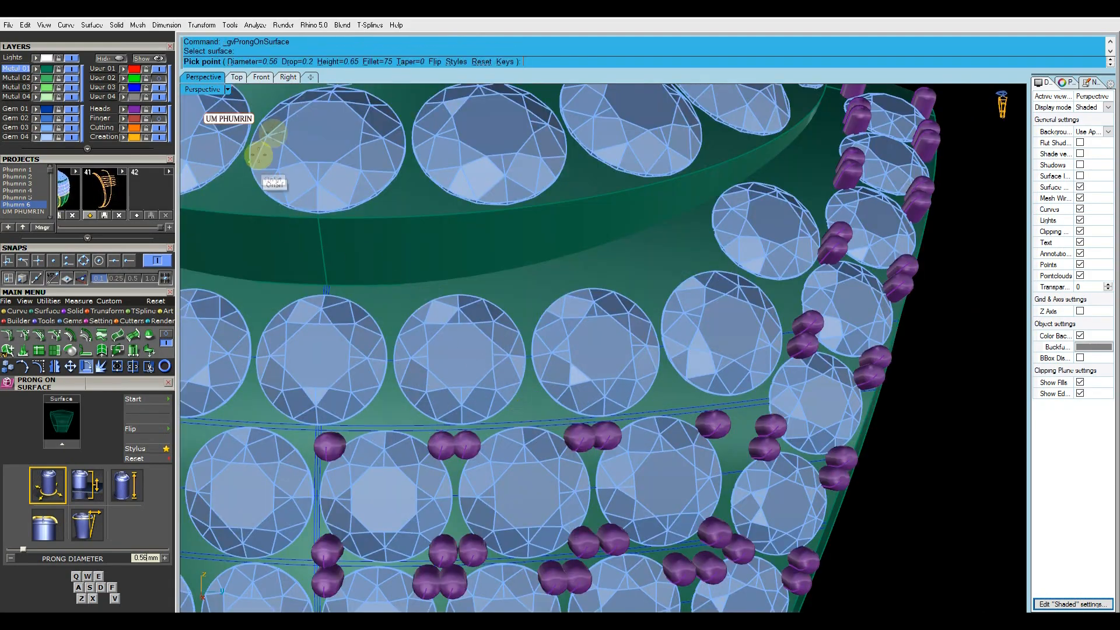
pyautogui.rightClick(539, 415)
pyautogui.scroll(4, 539, 416)
pyautogui.moveTo(539, 415); pyautogui.dragTo(648, 263, button='right')
pyautogui.rightClick(562, 382)
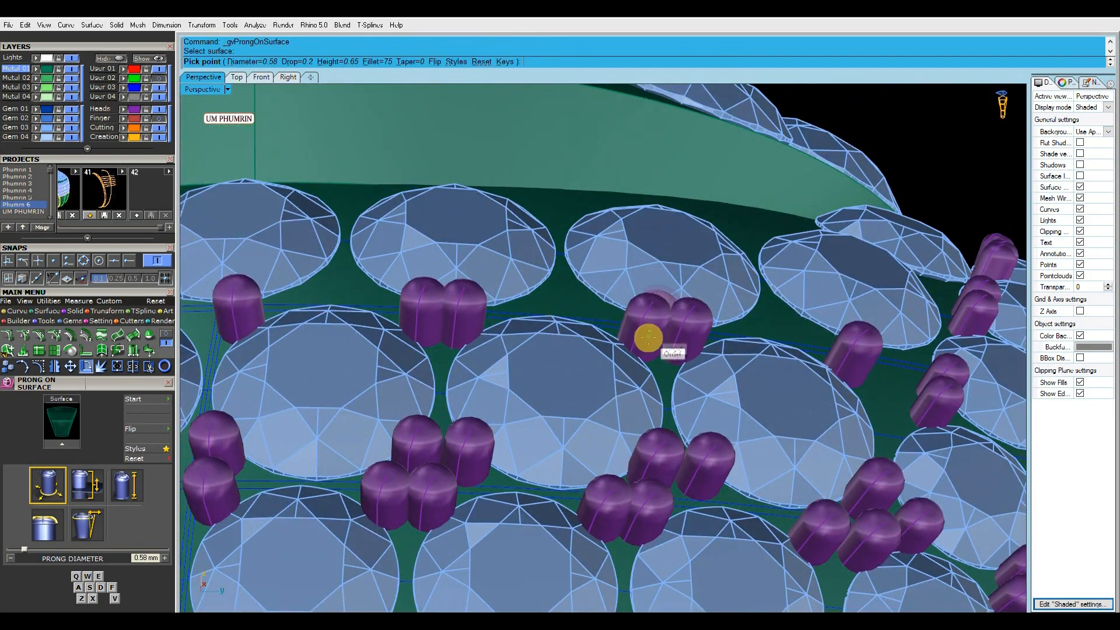
pyautogui.moveTo(640, 344); pyautogui.dragTo(532, 325, button='right')
pyautogui.scroll(4, 522, 357)
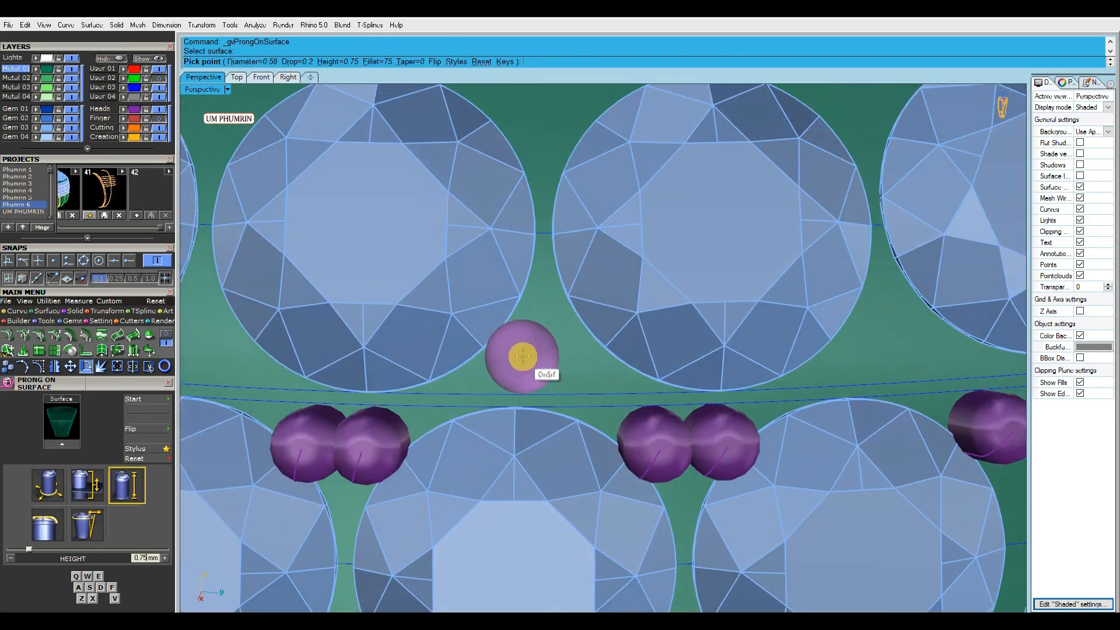
pyautogui.click(577, 357)
pyautogui.scroll(-6, 576, 356)
pyautogui.moveTo(577, 357); pyautogui.dragTo(548, 357, button='right')
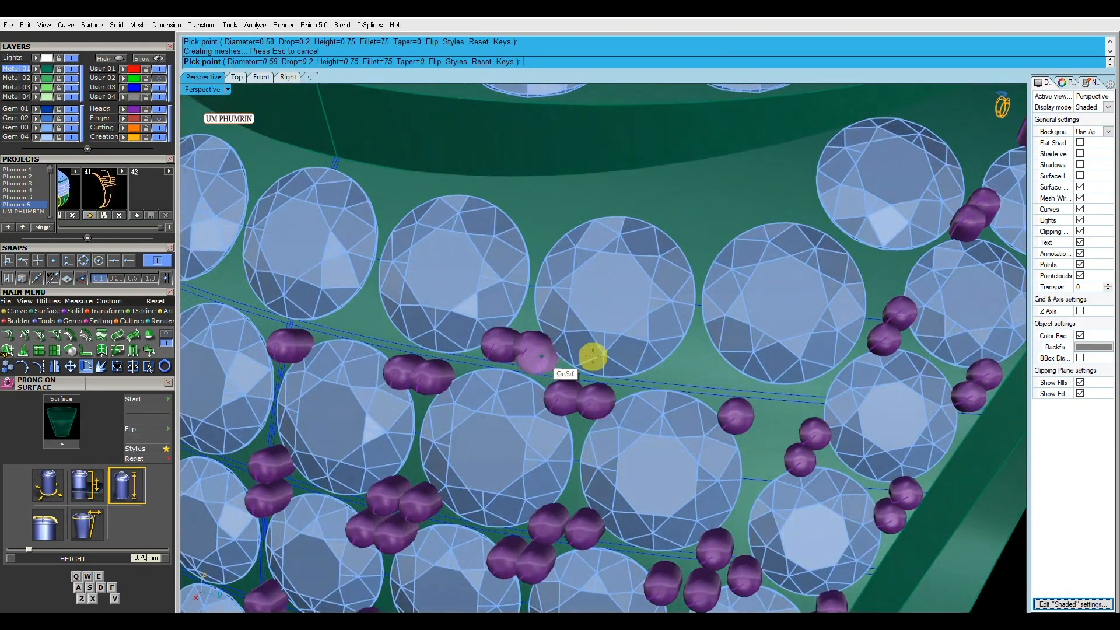
# Place more 0.58 mm prongs along the lower side of the upper inner gem row, out to the edge gem row.
pyautogui.scroll(5, 623, 352)
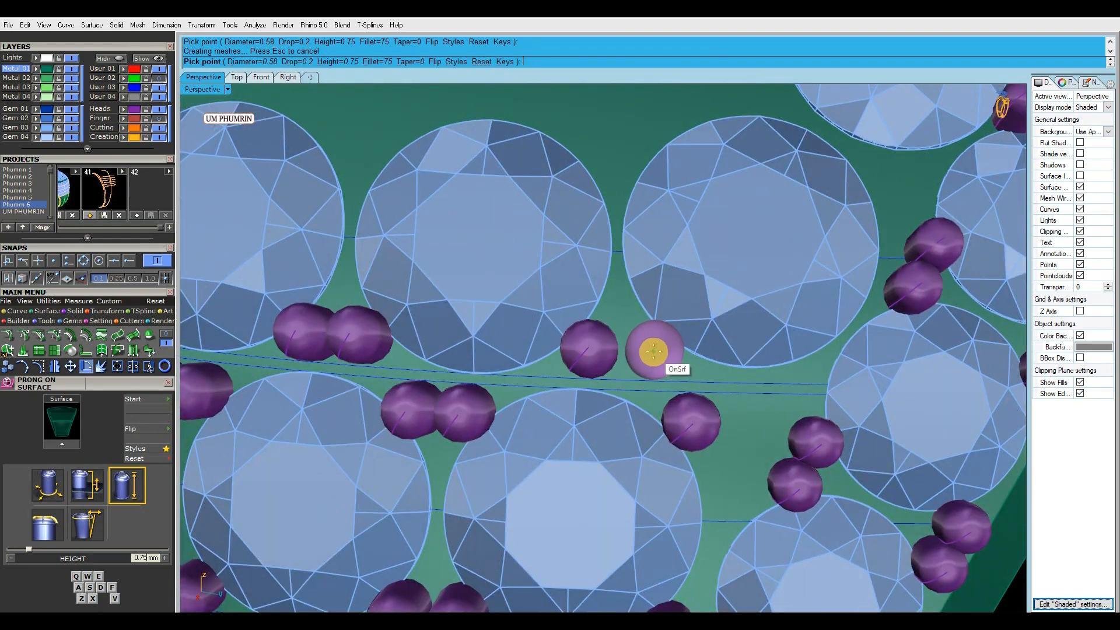
pyautogui.click(653, 351)
pyautogui.scroll(-5, 654, 351)
pyautogui.scroll(5, 708, 368)
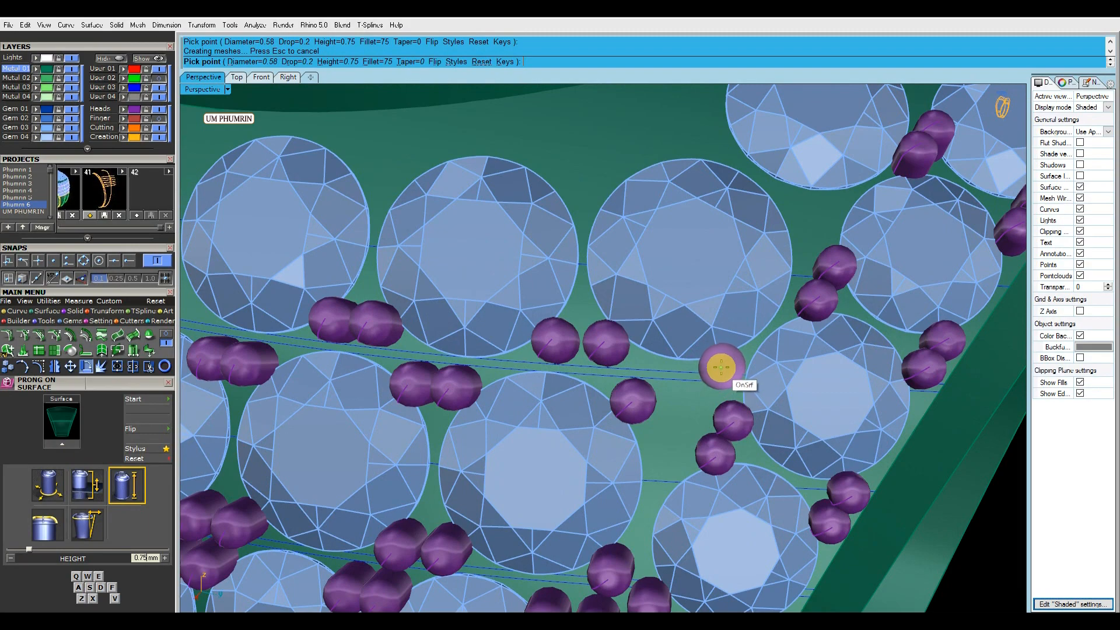
pyautogui.click(721, 368)
pyautogui.scroll(-5, 710, 395)
pyautogui.scroll(6, 650, 270)
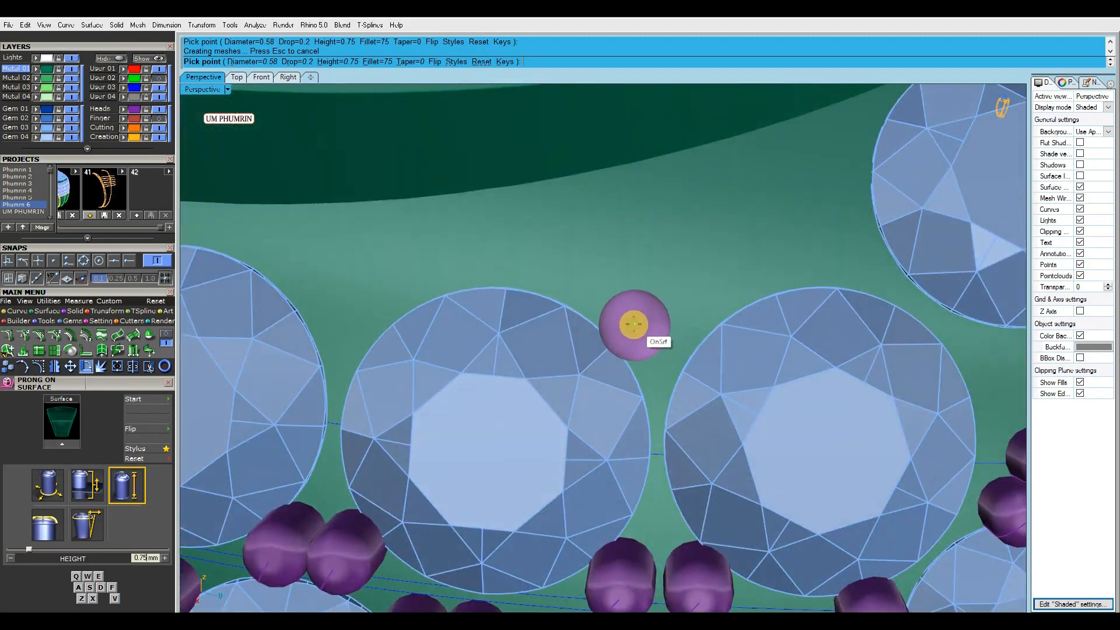
# Add pairs of 0.58 mm prongs along the dome-facing side of the upper inner gem row.
pyautogui.click(687, 316)
pyautogui.scroll(-5, 681, 338)
pyautogui.scroll(6, 642, 308)
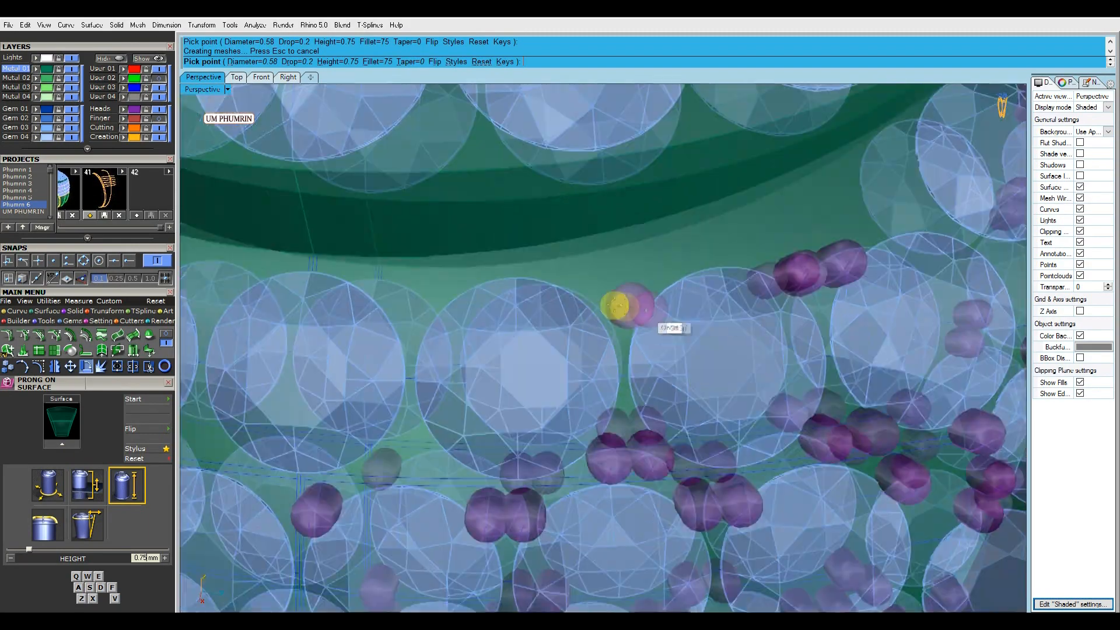
pyautogui.click(629, 298)
pyautogui.scroll(-5, 636, 315)
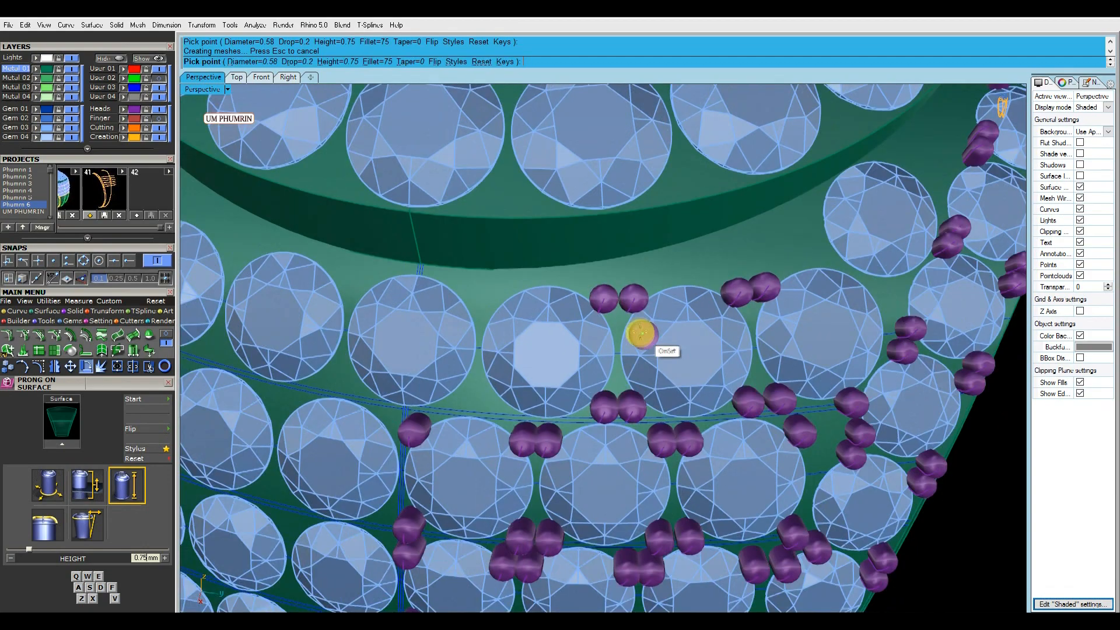
pyautogui.scroll(6, 584, 291)
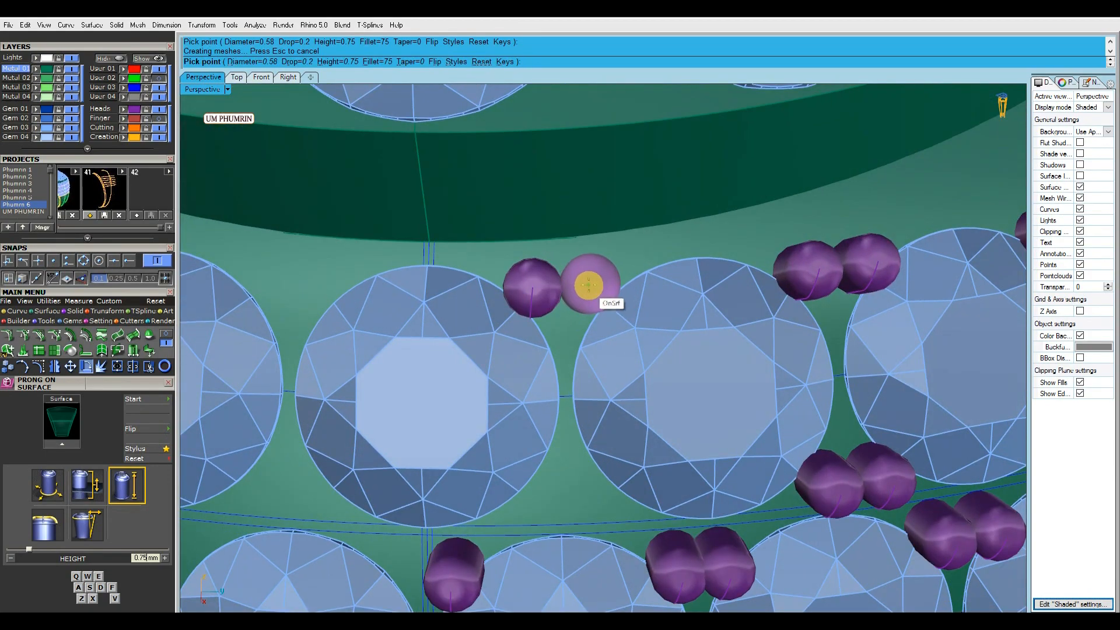
# Complete the 0.58 mm prong pairs above and below the upper inner gem row next to the shank's centre line.
pyautogui.click(589, 285)
pyautogui.scroll(-5, 595, 303)
pyautogui.scroll(6, 577, 350)
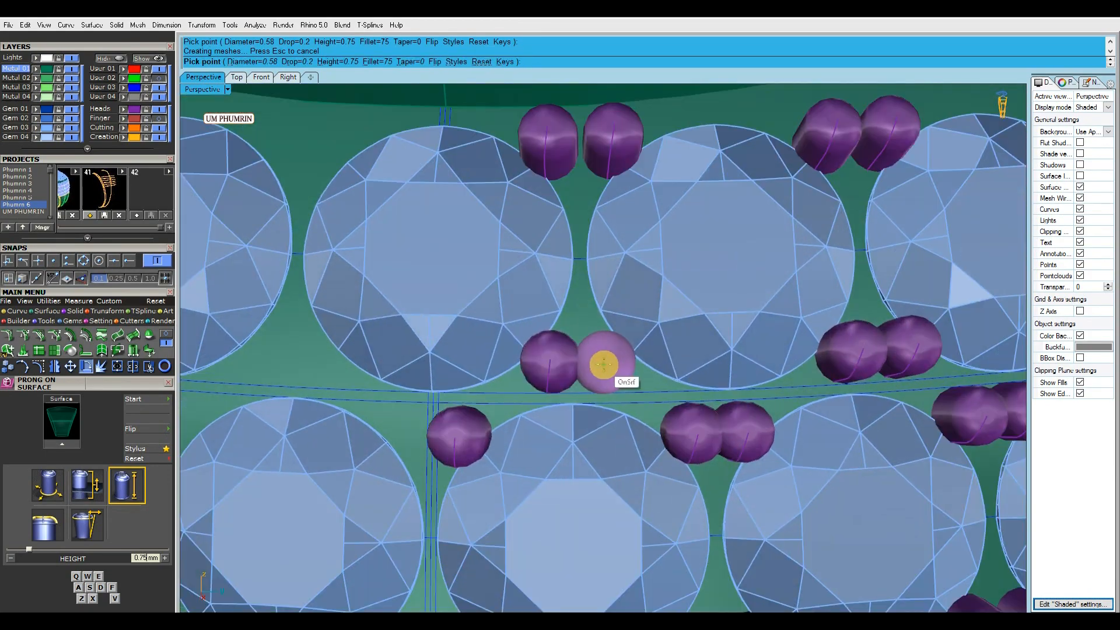
pyautogui.click(604, 365)
pyautogui.scroll(-5, 607, 373)
pyautogui.scroll(4, 619, 336)
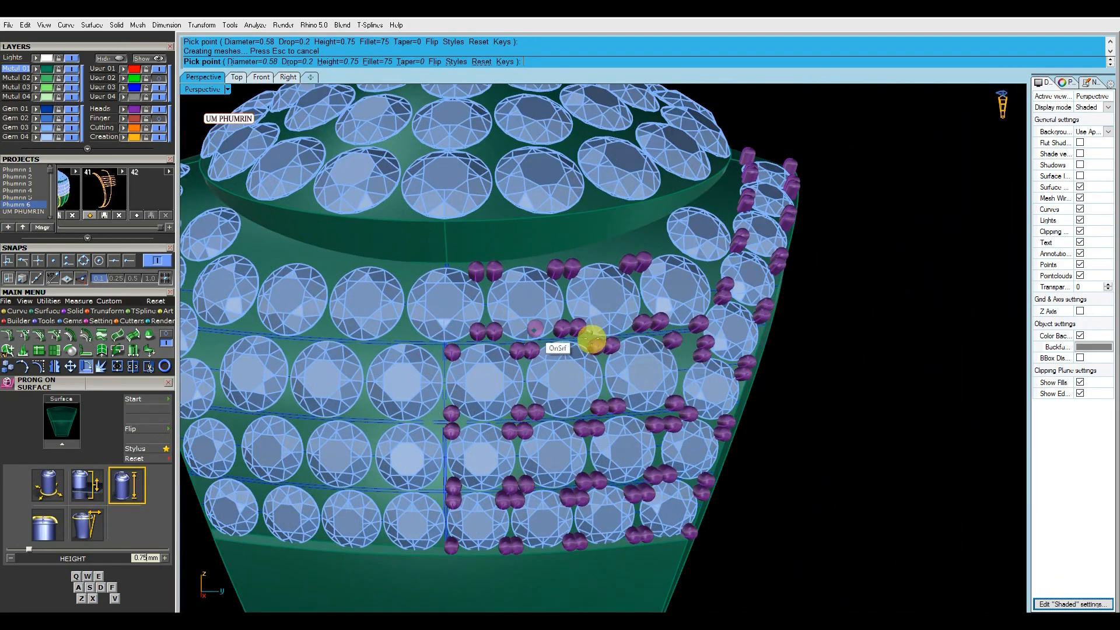
# Set the prongs to 0.53 mm diameter and 0.35 height and fill the small gap between the inner rows and the edge row.
pyautogui.scroll(5, 591, 339)
pyautogui.press('a')
pyautogui.press('a')
pyautogui.moveTo(661, 312); pyautogui.dragTo(653, 385, button='right')
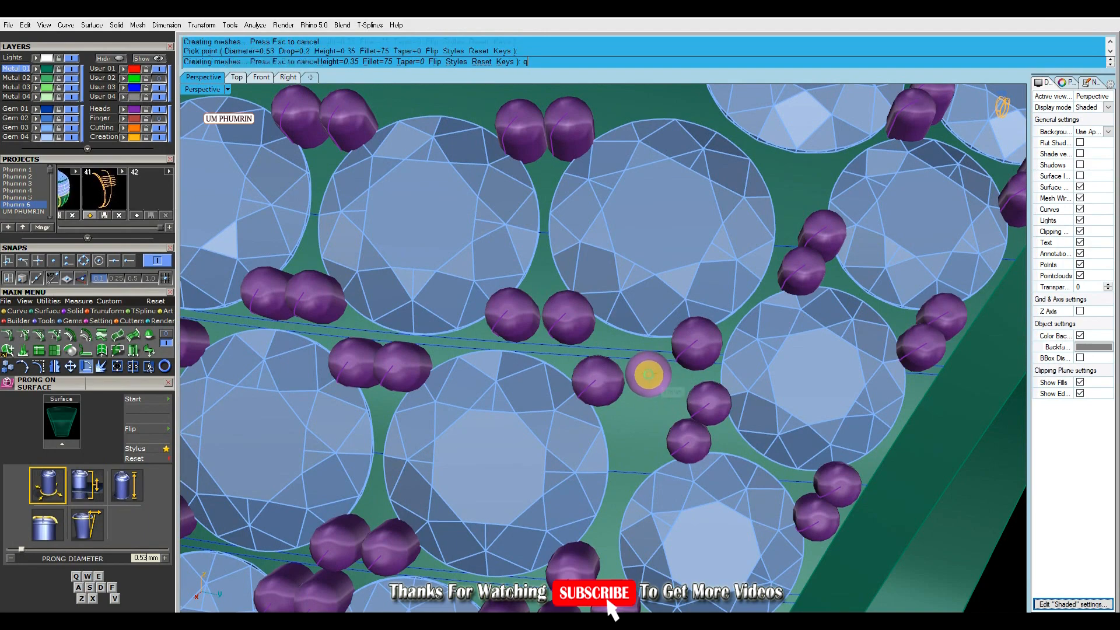
pyautogui.scroll(-5, 662, 386)
# Set 0.58 mm diameter and 0.65 height and place prongs between the upper inner row's last gem and the edge row.
pyautogui.scroll(6, 697, 335)
pyautogui.moveTo(688, 333); pyautogui.dragTo(670, 388, button='right')
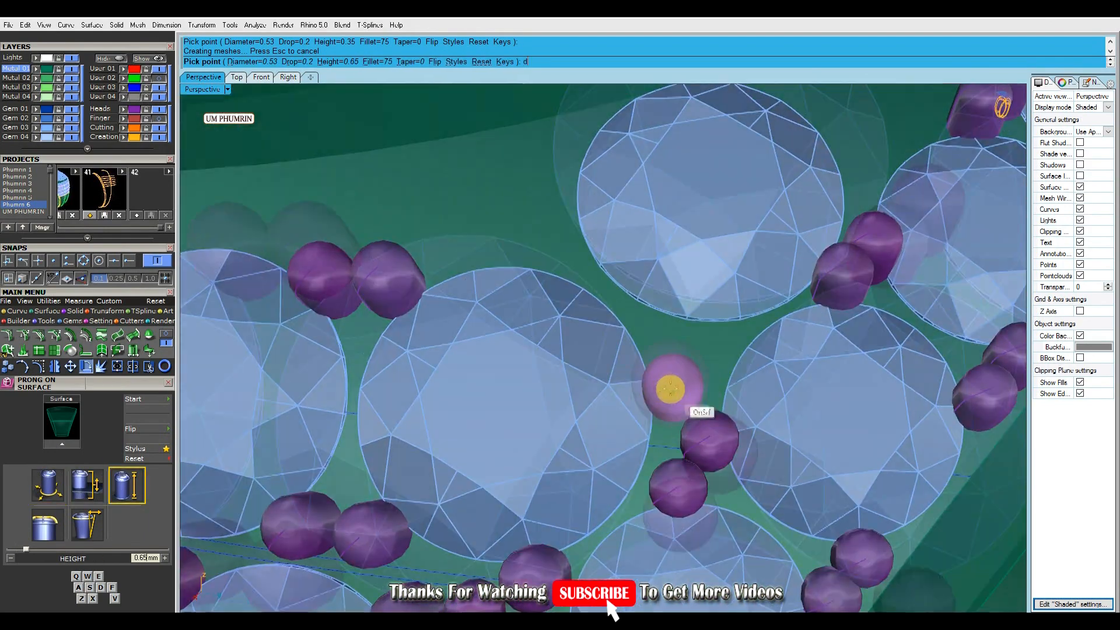
pyautogui.scroll(5, 670, 385)
pyautogui.scroll(-2, 670, 379)
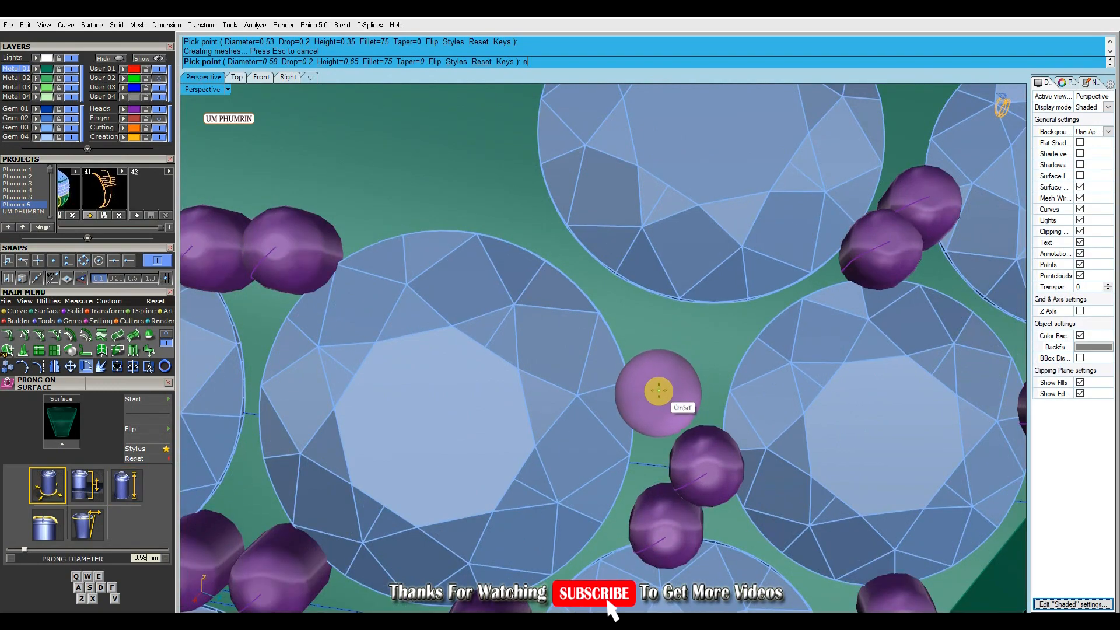
pyautogui.click(698, 338)
pyautogui.scroll(-6, 703, 340)
pyautogui.scroll(5, 609, 269)
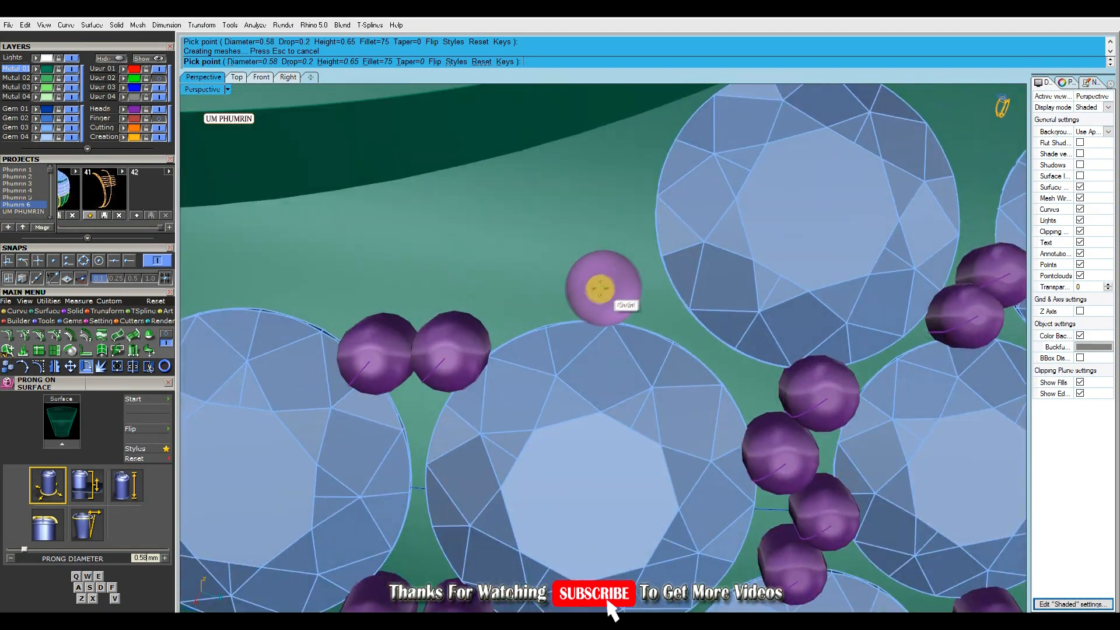
# Place further 0.58 mm prongs around the single gem between the dome rim and the edge row.
pyautogui.scroll(-5, 647, 262)
pyautogui.scroll(4, 671, 295)
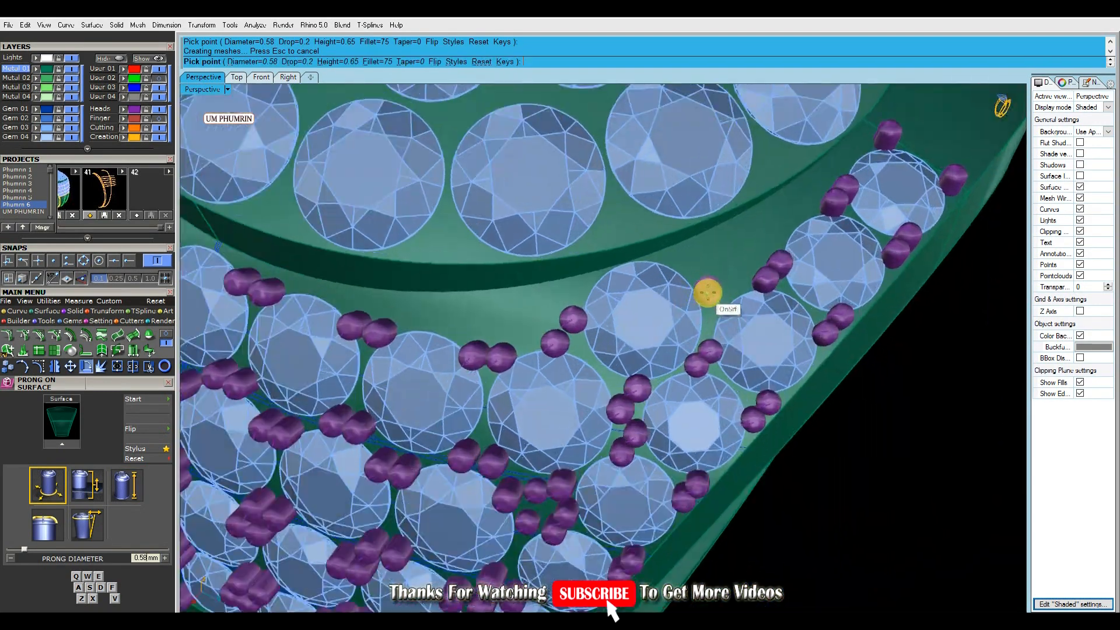
pyautogui.scroll(-4, 688, 262)
pyautogui.scroll(4, 710, 283)
# Set the prong height to 0.4 and fill the space between the dome rim and the edge row with 0.58 mm prongs.
pyautogui.moveTo(725, 328); pyautogui.dragTo(682, 292, button='right')
pyautogui.press('a')
pyautogui.press('d')
pyautogui.moveTo(683, 293); pyautogui.dragTo(643, 366, button='right')
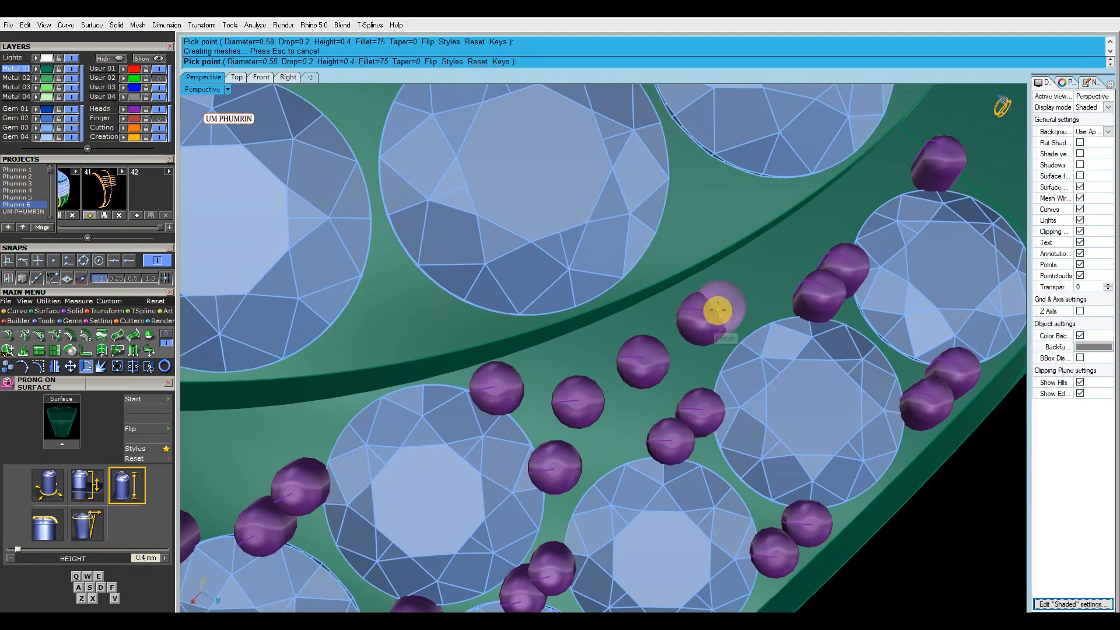
# Fill the narrowing end of the gap along the dome rim with prongs down to 0.48 mm diameter and 0.3 height, and finish placing.
pyautogui.moveTo(710, 315); pyautogui.dragTo(695, 352, button='right')
pyautogui.scroll(2, 732, 310)
pyautogui.press('q')
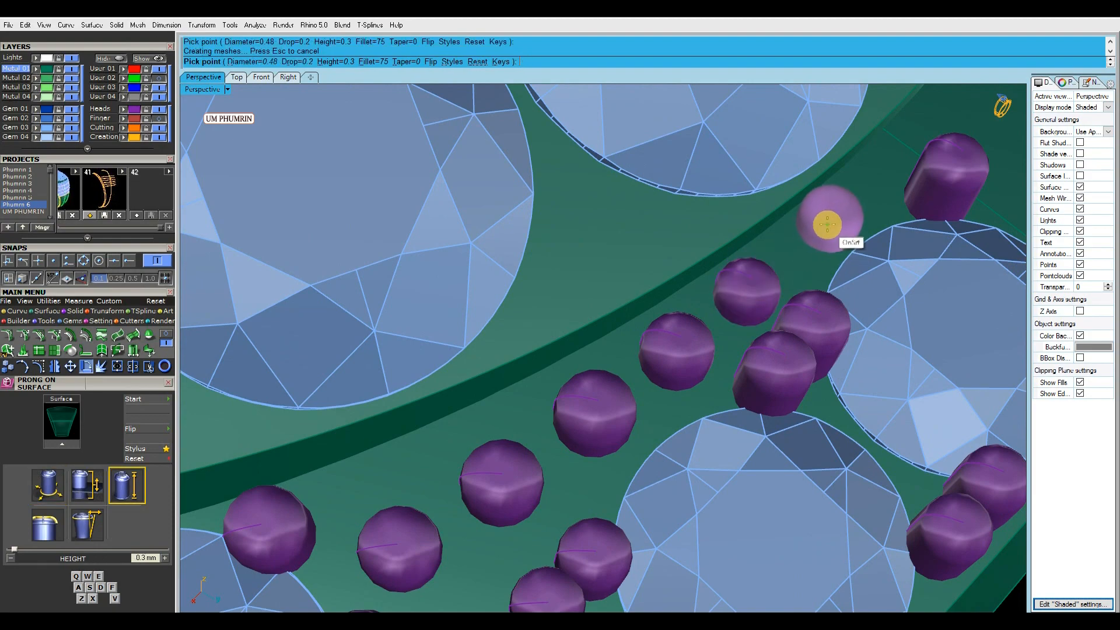
pyautogui.click(833, 217)
pyautogui.rightClick(833, 217)
# Adjust the positions of individual filler prongs beside the dome rim with the gumball.
pyautogui.moveTo(834, 217); pyautogui.dragTo(700, 361, button='right')
pyautogui.scroll(-4, 663, 405)
pyautogui.scroll(4, 660, 404)
pyautogui.click(681, 415)
pyautogui.moveTo(656, 451); pyautogui.dragTo(625, 450)
pyautogui.scroll(-3, 659, 446)
pyautogui.click(610, 431)
pyautogui.scroll(-8, 627, 448)
pyautogui.moveTo(627, 448); pyautogui.dragTo(665, 418, button='right')
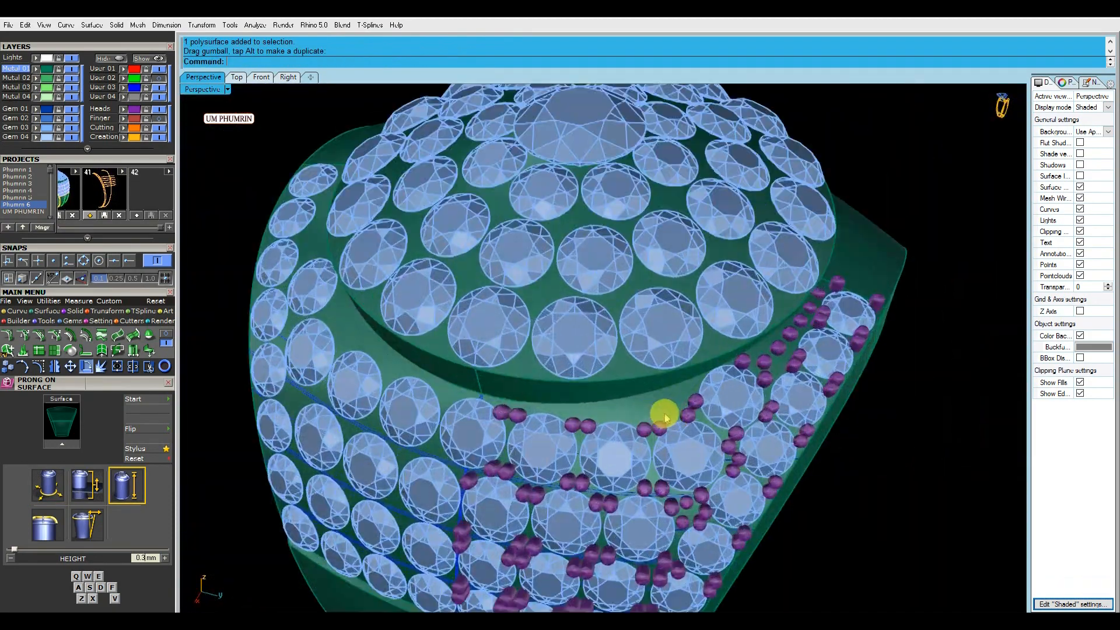
# Restart Prong on Surface and place 0.53 mm prongs with 0.3 height along the empty strip between the dome rim and upper gem row.
pyautogui.rightClick(679, 411)
pyautogui.scroll(8, 671, 402)
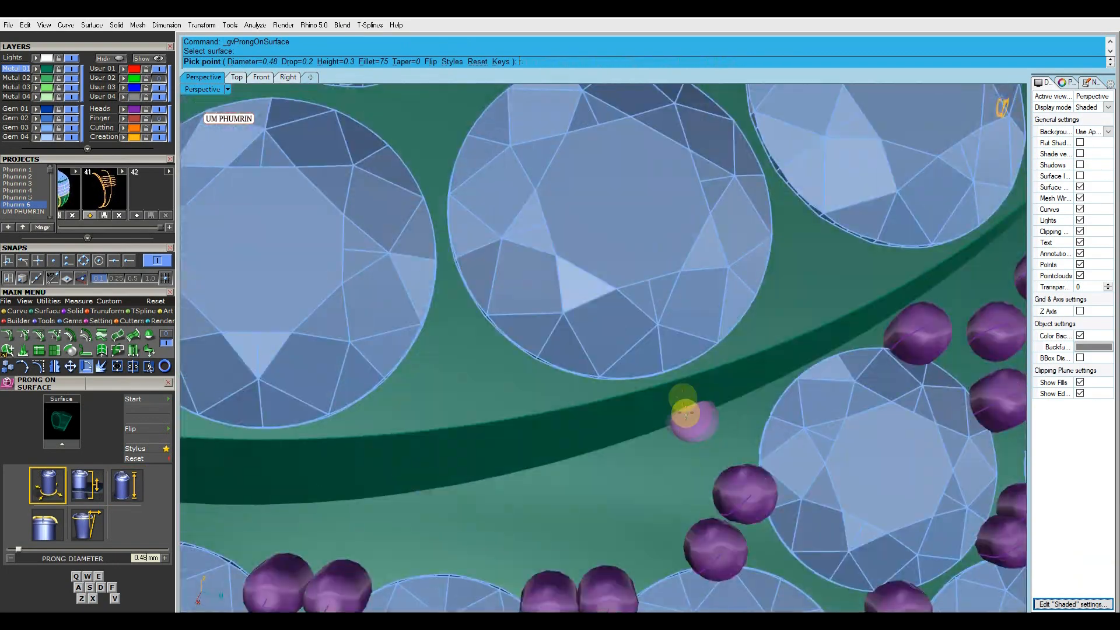
pyautogui.press('s')
pyautogui.moveTo(685, 413); pyautogui.dragTo(681, 398, button='right')
pyautogui.scroll(-3, 620, 460)
pyautogui.moveTo(621, 460); pyautogui.dragTo(446, 411, button='right')
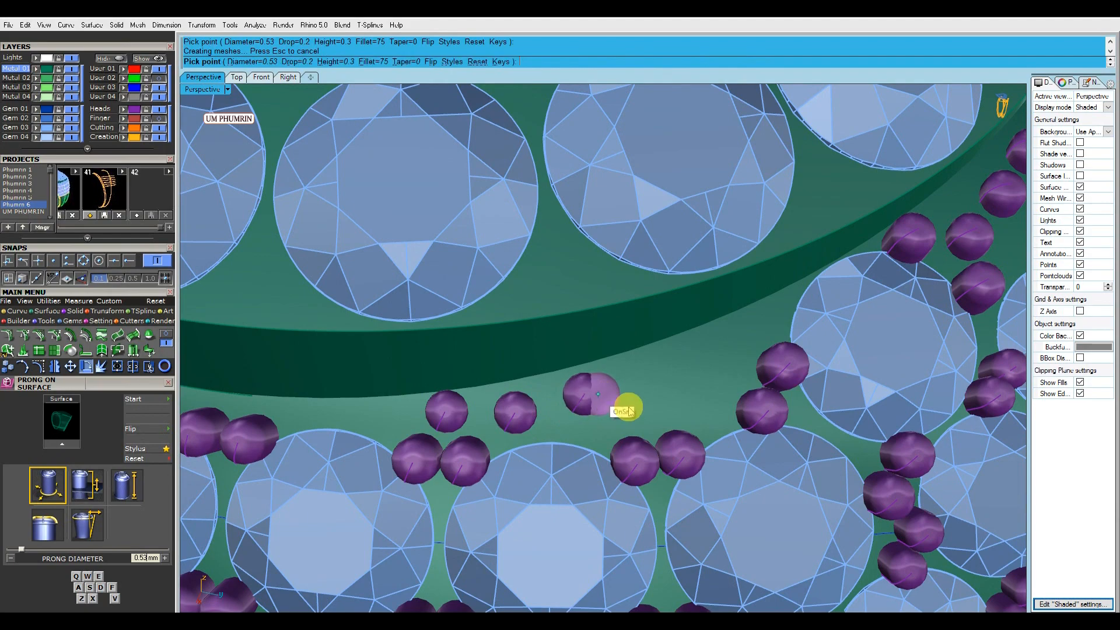
pyautogui.rightClick(702, 400)
pyautogui.scroll(-12, 702, 375)
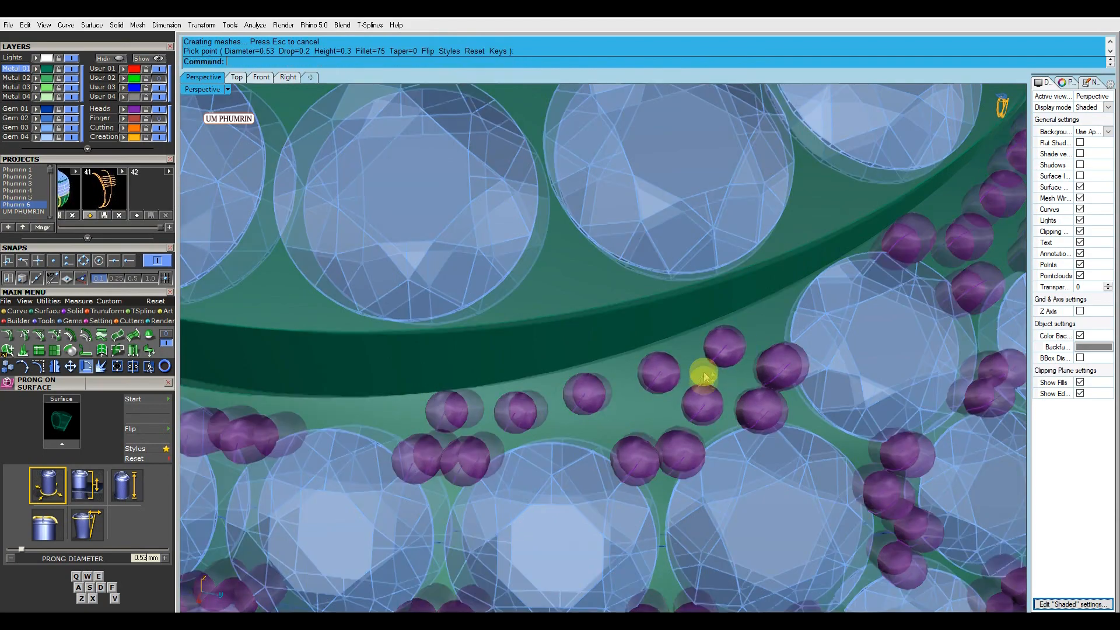
# Nudge the new filler prongs below the dome rim to even out their spacing.
pyautogui.moveTo(700, 373); pyautogui.dragTo(660, 420, button='right')
pyautogui.scroll(9, 660, 420)
pyautogui.click(652, 410)
pyautogui.scroll(8, 650, 407)
pyautogui.moveTo(625, 404); pyautogui.dragTo(623, 400)
pyautogui.scroll(-15, 671, 409)
pyautogui.moveTo(713, 420); pyautogui.dragTo(715, 469, button='right')
# Add a 0.48 mm diameter, 0.3 high prong in the remaining gap between the dome-rim prongs and the upper row's prong pair.
pyautogui.click(715, 469)
pyautogui.scroll(10, 618, 362)
pyautogui.click(603, 375)
pyautogui.scroll(3, 603, 403)
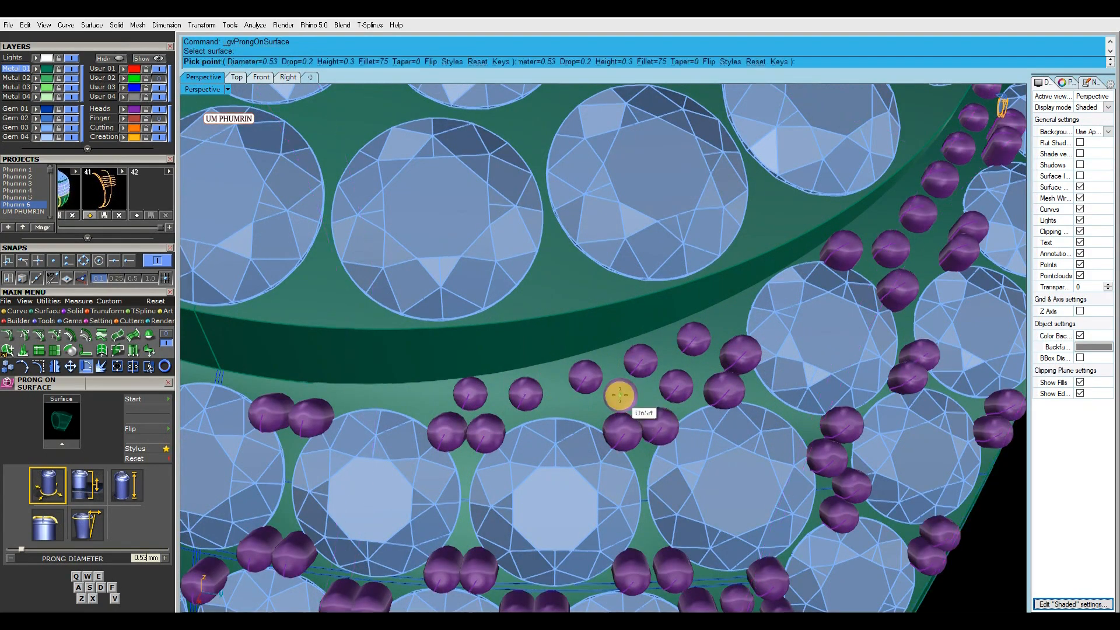
pyautogui.scroll(2, 620, 395)
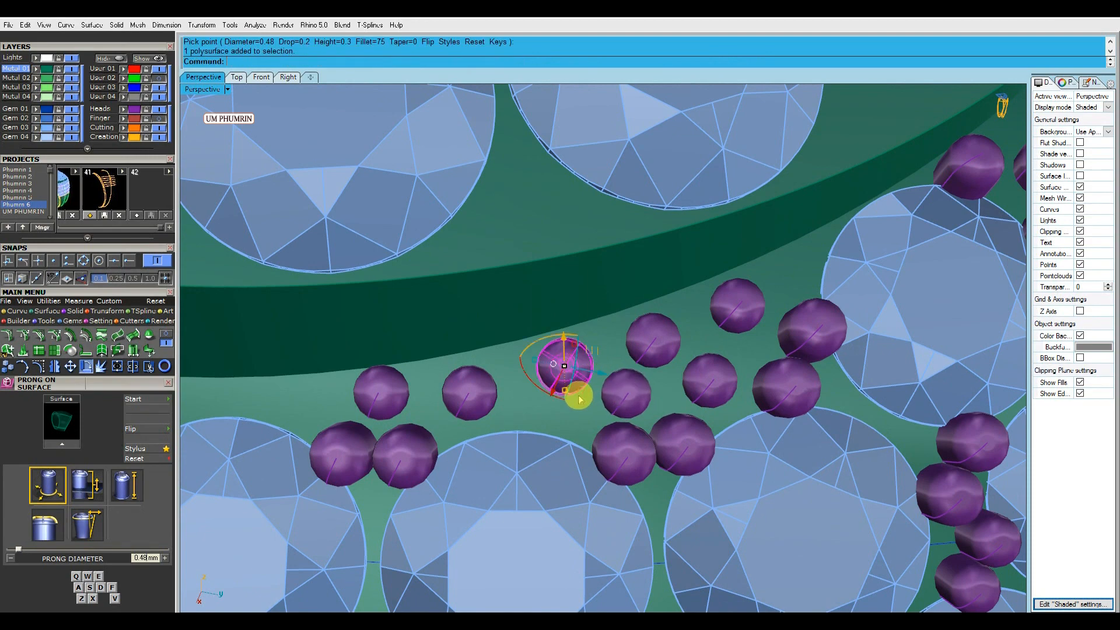
# Fine-tune the positions of the small prongs around the added one so the cluster below the dome rim is evenly spaced.
pyautogui.scroll(-3, 601, 411)
pyautogui.scroll(3, 697, 373)
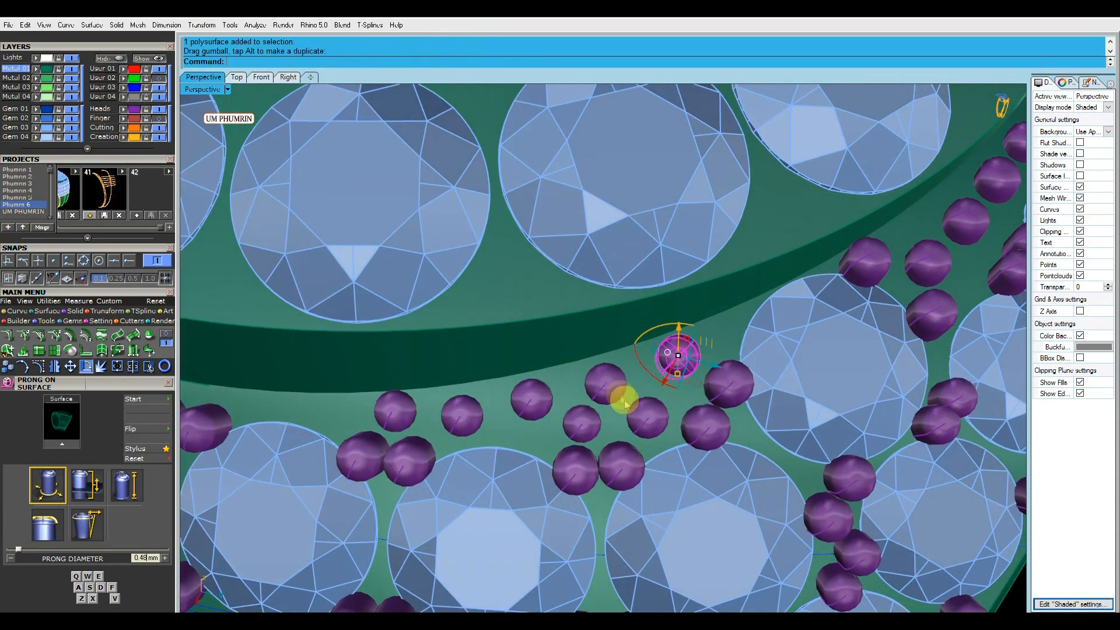
pyautogui.scroll(-3, 650, 422)
pyautogui.moveTo(623, 409); pyautogui.dragTo(665, 445)
pyautogui.scroll(3, 650, 422)
pyautogui.click(649, 421)
pyautogui.scroll(-8, 665, 471)
pyautogui.keyDown('shift'); pyautogui.moveTo(714, 468); pyautogui.dragTo(606, 376, button='right'); pyautogui.keyUp('shift')
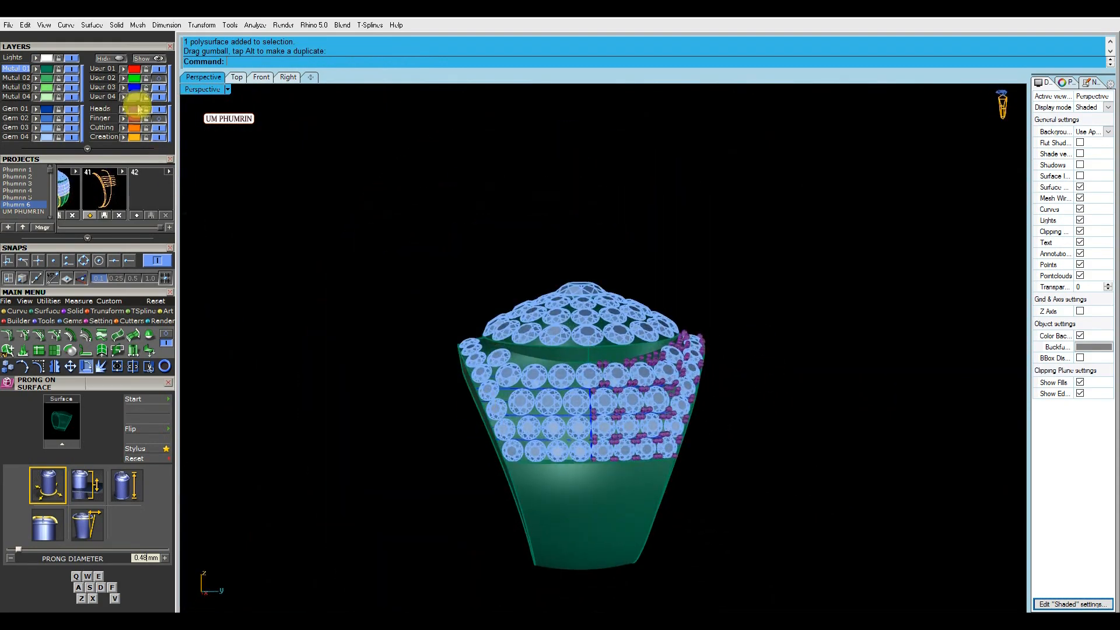
# Select all prongs on the Heads layer and mirror a copy across the X axis to the shank's other half.
pyautogui.click(137, 111)
pyautogui.click(495, 254)
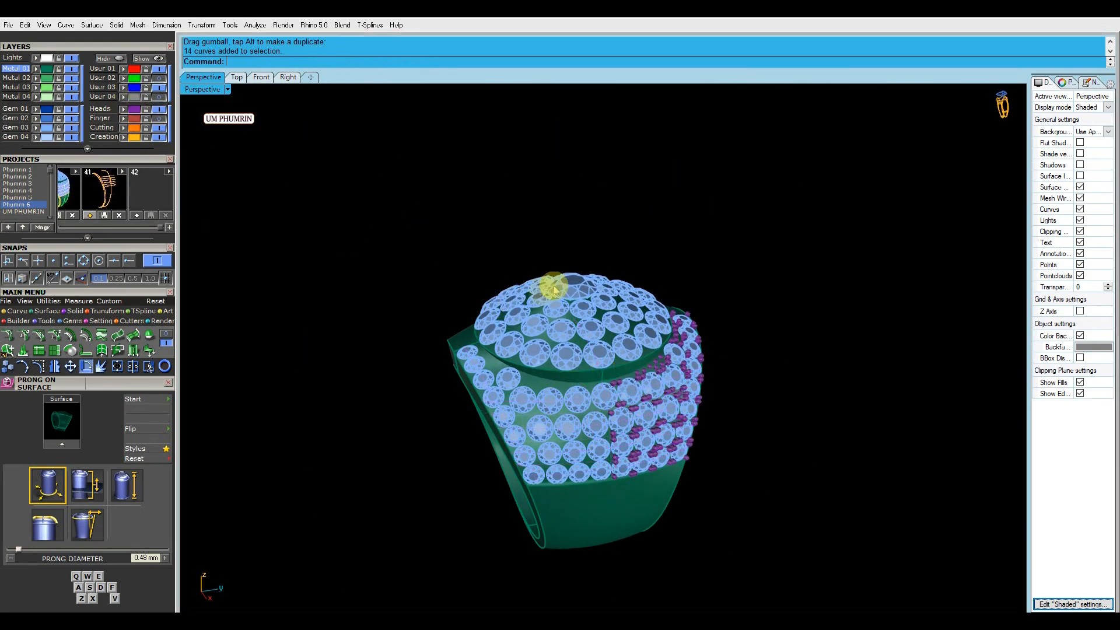
pyautogui.scroll(5, 667, 372)
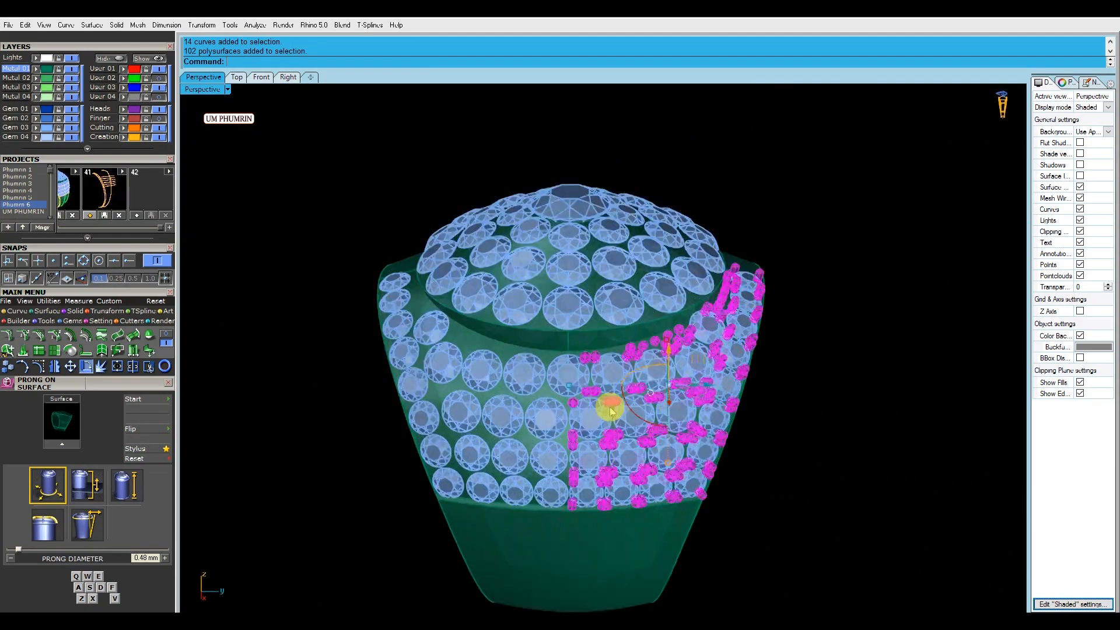
pyautogui.moveTo(621, 385); pyautogui.dragTo(770, 513, button='right')
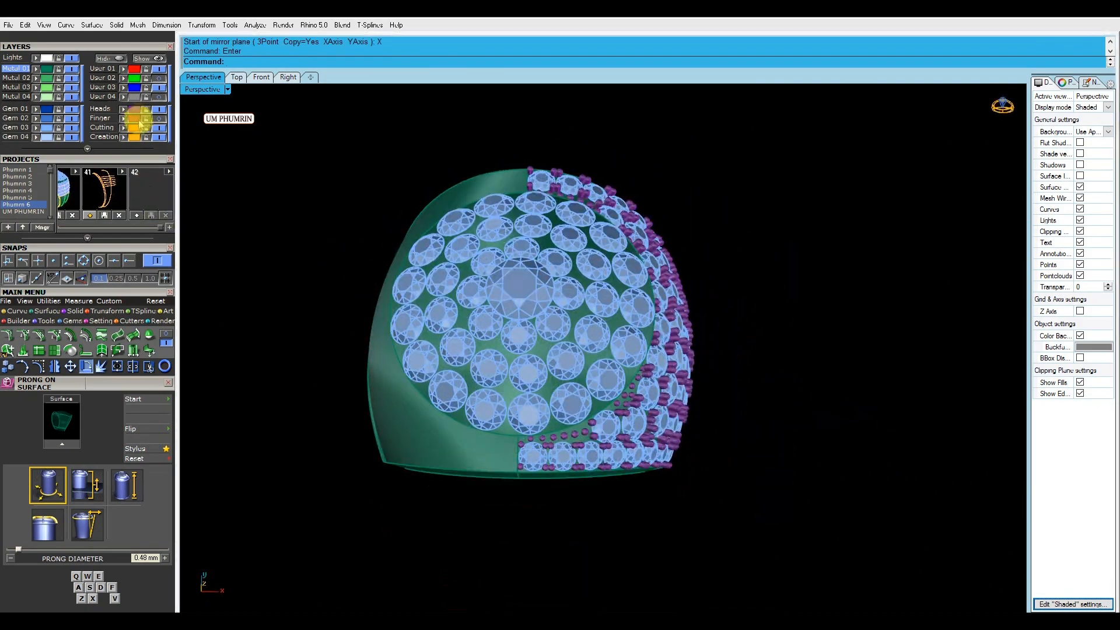
# Group all the shank prongs, assign them to the Metal 01 layer and show the hidden ring parts.
pyautogui.click(647, 315)
pyautogui.click(1068, 82)
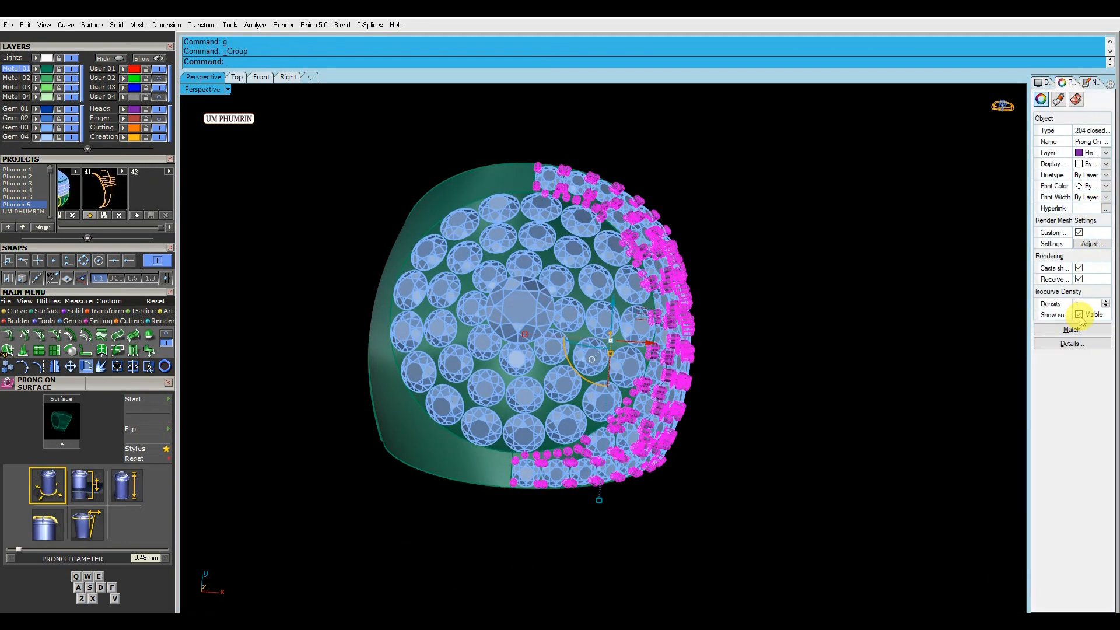
pyautogui.moveTo(875, 326); pyautogui.dragTo(245, 227, button='right')
pyautogui.click(35, 67)
pyautogui.moveTo(560, 300); pyautogui.dragTo(837, 267, button='right')
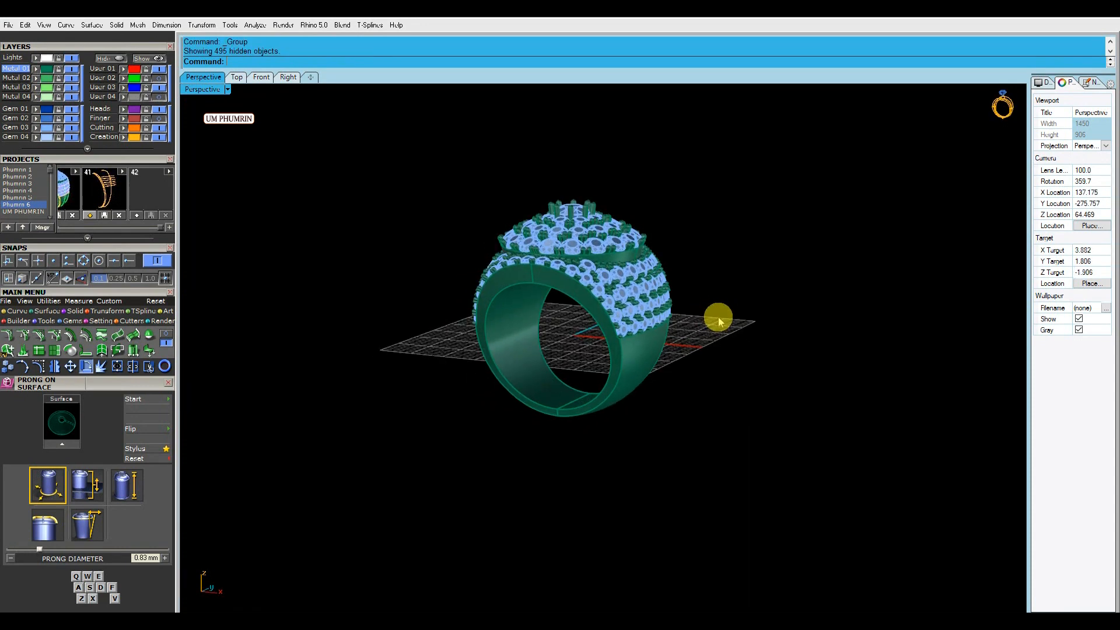
# Set the Perspective viewport to Working Shade and switch to the four-viewport layout.
pyautogui.click(203, 89)
pyautogui.click(280, 449)
pyautogui.moveTo(409, 432); pyautogui.dragTo(567, 343, button='right')
pyautogui.doubleClick(213, 92)
# Set the Top viewport to Working Shade and centre the ring in it.
pyautogui.click(193, 89)
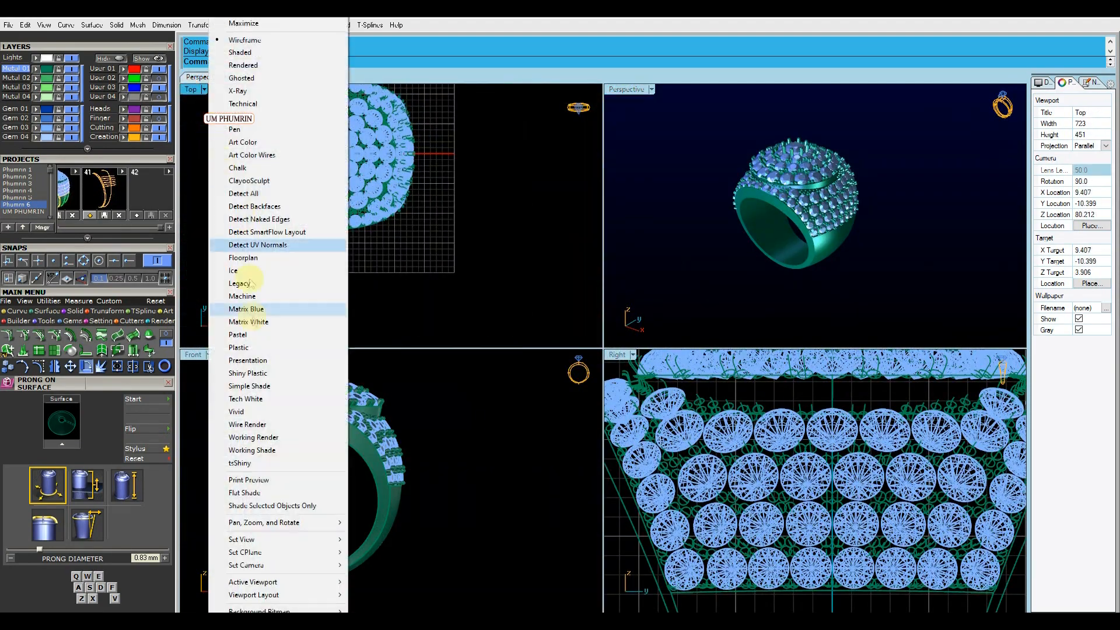
pyautogui.click(266, 452)
pyautogui.moveTo(387, 200)
pyautogui.mouseDown(button='right')
pyautogui.moveTo(453, 207)
pyautogui.moveTo(494, 229)
pyautogui.mouseUp(button='right')
pyautogui.scroll(1, 505, 420)
# Set the Front and Right viewports to Working Shade and fit the whole ring in each.
pyautogui.click(199, 356)
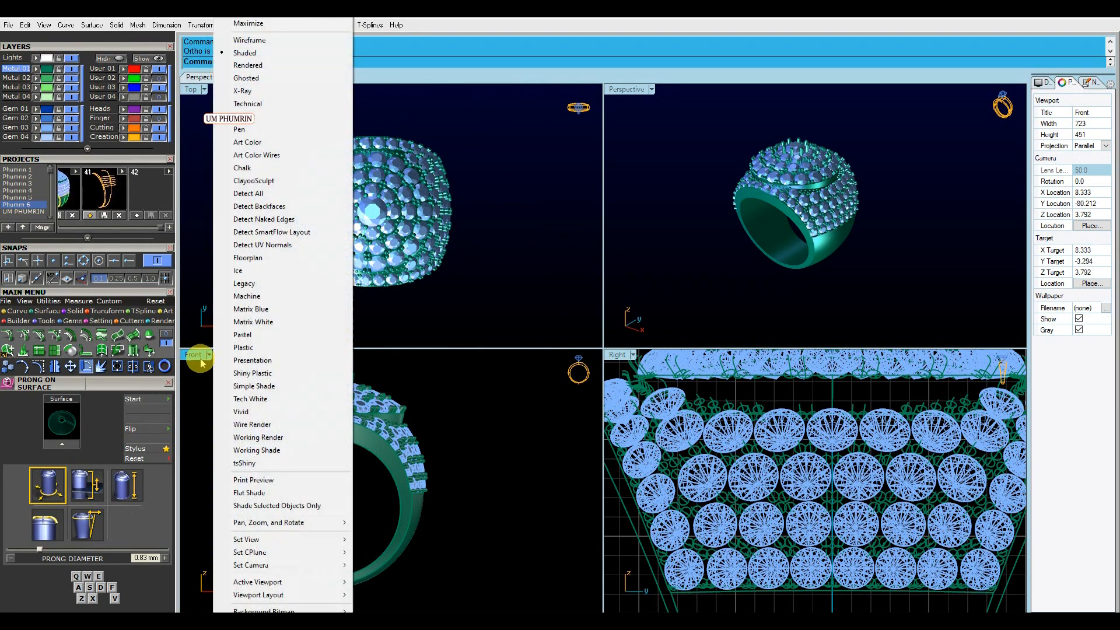
pyautogui.click(272, 450)
pyautogui.scroll(-4, 782, 429)
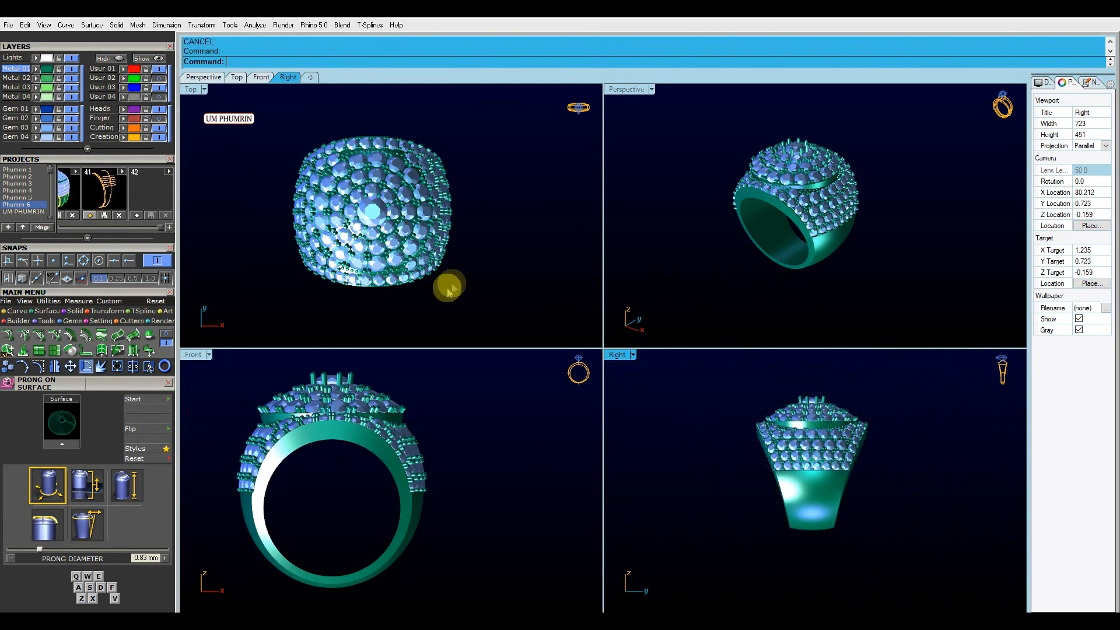
# Enlarge and centre the ring in the Top, Front, Right and Perspective viewports.
pyautogui.moveTo(482, 272); pyautogui.dragTo(488, 262, button='right')
pyautogui.scroll(2, 490, 261)
pyautogui.moveTo(465, 435); pyautogui.dragTo(508, 440, button='right')
pyautogui.scroll(-3, 508, 440)
pyautogui.scroll(4, 850, 439)
pyautogui.moveTo(798, 421); pyautogui.dragTo(813, 429, button='right')
pyautogui.scroll(4, 812, 243)
pyautogui.keyDown('shift'); pyautogui.moveTo(813, 242); pyautogui.dragTo(824, 251, button='right'); pyautogui.keyUp('shift')
pyautogui.moveTo(503, 425); pyautogui.dragTo(488, 429, button='right')
pyautogui.scroll(1, 488, 430)
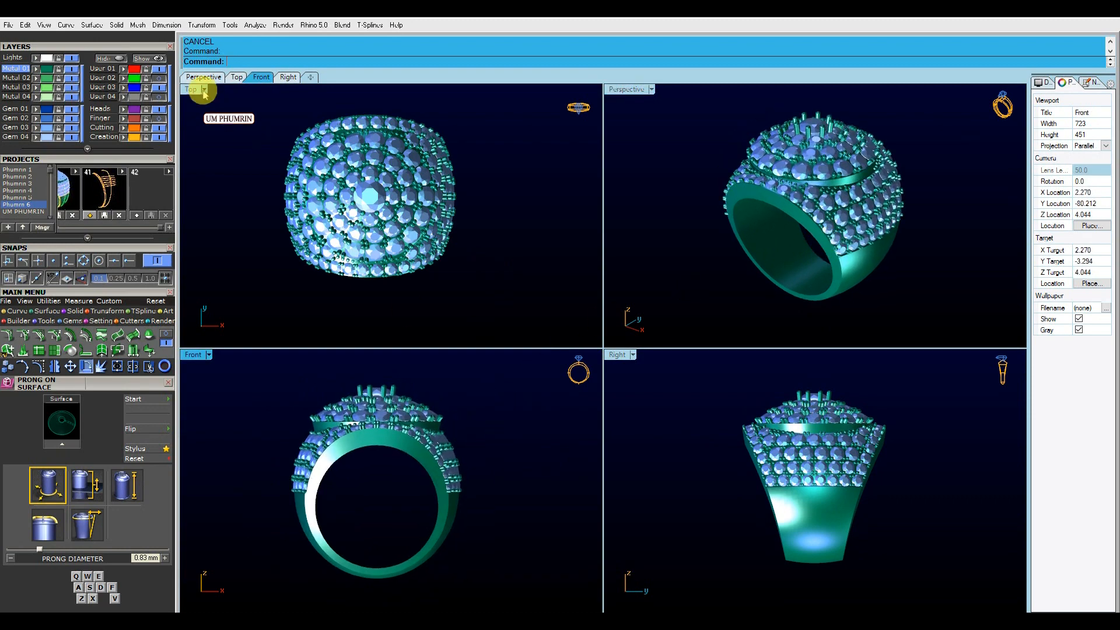
# Inspect the full-size ring in the Front, Right and Perspective views and save the file.
pyautogui.doubleClick(204, 90)
pyautogui.click(211, 81)
pyautogui.moveTo(560, 251); pyautogui.dragTo(607, 259, button='right')
pyautogui.click(257, 83)
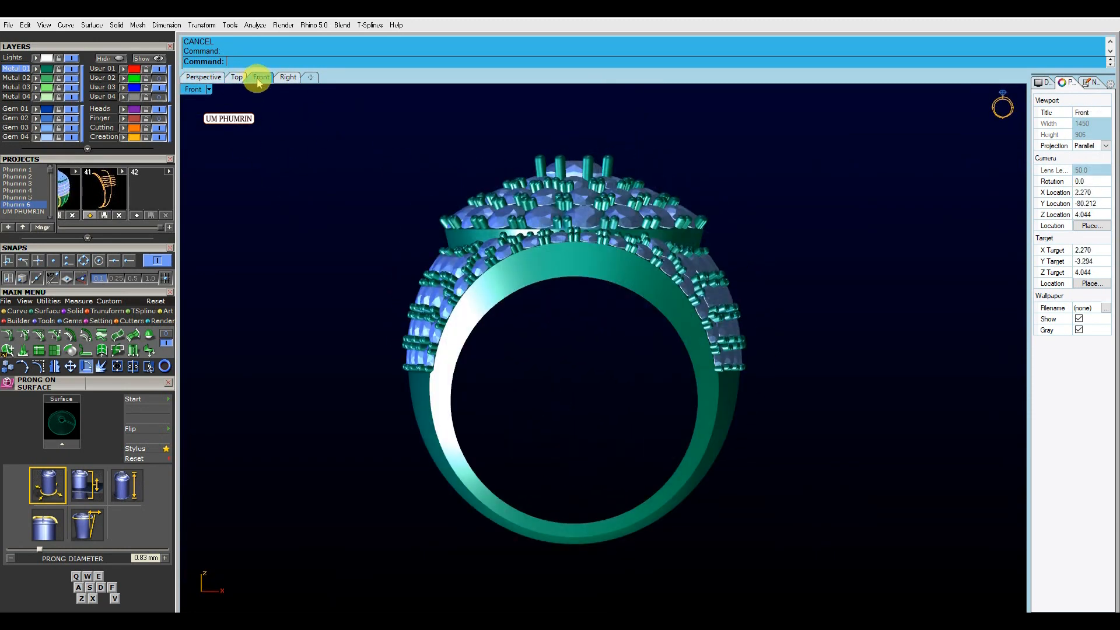
pyautogui.click(288, 78)
pyautogui.moveTo(320, 157); pyautogui.dragTo(312, 168, button='right')
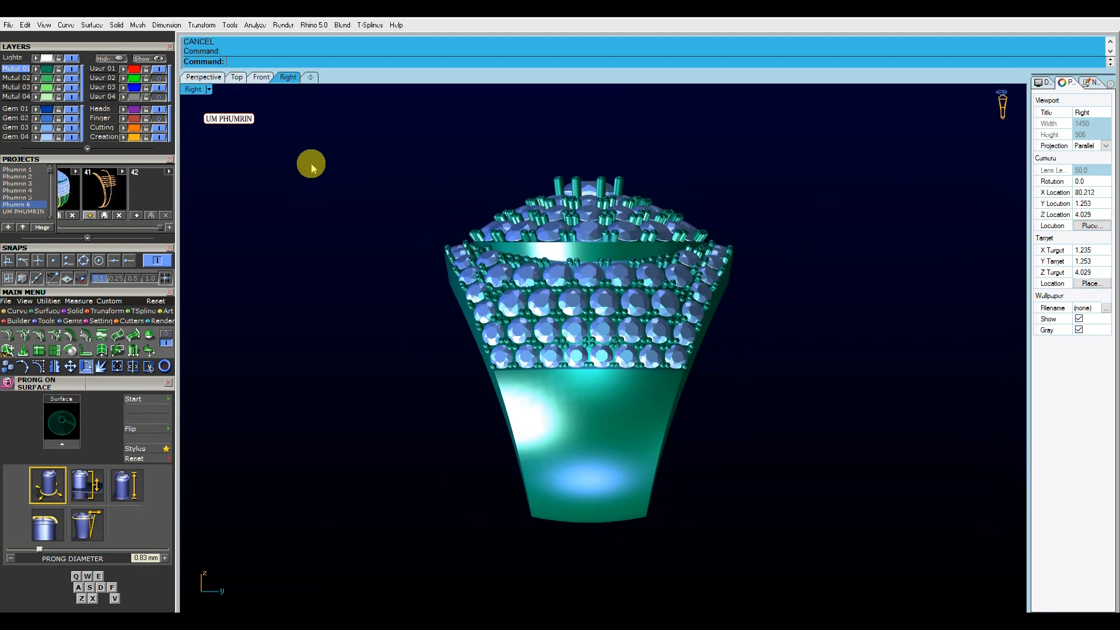
pyautogui.click(222, 79)
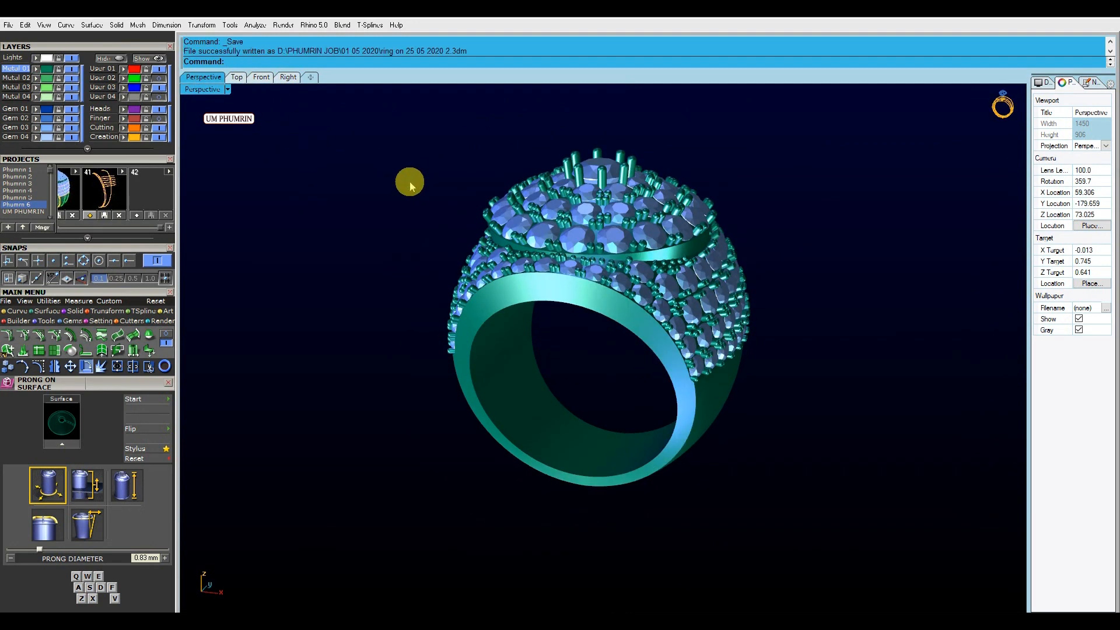
pyautogui.moveTo(410, 184); pyautogui.dragTo(380, 217, button='right')
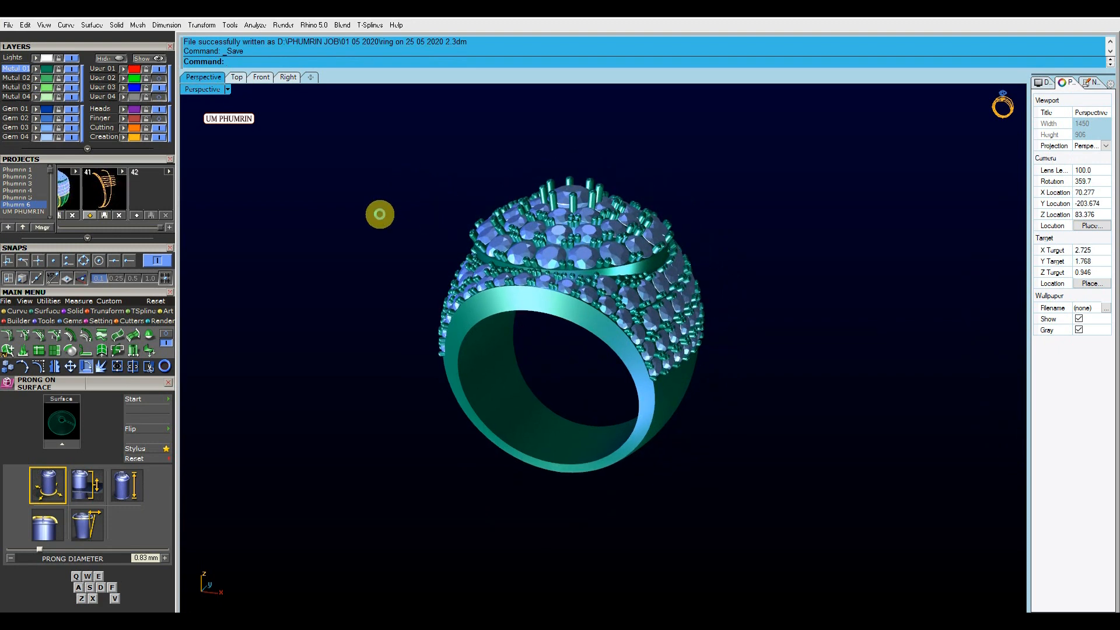
pyautogui.moveTo(551, 309); pyautogui.dragTo(406, 271, button='right')
# Select the shank and examine its profile in the Perspective, Top, Front and Right views.
pyautogui.click(591, 388)
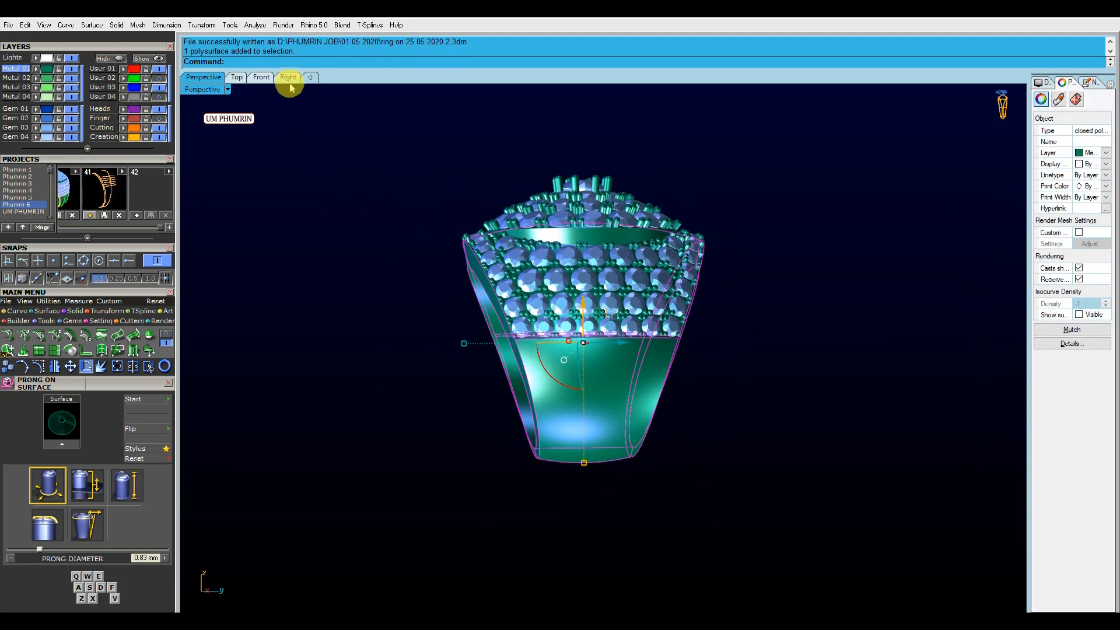
pyautogui.click(289, 79)
pyautogui.scroll(-4, 507, 260)
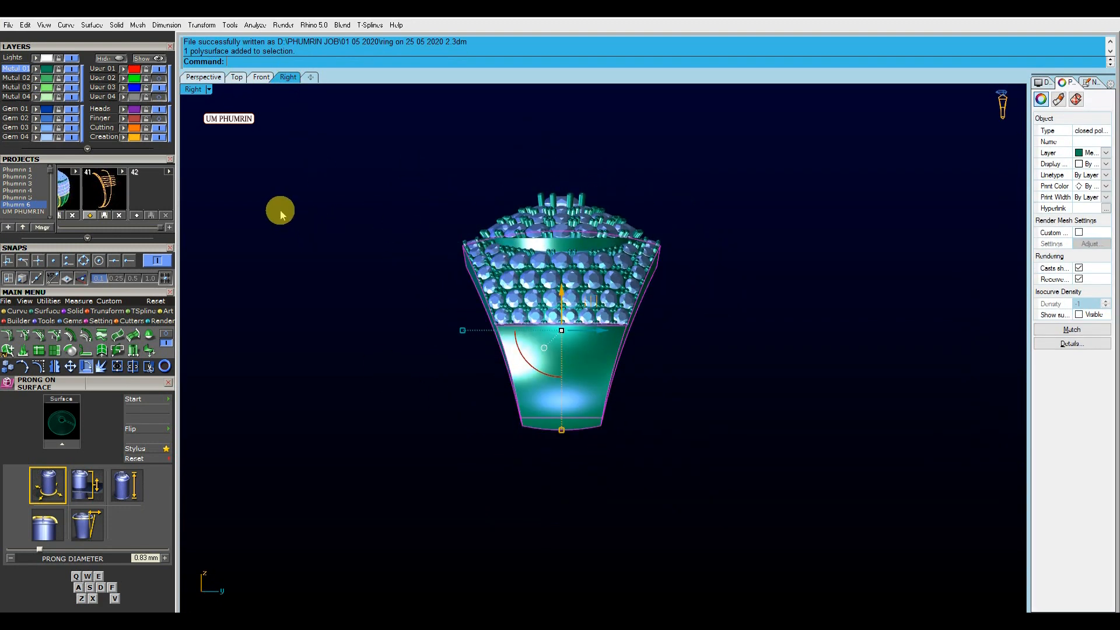
pyautogui.click(261, 77)
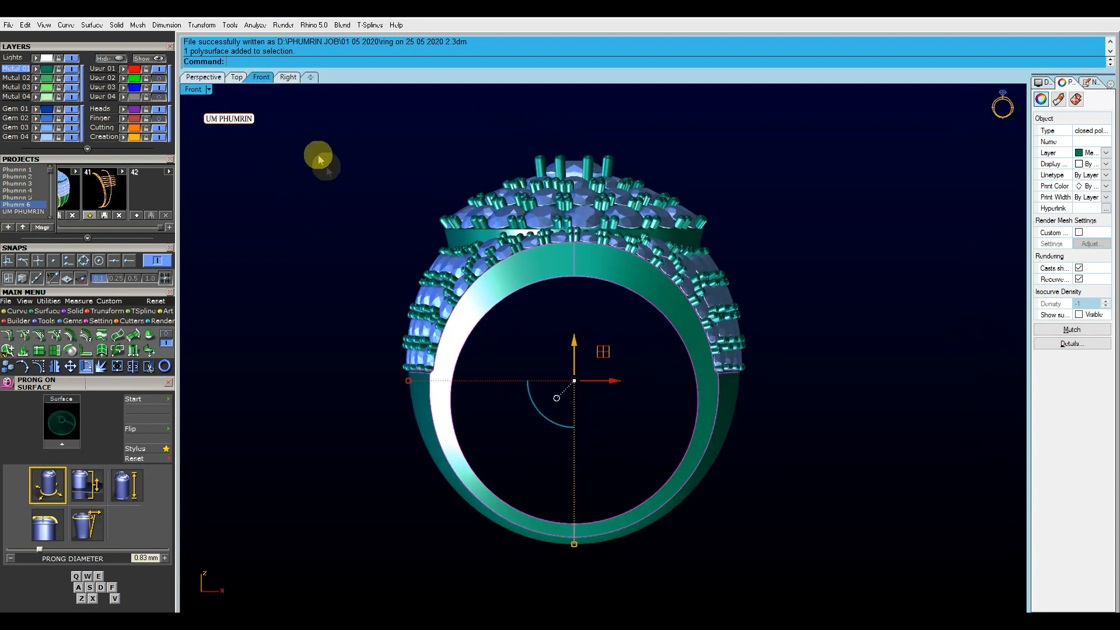
pyautogui.click(334, 192)
pyautogui.click(212, 78)
pyautogui.click(239, 79)
pyautogui.click(258, 80)
pyautogui.click(287, 79)
pyautogui.moveTo(671, 437); pyautogui.dragTo(382, 385)
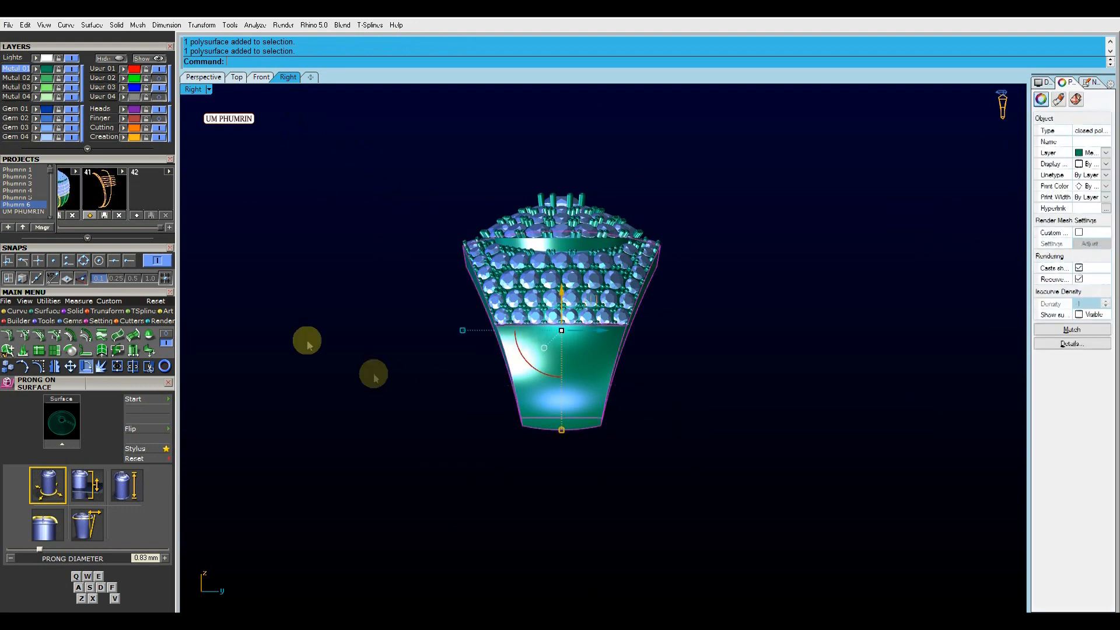
# Apply a control cage to the shank in the Right view, adjust its lower part and delete the cage.
pyautogui.click(107, 310)
pyautogui.click(134, 351)
pyautogui.click(290, 62)
pyautogui.click(305, 62)
pyautogui.moveTo(670, 491); pyautogui.dragTo(448, 429)
pyautogui.scroll(4, 516, 439)
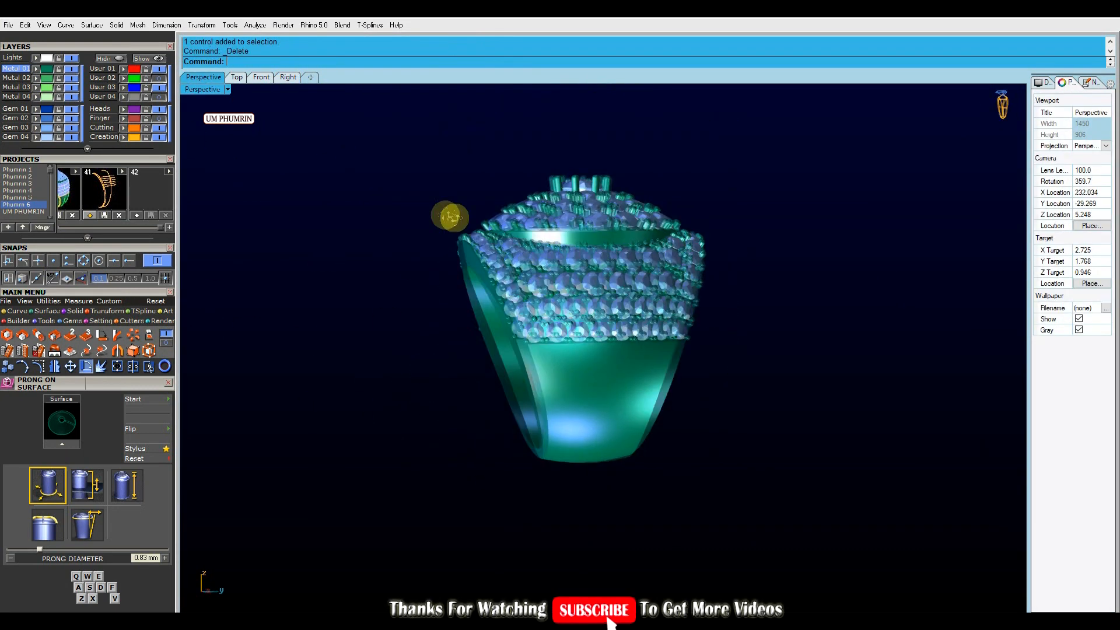
# Examine the gems, prongs and shank from several angles in the Perspective view and save the file.
pyautogui.moveTo(450, 215); pyautogui.dragTo(567, 311, button='right')
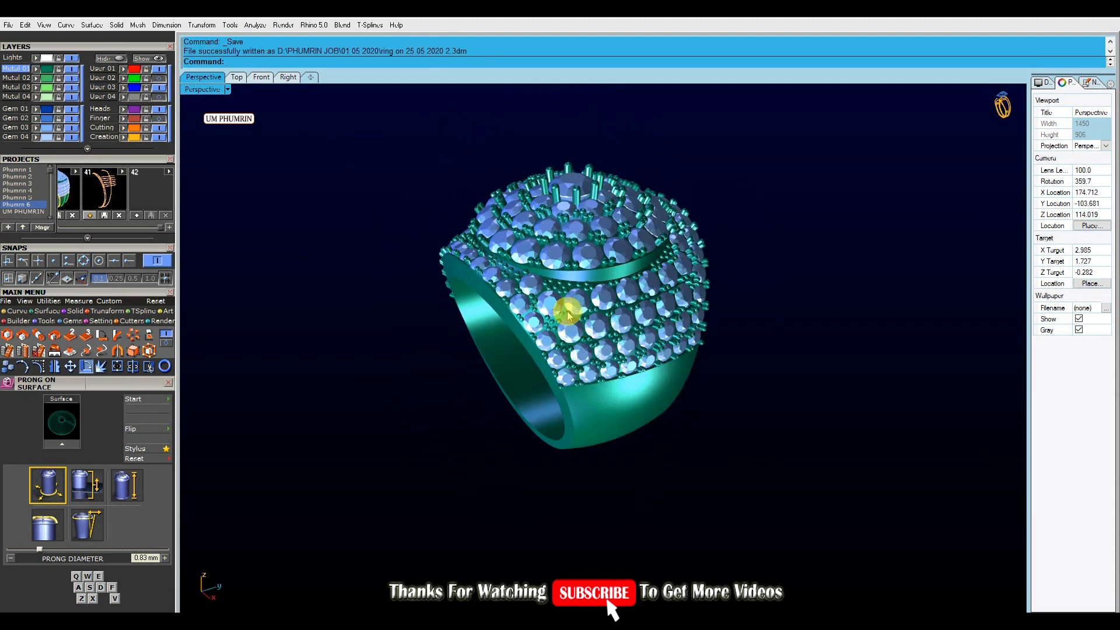
pyautogui.moveTo(567, 313); pyautogui.dragTo(729, 388, button='right')
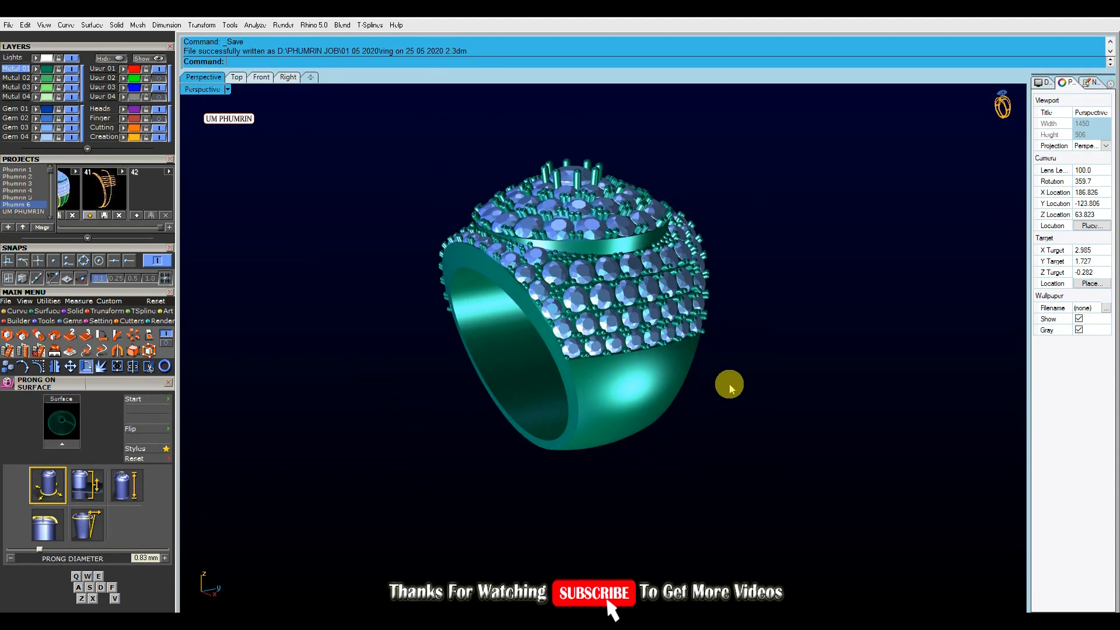
pyautogui.moveTo(729, 388); pyautogui.dragTo(684, 373, button='right')
pyautogui.click(631, 432)
pyautogui.press('Escape')
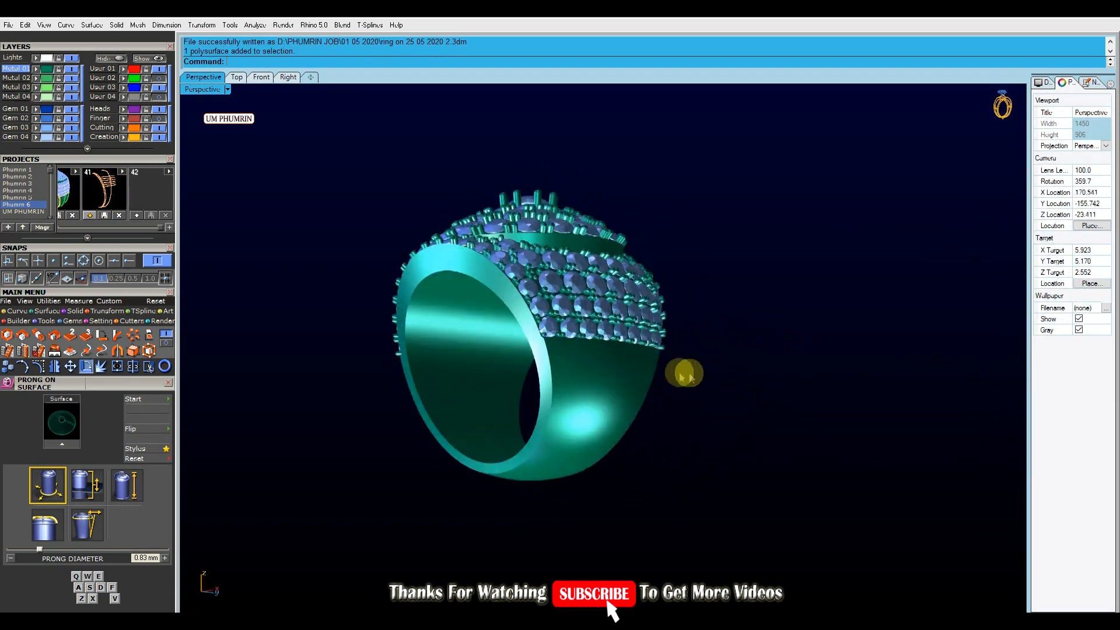
# Set the Perspective viewport to Shaded and compare the ring with its Right and Front views.
pyautogui.click(205, 89)
pyautogui.click(310, 185)
pyautogui.moveTo(318, 184)
pyautogui.mouseDown(button='right')
pyautogui.moveTo(362, 273)
pyautogui.moveTo(430, 222)
pyautogui.moveTo(456, 220)
pyautogui.moveTo(319, 242)
pyautogui.mouseUp(button='right')
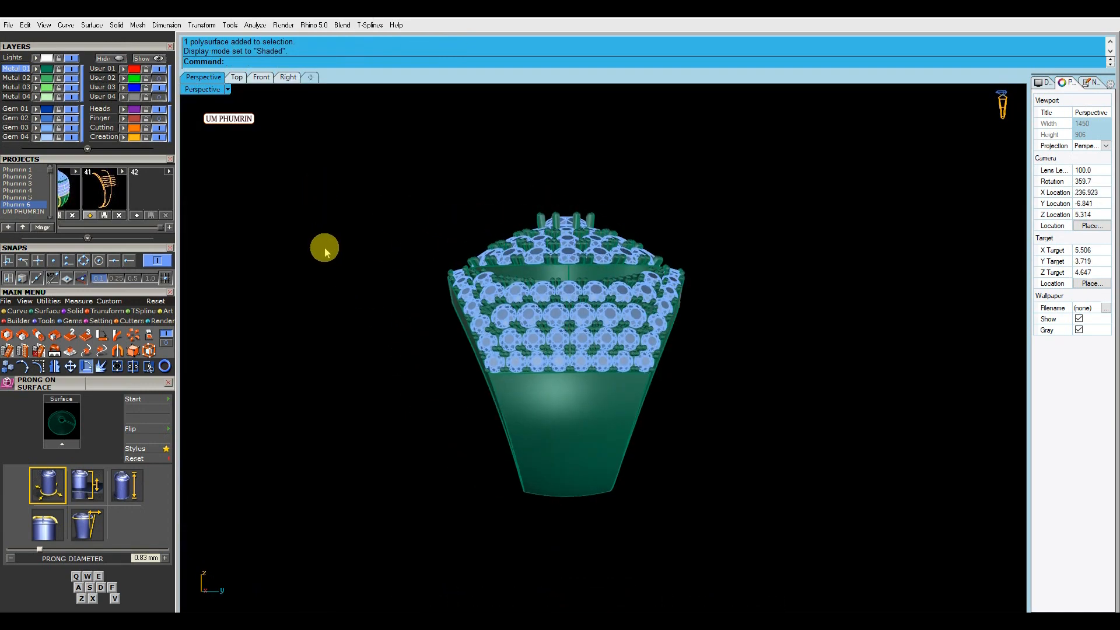
pyautogui.click(288, 77)
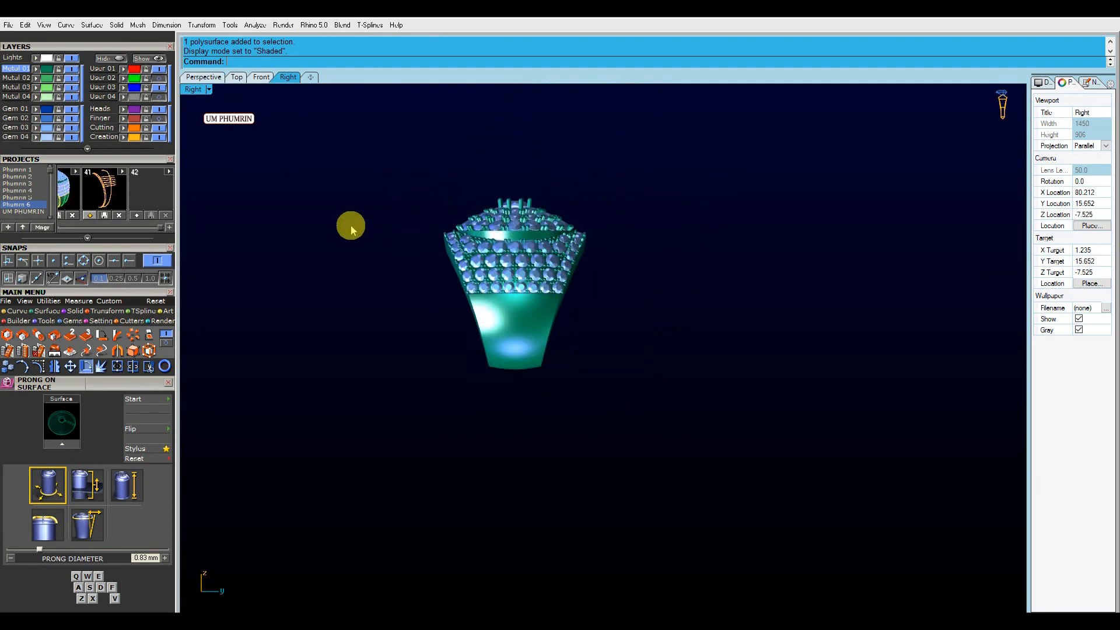
pyautogui.moveTo(279, 114); pyautogui.dragTo(224, 111, button='right')
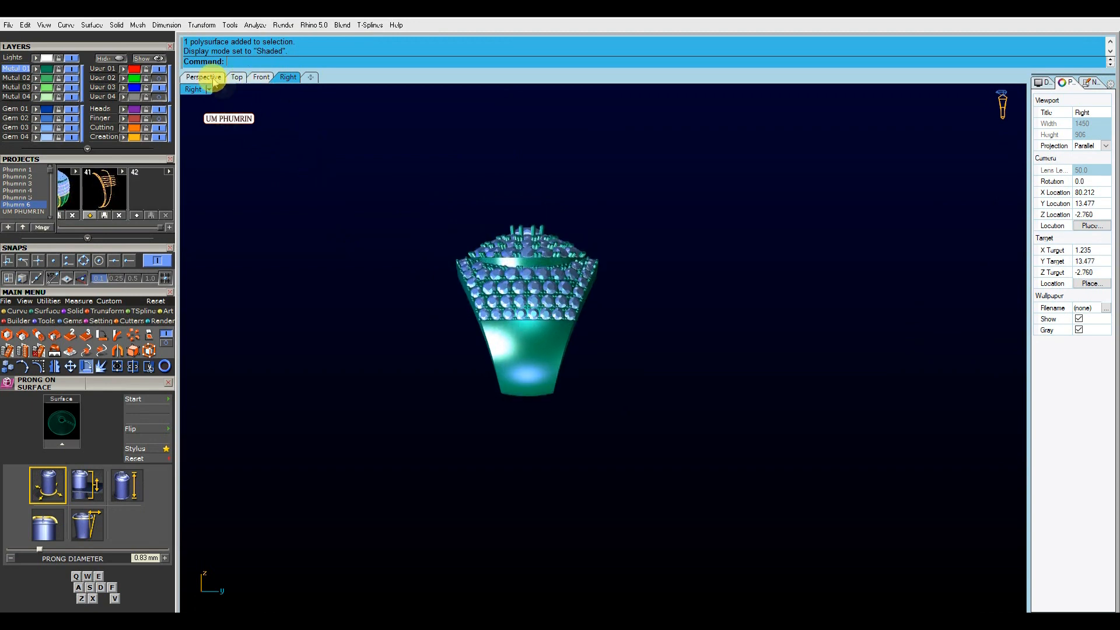
pyautogui.click(260, 77)
pyautogui.click(204, 77)
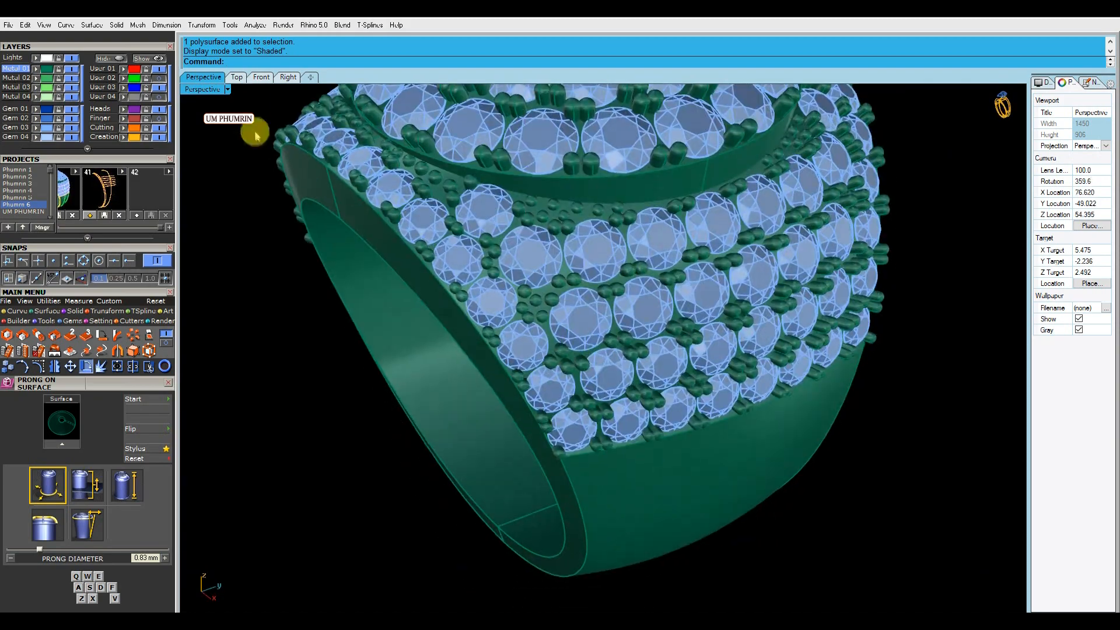
# Add a vertical aligned dimension across the ring's full extent in the Top view.
pyautogui.click(237, 77)
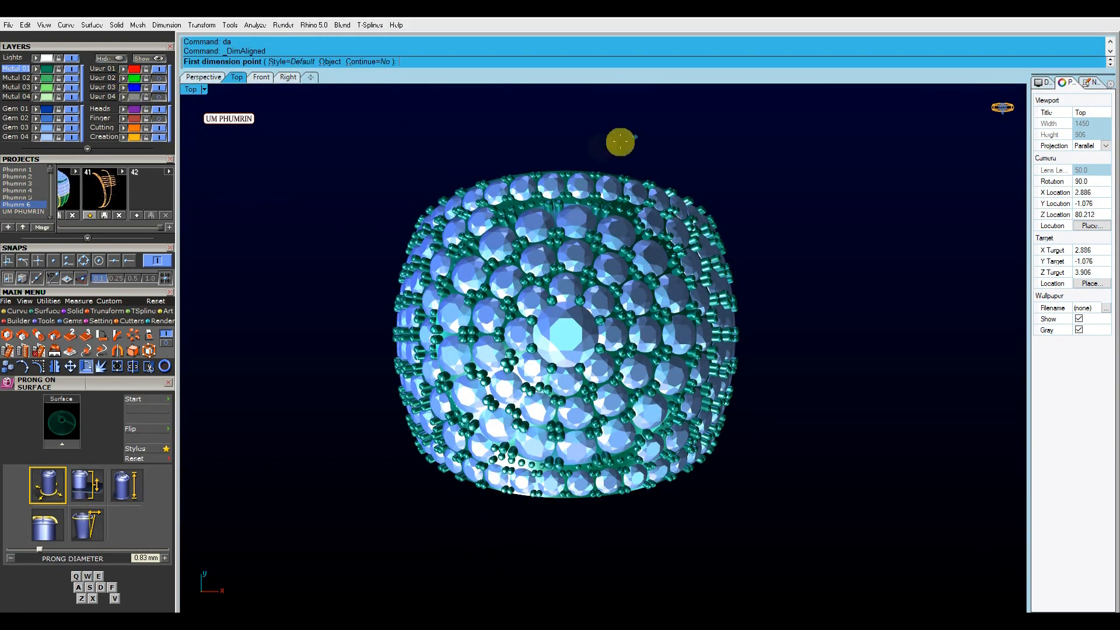
pyautogui.scroll(10, 549, 172)
pyautogui.click(552, 173)
pyautogui.scroll(-8, 570, 210)
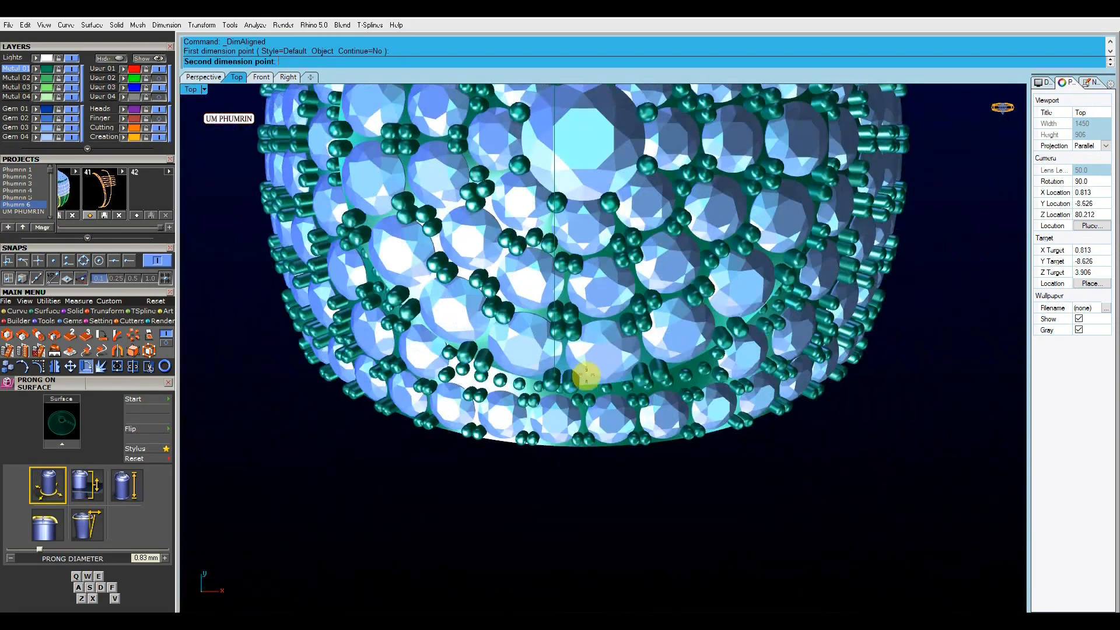
pyautogui.scroll(3, 586, 202)
pyautogui.click(580, 107)
pyautogui.scroll(3, 583, 337)
pyautogui.click(570, 467)
pyautogui.scroll(-3, 595, 465)
pyautogui.scroll(-3, 791, 455)
pyautogui.scroll(3, 912, 494)
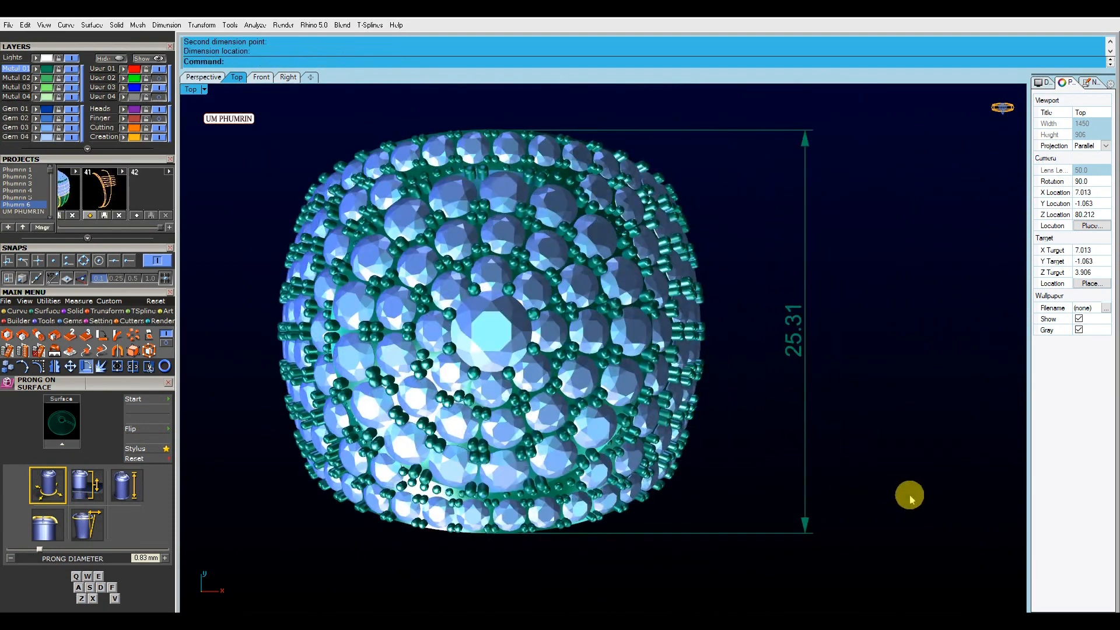
# Delete the linear dimension beside the ring and return to the Perspective view.
pyautogui.click(778, 419)
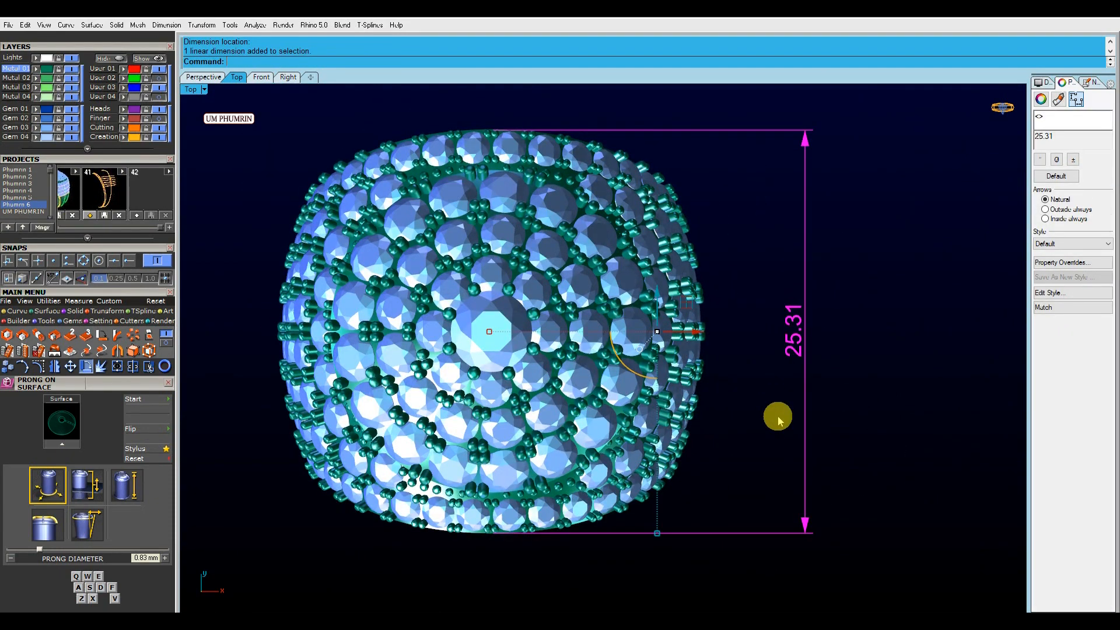
pyautogui.scroll(-3, 780, 420)
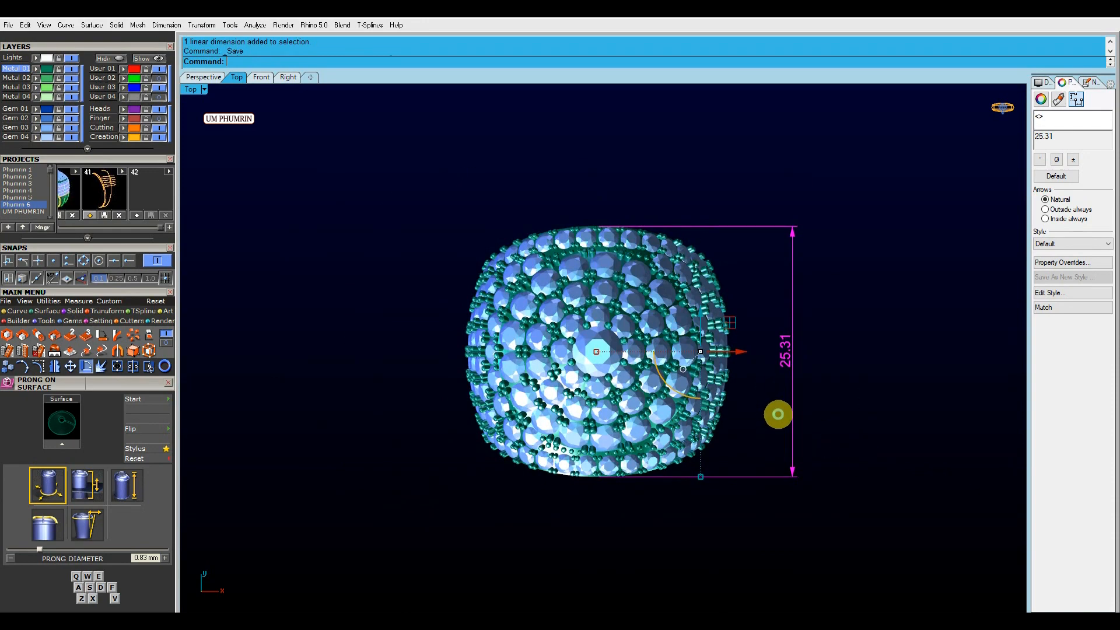
pyautogui.click(780, 394)
pyautogui.press('Delete')
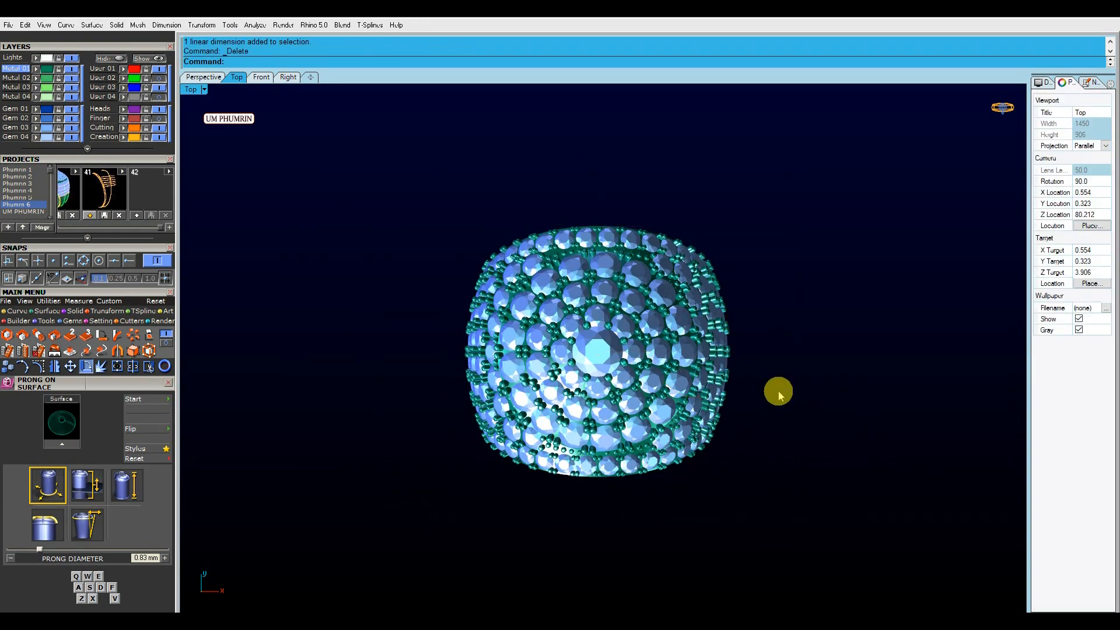
pyautogui.click(201, 78)
pyautogui.moveTo(625, 245); pyautogui.dragTo(609, 303, button='right')
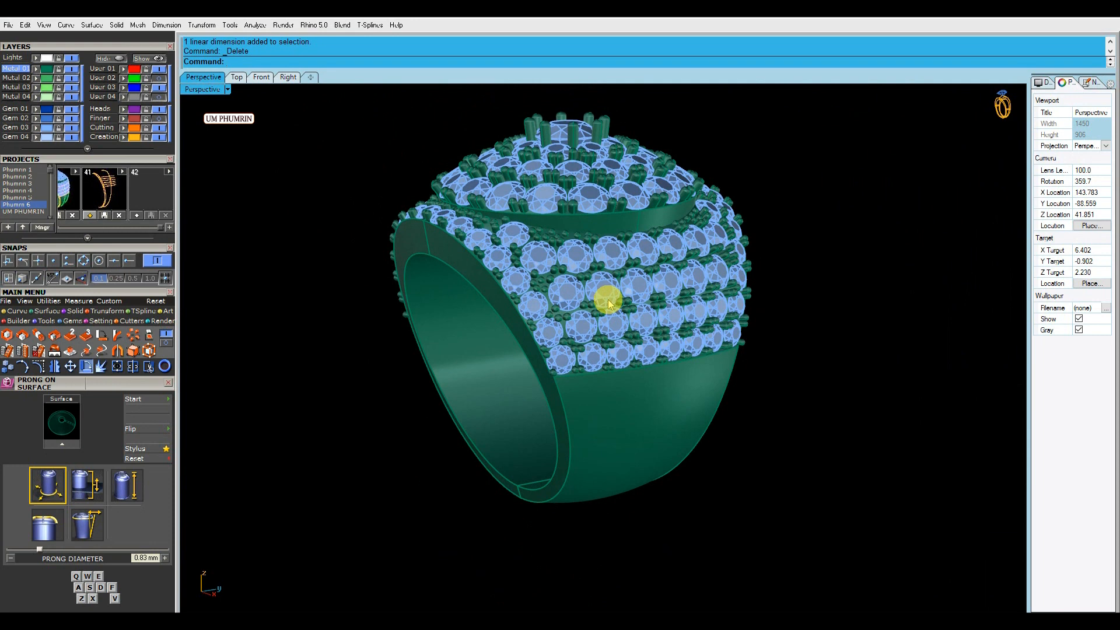
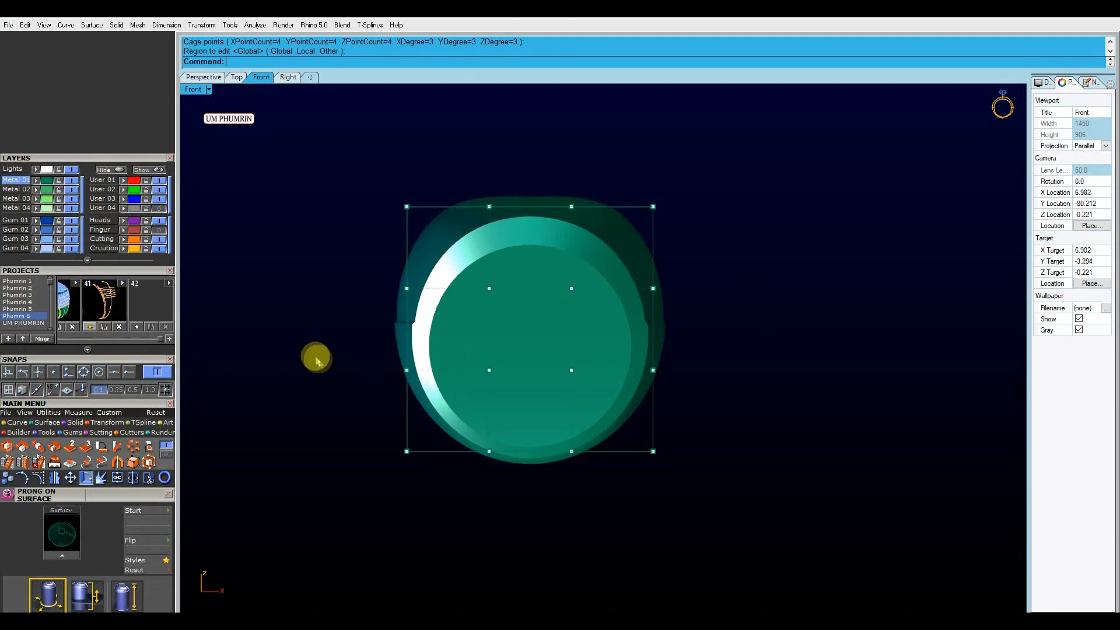
# Raise the lower cage points of the inner solid to leave more metal at the shank's base, and remove the cage.
pyautogui.moveTo(316, 358); pyautogui.dragTo(683, 472)
pyautogui.scroll(4, 542, 388)
pyautogui.moveTo(522, 384); pyautogui.dragTo(523, 366)
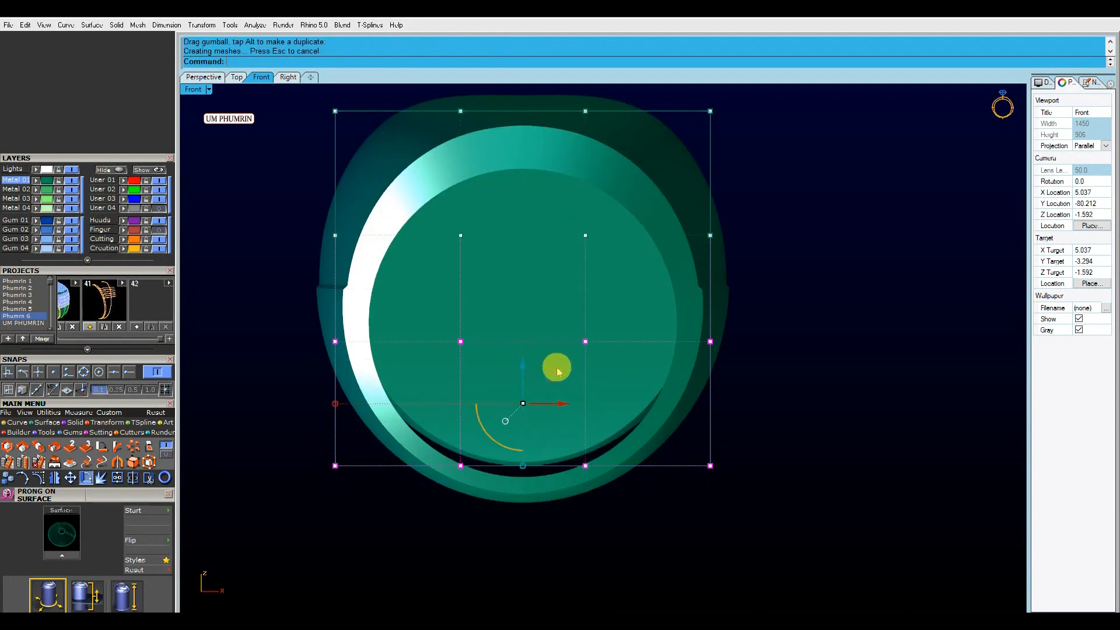
pyautogui.moveTo(521, 428); pyautogui.dragTo(521, 419)
pyautogui.moveTo(523, 364); pyautogui.dragTo(523, 357)
pyautogui.scroll(-2, 662, 455)
pyautogui.moveTo(662, 456); pyautogui.dragTo(737, 441, button='right')
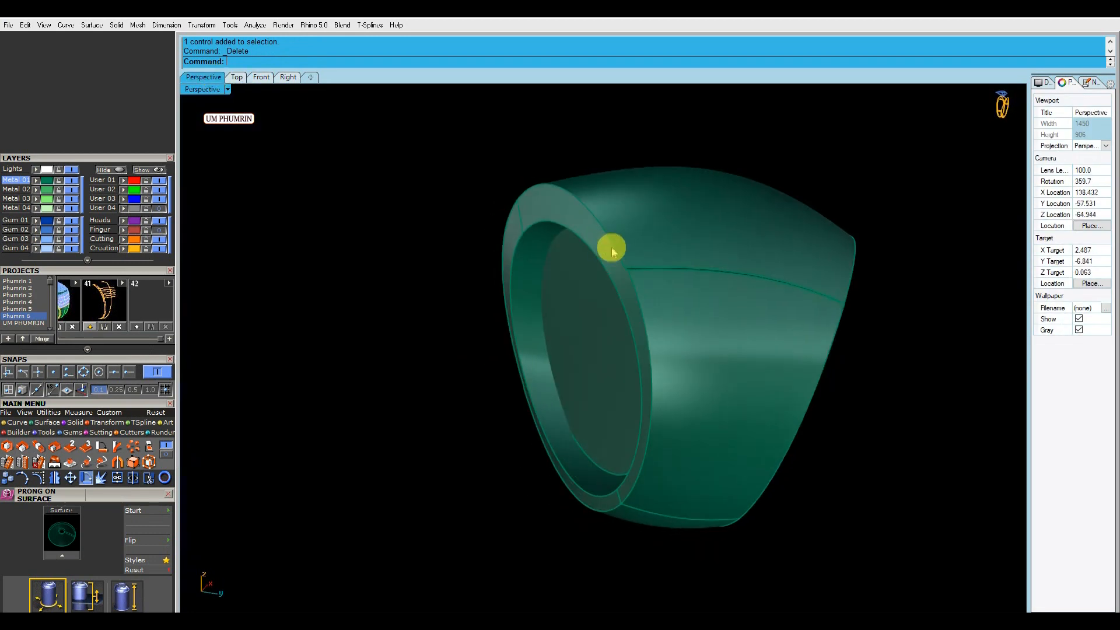
# Store the inner solid in project slot 42 and hollow the shank with it using Boolean Difference.
pyautogui.click(582, 293)
pyautogui.click(138, 327)
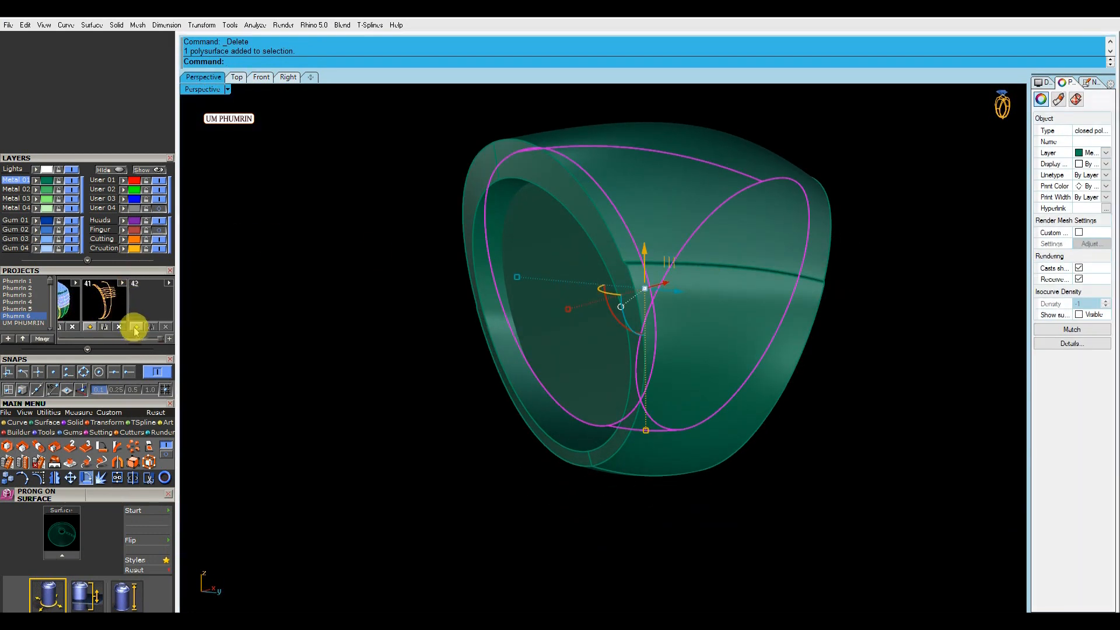
pyautogui.click(660, 368)
pyautogui.moveTo(660, 368); pyautogui.dragTo(622, 377, button='right')
pyautogui.write('bd')
pyautogui.press('Return')
pyautogui.click(588, 346)
pyautogui.press('Return')
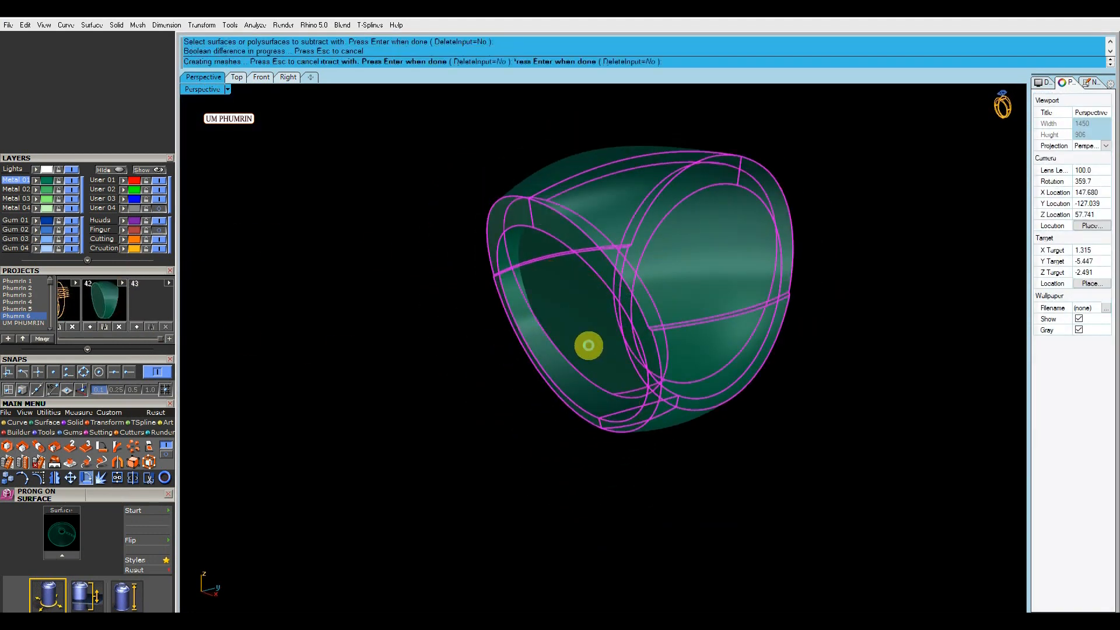
pyautogui.click(589, 346)
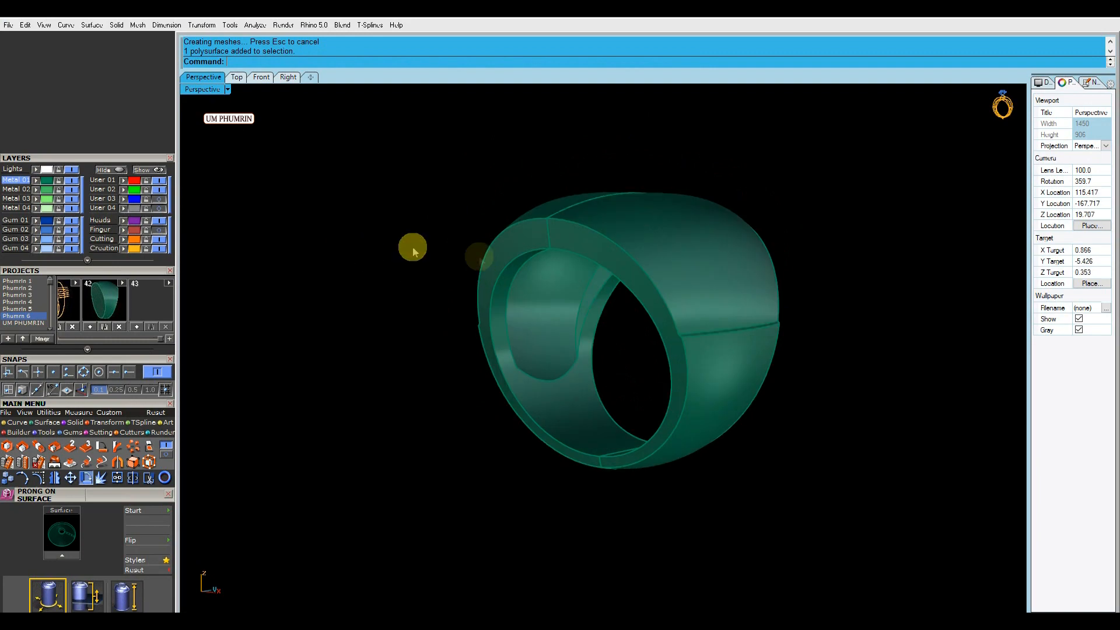
# Show the hidden ring parts and examine the hollowed shank and gem tips from the inside.
pyautogui.moveTo(367, 252); pyautogui.dragTo(687, 225, button='right')
pyautogui.moveTo(543, 200); pyautogui.dragTo(730, 253, button='right')
pyautogui.scroll(5, 668, 310)
pyautogui.click(681, 311)
pyautogui.moveTo(683, 313); pyautogui.dragTo(623, 306, button='right')
pyautogui.click(605, 383)
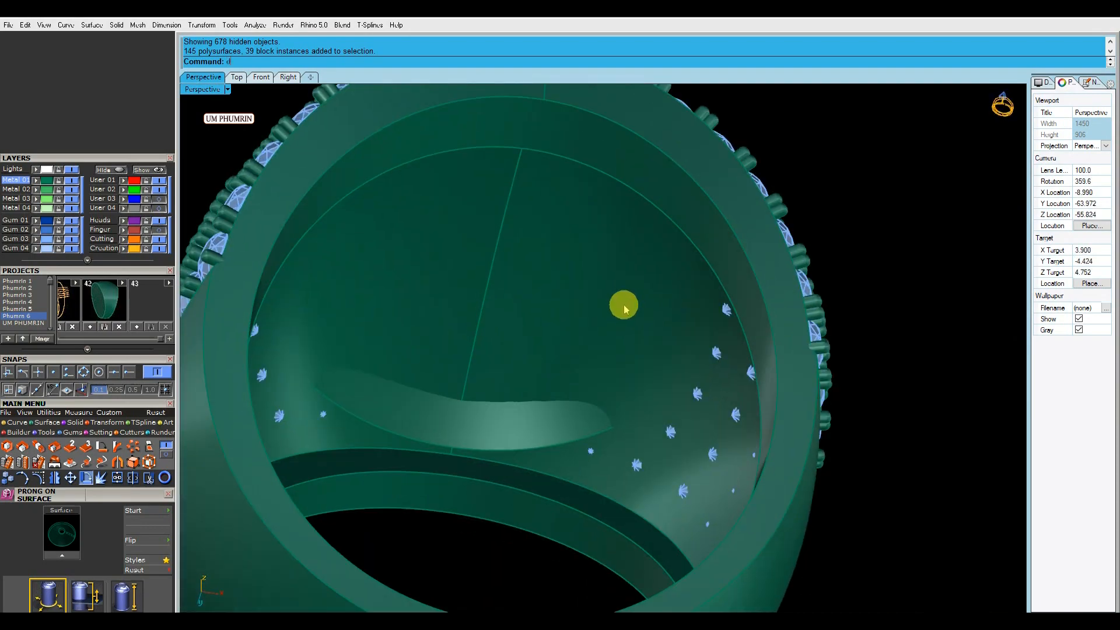
pyautogui.click(536, 452)
pyautogui.press('Return')
pyautogui.scroll(-6, 558, 416)
# Isolate the hollowed shank and the head outline curve by hiding the gems and prongs.
pyautogui.moveTo(582, 379); pyautogui.dragTo(444, 291, button='right')
pyautogui.scroll(5, 412, 284)
pyautogui.scroll(-3, 496, 309)
pyautogui.keyDown('shift'); pyautogui.click(566, 352); pyautogui.keyUp('shift')
pyautogui.rightClick(117, 172)
pyautogui.moveTo(653, 339); pyautogui.dragTo(682, 169, button='right')
# Extrude the head outline curve into a vertical tube surface through the shank's top and flip its direction.
pyautogui.click(822, 426)
pyautogui.moveTo(877, 542); pyautogui.dragTo(695, 358, button='right')
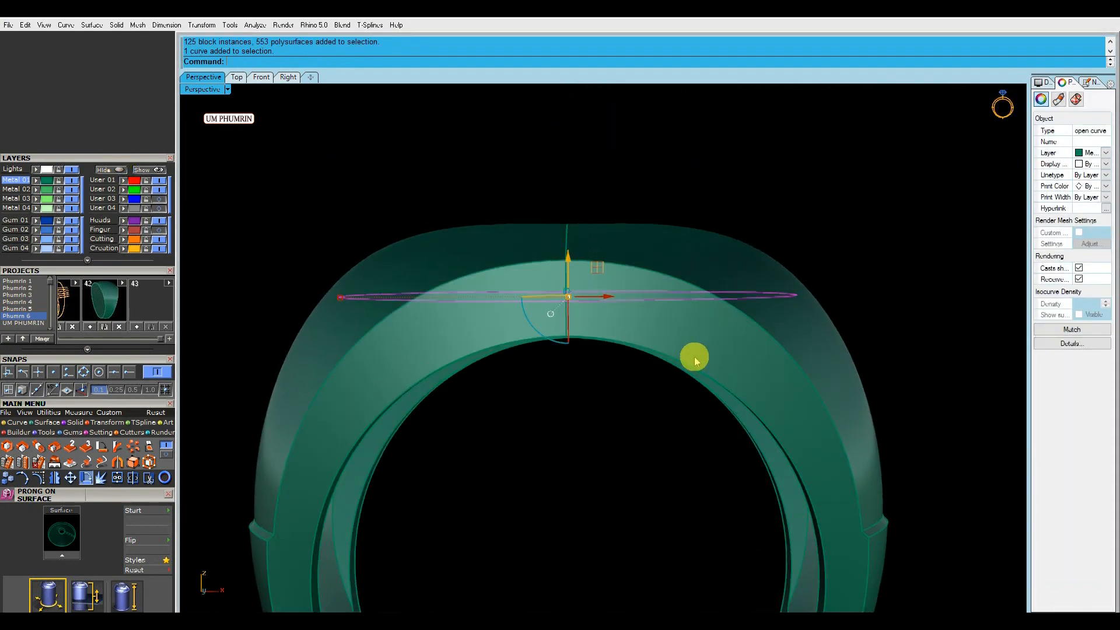
pyautogui.click(655, 413)
pyautogui.moveTo(655, 412); pyautogui.dragTo(653, 344, button='right')
pyautogui.press('Delete')
pyautogui.click(627, 357)
pyautogui.press('Return')
pyautogui.scroll(-2, 741, 424)
# Cut the top of the shank with the tube surface using Boolean Difference.
pyautogui.click(745, 425)
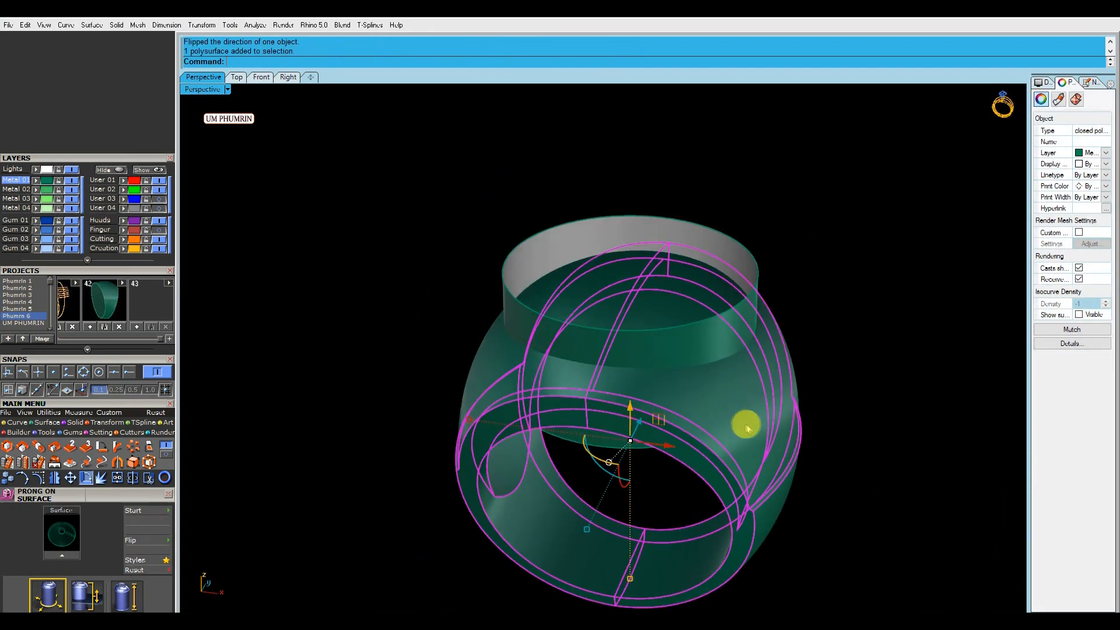
pyautogui.write('bd')
pyautogui.press('Return')
pyautogui.click(667, 354)
pyautogui.press('Return')
pyautogui.click(669, 353)
pyautogui.moveTo(669, 354); pyautogui.dragTo(654, 331, button='right')
# Duplicate the edge of the head outline and delete the leftover cutting piece.
pyautogui.click(680, 321)
pyautogui.write('de')
pyautogui.press('Return')
pyautogui.click(645, 305)
pyautogui.press('Return')
pyautogui.click(648, 319)
pyautogui.press('Delete')
# Extrude the duplicated outline curve into a taller tube rising above the shank and delete the curve.
pyautogui.click(646, 305)
pyautogui.click(683, 333)
pyautogui.click(402, 61)
pyautogui.click(610, 176)
pyautogui.moveTo(628, 203); pyautogui.dragTo(657, 299, button='right')
pyautogui.press('Delete')
# Create a rectangular plane surface across the tube and lower it slightly below the tube's rim.
pyautogui.press('Return')
pyautogui.write('pa')
pyautogui.press('Return')
pyautogui.press('Return')
pyautogui.moveTo(596, 176); pyautogui.dragTo(596, 202)
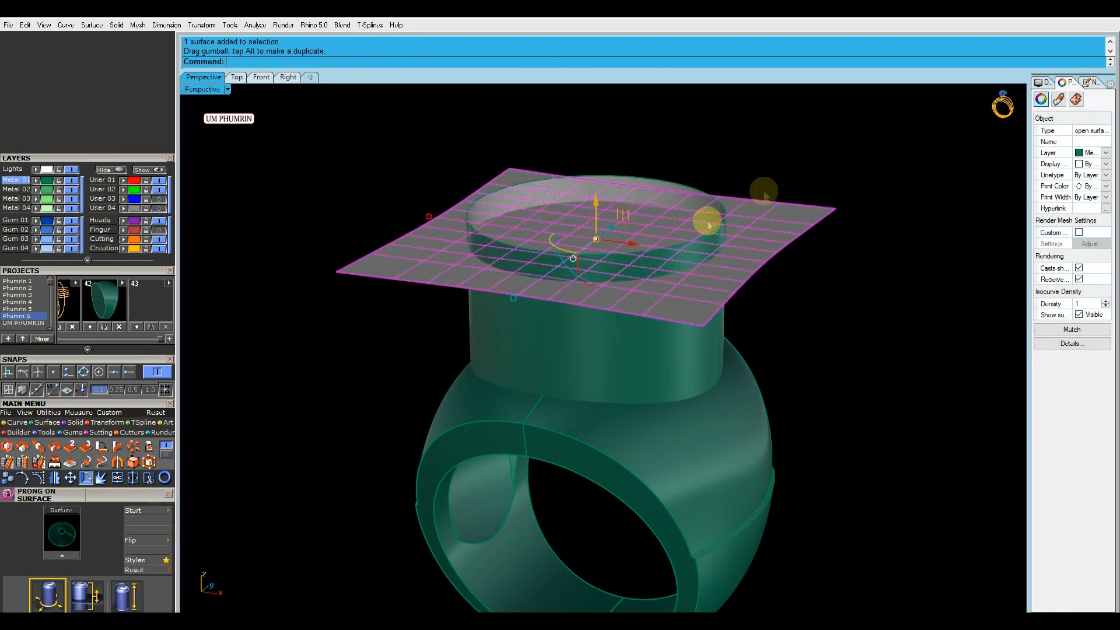
# Try to trim the tube with the rectangular plane using Boolean Difference.
pyautogui.click(766, 186)
pyautogui.click(700, 264)
pyautogui.write('bd')
pyautogui.press('Return')
pyautogui.click(727, 264)
pyautogui.press('Return')
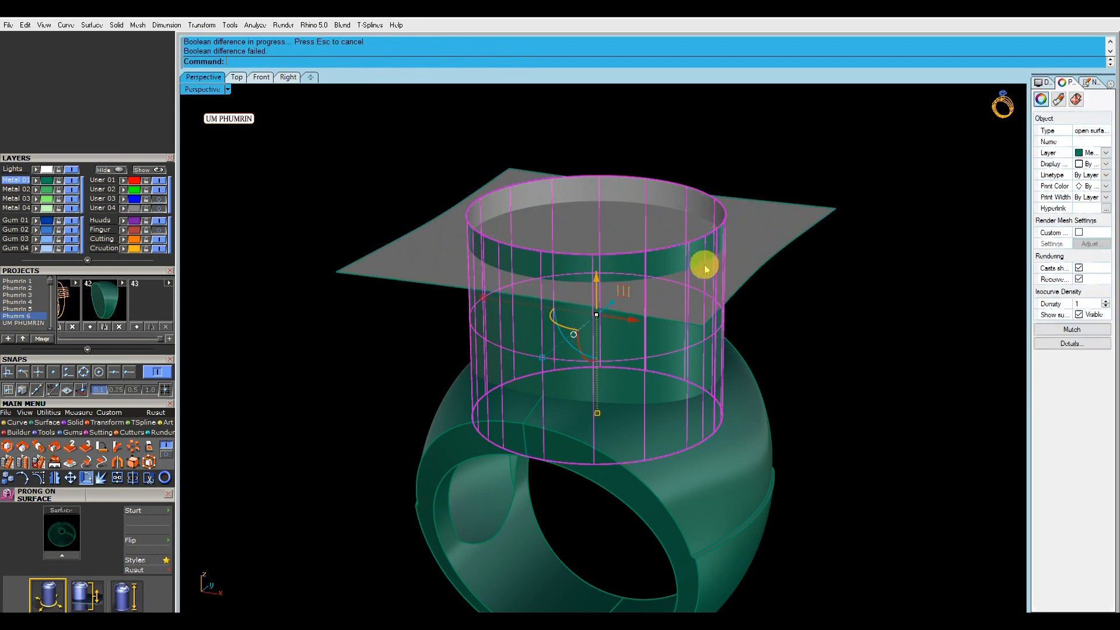
# Split the tube and the rectangular plane against each other and delete the excess pieces, leaving a flat-capped tube.
pyautogui.press('Delete')
pyautogui.click(726, 284)
pyautogui.hotkey('ctrl', 'shift', 's')
pyautogui.click(646, 340)
pyautogui.press('Delete')
pyautogui.click(690, 237)
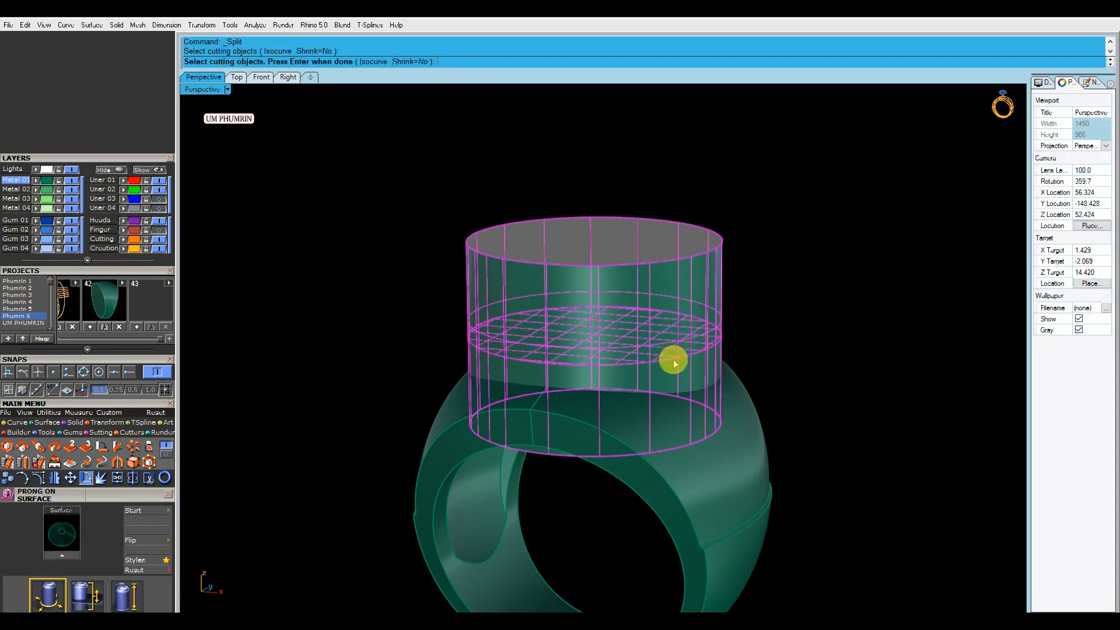
pyautogui.press('Delete')
# Join the trimmed tube and its flat caps into one cutter body.
pyautogui.moveTo(693, 372); pyautogui.dragTo(752, 327, button='right')
pyautogui.moveTo(754, 341); pyautogui.dragTo(721, 320)
pyautogui.hotkey('ctrl', 'j')
pyautogui.moveTo(666, 221); pyautogui.dragTo(664, 334, button='right')
pyautogui.press('Escape')
# Try to cut the shank with the capped tube using Boolean Difference, keeping the input objects.
pyautogui.click(690, 317)
pyautogui.write('v')
pyautogui.press('Return')
pyautogui.click(671, 246)
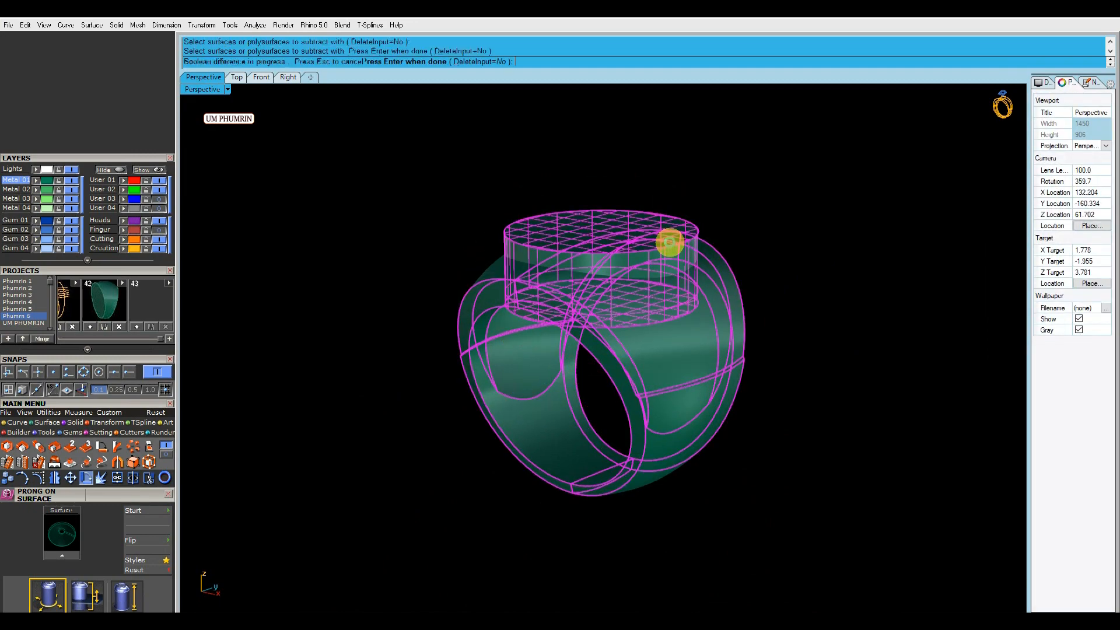
pyautogui.click(755, 293)
pyautogui.scroll(8, 684, 285)
pyautogui.scroll(-5, 683, 285)
# Duplicate the border of the capped tube to check its open edge and delete the resulting curve.
pyautogui.moveTo(684, 285); pyautogui.dragTo(729, 291, button='right')
pyautogui.click(729, 291)
pyautogui.moveTo(729, 291); pyautogui.dragTo(698, 308, button='right')
pyautogui.press('Return')
pyautogui.click(640, 210)
pyautogui.press('Return')
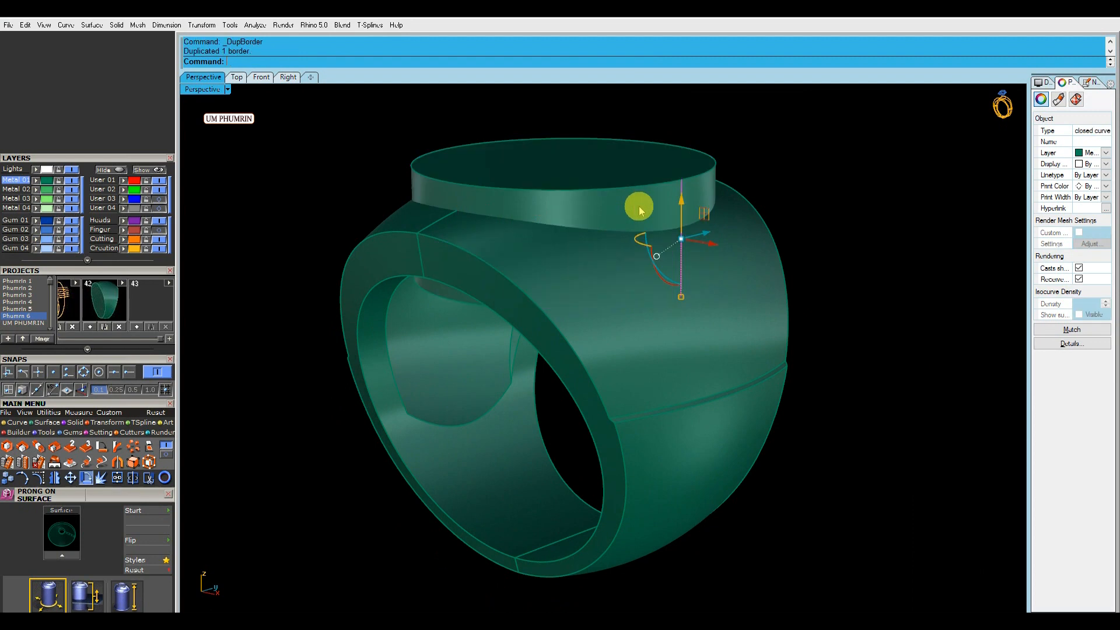
pyautogui.press('Delete')
pyautogui.moveTo(640, 210); pyautogui.dragTo(655, 266, button='right')
pyautogui.click(657, 266)
pyautogui.click(236, 78)
pyautogui.write('l')
pyautogui.press('Return')
pyautogui.write('0')
pyautogui.press('Return')
# Create a vertical cutting plane from origin 0 through the middle of the capped tube, running lengthwise in the Top view.
pyautogui.click(604, 294)
pyautogui.click(47, 424)
pyautogui.click(133, 461)
pyautogui.moveTo(566, 293); pyautogui.dragTo(511, 279, button='right')
pyautogui.write('0')
pyautogui.press('Return')
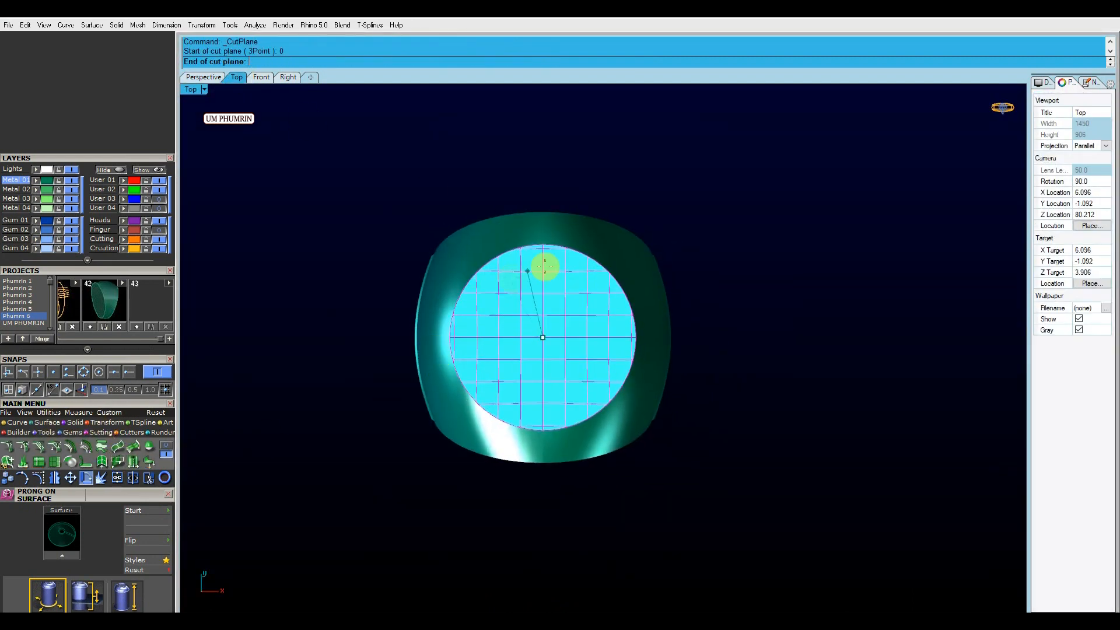
pyautogui.click(548, 167)
pyautogui.click(203, 77)
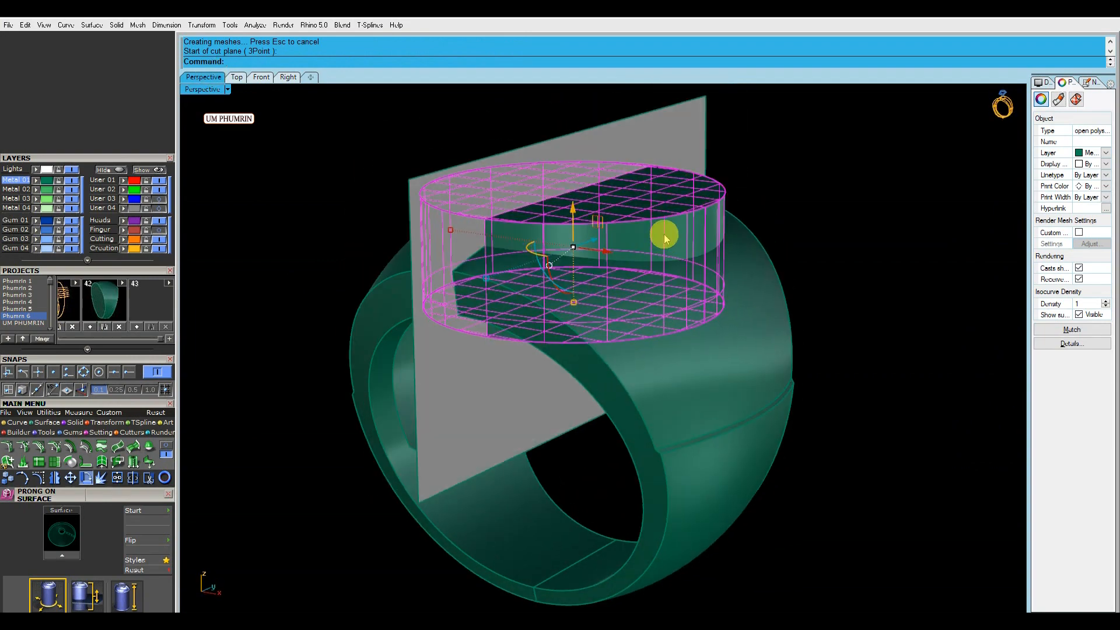
# Cut the capped tube with the vertical plane using Boolean Difference and delete the leftovers, keeping one half.
pyautogui.write('bd')
pyautogui.press('Return')
pyautogui.click(485, 197)
pyautogui.press('Return')
pyautogui.click(497, 189)
pyautogui.press('Delete')
pyautogui.click(499, 191)
pyautogui.moveTo(503, 194); pyautogui.dragTo(534, 203, button='right')
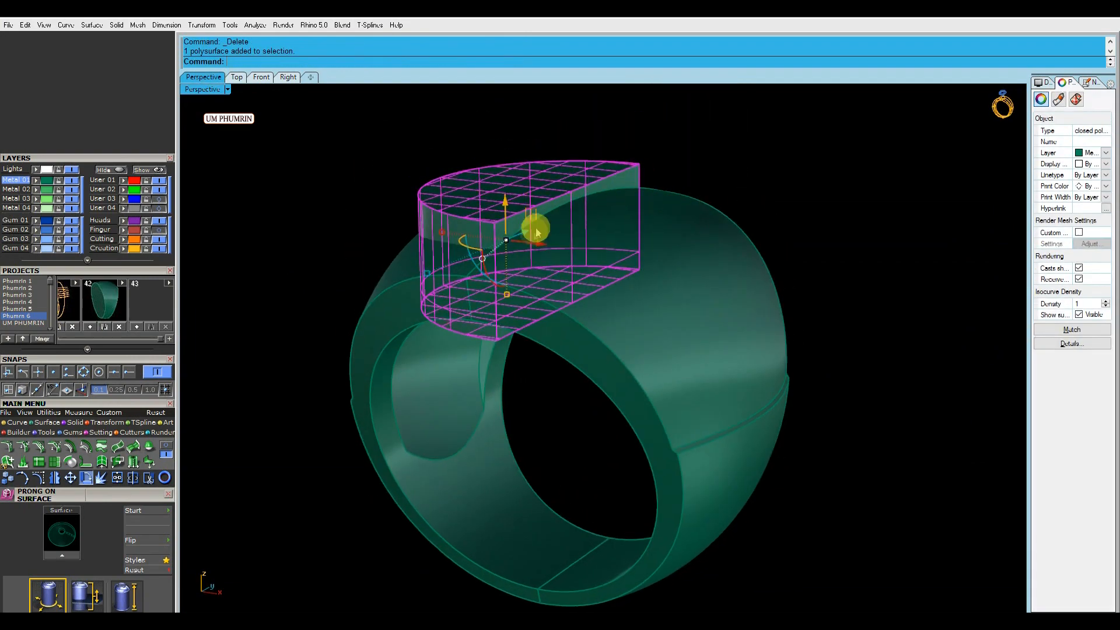
# Extract the flat cut face from the half tube with Copy set to No and delete it.
pyautogui.click(776, 165)
pyautogui.moveTo(775, 165); pyautogui.dragTo(669, 182, button='right')
pyautogui.write('es')
pyautogui.press('Return')
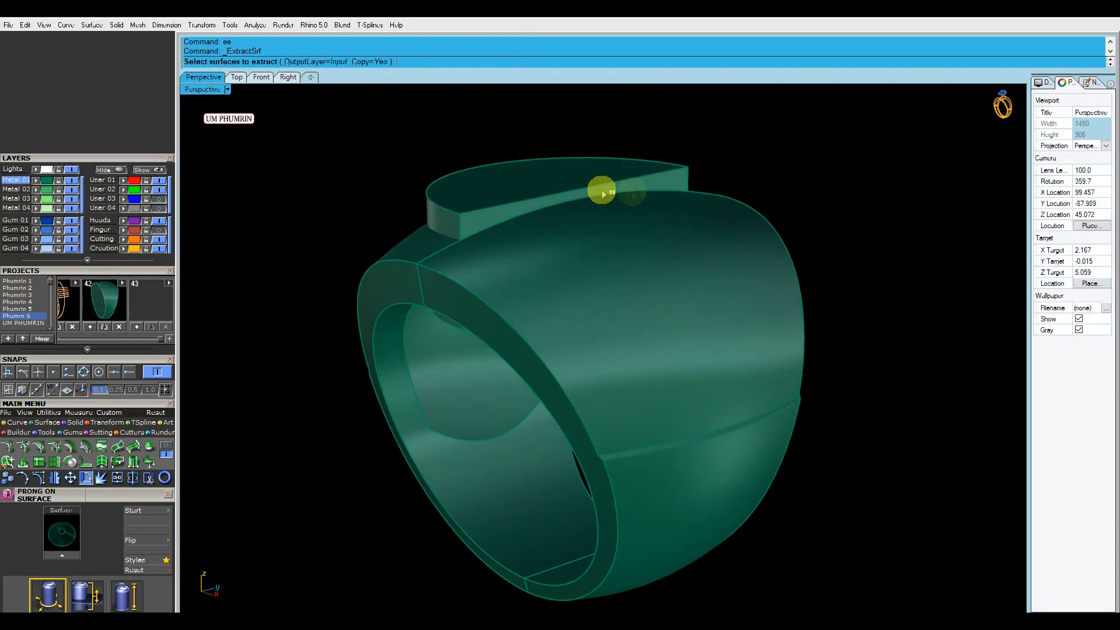
pyautogui.scroll(2, 600, 190)
pyautogui.click(369, 62)
pyautogui.click(492, 229)
pyautogui.press('Return')
pyautogui.press('Delete')
# Mirror the open half tube across its cut side and join both halves into a full cutter.
pyautogui.click(489, 204)
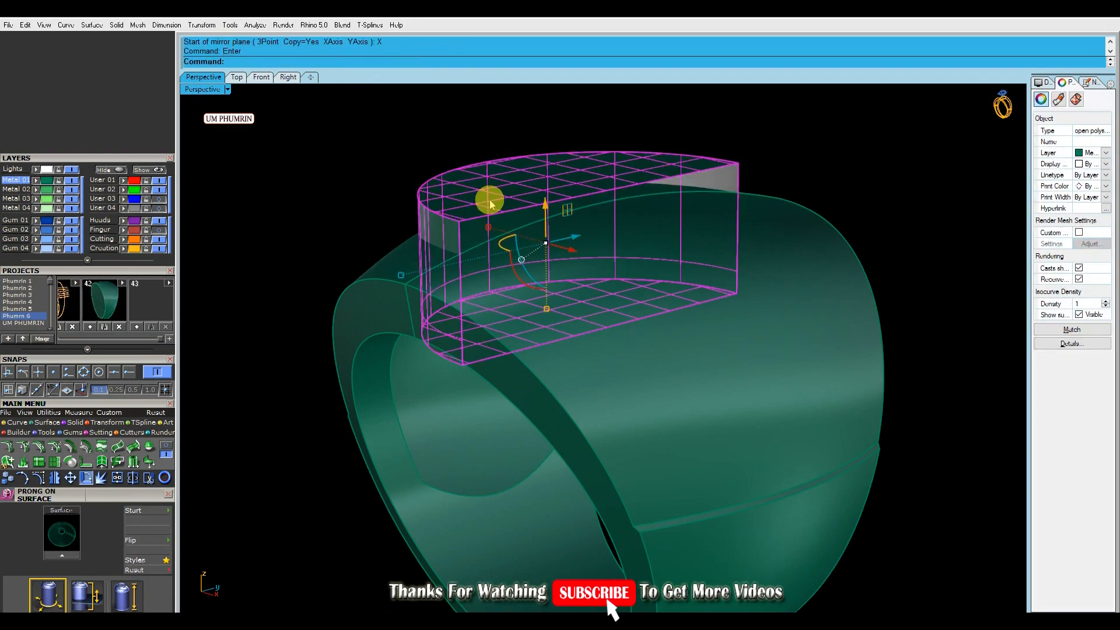
pyautogui.write('y')
pyautogui.press('Return')
pyautogui.scroll(-4, 754, 255)
# Subtract the rebuilt cylindrical cutter from the shank using Boolean Difference.
pyautogui.click(745, 292)
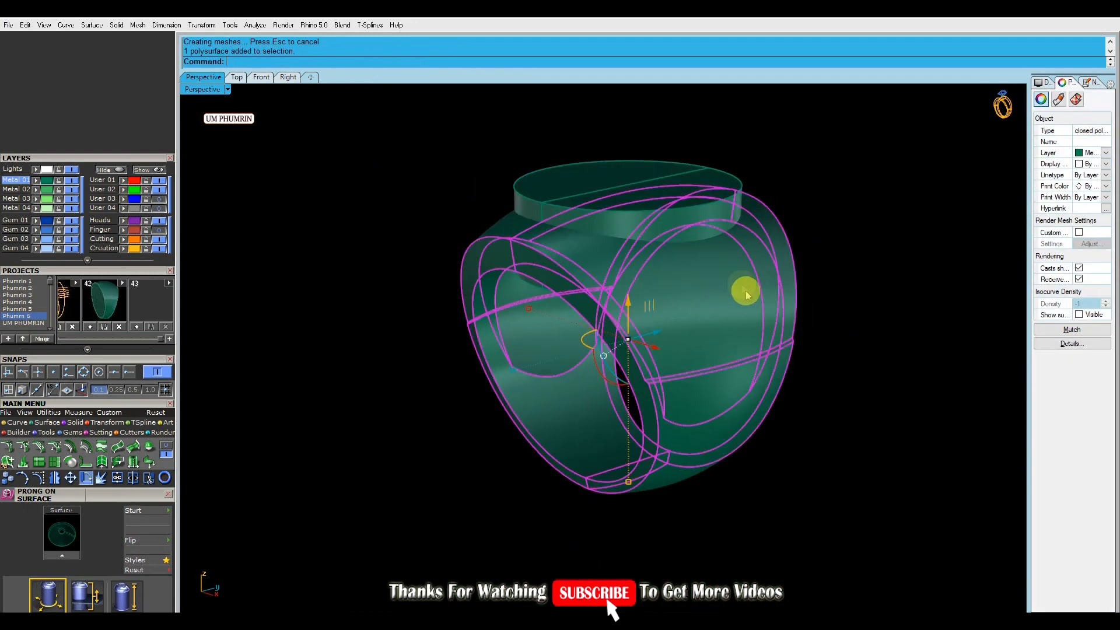
pyautogui.moveTo(744, 293); pyautogui.dragTo(750, 333, button='right')
pyautogui.write('bd')
pyautogui.press('Return')
pyautogui.click(688, 239)
pyautogui.press('Return')
# Move the cylindrical cutter to the User 02 layer and show all hidden objects.
pyautogui.click(683, 238)
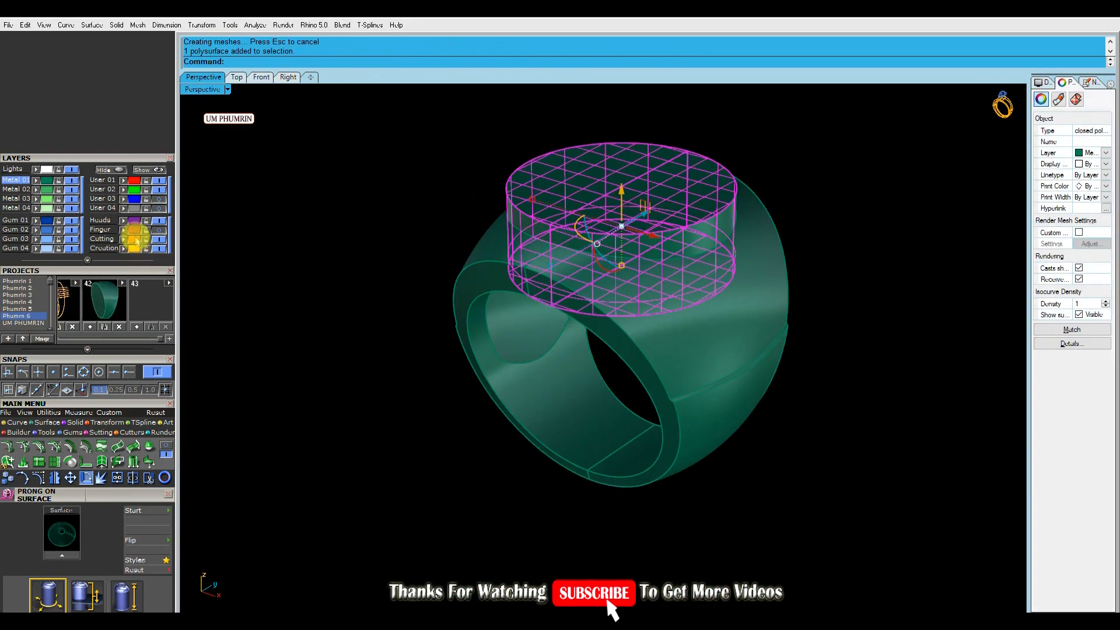
pyautogui.click(124, 190)
pyautogui.click(158, 190)
pyautogui.moveTo(669, 259); pyautogui.dragTo(537, 350, button='right')
# Select the stone-set head and examine how it sits on the shank from below, the side and the front.
pyautogui.click(645, 293)
pyautogui.click(627, 331)
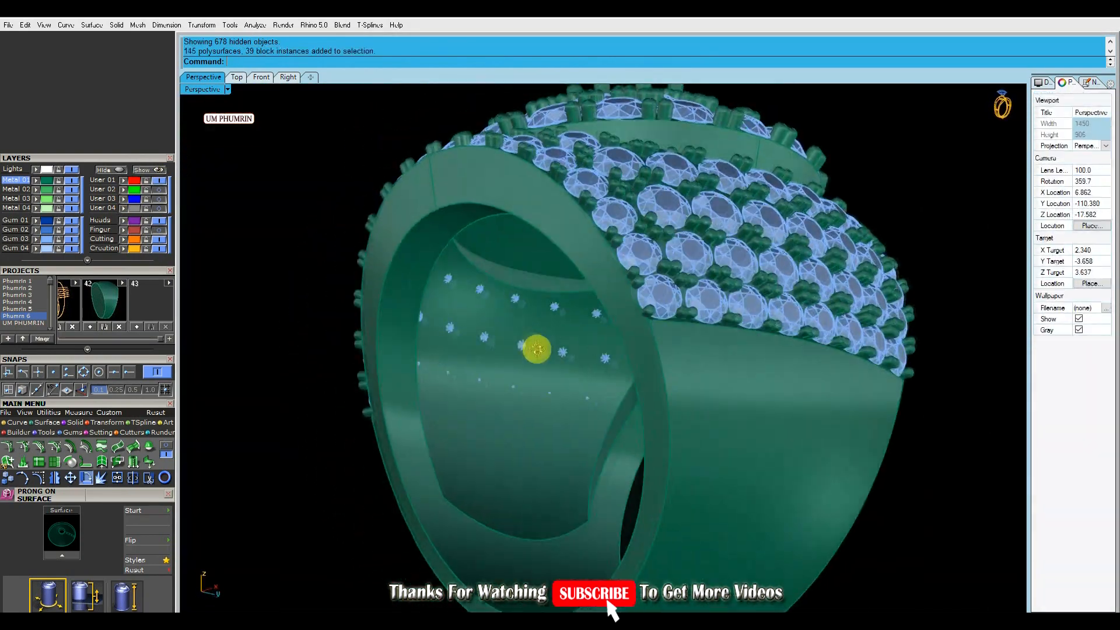
pyautogui.click(545, 280)
pyautogui.moveTo(545, 280); pyautogui.dragTo(636, 367, button='right')
pyautogui.click(288, 77)
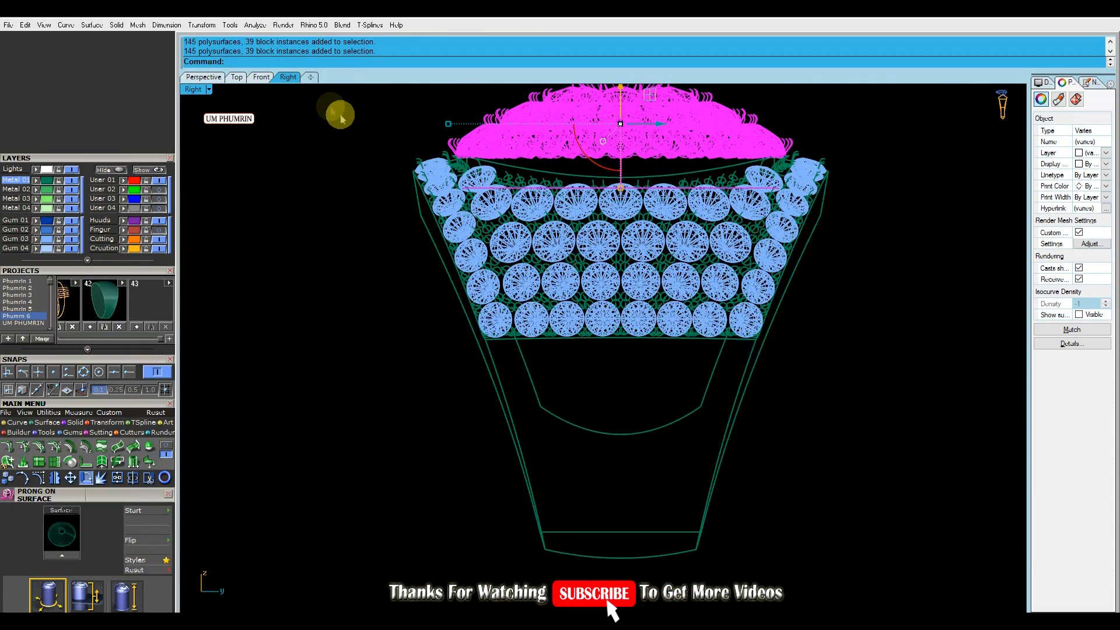
pyautogui.click(256, 79)
pyautogui.scroll(4, 683, 238)
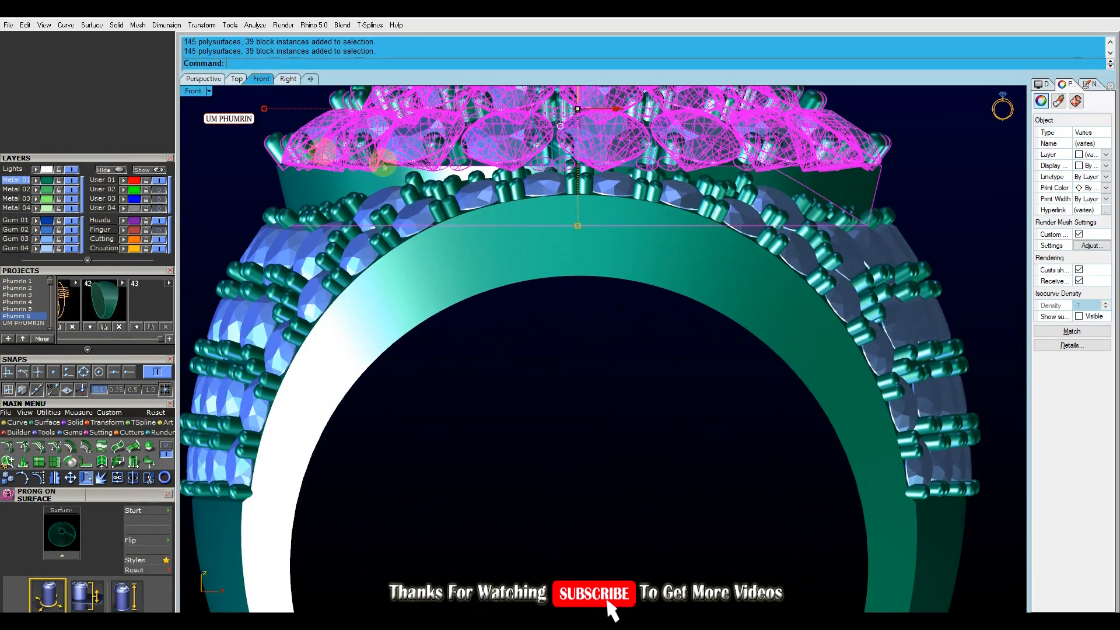
pyautogui.click(210, 79)
pyautogui.moveTo(467, 177); pyautogui.dragTo(653, 298, button='right')
# Duplicate the upper edge of the shank's side face and join the segments into one curve.
pyautogui.write('D1')
pyautogui.press('Return')
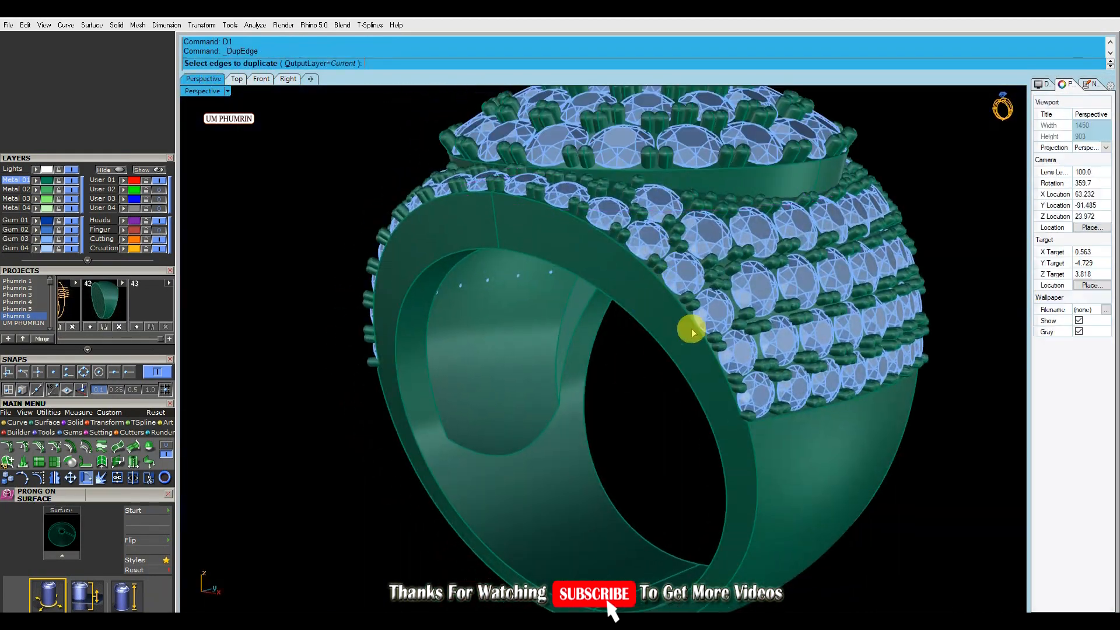
pyautogui.click(490, 204)
pyautogui.rightClick(537, 220)
pyautogui.hotkey('ctrl', 'j')
# Rebuild the joined shank edge curve.
pyautogui.write('Rebuild')
pyautogui.press('Return')
pyautogui.moveTo(556, 236); pyautogui.dragTo(541, 273, button='right')
pyautogui.press('Return')
# Move the rebuilt curve outward beyond the shank's side and mirror it to the opposite side.
pyautogui.moveTo(528, 294); pyautogui.dragTo(392, 320)
pyautogui.scroll(-7, 475, 289)
pyautogui.write('mx')
pyautogui.press('Return')
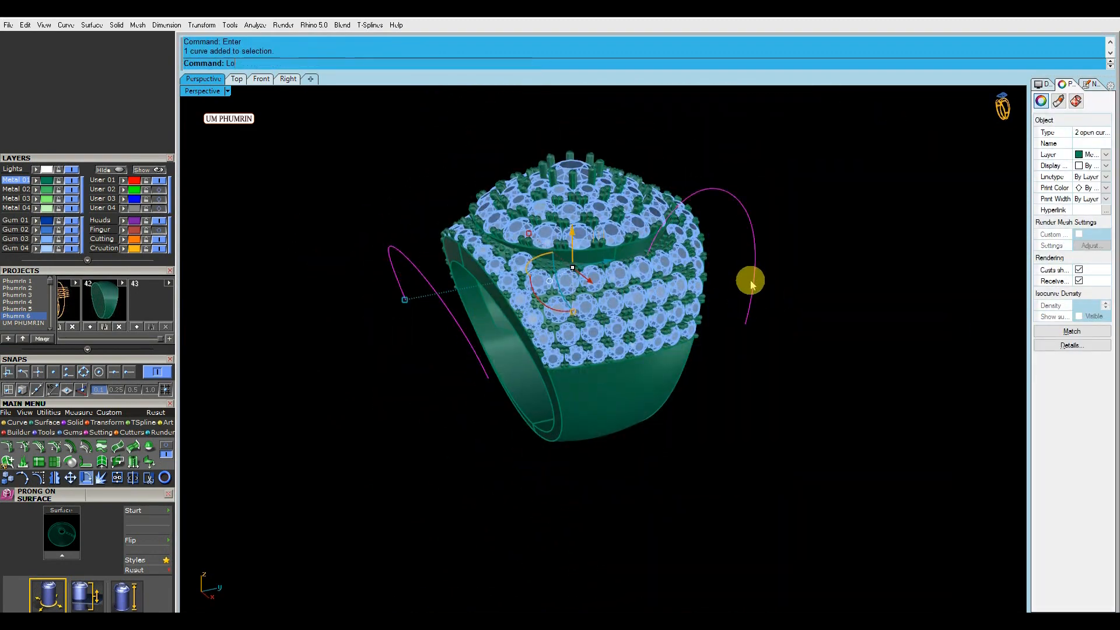
# Loft an arched surface between the two mirrored curves and delete the curves.
pyautogui.press('Return')
pyautogui.press('Return')
pyautogui.press('Delete')
# Isolate the head with the arched loft surface and lower the surface slightly beneath the head.
pyautogui.click(745, 284)
pyautogui.keyDown('shift'); pyautogui.moveTo(767, 278); pyautogui.dragTo(768, 263, button='right'); pyautogui.keyUp('shift')
pyautogui.click(852, 232)
pyautogui.scroll(8, 583, 213)
pyautogui.click(652, 212)
pyautogui.rightClick(113, 170)
pyautogui.moveTo(618, 315); pyautogui.dragTo(579, 233, button='right')
pyautogui.click(580, 218)
pyautogui.scroll(2, 560, 219)
pyautogui.moveTo(522, 277); pyautogui.dragTo(523, 284)
# Trim the underside of the head's collar with the arched surface using Boolean Difference.
pyautogui.click(566, 189)
pyautogui.write('bd')
pyautogui.press('Return')
pyautogui.click(680, 251)
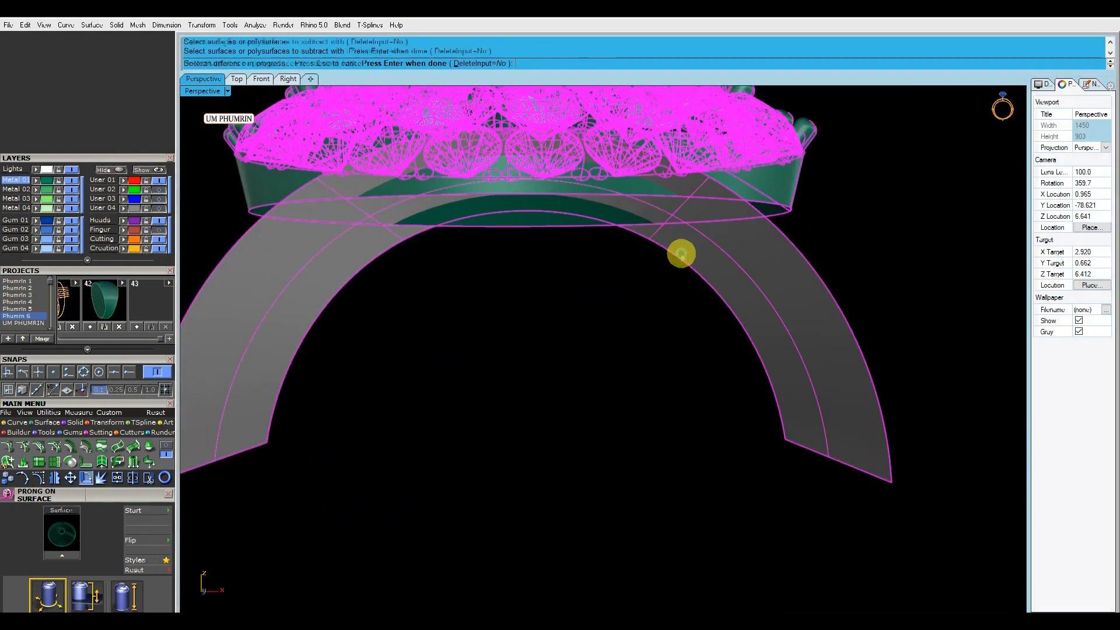
pyautogui.press('Return')
# Move the arched cutting surface to the User 02 layer and show all hidden objects.
pyautogui.click(683, 251)
pyautogui.click(124, 191)
pyautogui.click(150, 170)
# Examine the hollowed interior of the ring and the fit between the head's underside and the shank.
pyautogui.scroll(5, 650, 200)
pyautogui.scroll(-5, 651, 202)
pyautogui.moveTo(656, 268); pyautogui.dragTo(670, 250, button='right')
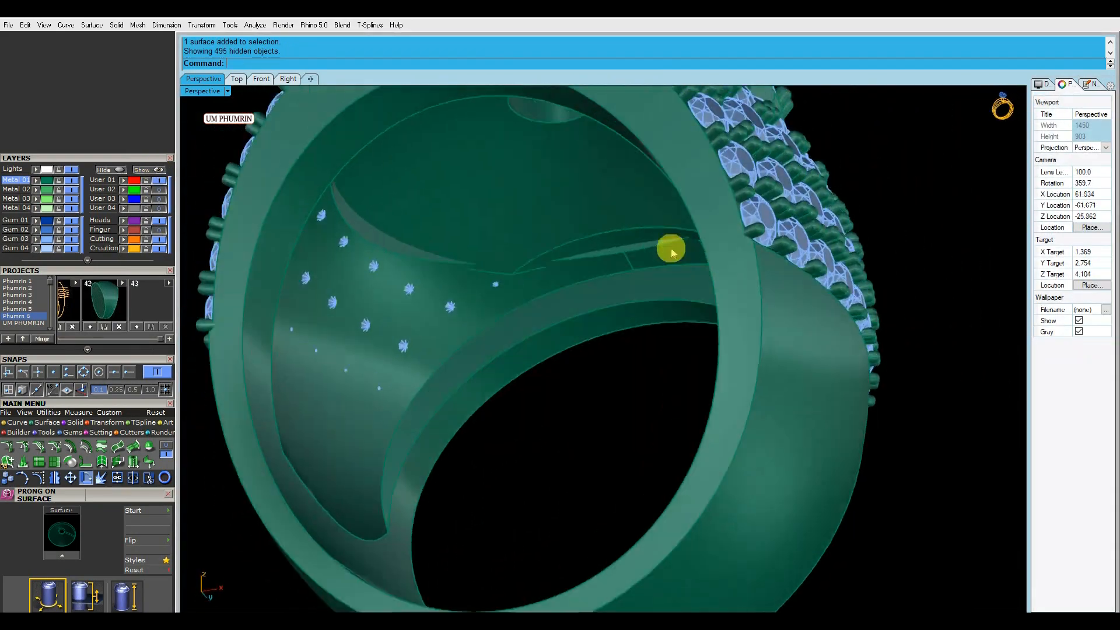
pyautogui.click(654, 245)
pyautogui.click(460, 285)
pyautogui.scroll(-5, 580, 264)
pyautogui.moveTo(580, 264); pyautogui.dragTo(415, 278, button='right')
pyautogui.click(555, 293)
pyautogui.click(415, 278)
# Measure the shank's side wall thickness near the top with an aligned dimension in the Right view.
pyautogui.click(289, 80)
pyautogui.scroll(8, 458, 190)
pyautogui.scroll(2, 419, 248)
pyautogui.write('da')
pyautogui.press('Return')
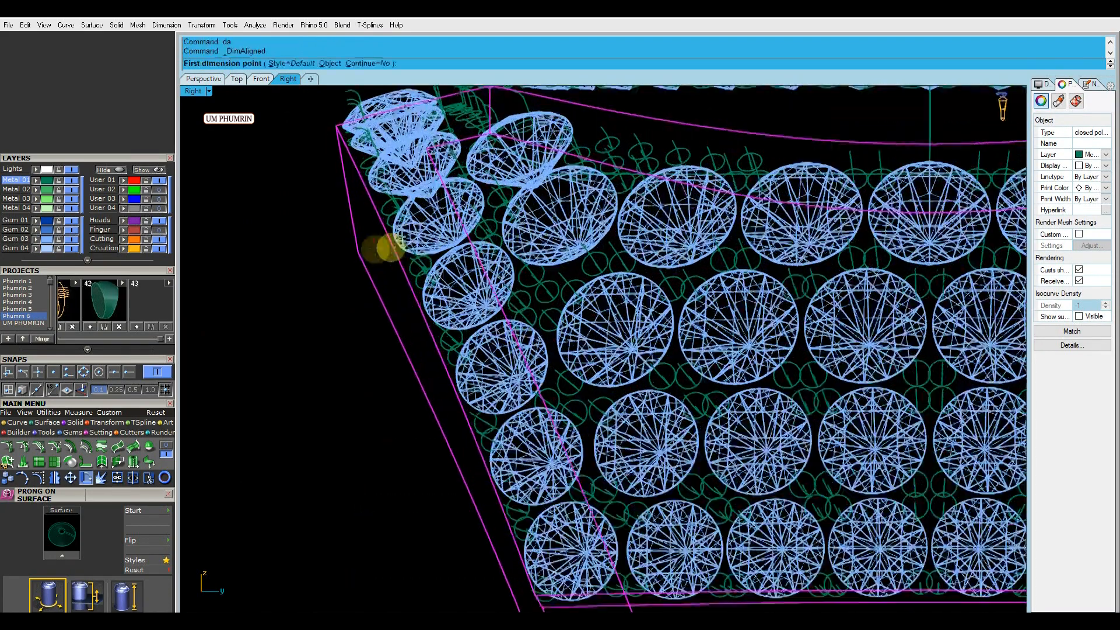
pyautogui.click(357, 252)
pyautogui.click(474, 246)
pyautogui.scroll(-6, 475, 245)
pyautogui.press('Escape')
# Hide the shank with its stones and prongs, leaving only the head, and view its underside.
pyautogui.click(204, 79)
pyautogui.click(381, 155)
pyautogui.moveTo(381, 156)
pyautogui.mouseDown(button='right')
pyautogui.moveTo(739, 225)
pyautogui.moveTo(643, 232)
pyautogui.moveTo(663, 312)
pyautogui.moveTo(700, 260)
pyautogui.moveTo(631, 311)
pyautogui.mouseUp(button='right')
pyautogui.click(700, 260)
pyautogui.click(127, 171)
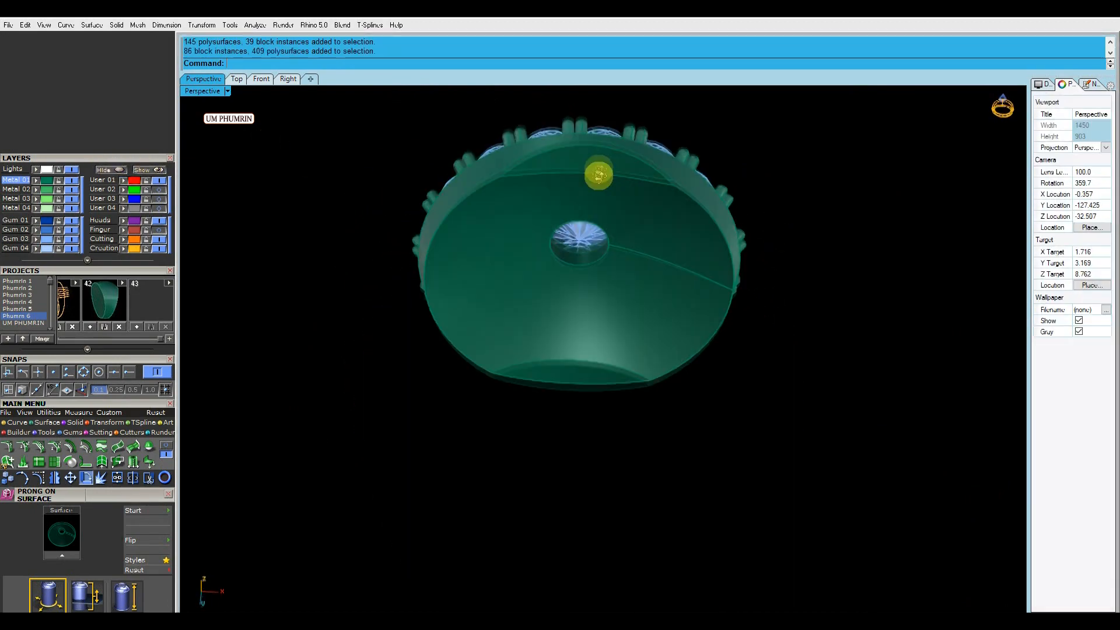
pyautogui.click(285, 79)
pyautogui.click(215, 80)
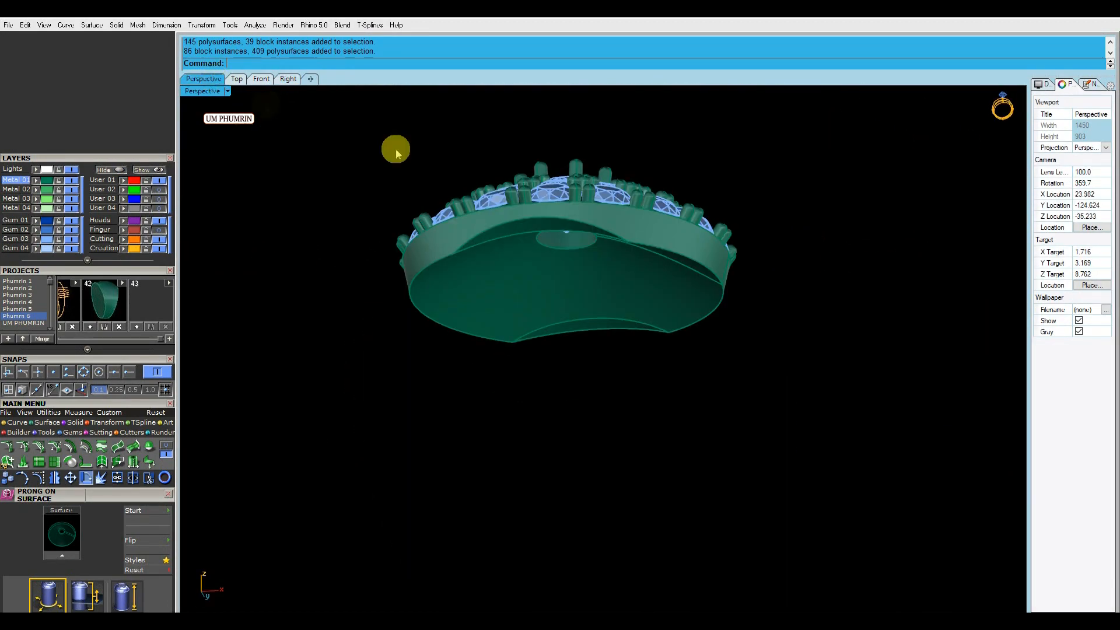
# Extract a copy of the head's domed surface with Copy set to Yes.
pyautogui.scroll(7, 575, 291)
pyautogui.click(369, 64)
pyautogui.scroll(5, 445, 257)
pyautogui.click(445, 257)
pyautogui.rightClick(445, 257)
pyautogui.scroll(-13, 548, 303)
# Offset the extracted dome surface by a distance of 1 with Solid set to No, delete the original copy and select the offset surface.
pyautogui.moveTo(548, 303); pyautogui.dragTo(584, 296, button='right')
pyautogui.write('O3')
pyautogui.press('Return')
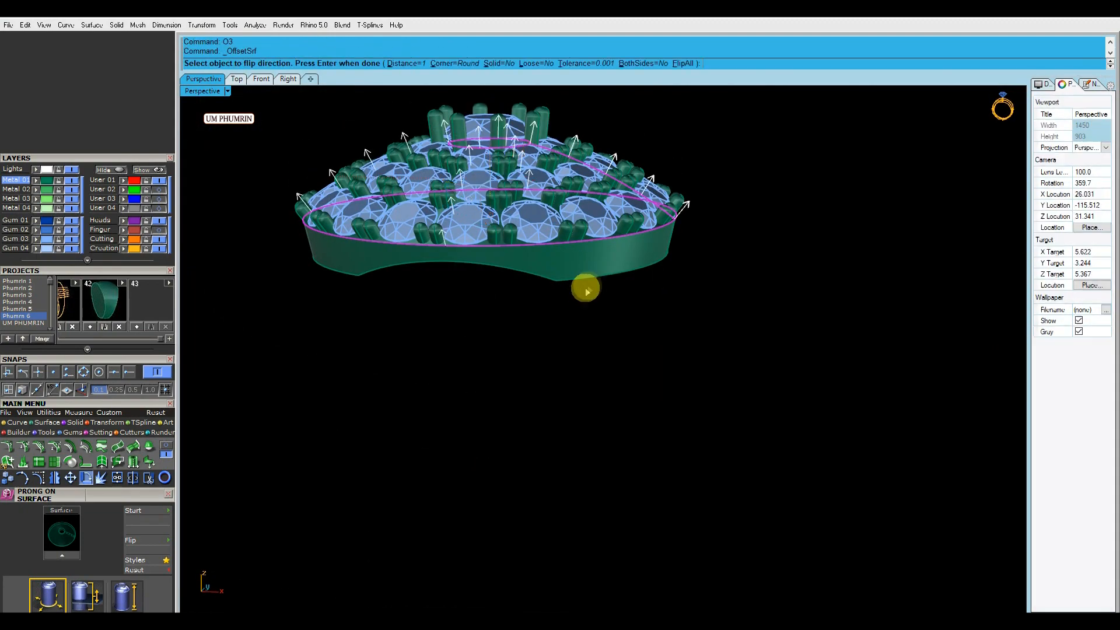
pyautogui.press('Return')
pyautogui.press('Delete')
pyautogui.moveTo(594, 274); pyautogui.dragTo(429, 208, button='right')
pyautogui.scroll(4, 520, 212)
pyautogui.click(553, 201)
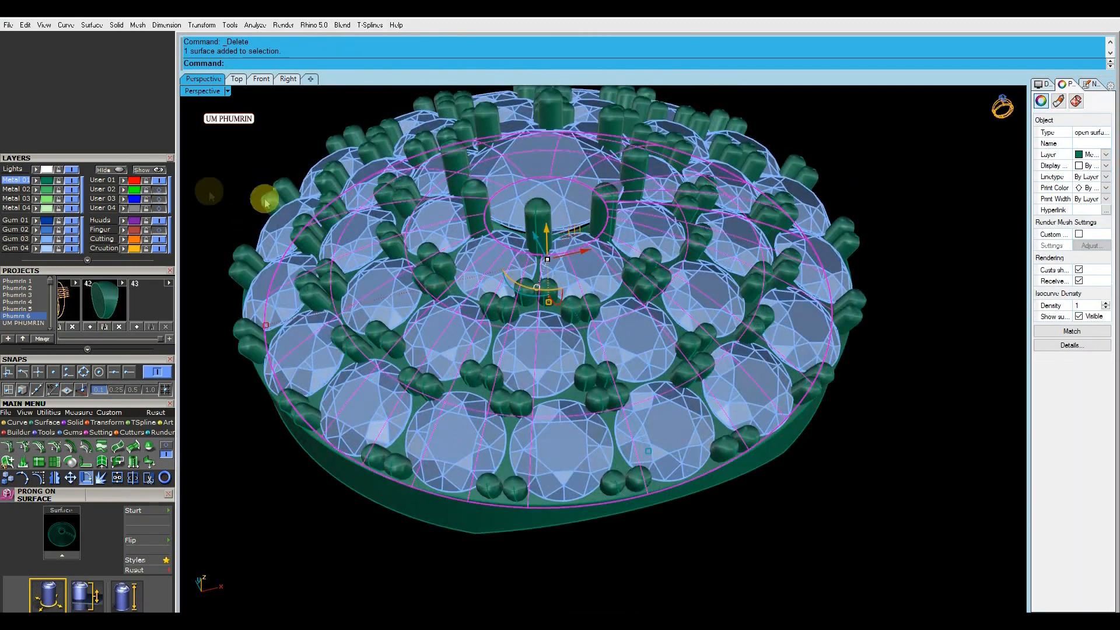
# Turn off the stones and offset the dome surface downward by a distance of 3 with Solid set to No.
pyautogui.click(72, 240)
pyautogui.click(67, 461)
pyautogui.click(530, 178)
pyautogui.press('Return')
pyautogui.moveTo(530, 178); pyautogui.dragTo(561, 274, button='right')
pyautogui.press('Return')
pyautogui.click(549, 222)
pyautogui.scroll(-3, 551, 231)
pyautogui.click(551, 231)
pyautogui.scroll(-3, 561, 250)
pyautogui.write('O3')
pyautogui.press('Return')
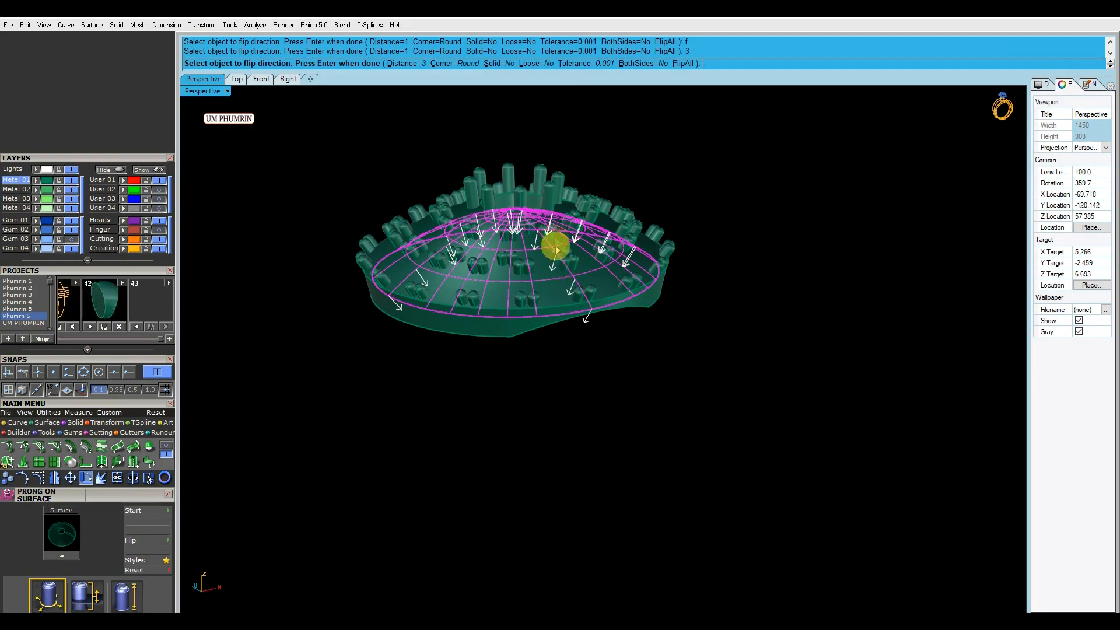
pyautogui.press('Return')
# Try to subtract the joined dome polysurface from the head with BooleanDifference, and return to the separate dome surfaces.
pyautogui.moveTo(630, 158); pyautogui.dragTo(732, 210, button='right')
pyautogui.write('DB')
pyautogui.press('Return')
pyautogui.moveTo(690, 277); pyautogui.dragTo(598, 271, button='right')
pyautogui.scroll(3, 585, 210)
pyautogui.click(582, 217)
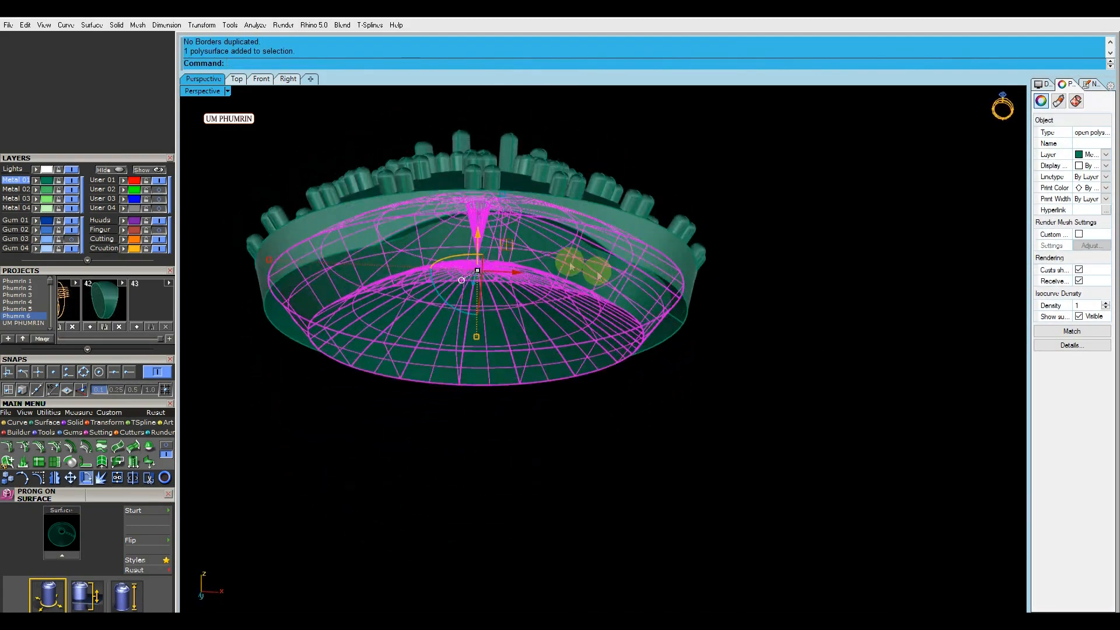
pyautogui.click(548, 337)
pyautogui.press('Return')
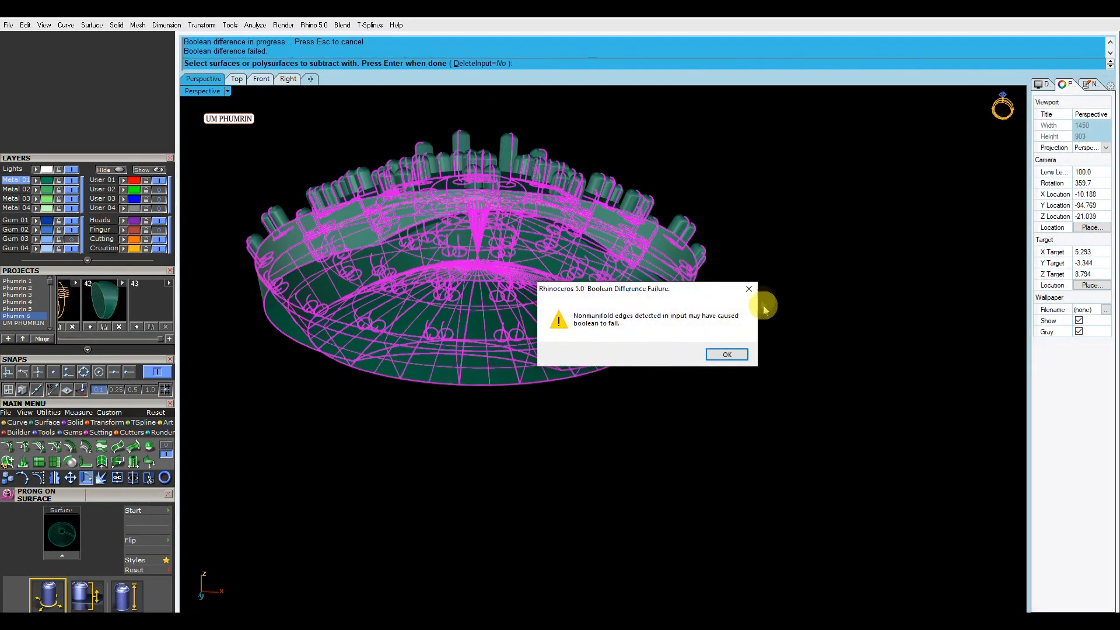
pyautogui.press('Return')
pyautogui.moveTo(765, 302); pyautogui.dragTo(779, 253, button='right')
pyautogui.click(633, 315)
pyautogui.hotkey('ctrl', 'z')
# Loft walls between the edges of the two dome surfaces and join everything except the head into a closed cutter.
pyautogui.moveTo(535, 315); pyautogui.dragTo(478, 258, button='right')
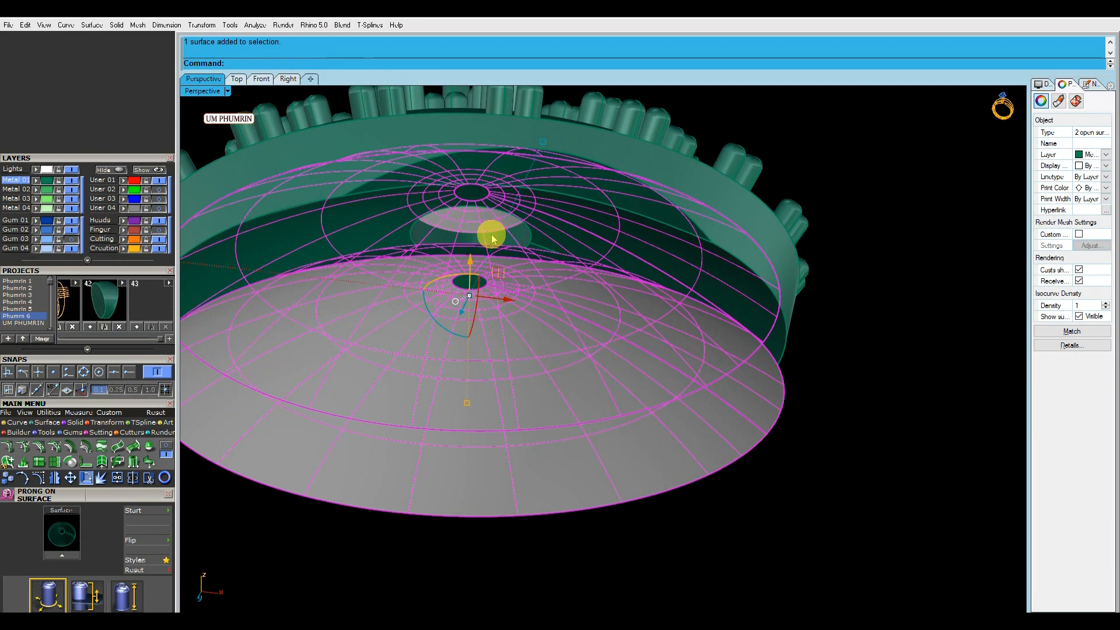
pyautogui.write('ft')
pyautogui.press('Return')
pyautogui.write('Lo')
pyautogui.press('Return')
pyautogui.moveTo(861, 461); pyautogui.dragTo(832, 416)
pyautogui.moveTo(878, 448); pyautogui.dragTo(756, 291)
pyautogui.keyDown('ctrl'); pyautogui.click(772, 257); pyautogui.keyUp('ctrl')
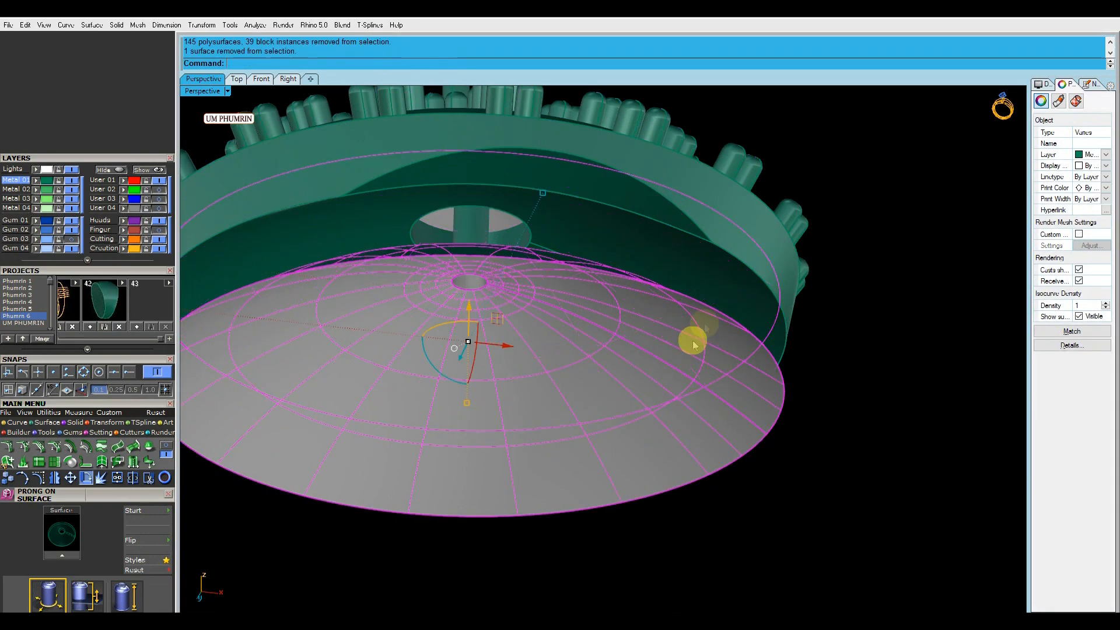
pyautogui.press('Return')
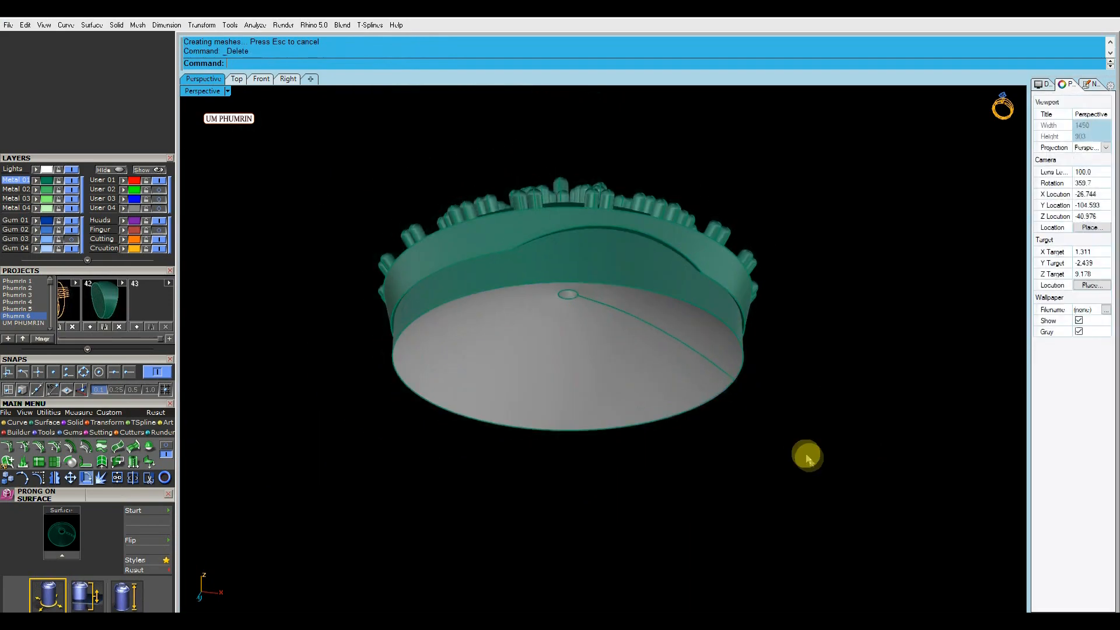
# Try subtracting the closed dome cutter from the head at its original size and undo the Boolean difference.
pyautogui.hotkey('ctrl', 'a')
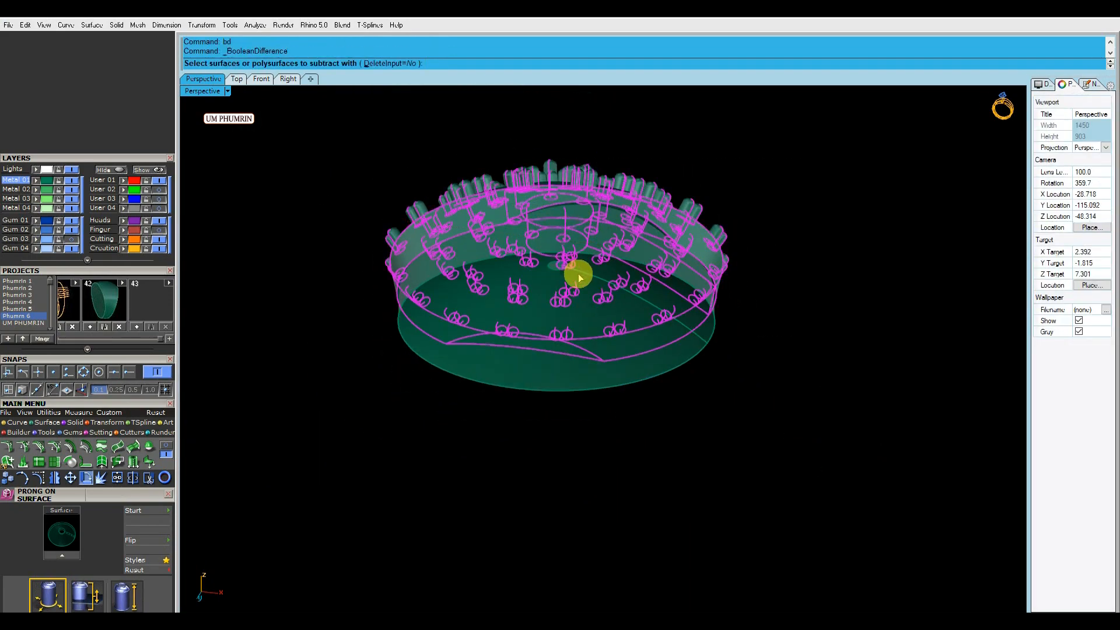
pyautogui.click(632, 245)
pyautogui.moveTo(581, 276); pyautogui.dragTo(742, 309, button='right')
pyautogui.press('Delete')
pyautogui.hotkey('ctrl', 'z')
pyautogui.click(592, 295)
pyautogui.hotkey('ctrl', 'z')
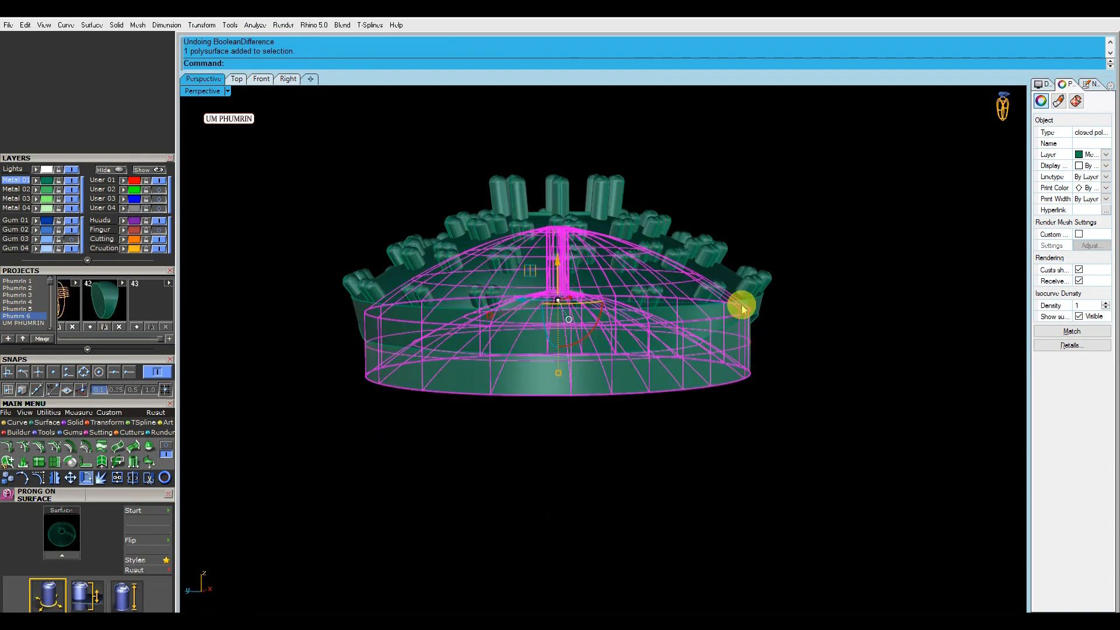
# Scale the closed dome cutter down slightly and move it up inside the head.
pyautogui.keyDown('shift'); pyautogui.moveTo(739, 310); pyautogui.dragTo(732, 308); pyautogui.keyUp('shift')
pyautogui.moveTo(566, 291); pyautogui.dragTo(567, 275)
pyautogui.click(822, 338)
# Subtract the adjusted dome cutter from the head with BooleanDifference to hollow out its underside.
pyautogui.moveTo(823, 338); pyautogui.dragTo(832, 236, button='right')
pyautogui.click(617, 316)
pyautogui.click(643, 205)
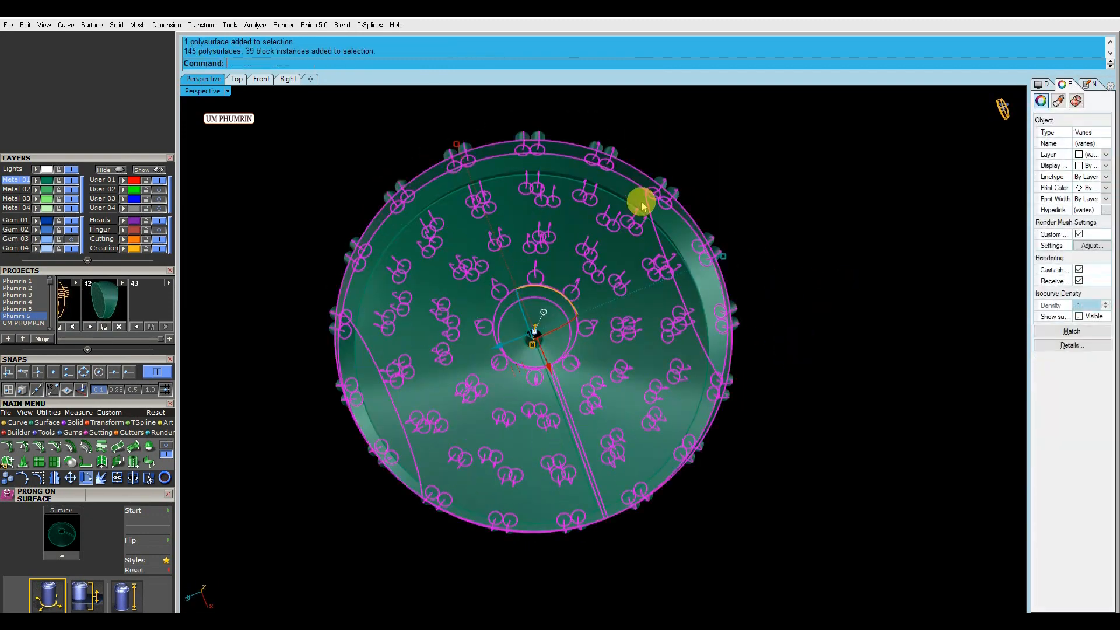
pyautogui.click(636, 237)
pyautogui.rightClick(629, 228)
pyautogui.moveTo(645, 228); pyautogui.dragTo(692, 340, button='right')
pyautogui.click(662, 331)
pyautogui.click(124, 191)
# Turn the stones back on and ungroup the head's stones, prongs and base.
pyautogui.moveTo(741, 201); pyautogui.dragTo(753, 280, button='right')
pyautogui.click(71, 239)
pyautogui.click(552, 269)
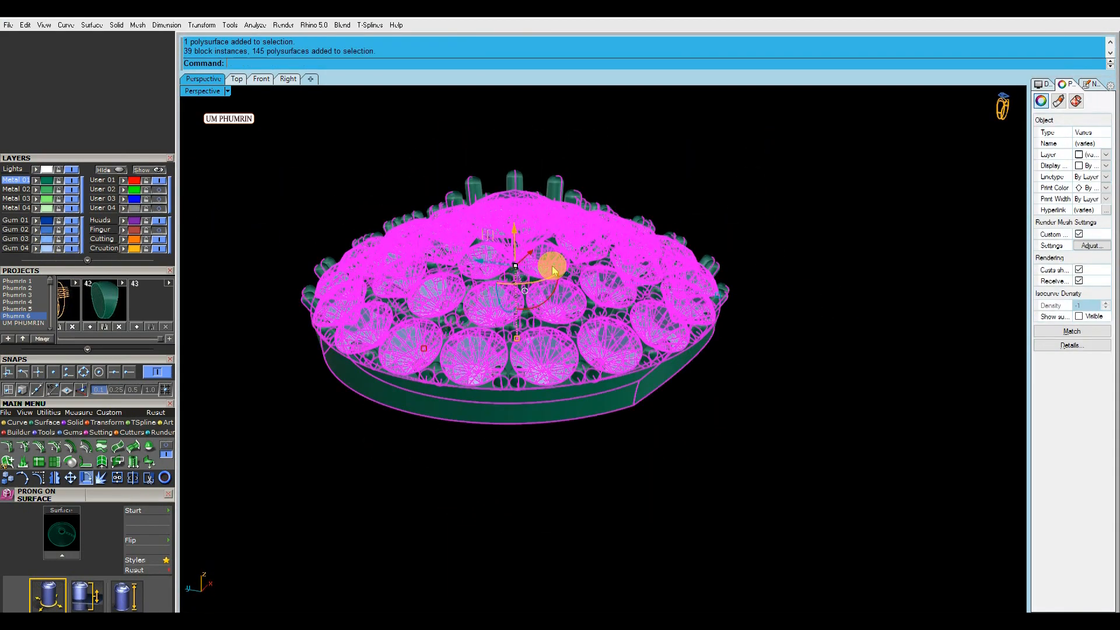
pyautogui.press('Return')
# Generate gem cutters for the three rings of stones around the head's center and set their lower depth to -131%.
pyautogui.click(551, 278)
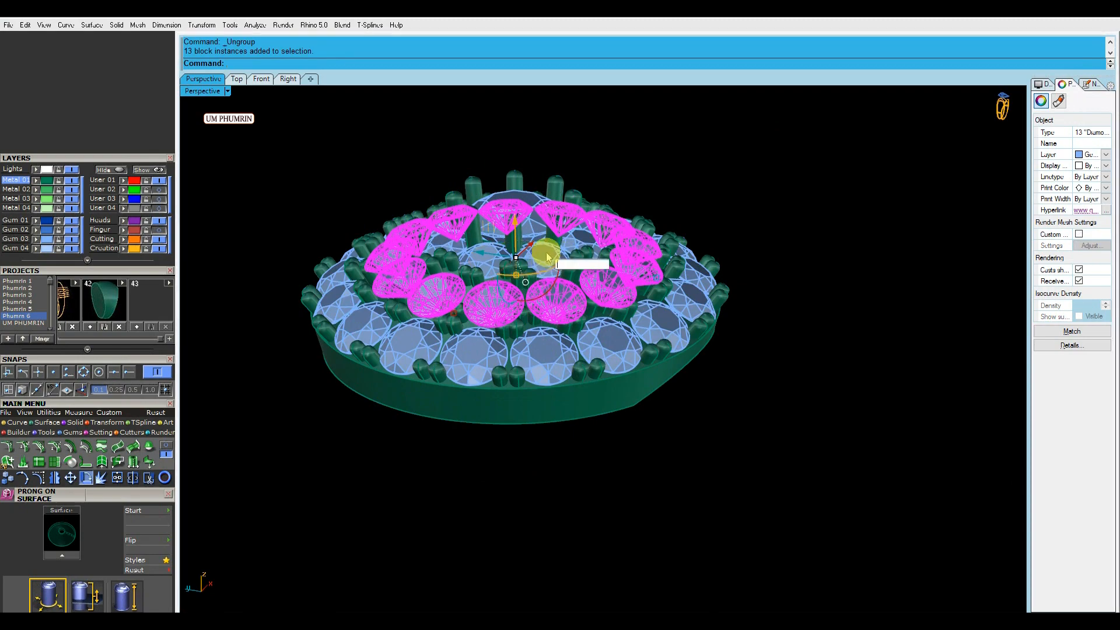
pyautogui.keyDown('shift'); pyautogui.click(546, 257); pyautogui.keyUp('shift')
pyautogui.keyDown('shift'); pyautogui.click(550, 352); pyautogui.keyUp('shift')
pyautogui.press('Return')
pyautogui.moveTo(583, 344); pyautogui.dragTo(632, 175, button='right')
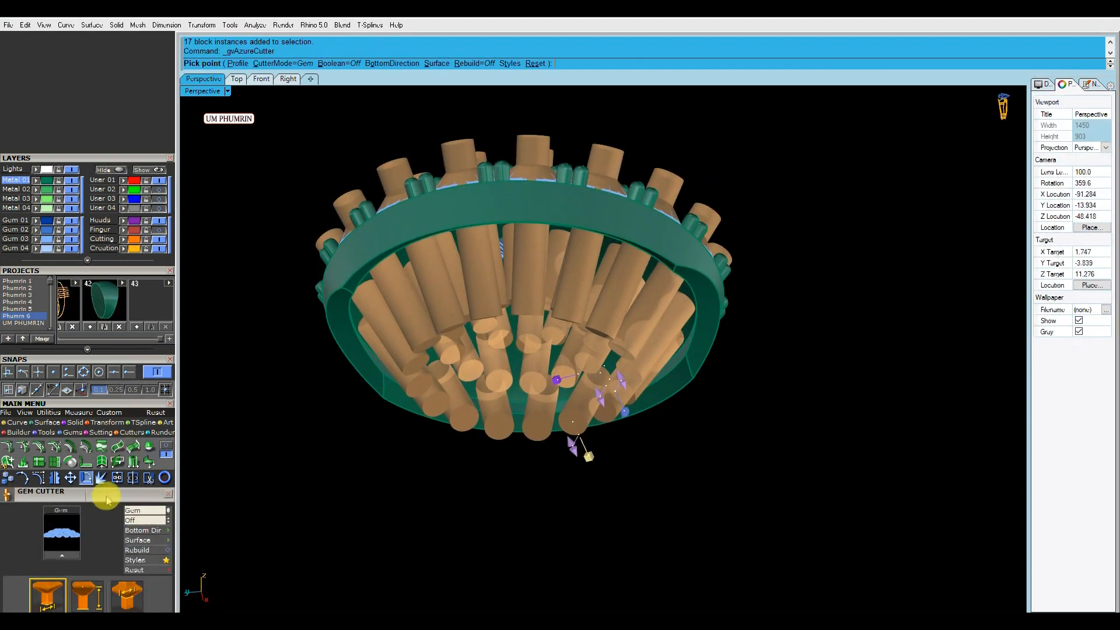
pyautogui.scroll(-3, 107, 499)
pyautogui.click(126, 392)
pyautogui.moveTo(575, 445); pyautogui.dragTo(592, 418, button='right')
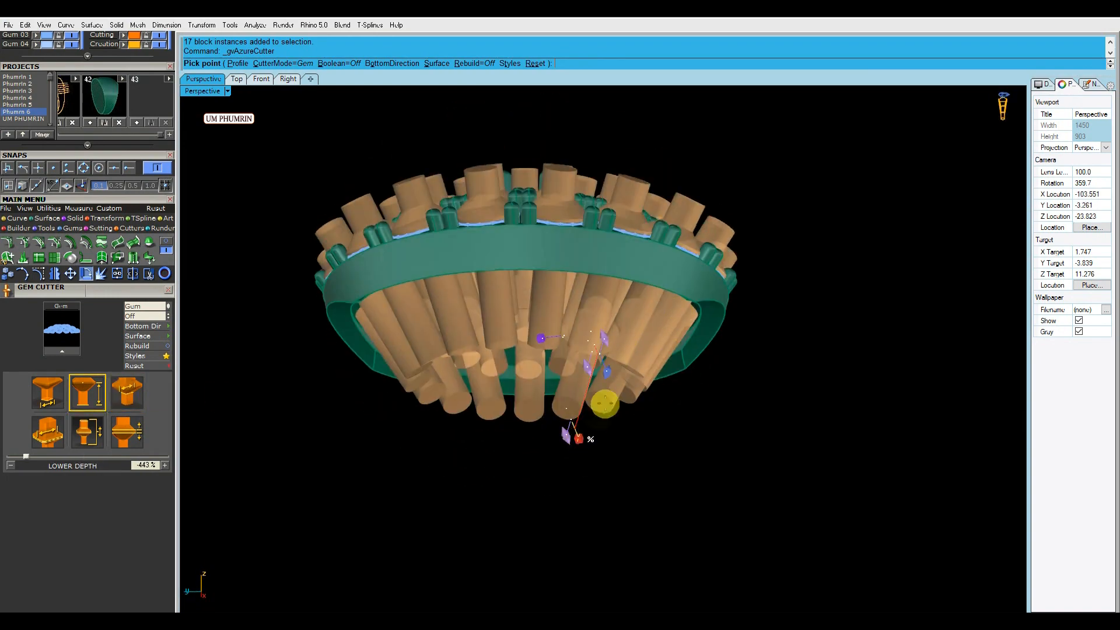
pyautogui.moveTo(605, 402); pyautogui.dragTo(623, 378)
pyautogui.moveTo(704, 350); pyautogui.dragTo(615, 390, button='right')
# Subtract the gem cutters from the head's base with BooleanDifference and delete the cutters.
pyautogui.scroll(4, 580, 395)
pyautogui.click(580, 394)
pyautogui.scroll(-3, 615, 395)
pyautogui.write('bd')
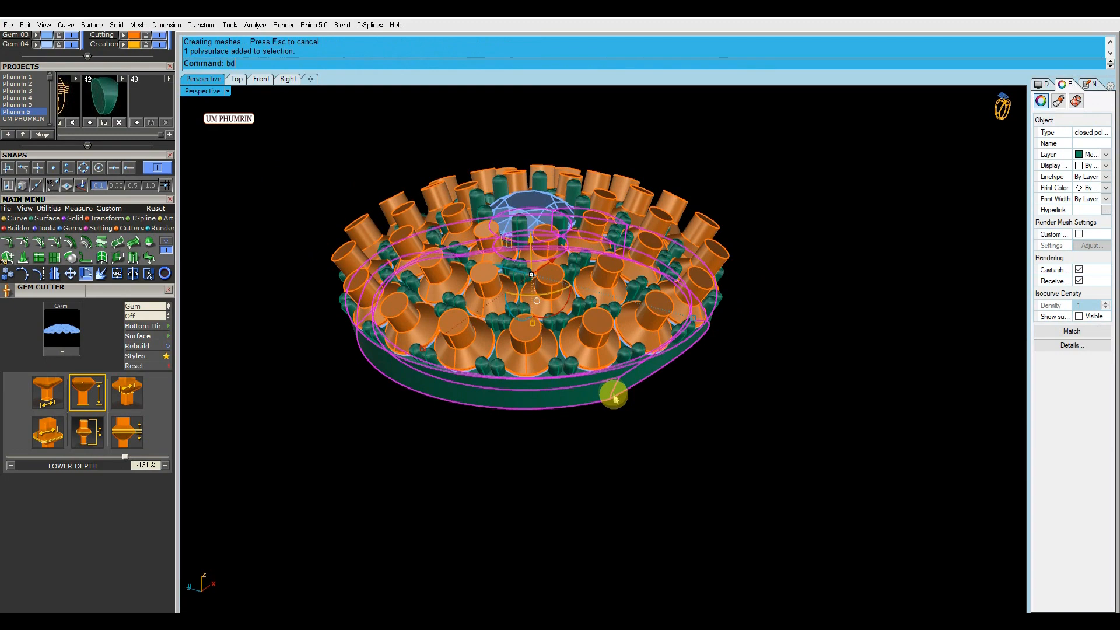
pyautogui.press('Return')
pyautogui.click(600, 326)
pyautogui.press('Return')
pyautogui.scroll(3, 148, 164)
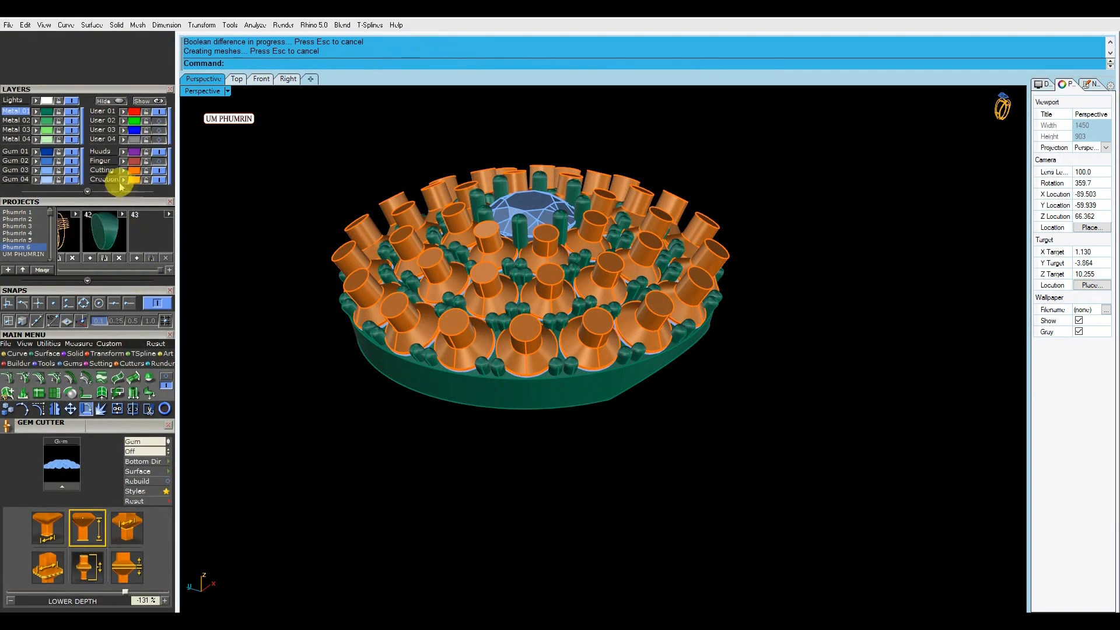
pyautogui.click(124, 171)
pyautogui.press('Delete')
# Show the hidden shank with its prongs and stones, checking the head's cut seats with the stones turned off.
pyautogui.click(72, 170)
pyautogui.moveTo(525, 350); pyautogui.dragTo(569, 201, button='right')
pyautogui.click(149, 104)
pyautogui.moveTo(705, 300); pyautogui.dragTo(650, 262, button='right')
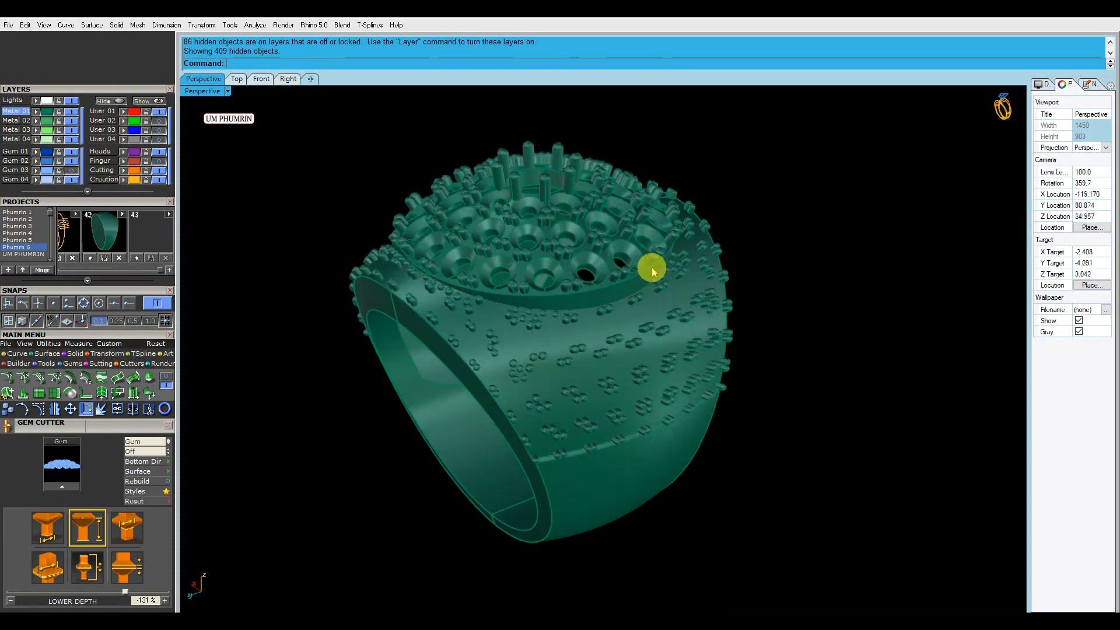
pyautogui.click(70, 170)
pyautogui.click(149, 102)
# Generate gem cutters for all the shank's pavé stones with a Z offset of 12%.
pyautogui.click(546, 296)
pyautogui.moveTo(445, 280); pyautogui.dragTo(516, 284, button='right')
pyautogui.keyDown('shift'); pyautogui.click(483, 313); pyautogui.keyUp('shift')
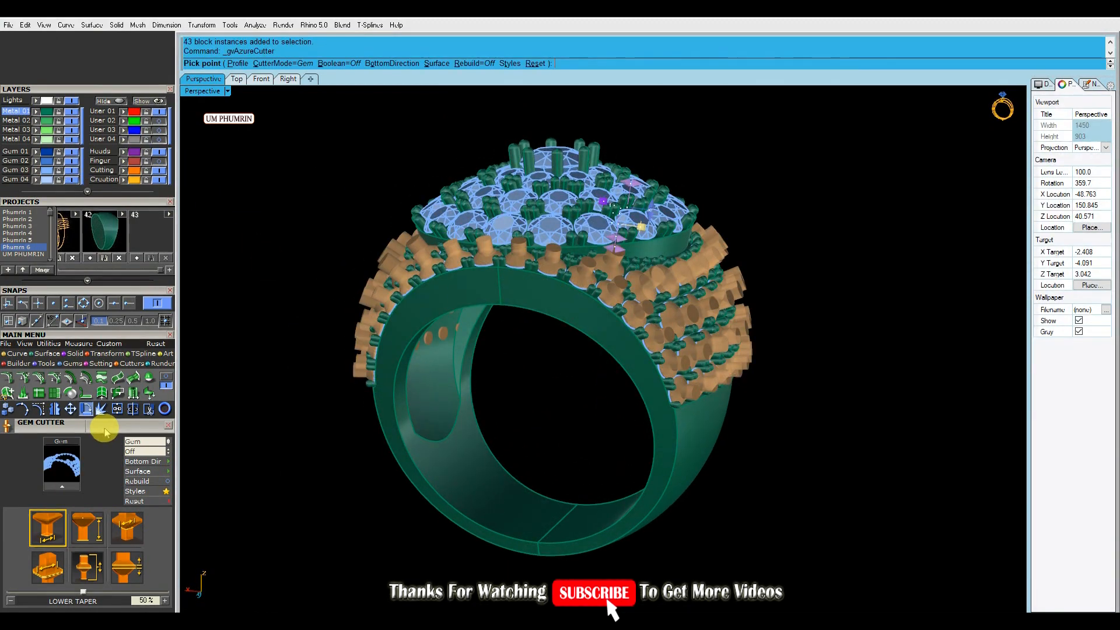
pyautogui.scroll(-3, 102, 428)
pyautogui.moveTo(429, 376); pyautogui.dragTo(455, 340, button='right')
pyautogui.scroll(-3, 455, 340)
pyautogui.click(89, 415)
pyautogui.moveTo(368, 402); pyautogui.dragTo(449, 352, button='right')
pyautogui.scroll(4, 634, 258)
pyautogui.scroll(4, 601, 282)
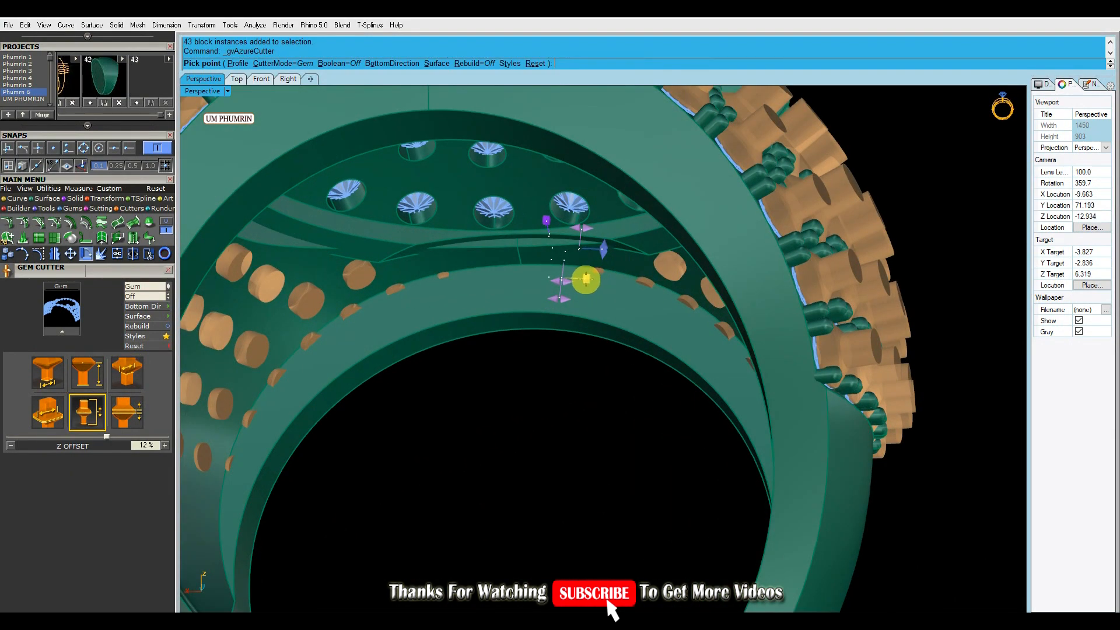
# Set the shank cutters' lower depth to -187% so they pass through the wall, and create the cutters.
pyautogui.moveTo(613, 286); pyautogui.dragTo(592, 289, button='right')
pyautogui.scroll(2, 608, 277)
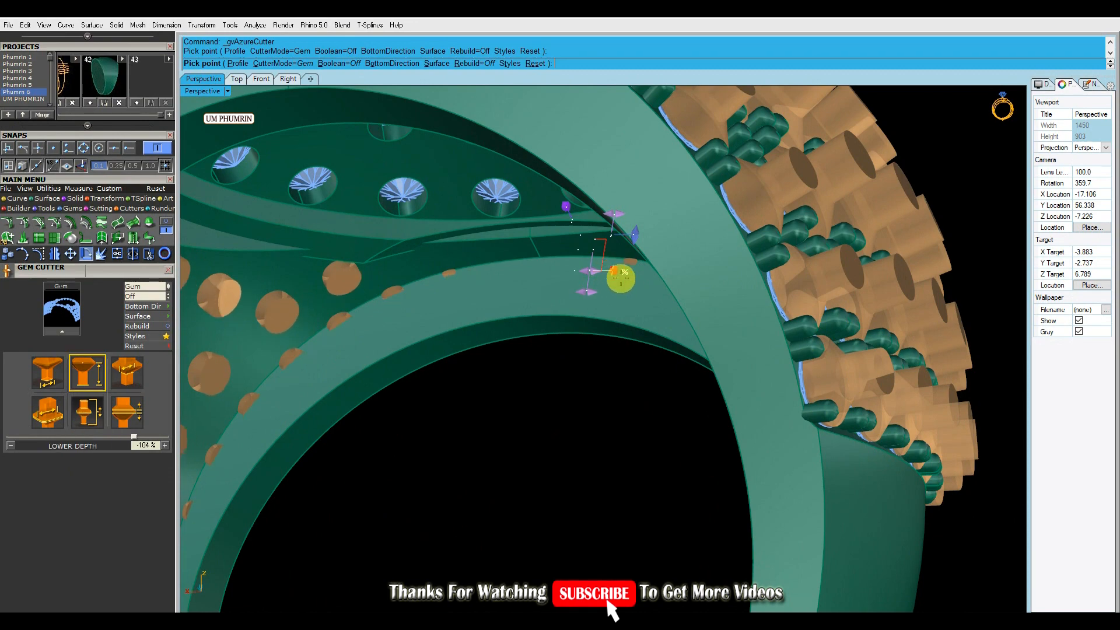
pyautogui.scroll(-6, 622, 287)
pyautogui.moveTo(650, 297)
pyautogui.mouseDown(button='right')
pyautogui.moveTo(722, 282)
pyautogui.moveTo(582, 282)
pyautogui.moveTo(658, 306)
pyautogui.moveTo(632, 300)
pyautogui.mouseUp(button='right')
pyautogui.scroll(3, 716, 296)
pyautogui.moveTo(717, 295); pyautogui.dragTo(884, 259, button='right')
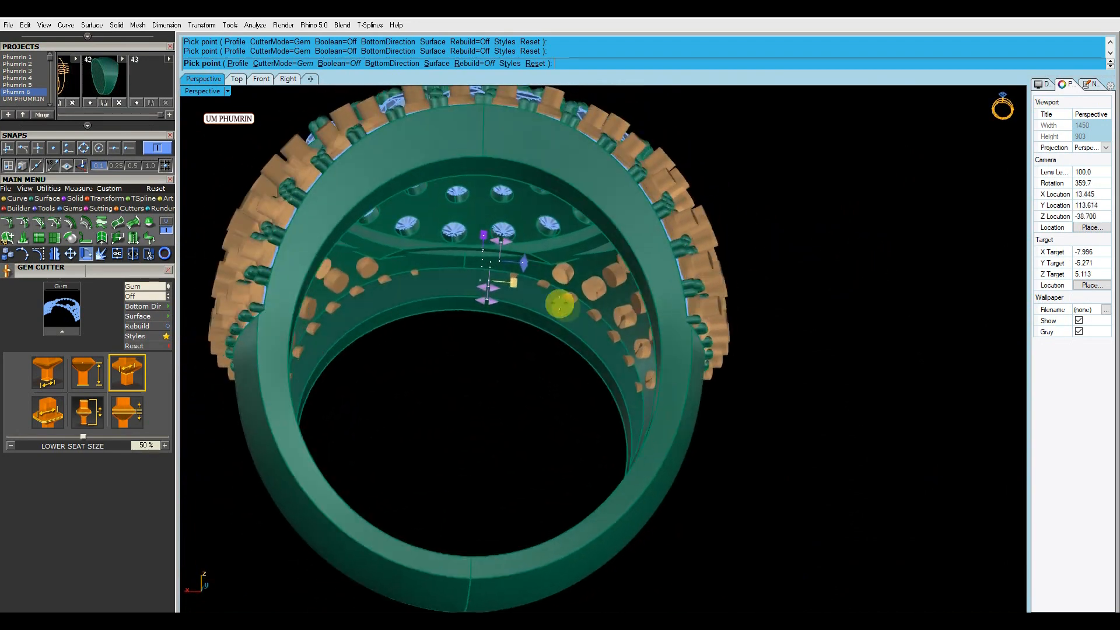
pyautogui.scroll(5, 459, 267)
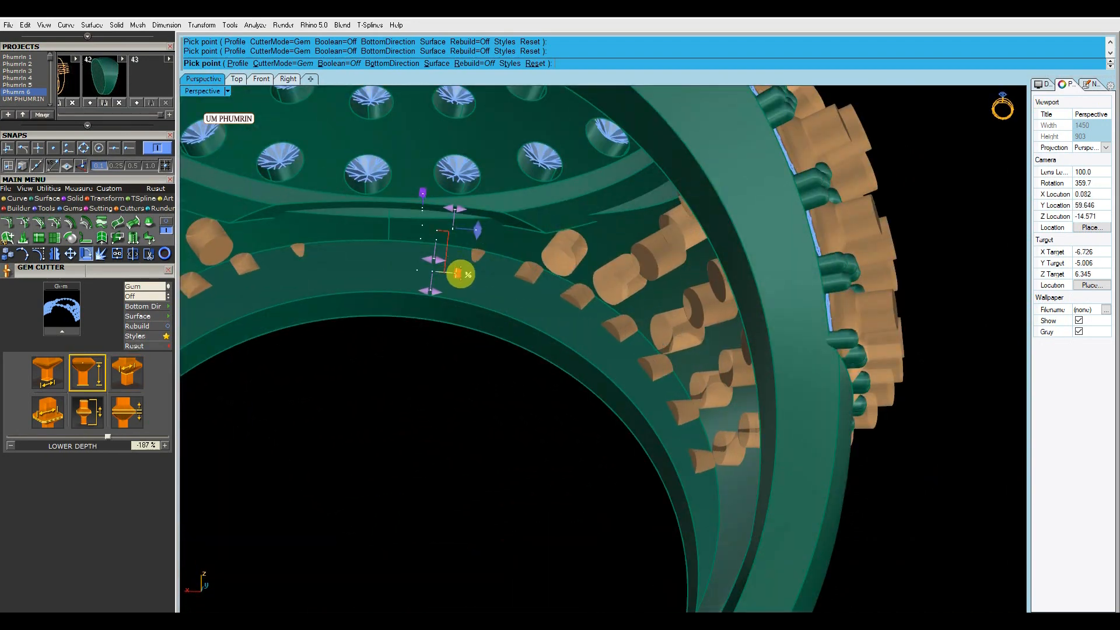
pyautogui.rightClick(545, 276)
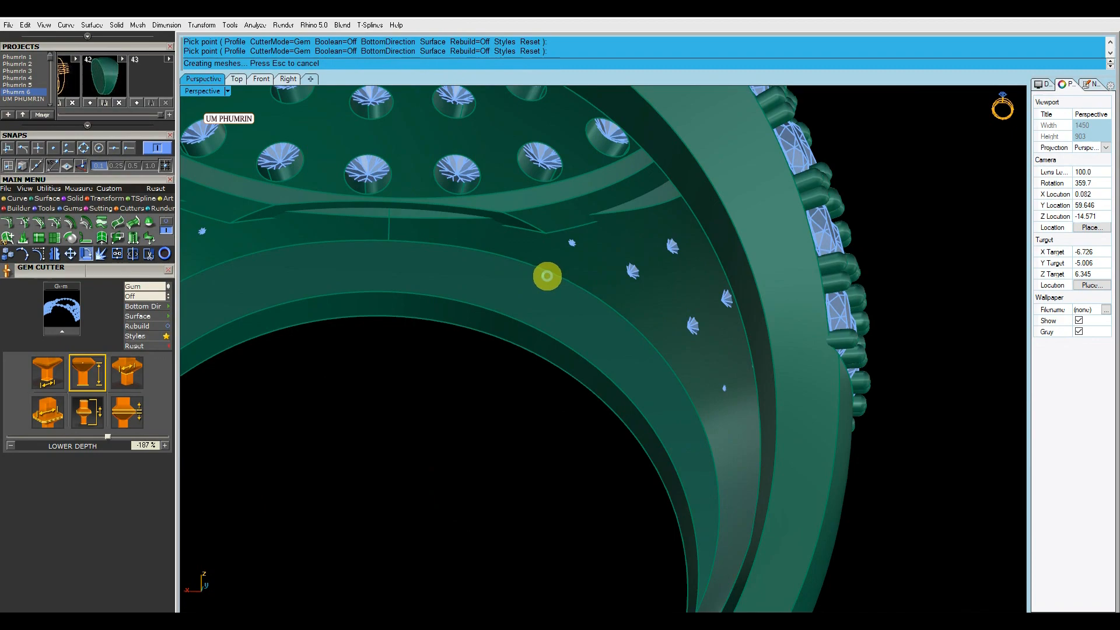
# Subtract the pavé gem cutters from the shank with BooleanDifference.
pyautogui.scroll(-5, 648, 290)
pyautogui.moveTo(694, 292); pyautogui.dragTo(824, 274, button='right')
pyautogui.keyDown('shift'); pyautogui.moveTo(540, 420); pyautogui.dragTo(545, 357, button='right'); pyautogui.keyUp('shift')
pyautogui.scroll(4, 603, 270)
pyautogui.click(628, 253)
pyautogui.moveTo(606, 408); pyautogui.dragTo(563, 415, button='right')
pyautogui.click(560, 418)
pyautogui.moveTo(633, 386); pyautogui.dragTo(637, 393, button='right')
pyautogui.scroll(-4, 635, 391)
pyautogui.click(706, 393)
pyautogui.write('bd')
pyautogui.press('Return')
pyautogui.click(712, 176)
pyautogui.press('Return')
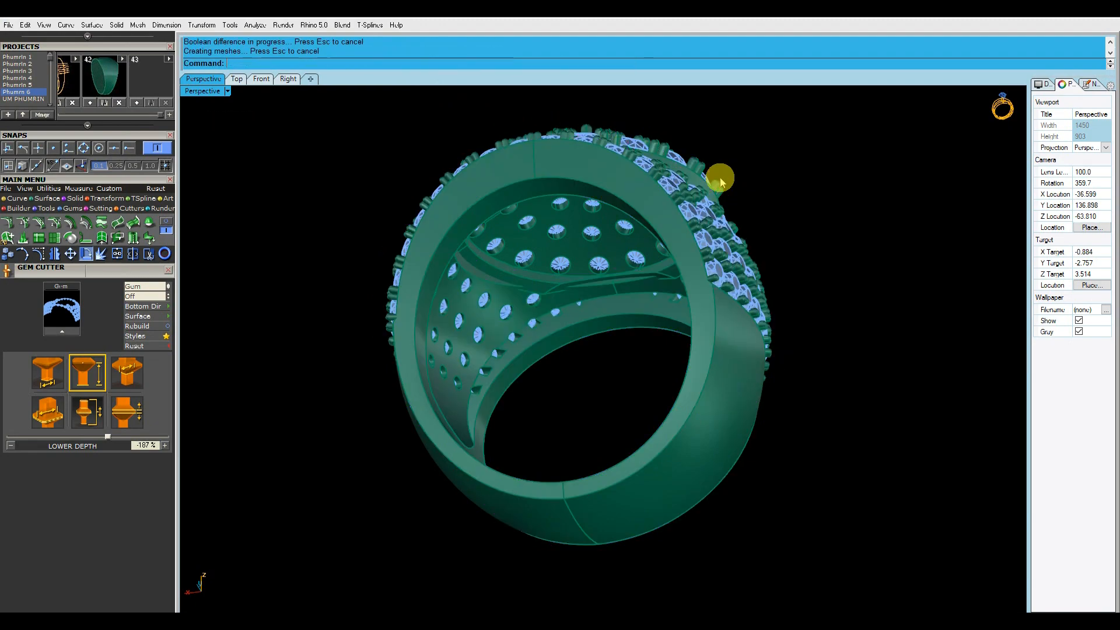
# Save the ring model and view the finished ring from several angles.
pyautogui.hotkey('ctrl', 's')
pyautogui.moveTo(720, 177); pyautogui.dragTo(685, 353, button='right')
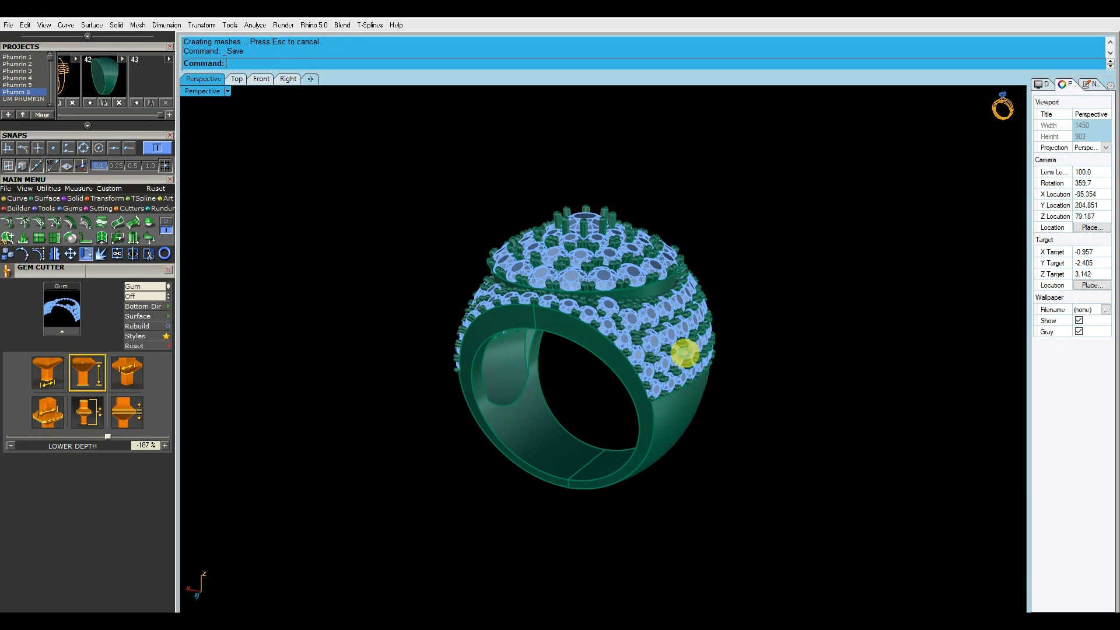
pyautogui.moveTo(783, 333); pyautogui.dragTo(269, 610, button='right')
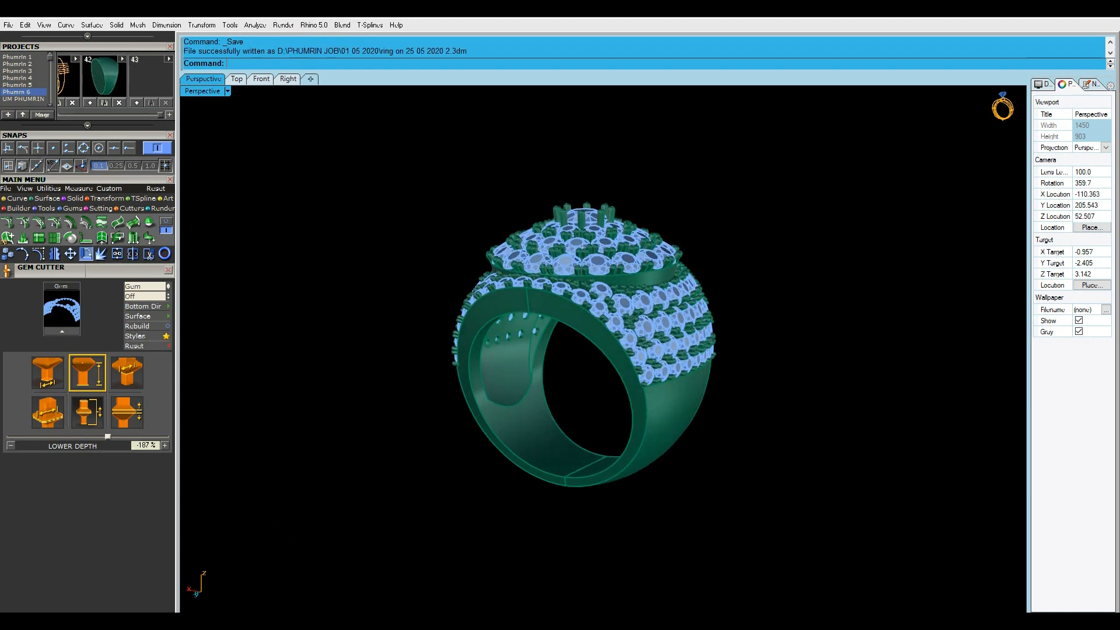